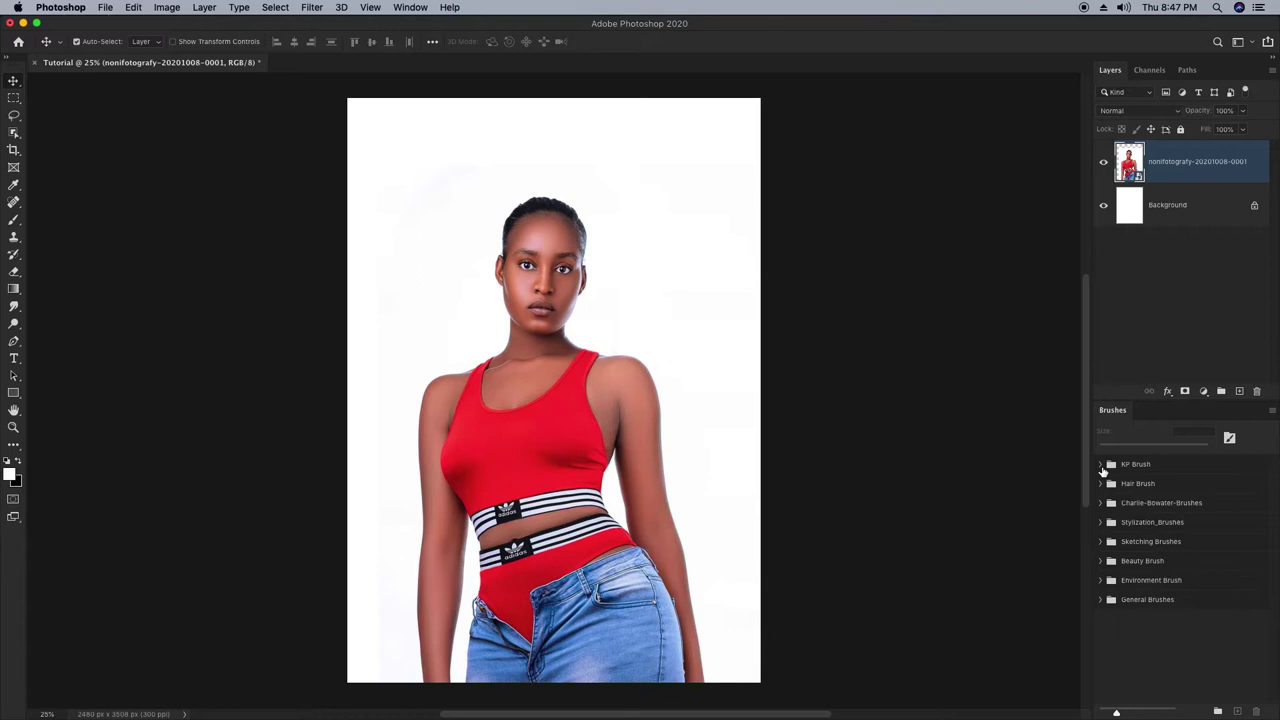
Select the woman in the photo layer automatically with Select Subject, using the Object Selection tool.
{"action": "key", "text": "w"}
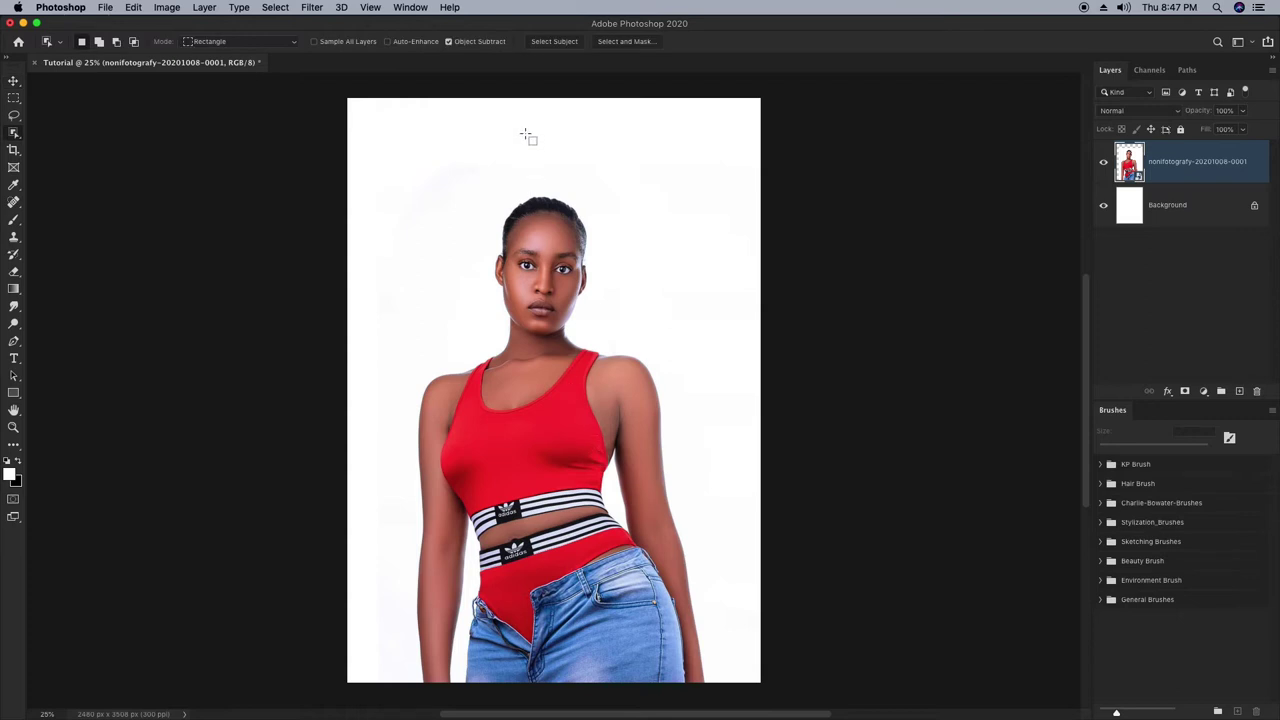
{"action": "left_click", "coordinate": [554, 42]}
{"action": "right_click", "coordinate": [532, 420]}
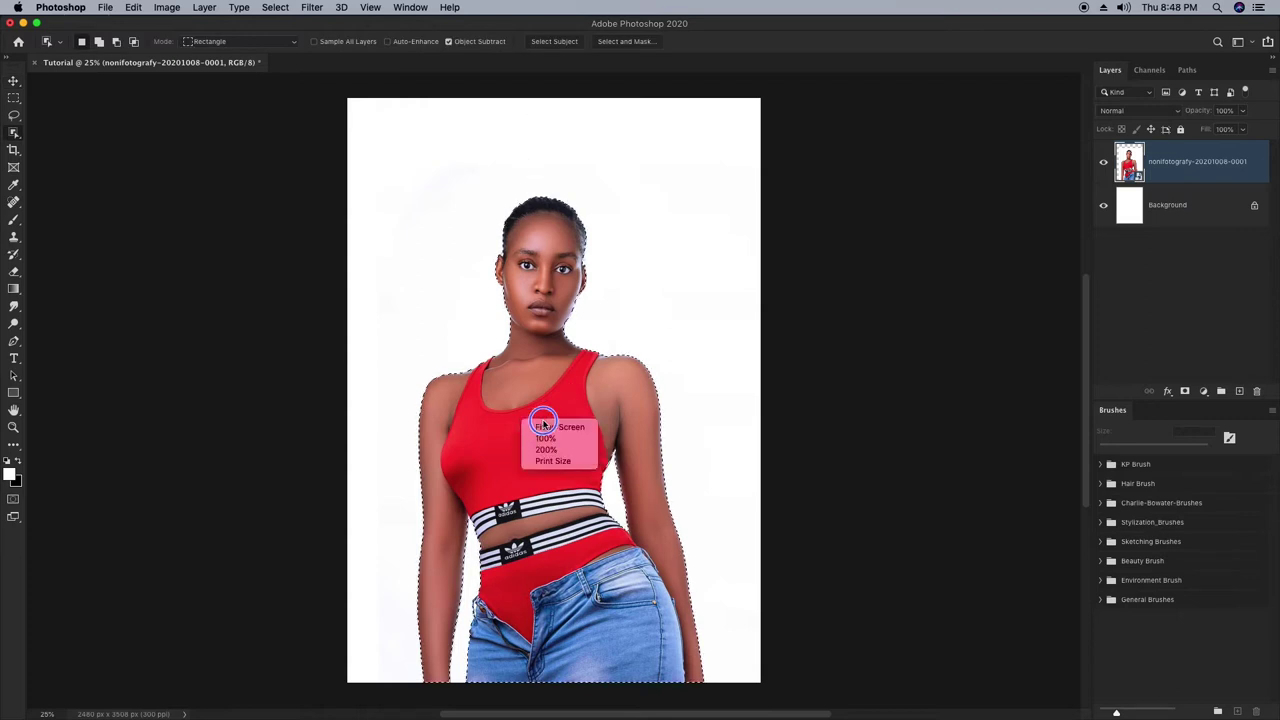
{"action": "left_click", "coordinate": [552, 461]}
{"action": "left_click_drag", "start_coordinate": [499, 600], "coordinate": [365, 470]}
{"action": "key", "text": "super+0"}
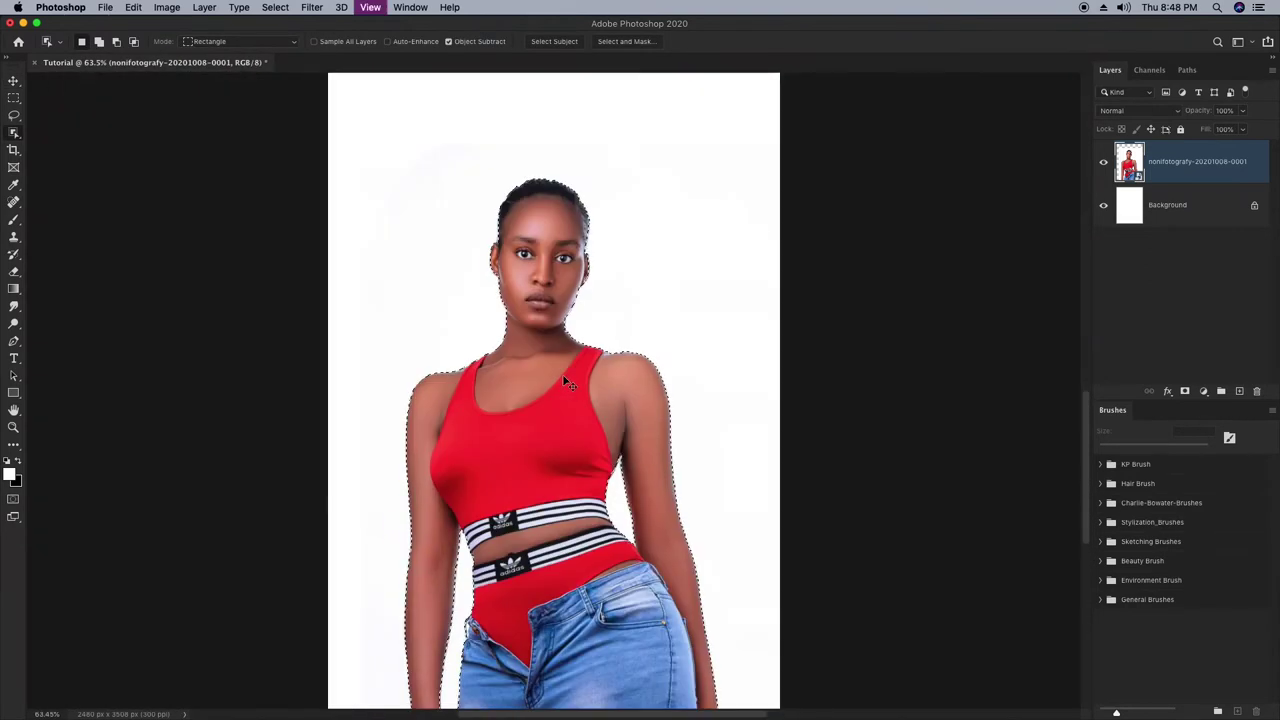
Start refining the selection in Select and Mask, with the red overlay opacity at 63% and the Brush tool active.
{"action": "left_click", "coordinate": [627, 42]}
{"action": "right_click", "coordinate": [545, 420]}
{"action": "left_click", "coordinate": [554, 460]}
{"action": "left_click_drag", "start_coordinate": [1137, 147], "coordinate": [1194, 146]}
{"action": "scroll", "coordinate": [700, 550], "scroll_direction": "up", "scroll_amount": 6}
{"action": "left_click", "coordinate": [13, 115]}
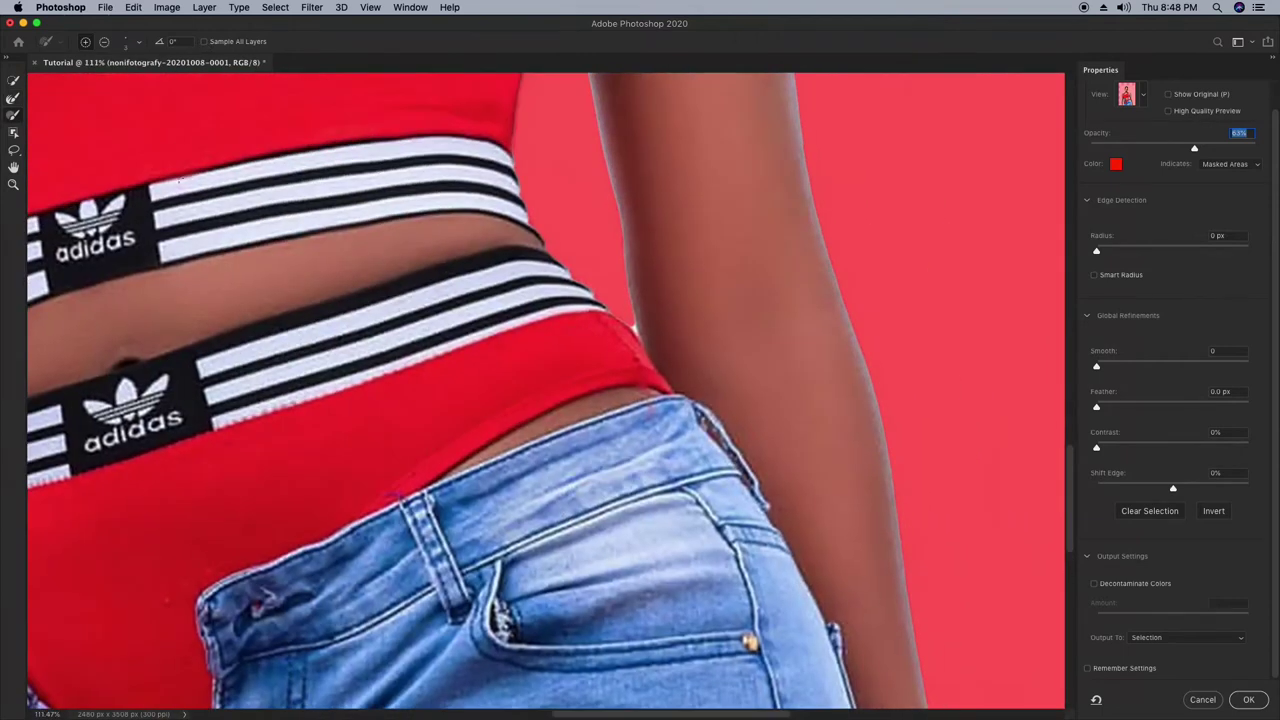
Brush the edges of the selection clean, subtracting the white background patch at the open waistband of the jeans.
{"action": "scroll", "coordinate": [684, 314], "scroll_direction": "up", "scroll_amount": 5}
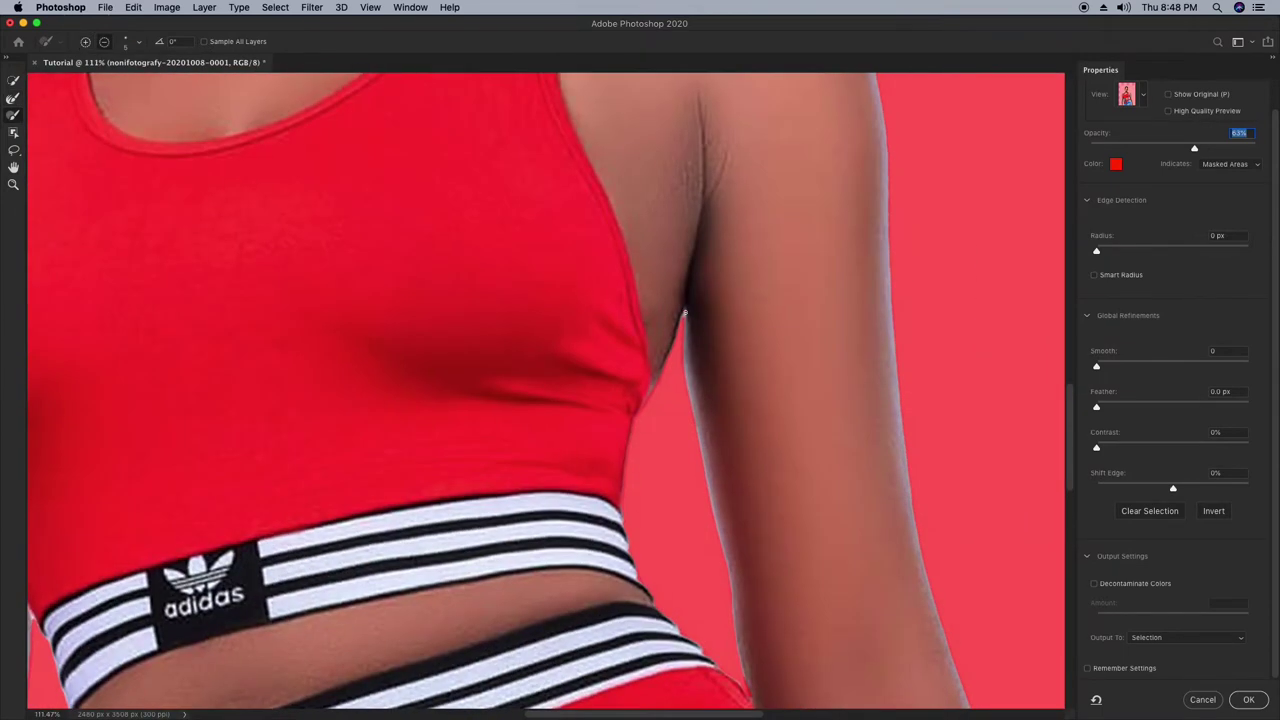
{"action": "scroll", "coordinate": [684, 314], "scroll_direction": "right", "scroll_amount": 5}
{"action": "scroll", "coordinate": [684, 314], "scroll_direction": "down", "scroll_amount": 5}
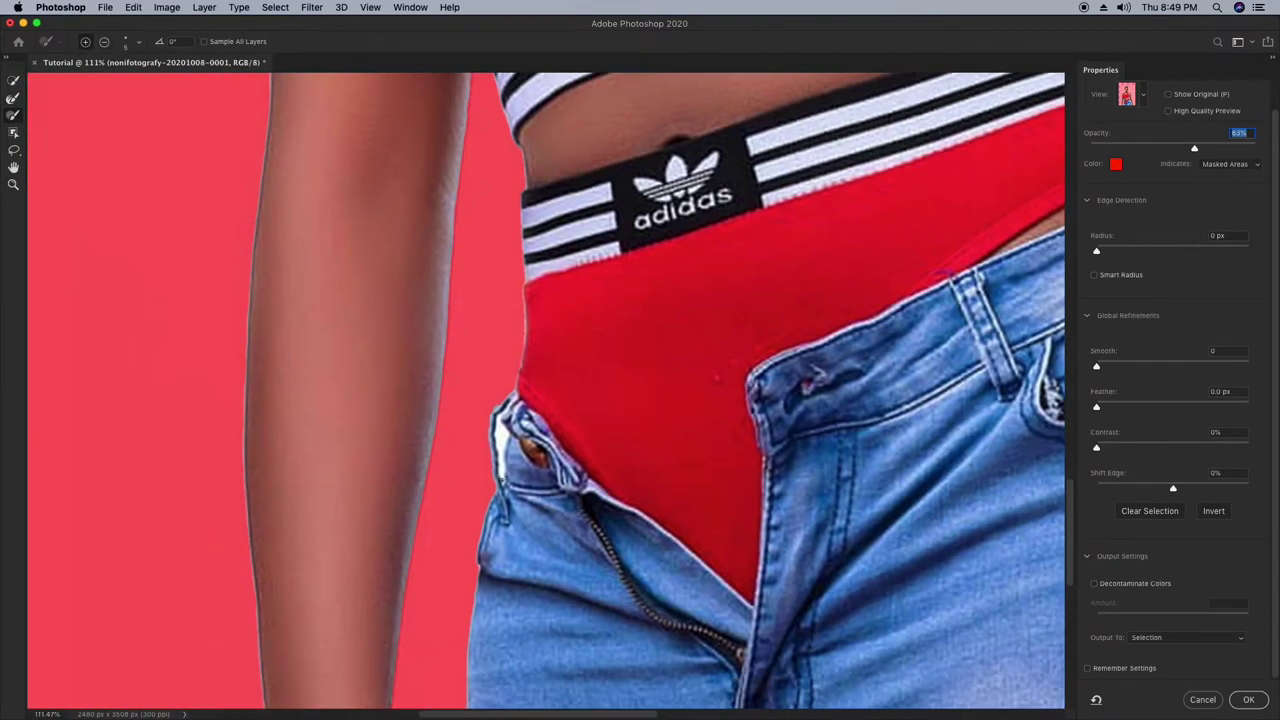
{"action": "mouse_move", "coordinate": [505, 443]}
{"action": "left_mouse_down"}
{"action": "mouse_move", "coordinate": [498, 428]}
{"action": "mouse_move", "coordinate": [499, 464]}
{"action": "mouse_move", "coordinate": [505, 441]}
{"action": "left_mouse_up"}
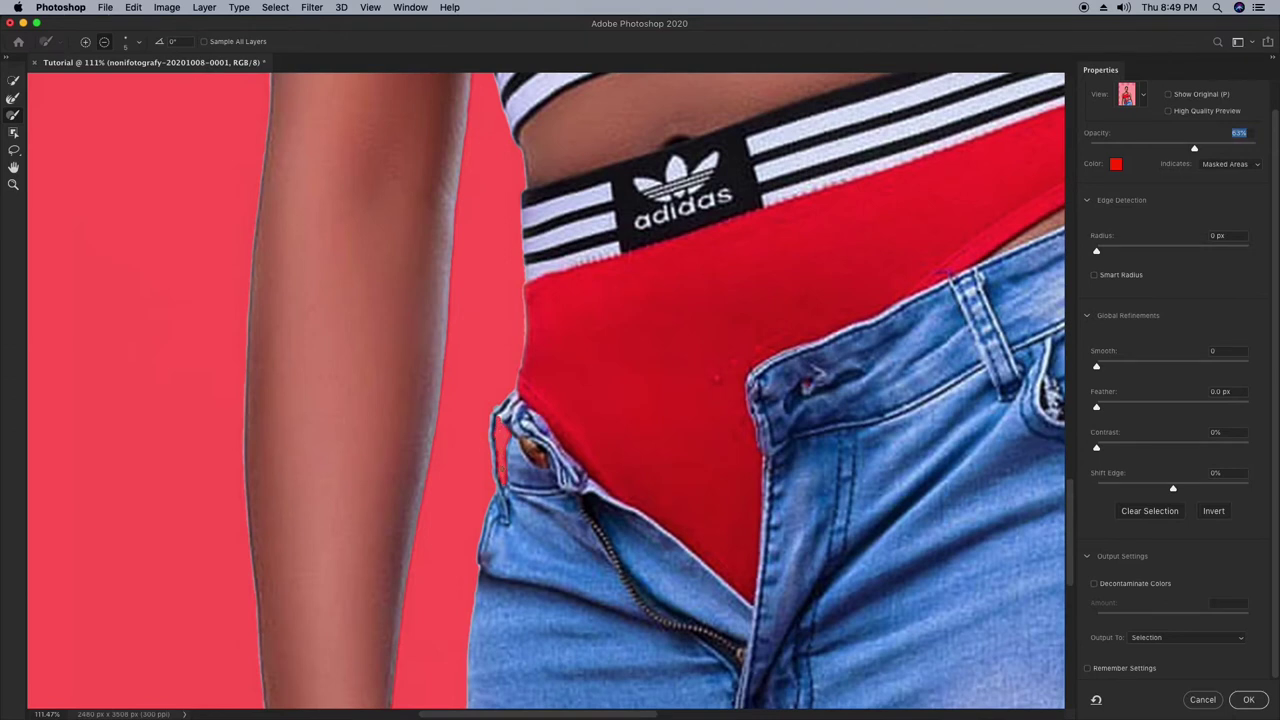
{"action": "scroll", "coordinate": [575, 462], "scroll_direction": "down", "scroll_amount": 6}
{"action": "scroll", "coordinate": [574, 462], "scroll_direction": "up", "scroll_amount": 5}
{"action": "scroll", "coordinate": [707, 410], "scroll_direction": "up", "scroll_amount": 6}
Set the overlay opacity to 57% and Shift Edge to -20%, and output the cutout as a new layer with a layer mask.
{"action": "mouse_move", "coordinate": [1194, 149]}
{"action": "left_mouse_down"}
{"action": "mouse_move", "coordinate": [1110, 150]}
{"action": "mouse_move", "coordinate": [1184, 150]}
{"action": "left_mouse_up"}
{"action": "left_click_drag", "start_coordinate": [1173, 489], "coordinate": [1157, 488]}
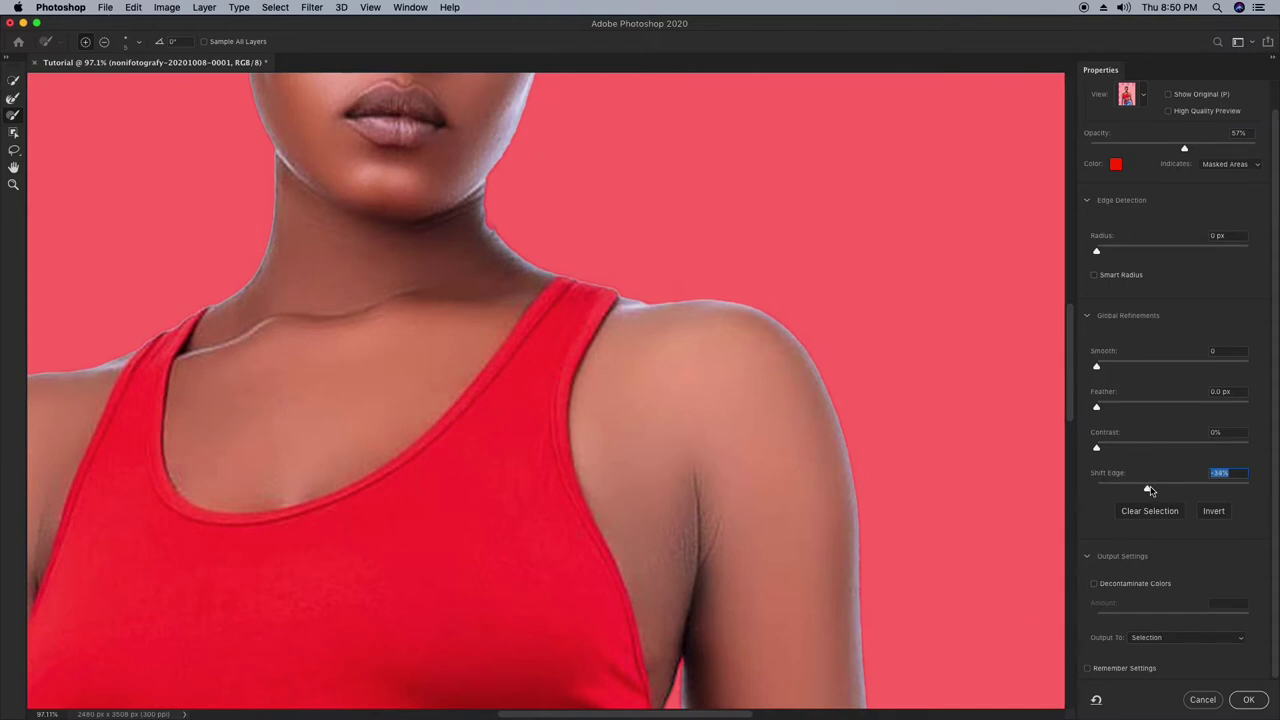
{"action": "scroll", "coordinate": [543, 314], "scroll_direction": "up", "scroll_amount": 5}
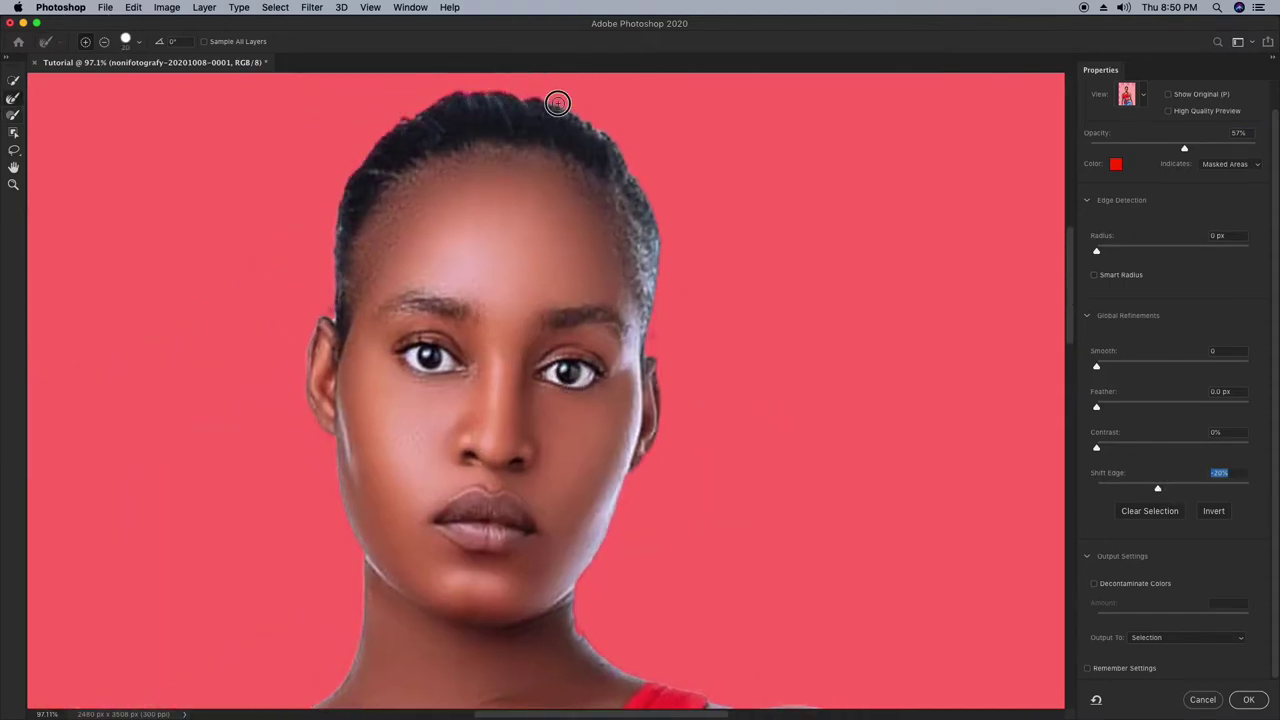
{"action": "left_click", "coordinate": [1247, 699]}
{"action": "scroll", "coordinate": [803, 380], "scroll_direction": "down", "scroll_amount": 4}
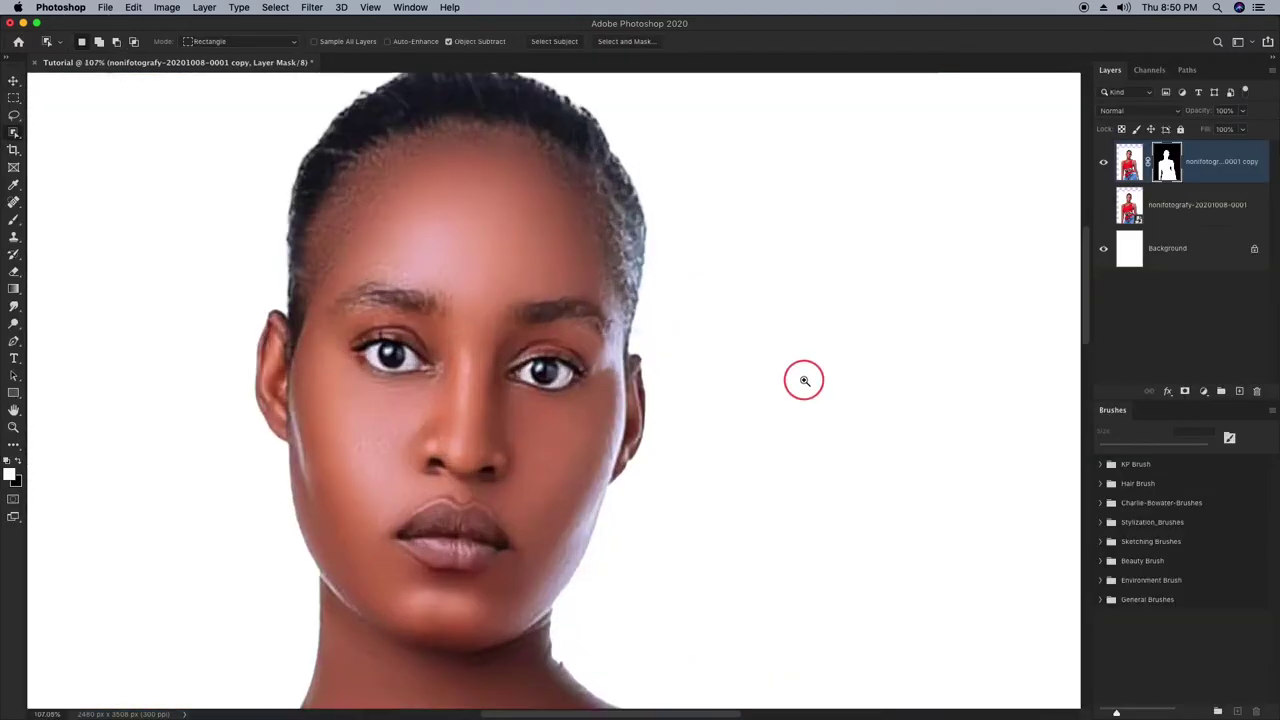
Refine the cutout's layer mask again with Select and Mask and output it to another new layer with a layer mask.
{"action": "right_click", "coordinate": [1166, 162]}
{"action": "left_click", "coordinate": [1090, 226]}
{"action": "left_click_drag", "start_coordinate": [1147, 370], "coordinate": [1167, 367]}
{"action": "left_click_drag", "start_coordinate": [1097, 448], "coordinate": [1104, 408]}
{"action": "left_click", "coordinate": [1186, 638]}
{"action": "left_click", "coordinate": [1187, 668]}
{"action": "left_click", "coordinate": [1248, 700]}
Delete the earlier masked copy of the photo, keeping only the newly refined cutout layer.
{"action": "left_click_drag", "start_coordinate": [628, 686], "coordinate": [617, 336]}
{"action": "left_click_drag", "start_coordinate": [1236, 207], "coordinate": [1257, 391]}
{"action": "key", "text": "super+0"}
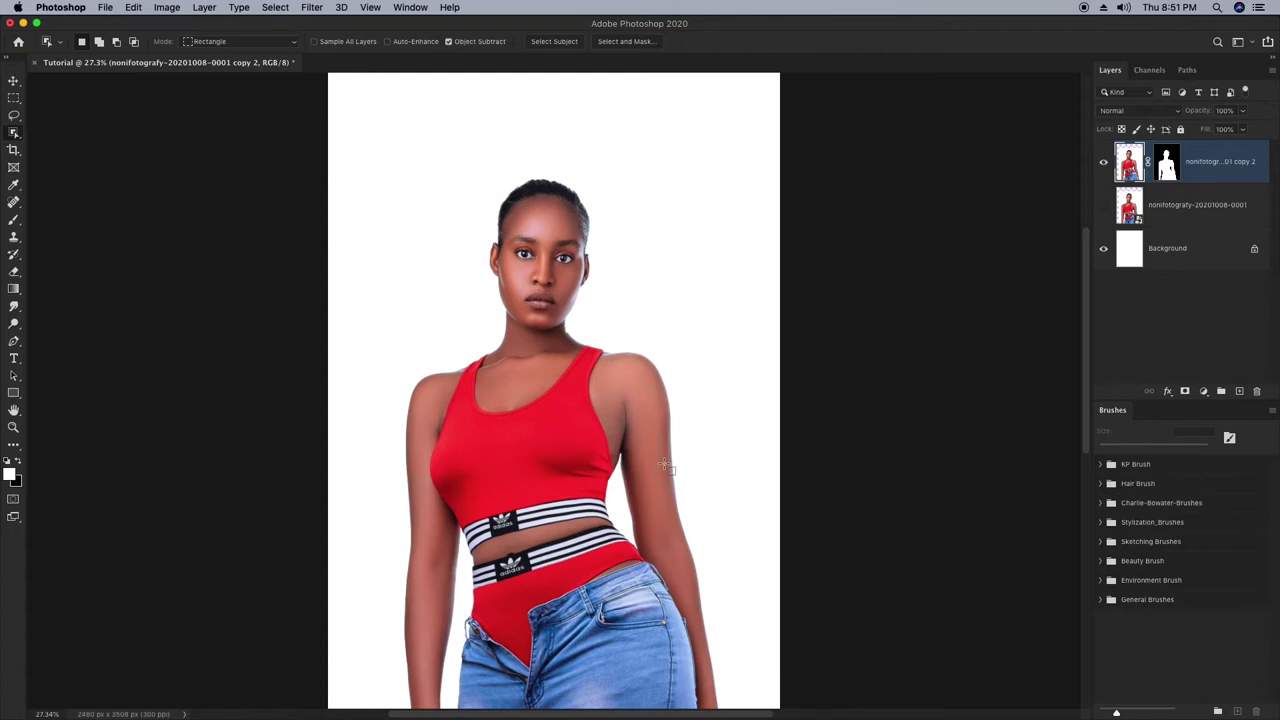
Convert the masked cutout layer to a smart object and duplicate it.
{"action": "right_click", "coordinate": [1205, 167]}
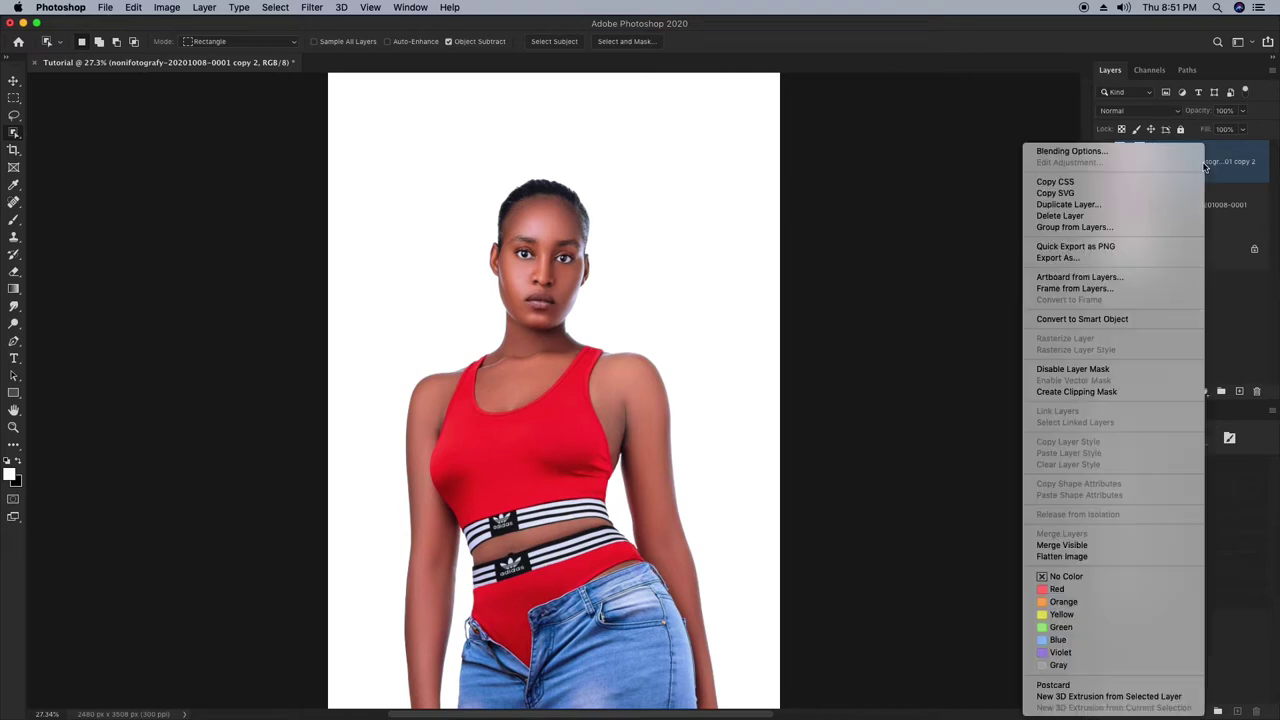
{"action": "left_click", "coordinate": [1085, 319]}
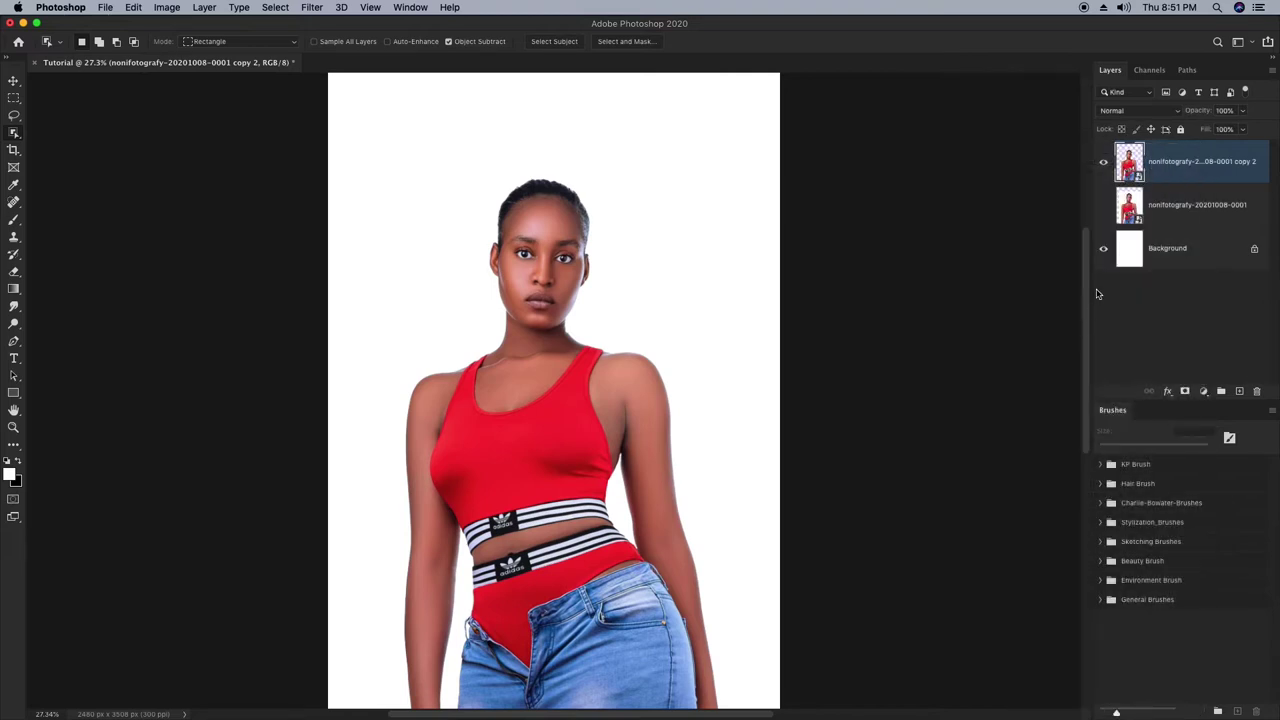
{"action": "left_click_drag", "start_coordinate": [1198, 160], "coordinate": [1239, 391]}
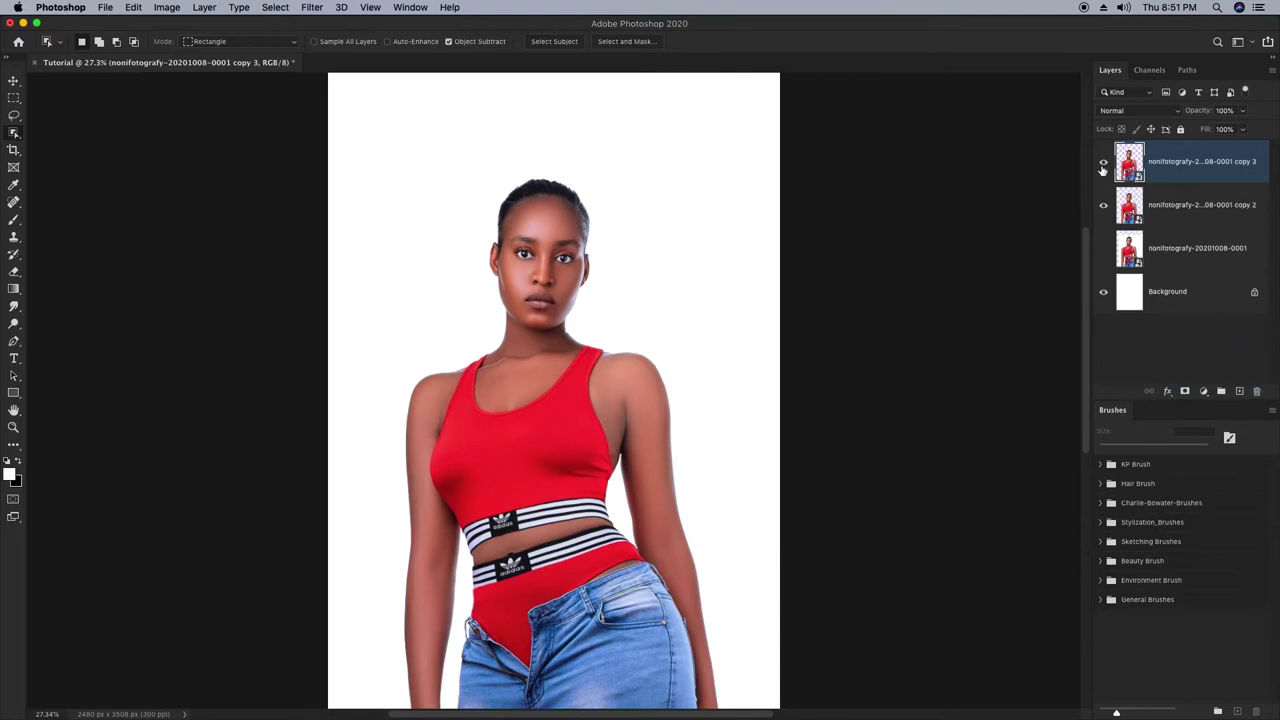
Set the duplicated cutout's blend mode to Vivid Light and apply a High Pass filter with a radius of 4 pixels.
{"action": "left_click", "coordinate": [1148, 112]}
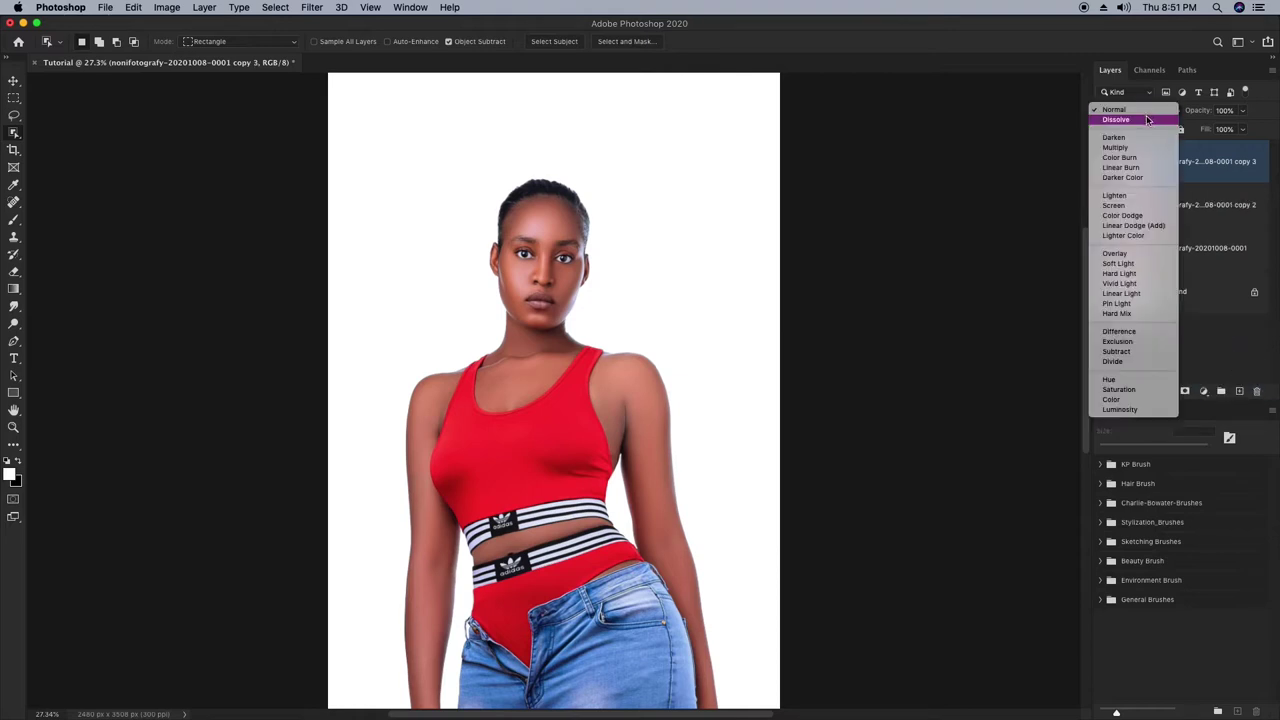
{"action": "left_click", "coordinate": [1119, 283]}
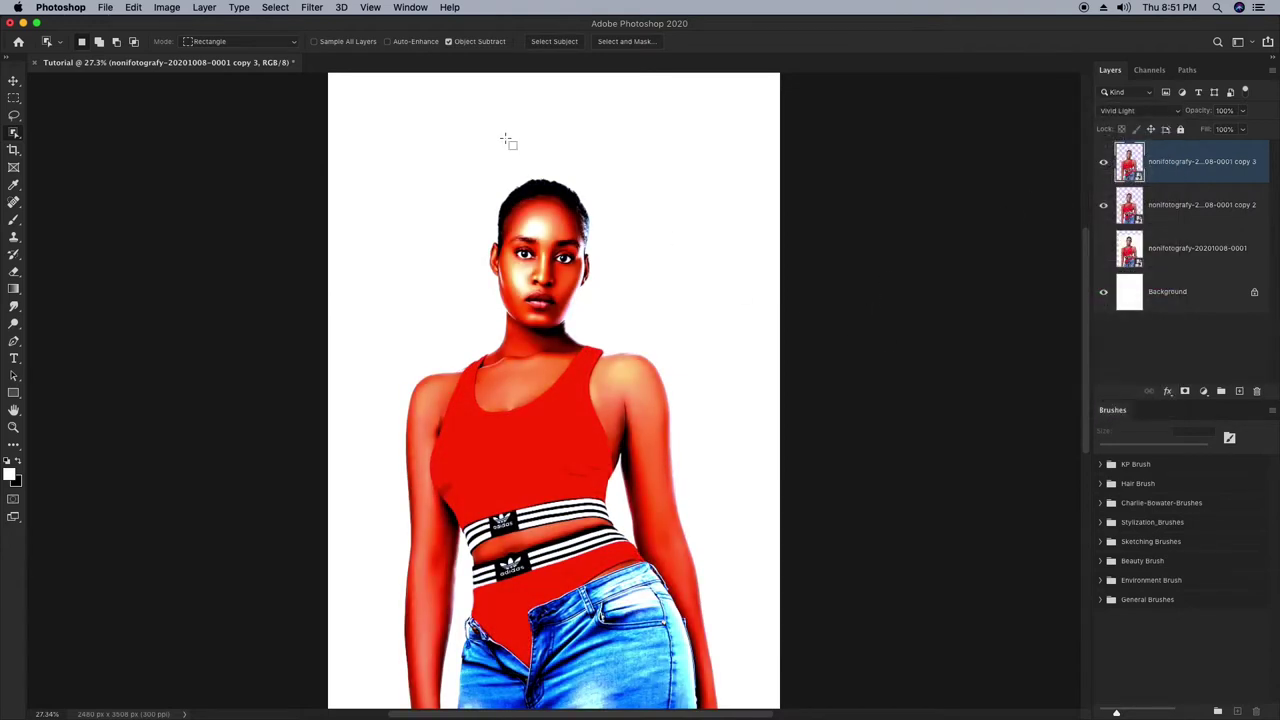
{"action": "left_click", "coordinate": [313, 9]}
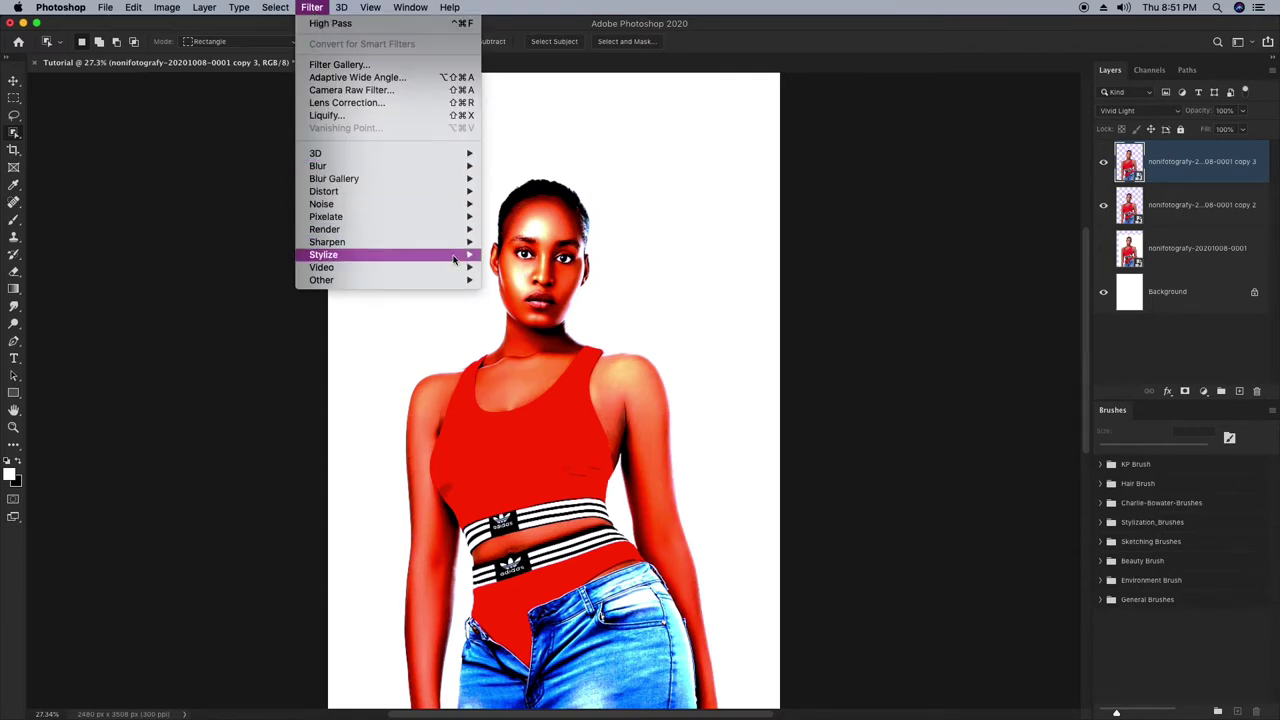
{"action": "mouse_move", "coordinate": [462, 281]}
{"action": "left_click", "coordinate": [525, 293]}
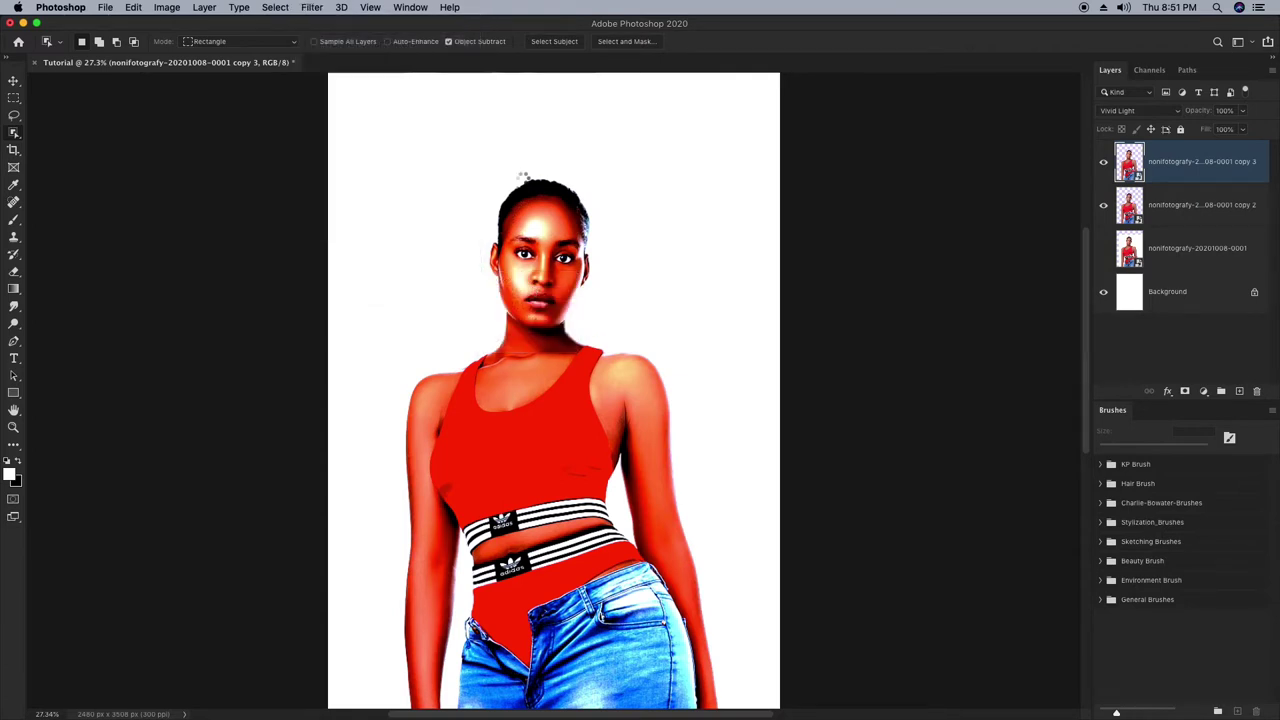
{"action": "left_click_drag", "start_coordinate": [787, 132], "coordinate": [838, 126]}
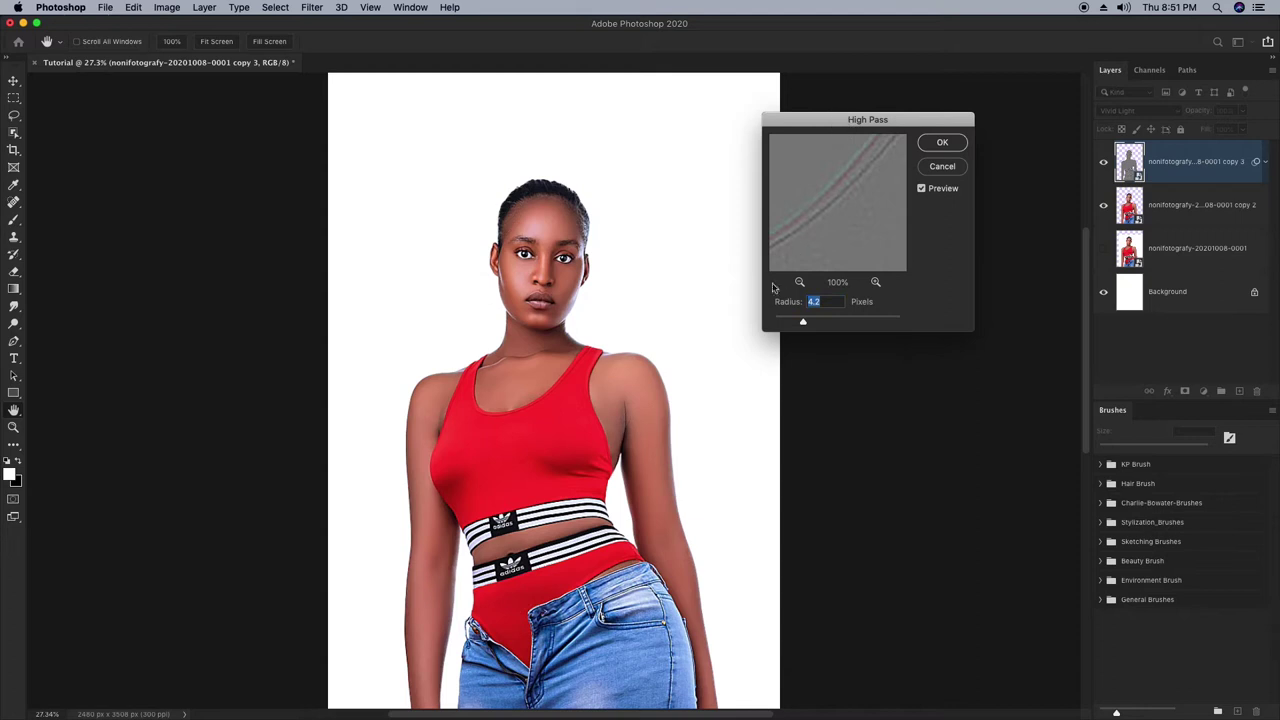
{"action": "left_click_drag", "start_coordinate": [573, 331], "coordinate": [657, 432]}
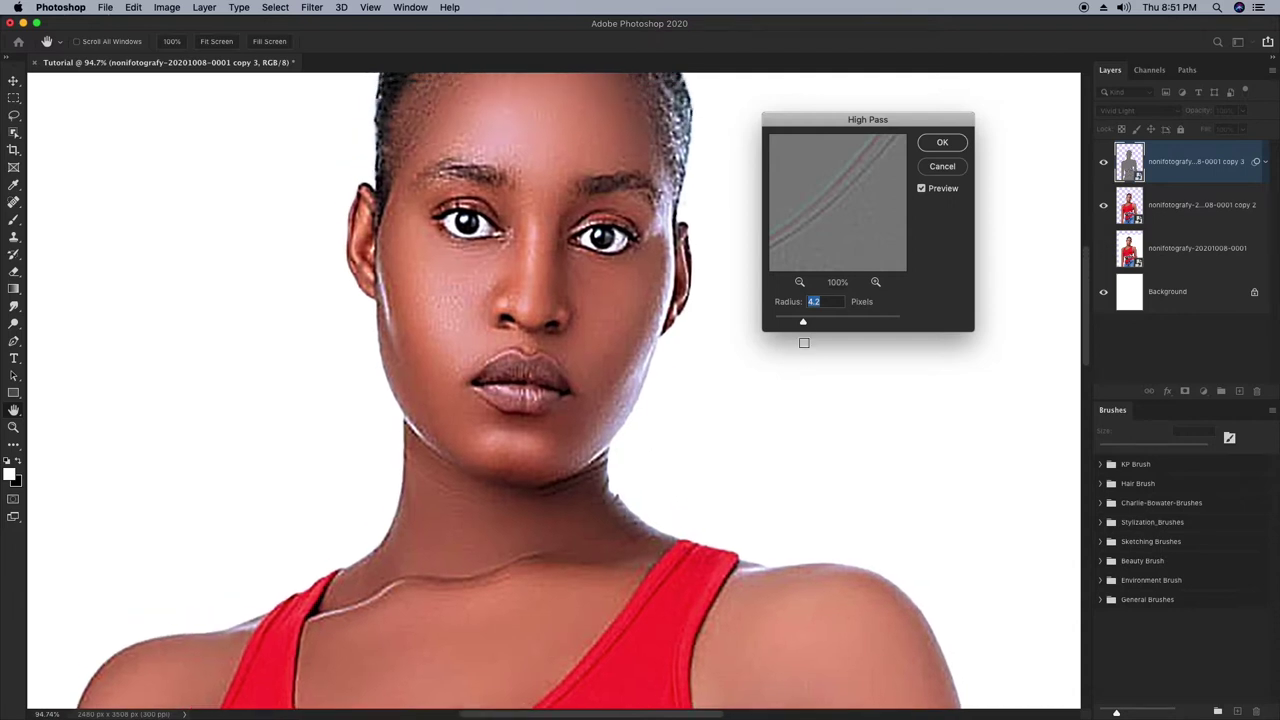
{"action": "left_click_drag", "start_coordinate": [805, 322], "coordinate": [802, 324]}
{"action": "type", "text": "4"}
{"action": "key", "text": "Return"}
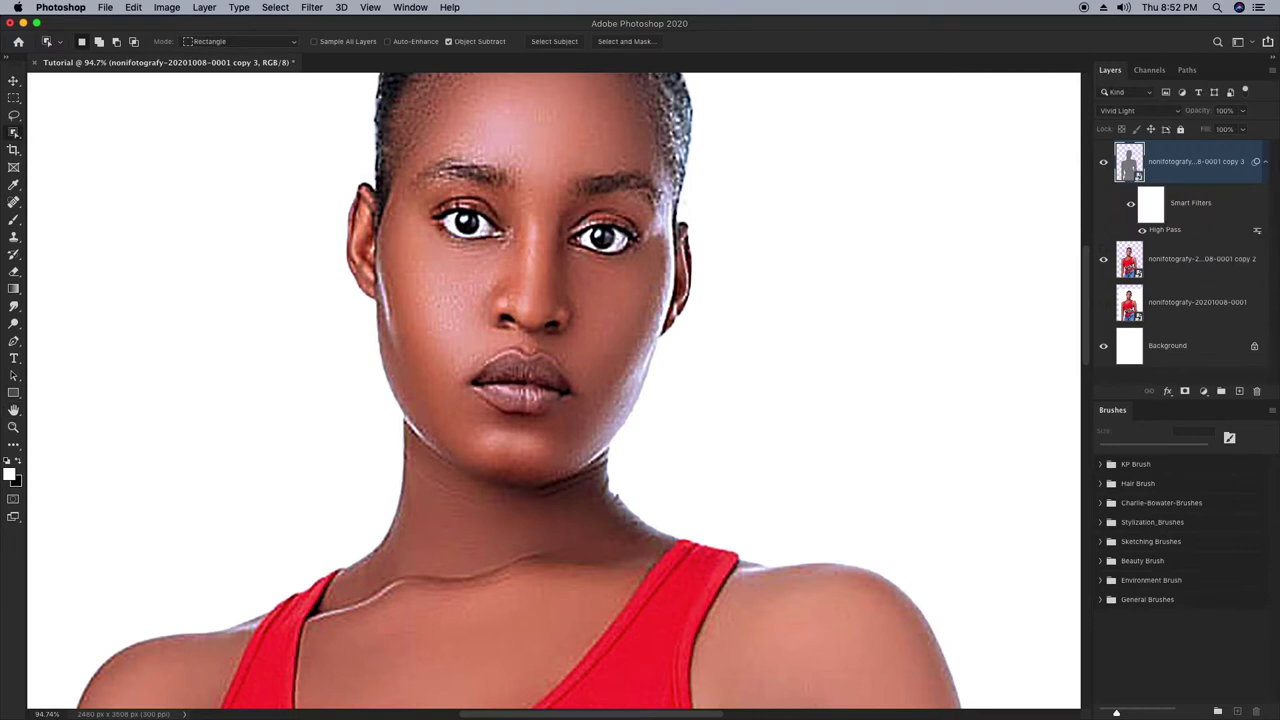
Hide the white Background layer and stamp all visible layers into a new layer on top.
{"action": "scroll", "coordinate": [900, 410], "scroll_direction": "down", "scroll_amount": 5}
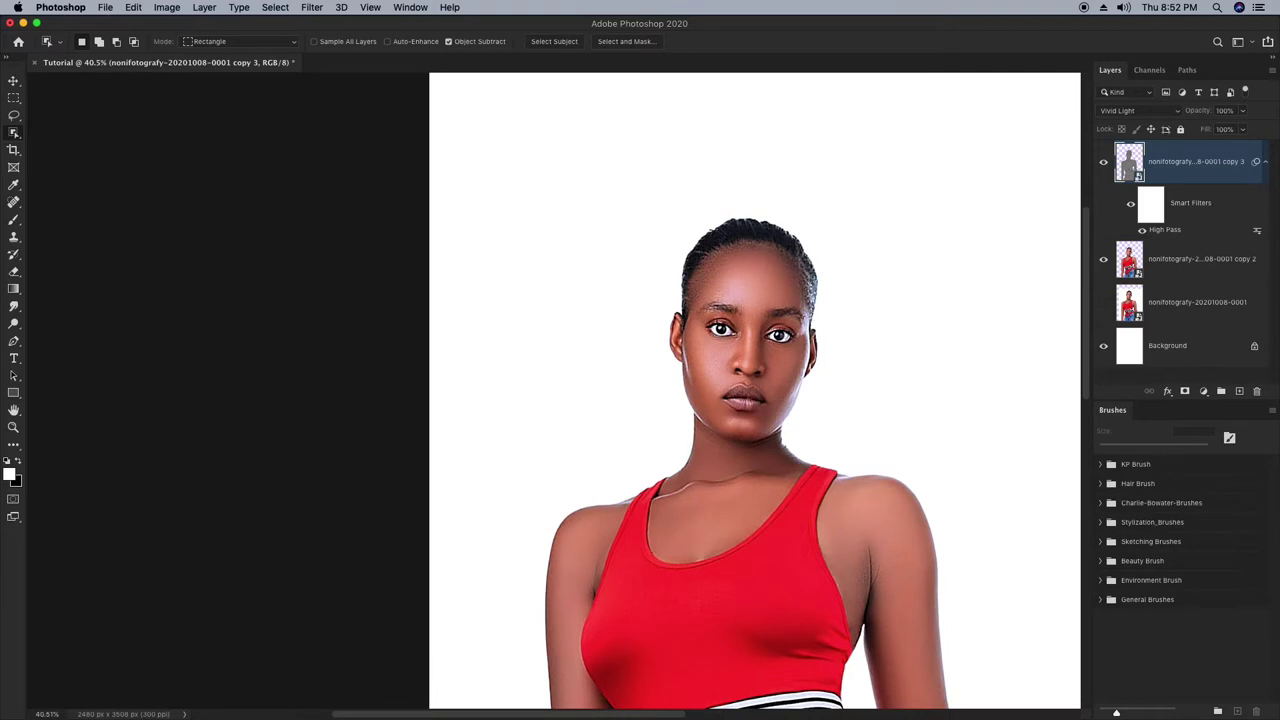
{"action": "scroll", "coordinate": [900, 410], "scroll_direction": "right", "scroll_amount": 2}
{"action": "scroll", "coordinate": [900, 410], "scroll_direction": "down", "scroll_amount": 1}
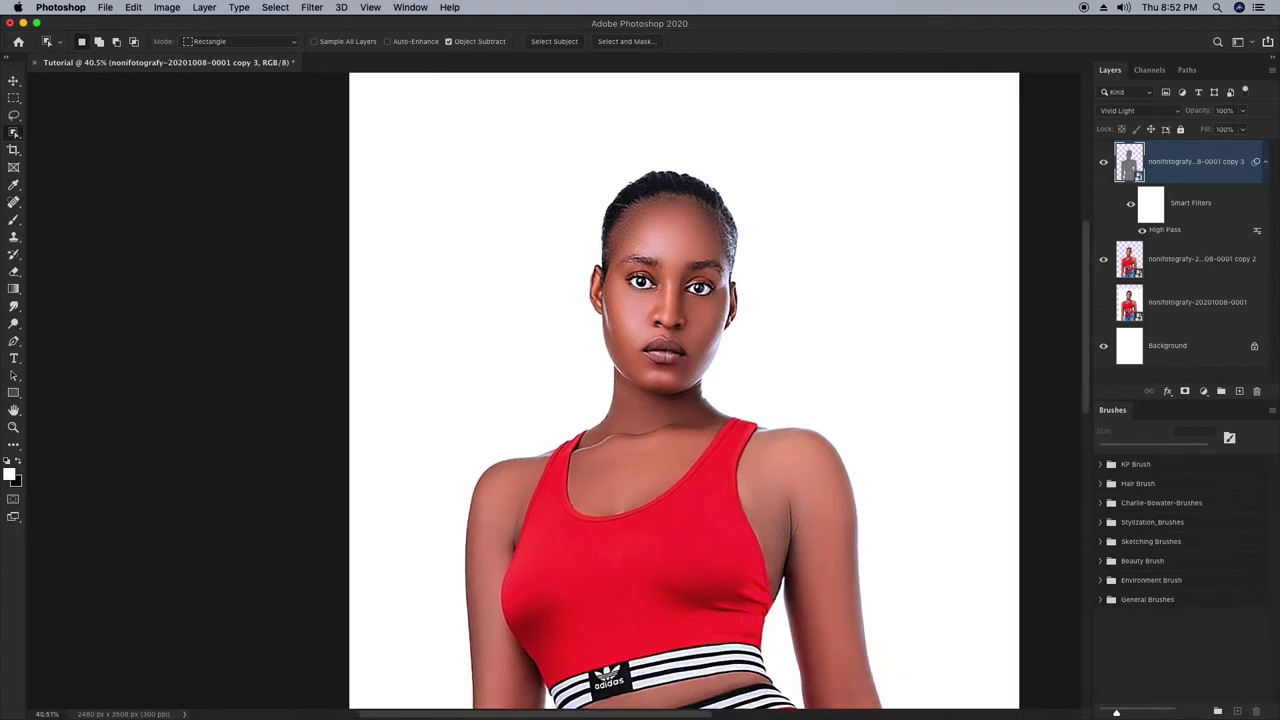
{"action": "left_click", "coordinate": [1103, 346]}
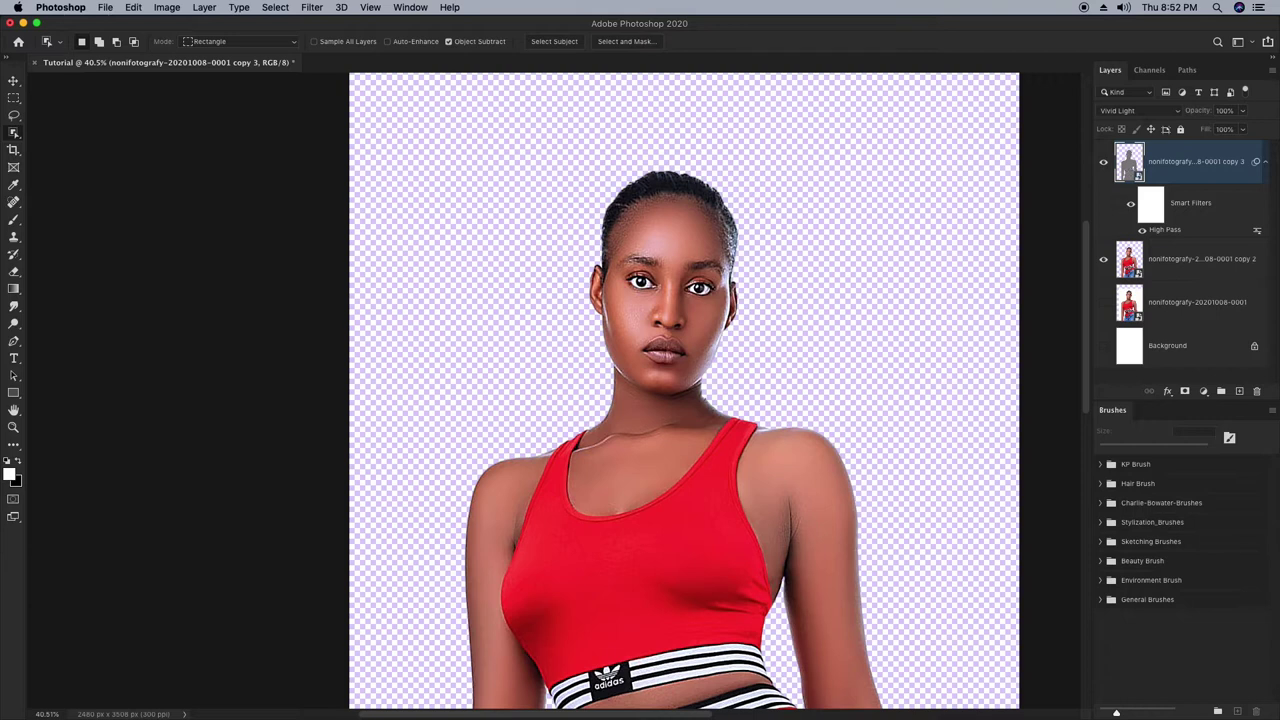
{"action": "key", "text": "super+shift+alt+e"}
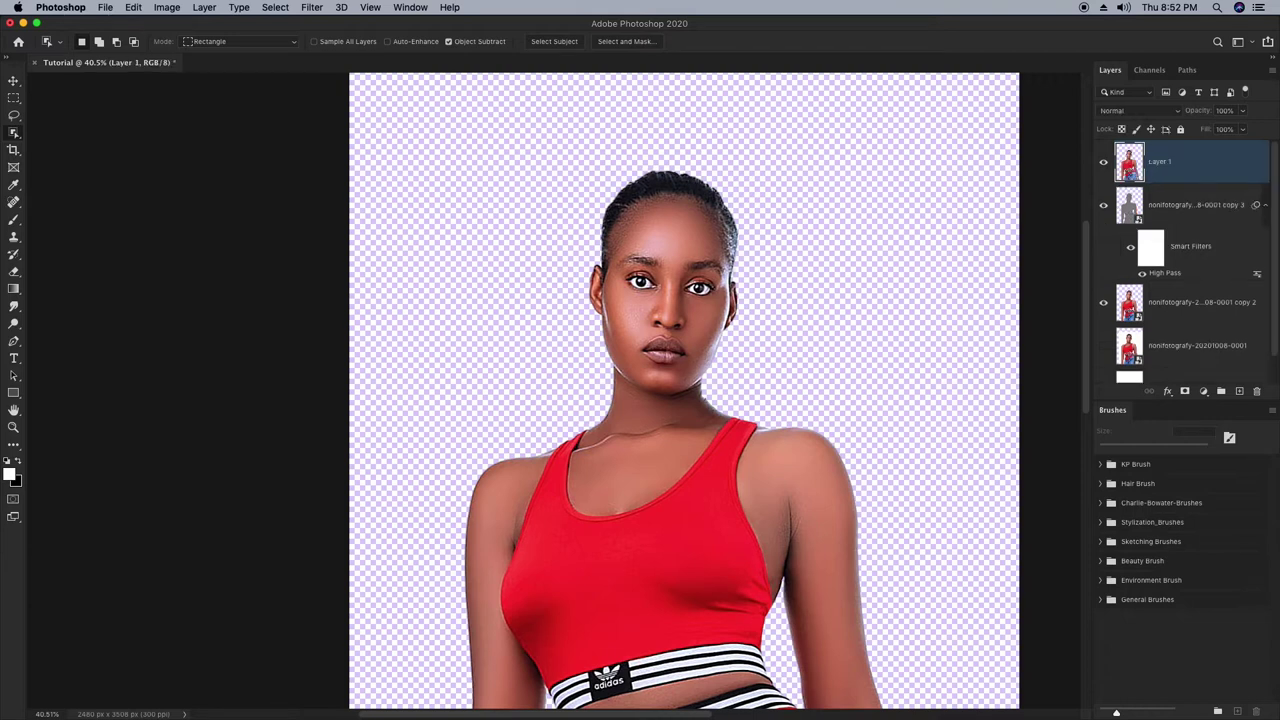
Make the original photo layer visible, group it with the two cutout smart objects, and name the group Backup.
{"action": "left_click", "coordinate": [1196, 205]}
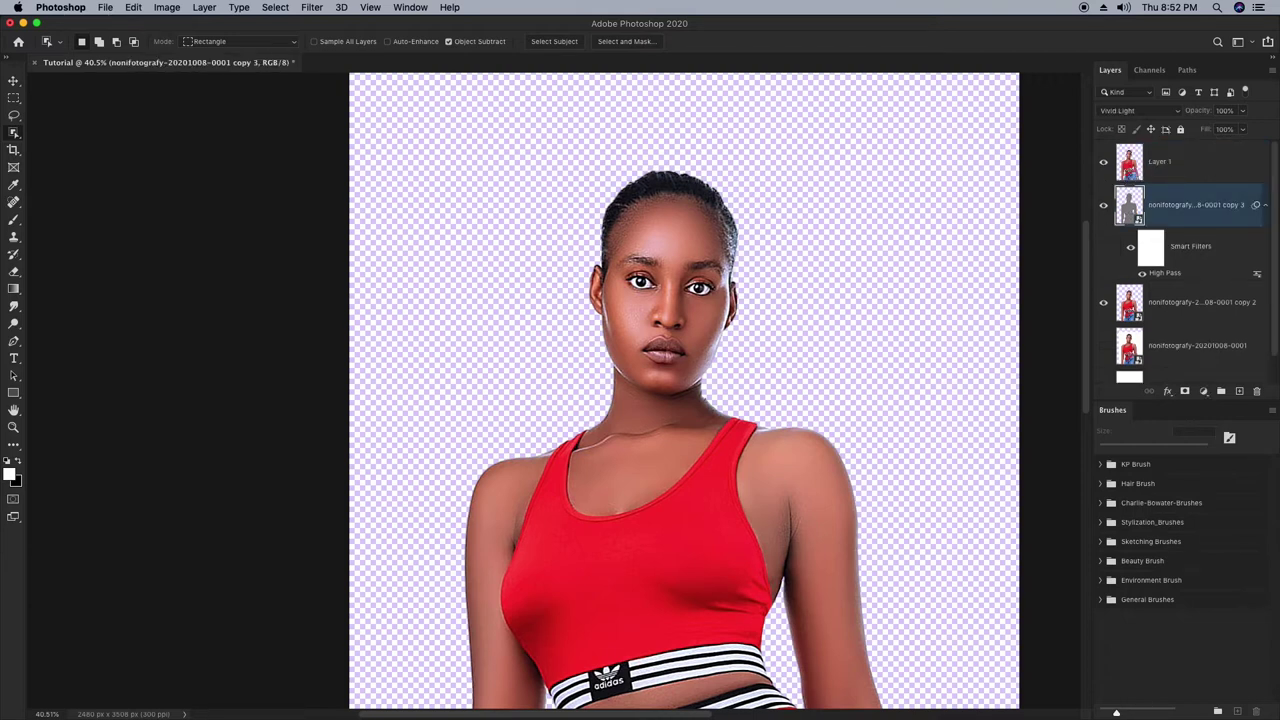
{"action": "right_click", "coordinate": [1205, 303]}
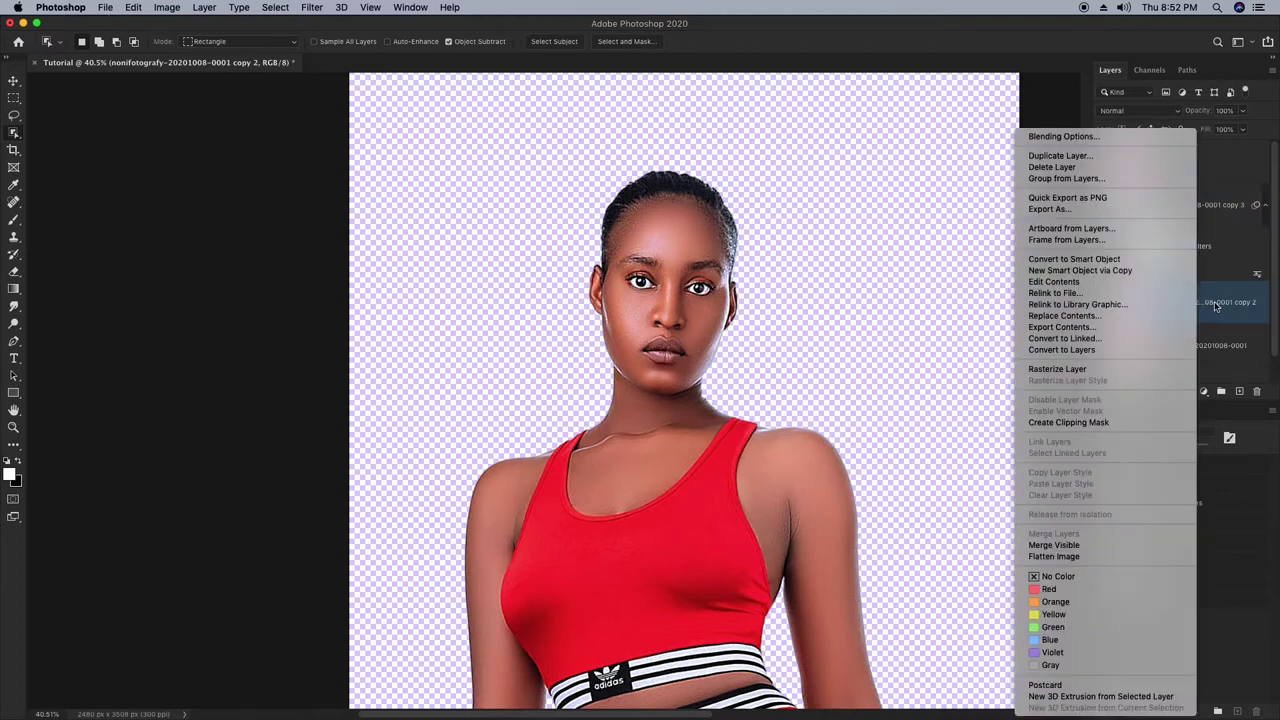
{"action": "left_click", "coordinate": [1215, 302]}
{"action": "left_click", "coordinate": [1180, 212], "text": "shift"}
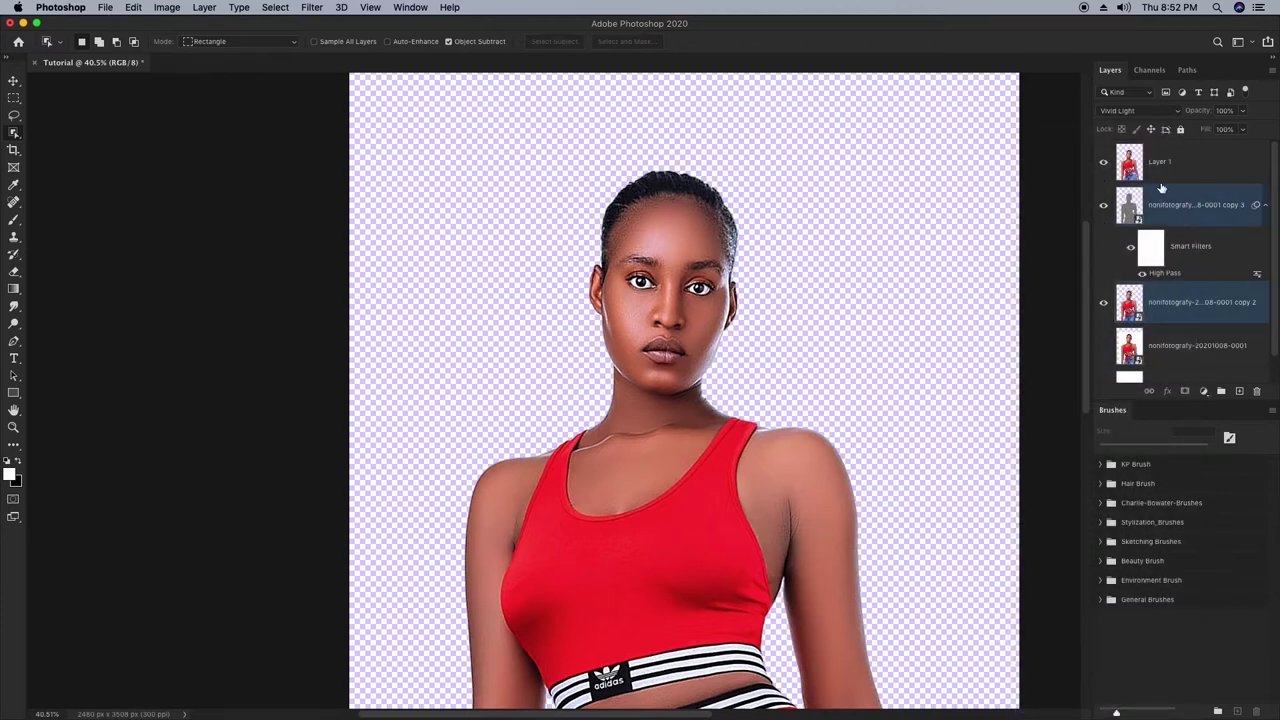
{"action": "left_click", "coordinate": [1198, 346], "text": "shift"}
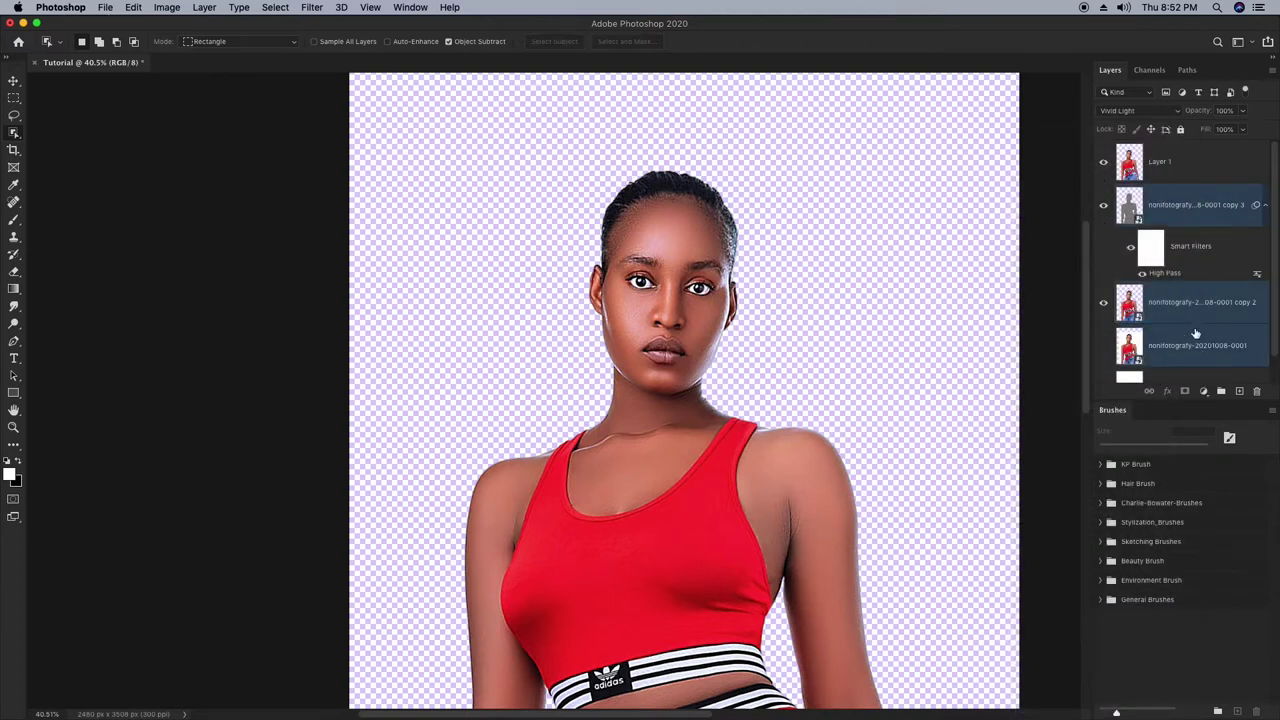
{"action": "left_click", "coordinate": [1104, 346]}
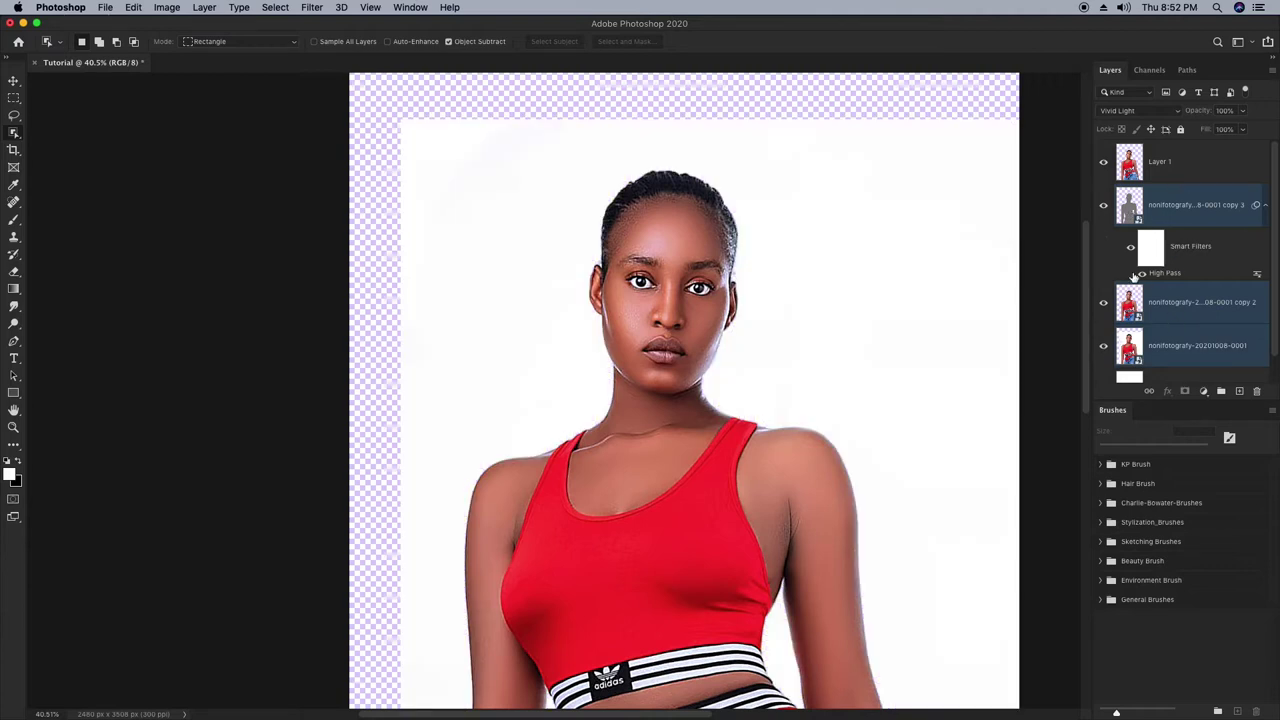
{"action": "key", "text": "super+g"}
{"action": "double_click", "coordinate": [1153, 191]}
{"action": "type", "text": "Backup"}
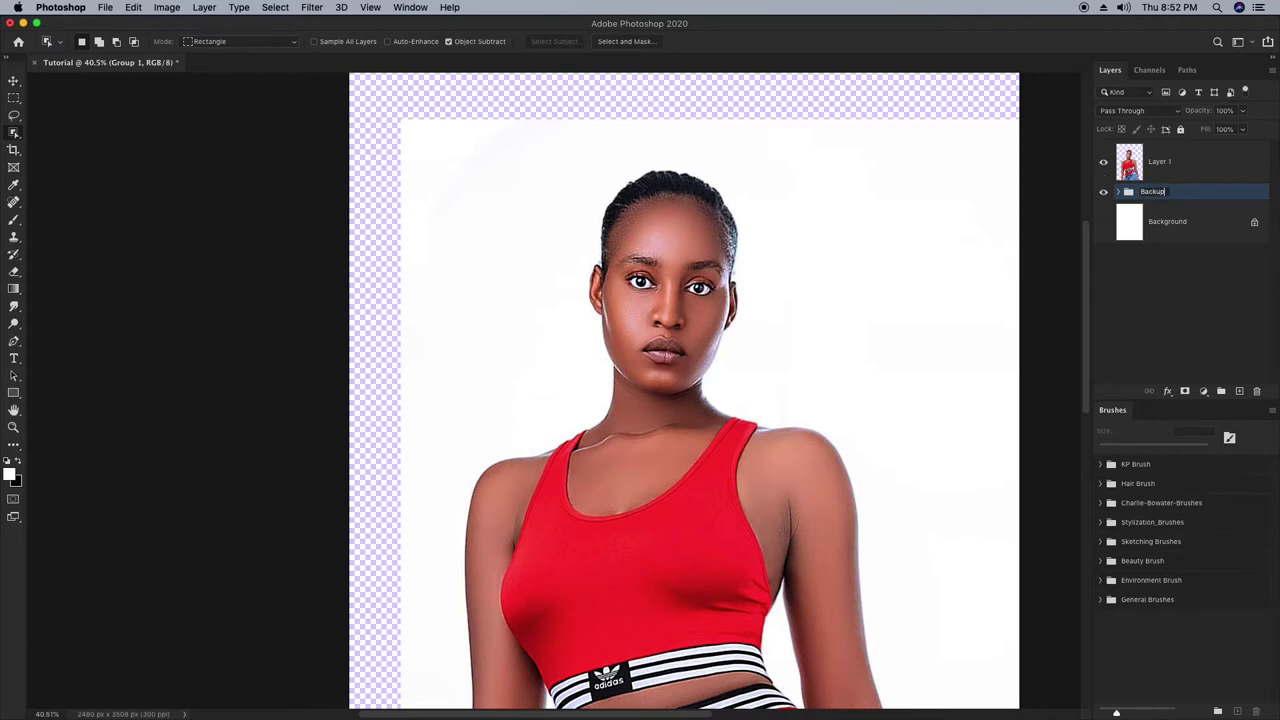
{"action": "key", "text": "Return"}
Hide the Backup group, unlock the white Background layer, and move the group beneath it.
{"action": "left_click", "coordinate": [1103, 191]}
{"action": "left_click", "coordinate": [1254, 222]}
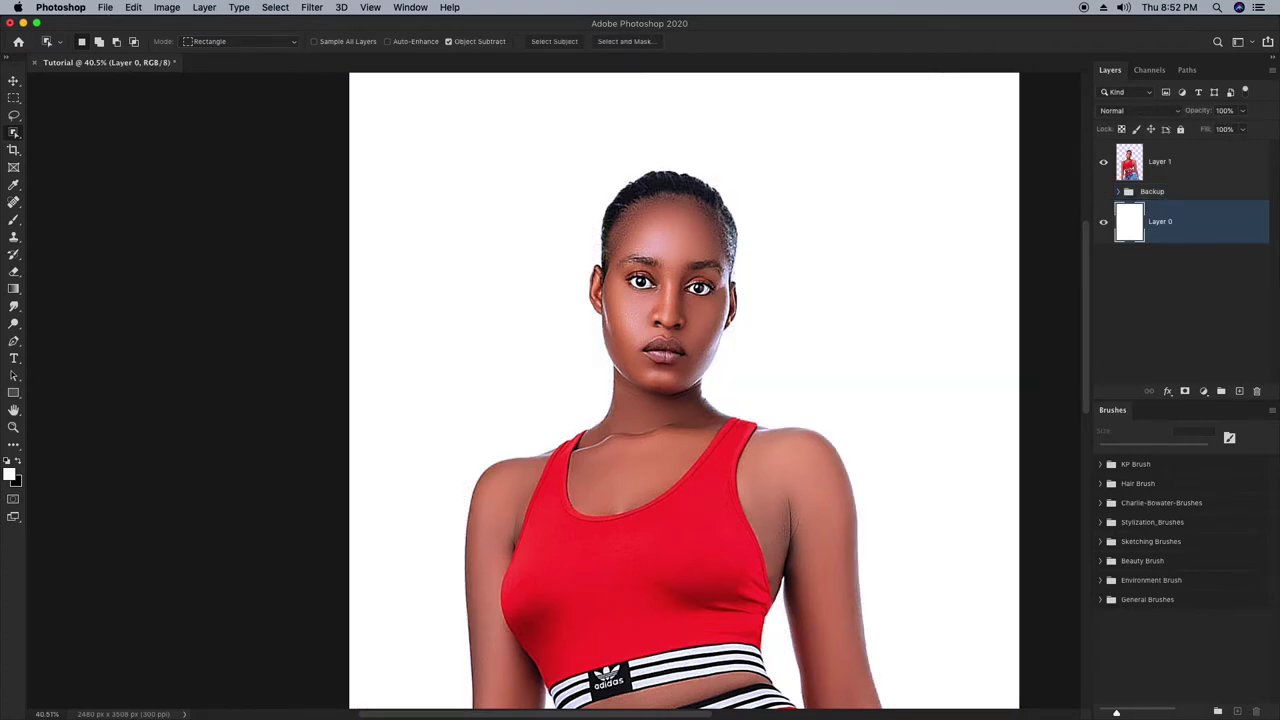
{"action": "left_click_drag", "start_coordinate": [1153, 192], "coordinate": [1153, 280]}
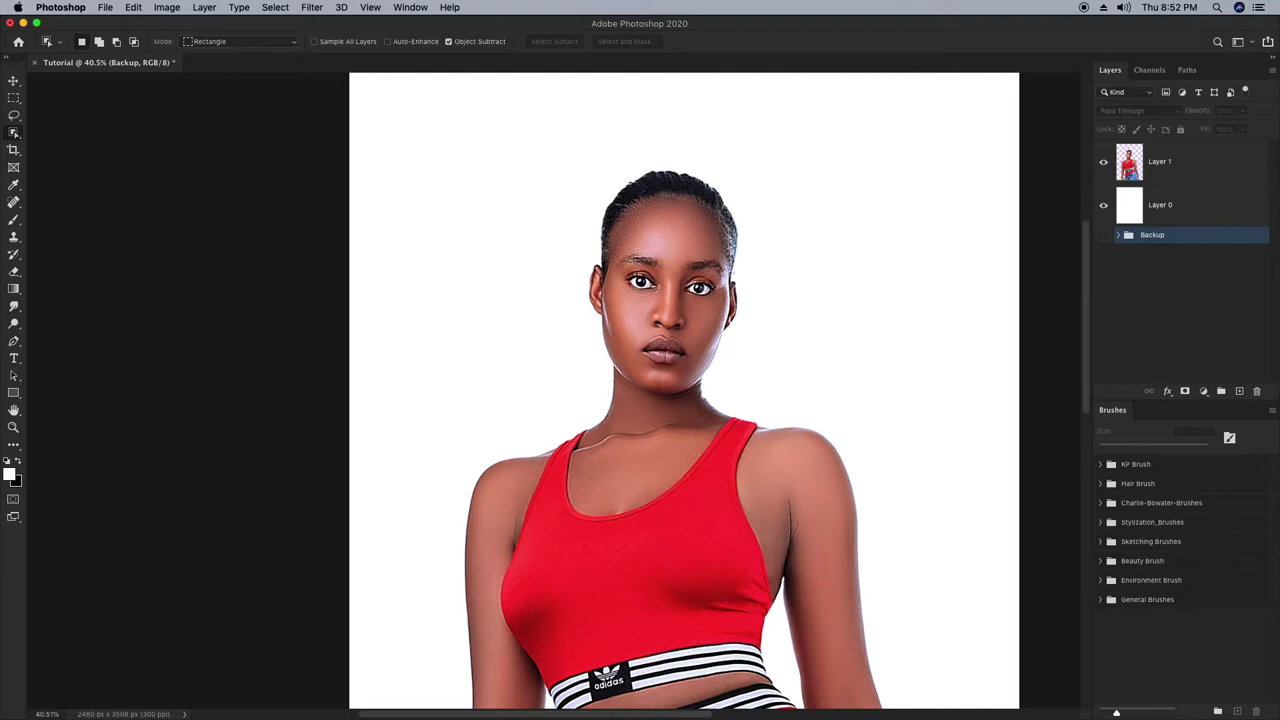
Convert the merged Layer 1 to a smart object and duplicate it.
{"action": "right_click", "coordinate": [1175, 160]}
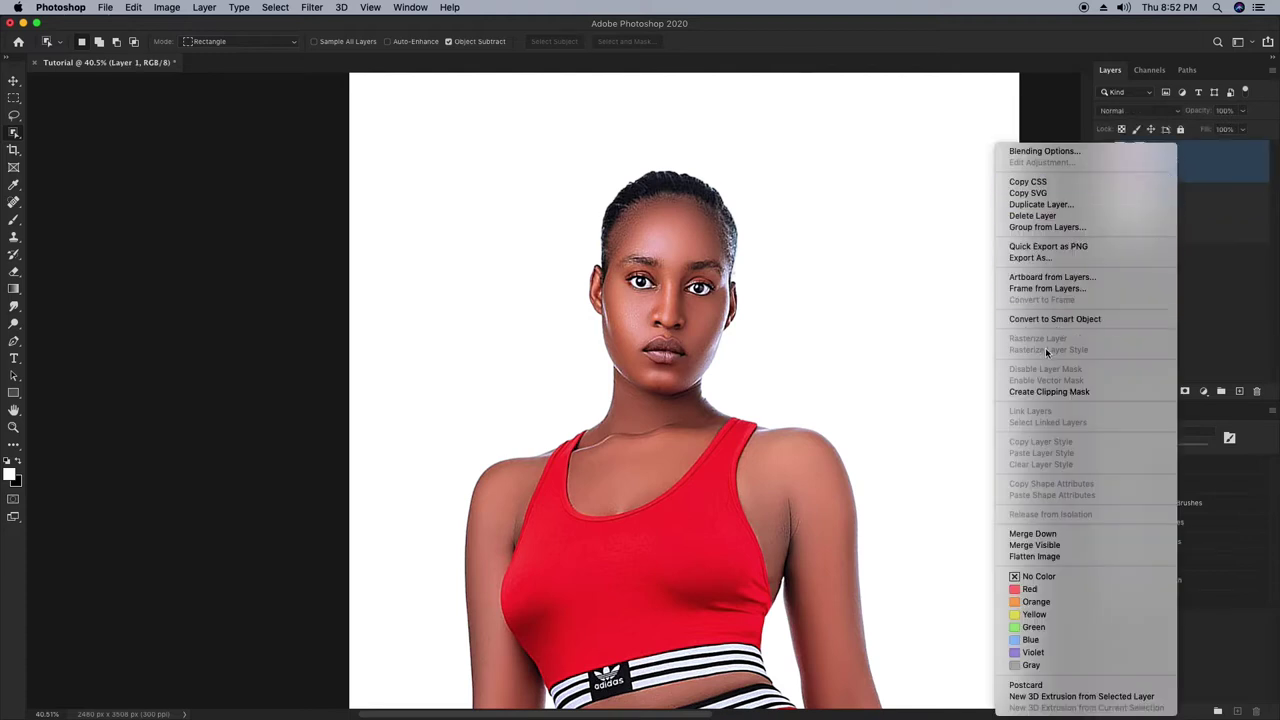
{"action": "left_click", "coordinate": [1055, 320]}
{"action": "left_click_drag", "start_coordinate": [1214, 172], "coordinate": [1239, 391]}
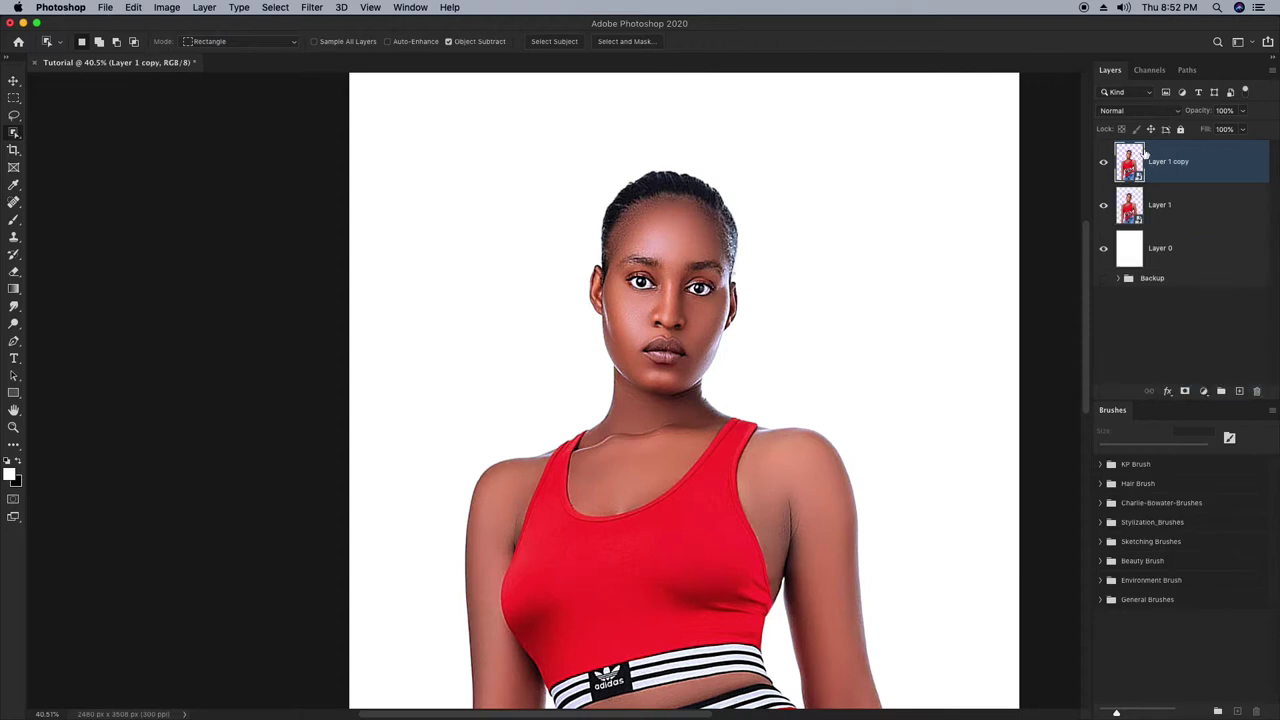
Rasterize the Layer 1 copy and clip it to Layer 1 with a clipping mask.
{"action": "right_click", "coordinate": [1182, 168]}
{"action": "left_click", "coordinate": [1187, 165]}
{"action": "right_click", "coordinate": [1181, 165]}
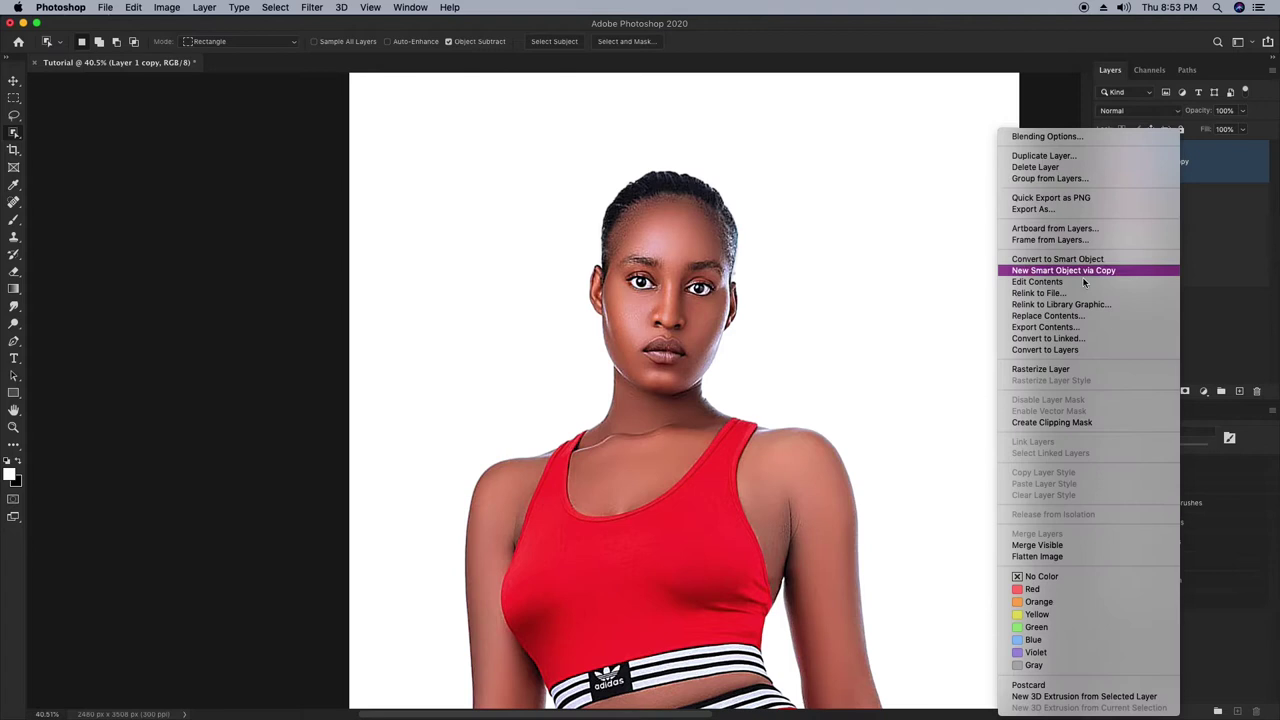
{"action": "left_click", "coordinate": [957, 395]}
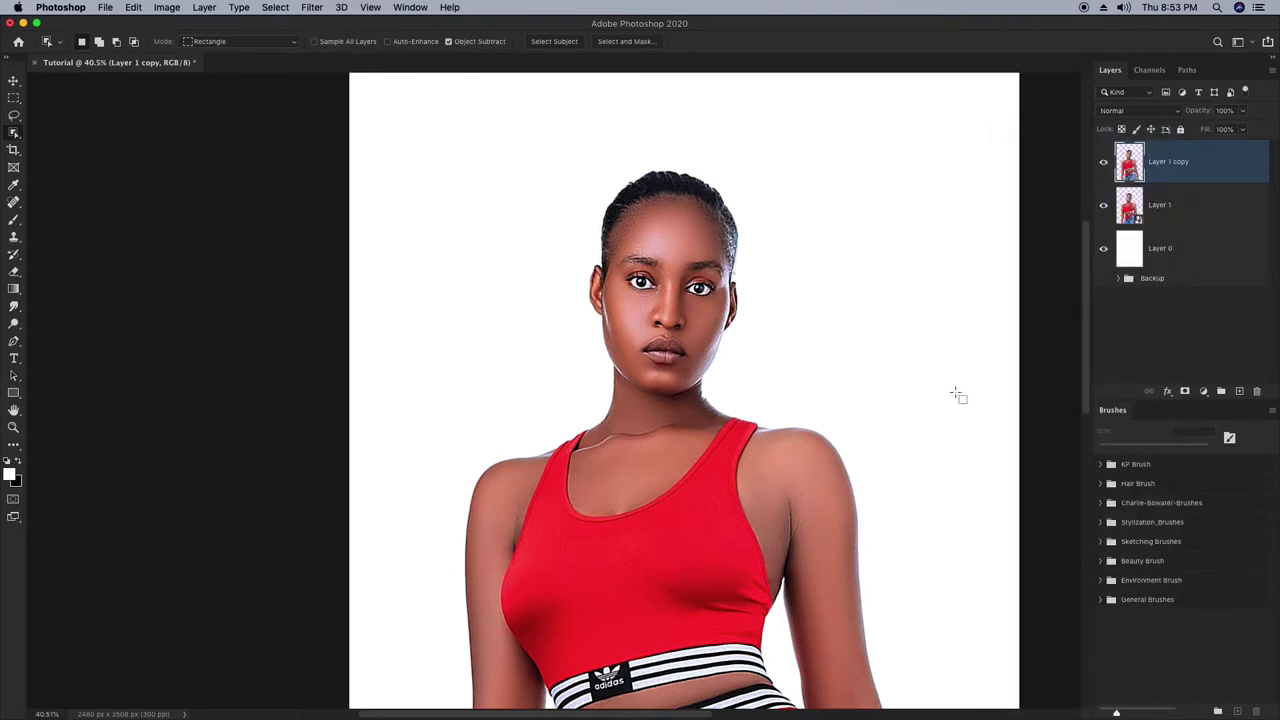
{"action": "right_click", "coordinate": [1189, 167]}
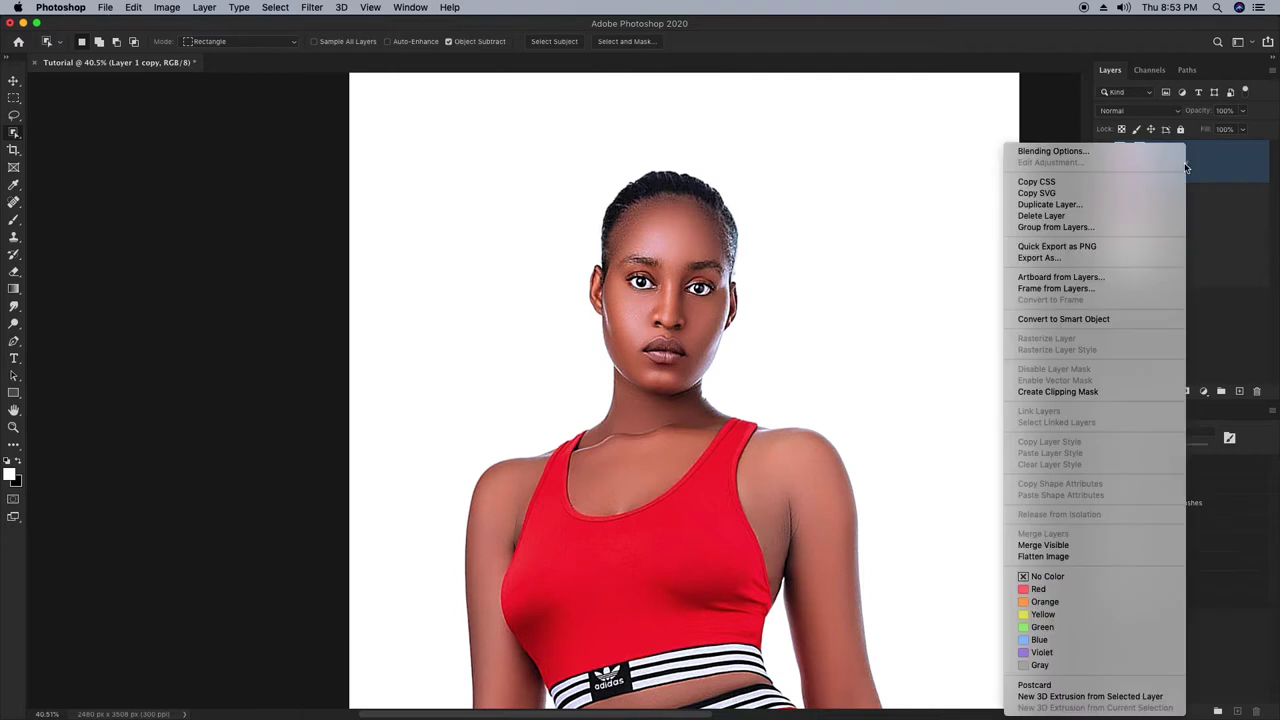
{"action": "left_click", "coordinate": [1068, 393]}
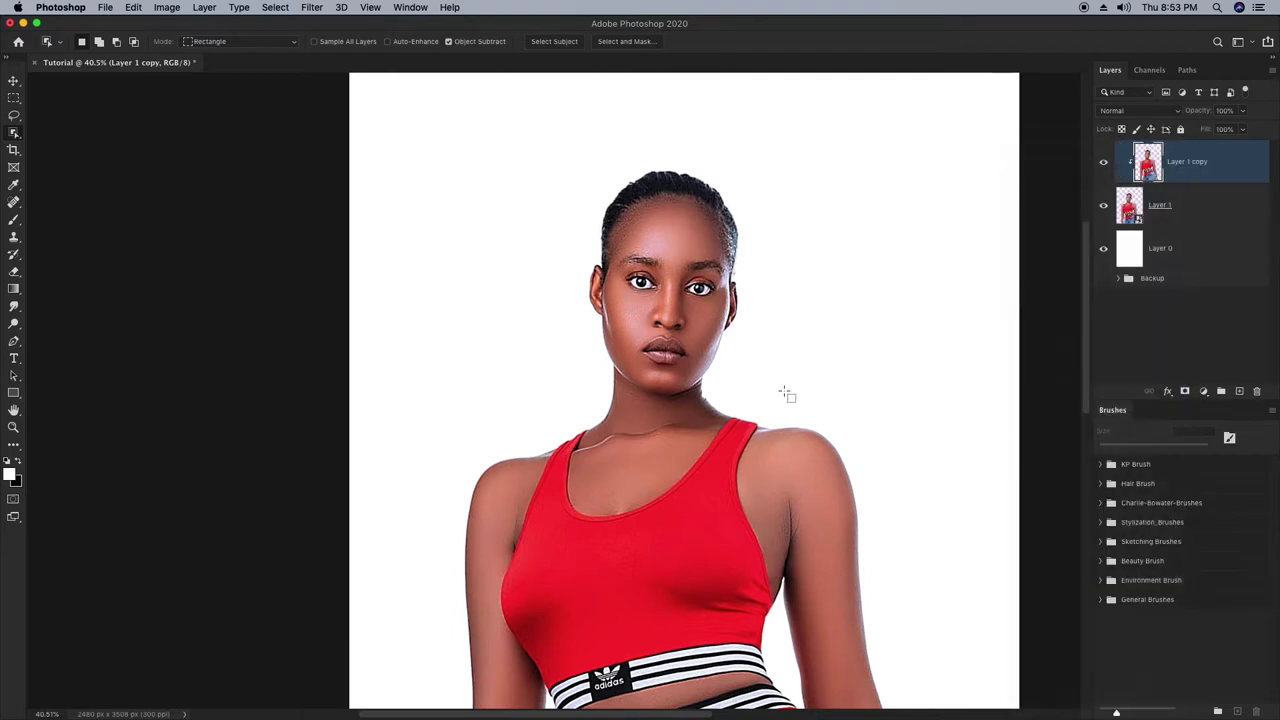
Choose the SmoothSmudgeBrush preset from the KP Brush set for the Brush tool.
{"action": "left_click_drag", "start_coordinate": [803, 514], "coordinate": [752, 440]}
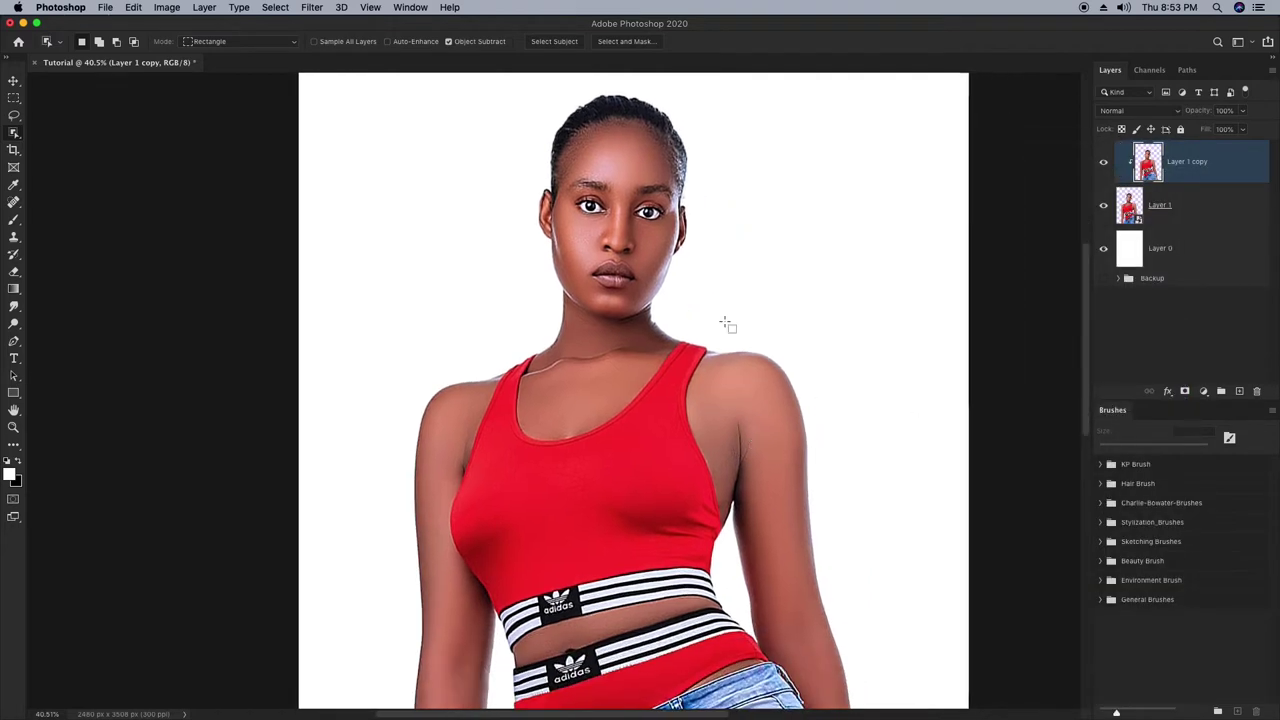
{"action": "key", "text": "super+0"}
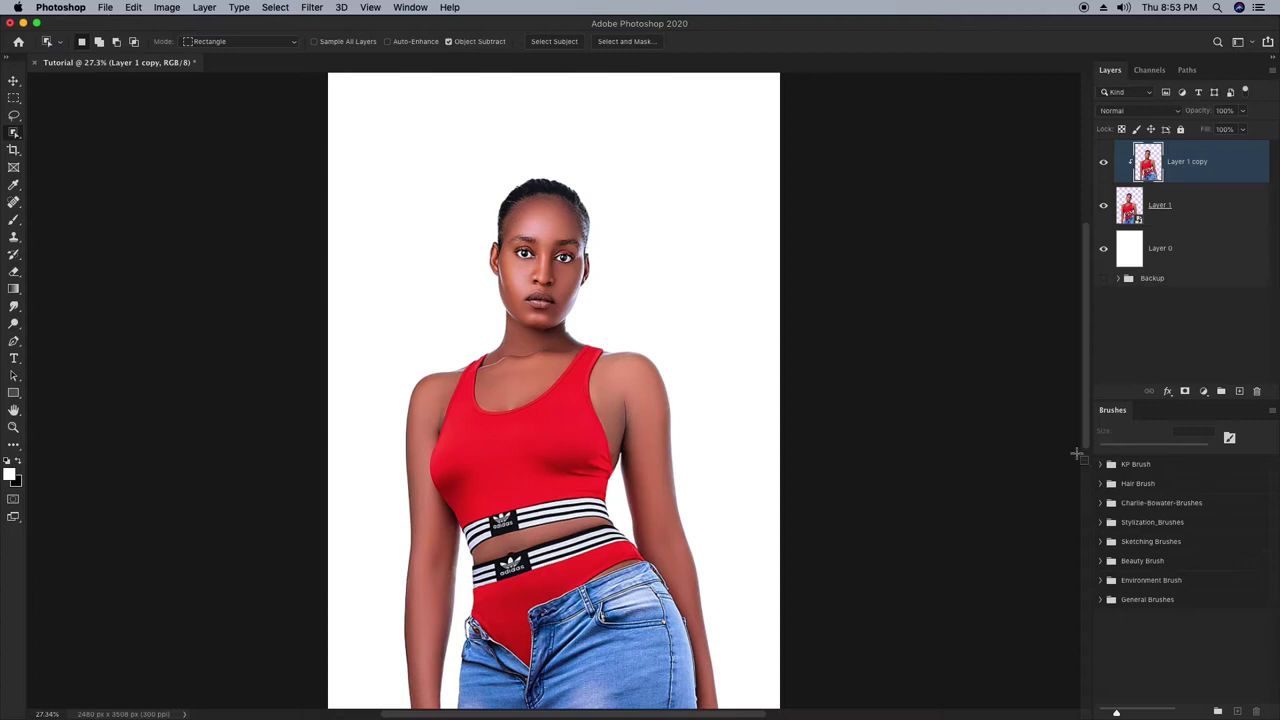
{"action": "key", "text": "b"}
{"action": "right_click", "coordinate": [544, 233]}
{"action": "left_click", "coordinate": [558, 338]}
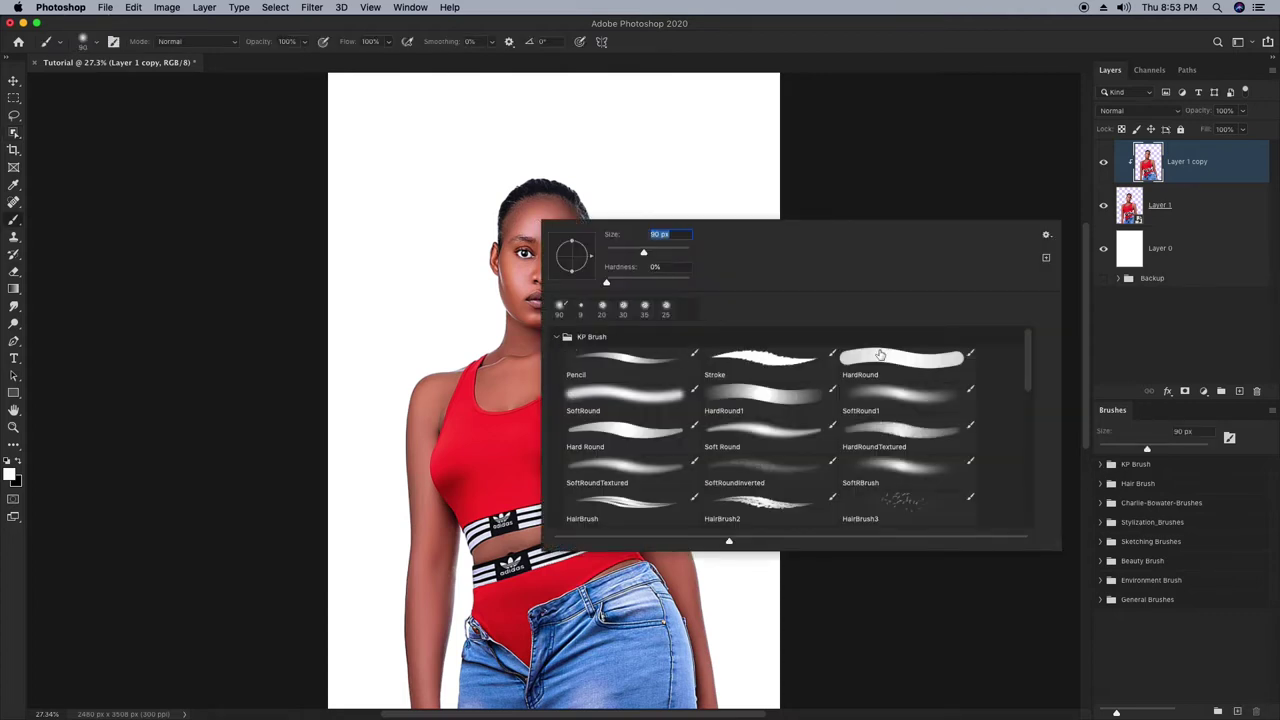
{"action": "left_click_drag", "start_coordinate": [1034, 366], "coordinate": [1033, 457]}
{"action": "left_click", "coordinate": [766, 440]}
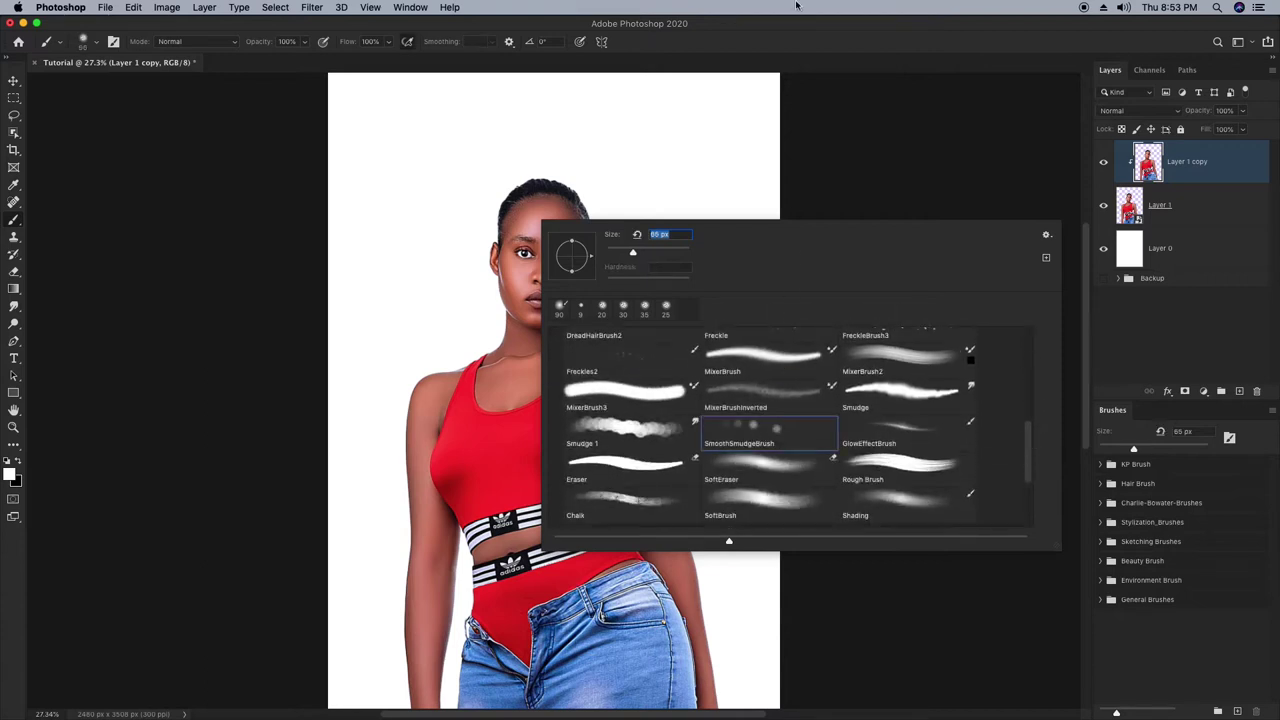
{"action": "left_click", "coordinate": [800, 40]}
Activate the Smudge tool and load the SmoothSmudgeBrush preset at 65 px.
{"action": "left_click", "coordinate": [15, 305]}
{"action": "right_click", "coordinate": [476, 199]}
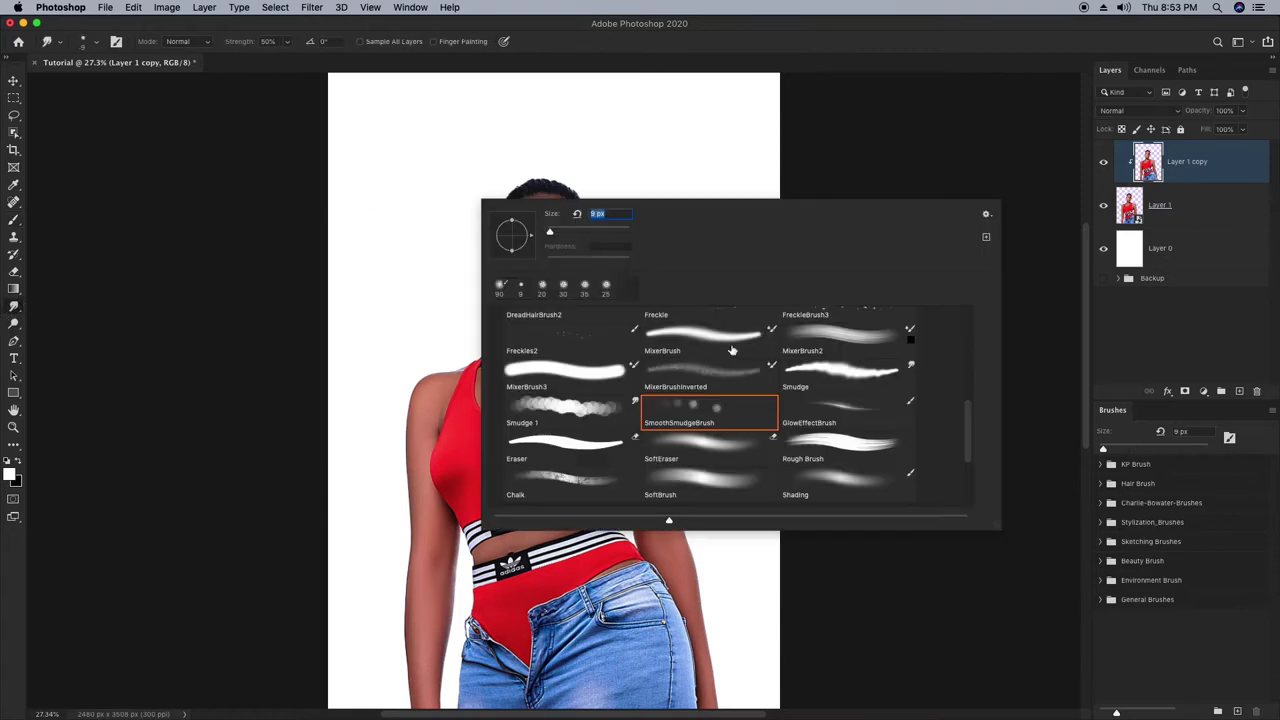
{"action": "left_click", "coordinate": [705, 412]}
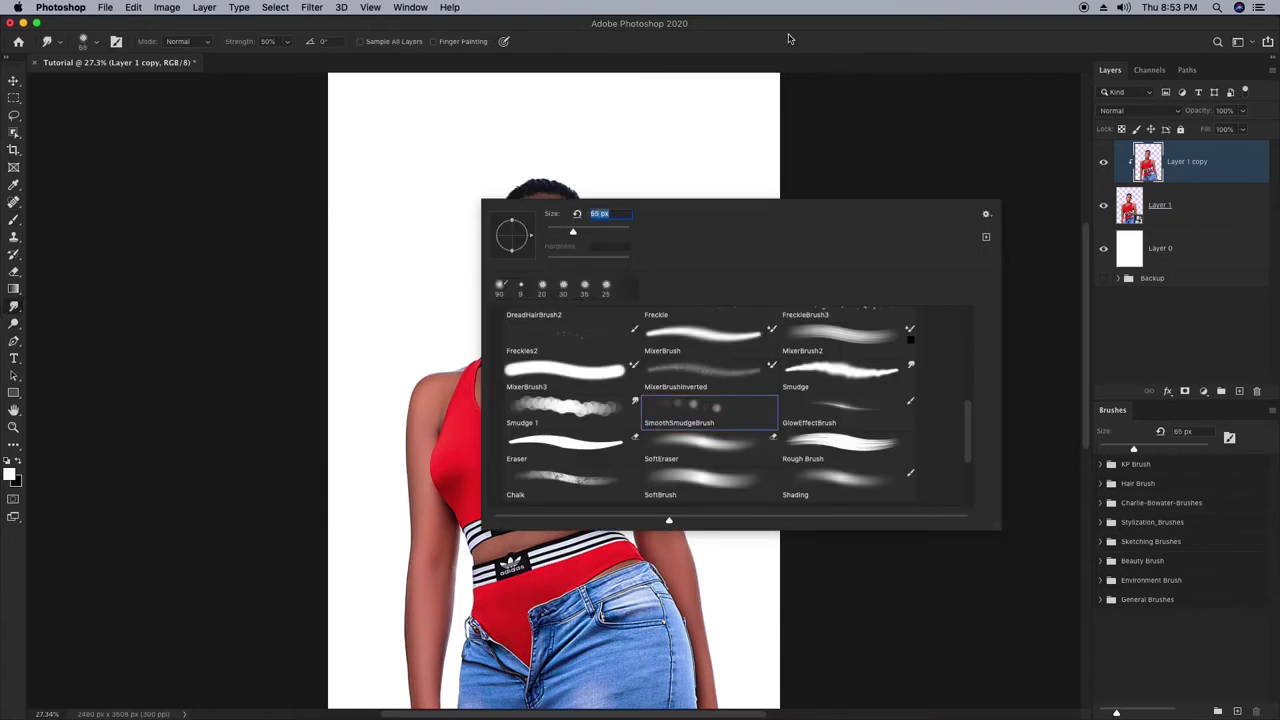
{"action": "left_click", "coordinate": [789, 39]}
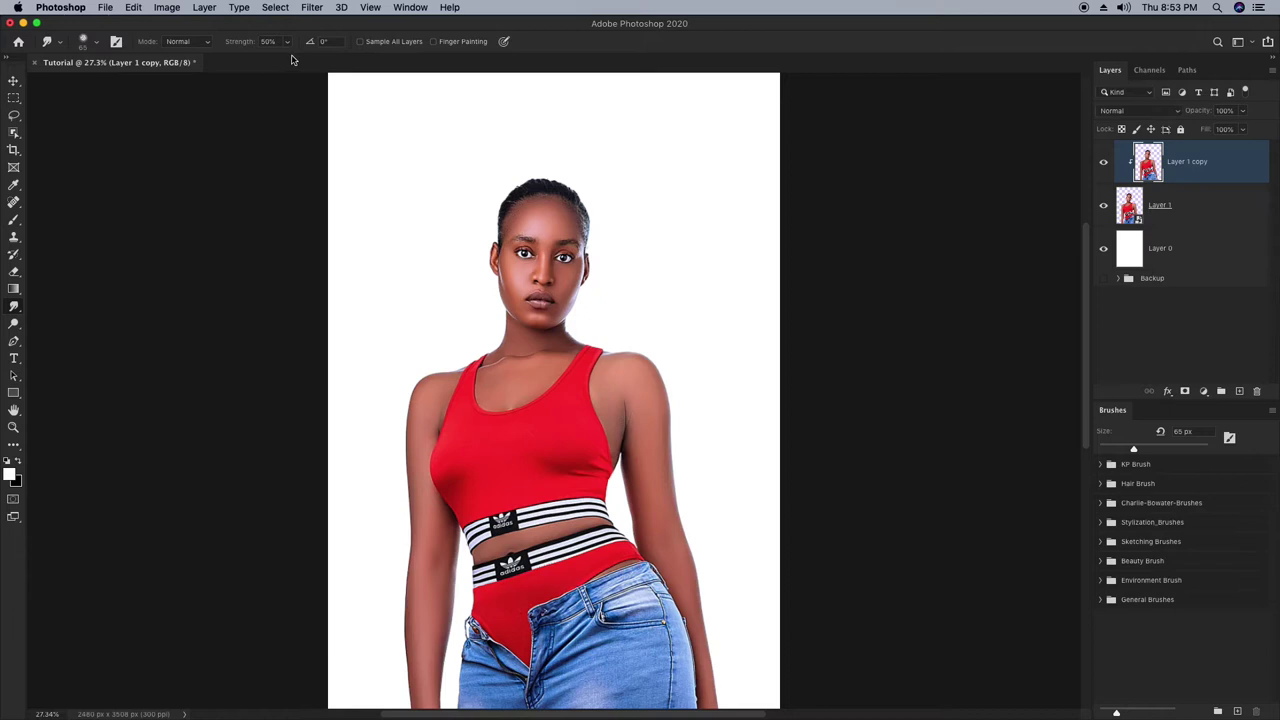
Reduce the Smudge brush to 50 px and smooth the skin on the woman's forehead.
{"action": "left_click_drag", "start_coordinate": [520, 355], "coordinate": [595, 387]}
{"action": "scroll", "coordinate": [595, 387], "scroll_direction": "up", "scroll_amount": 5}
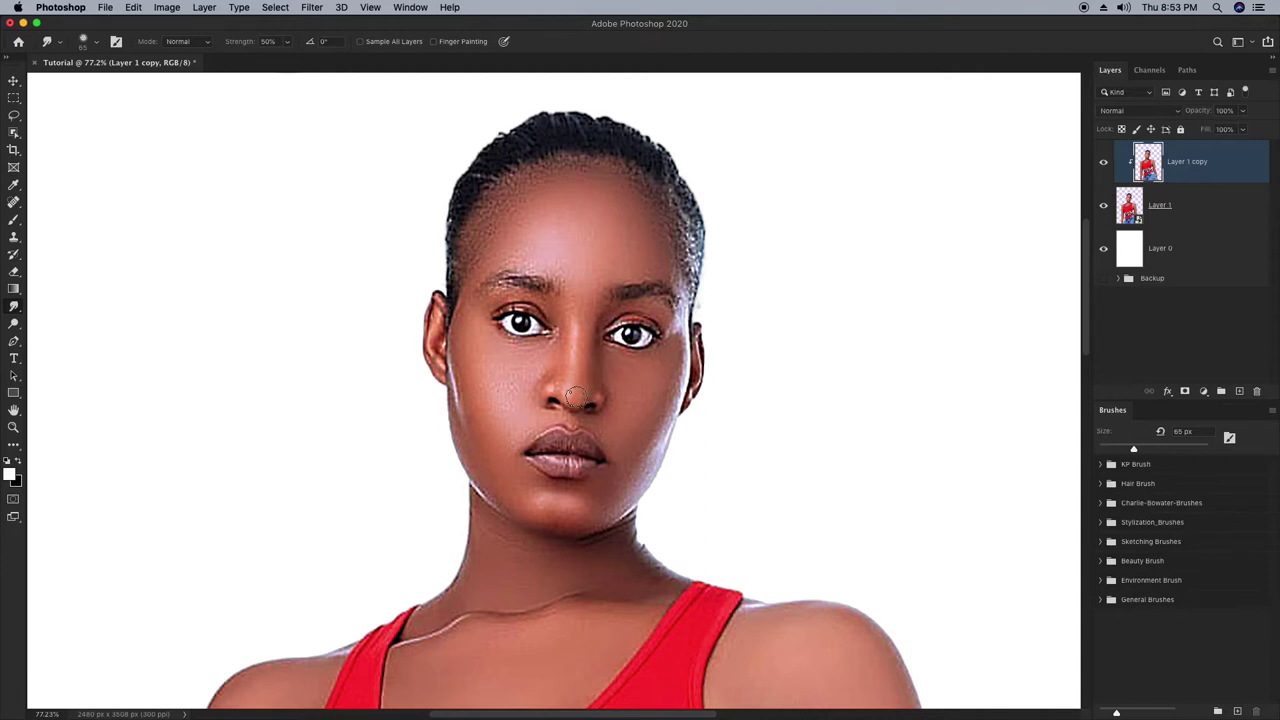
{"action": "scroll", "coordinate": [575, 280], "scroll_direction": "up", "scroll_amount": 2}
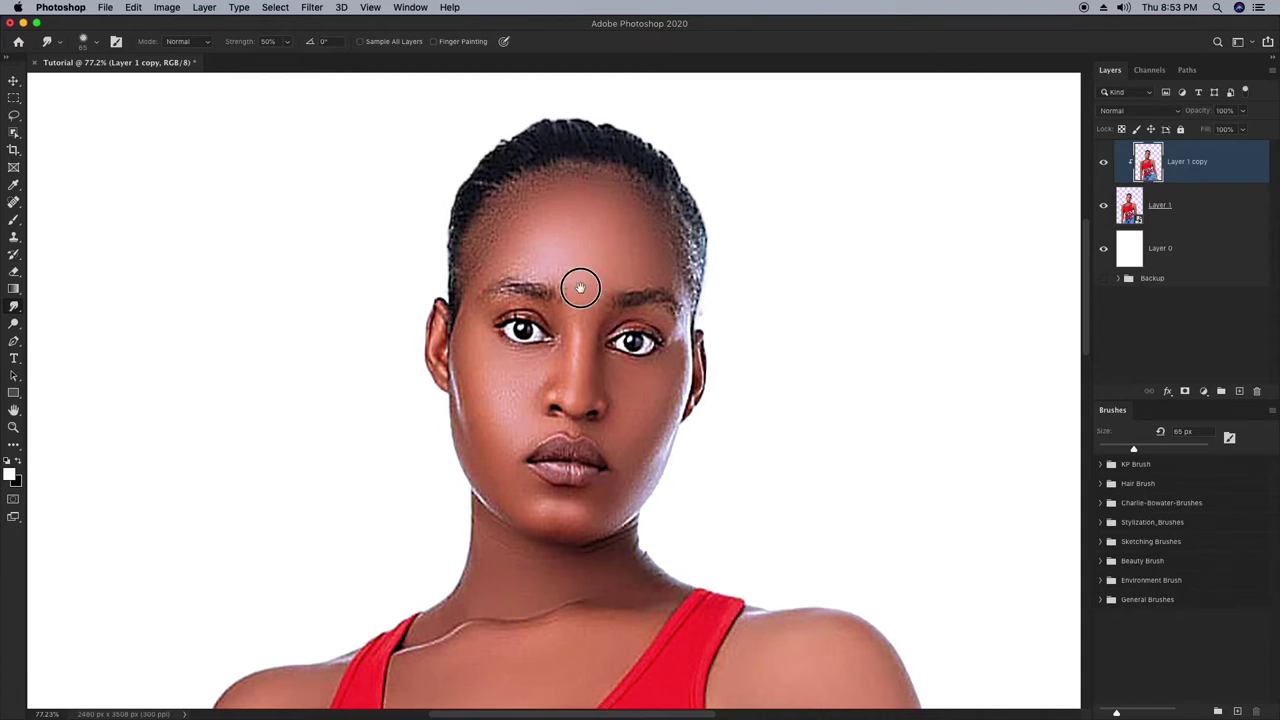
{"action": "scroll", "coordinate": [560, 276], "scroll_direction": "up", "scroll_amount": 3}
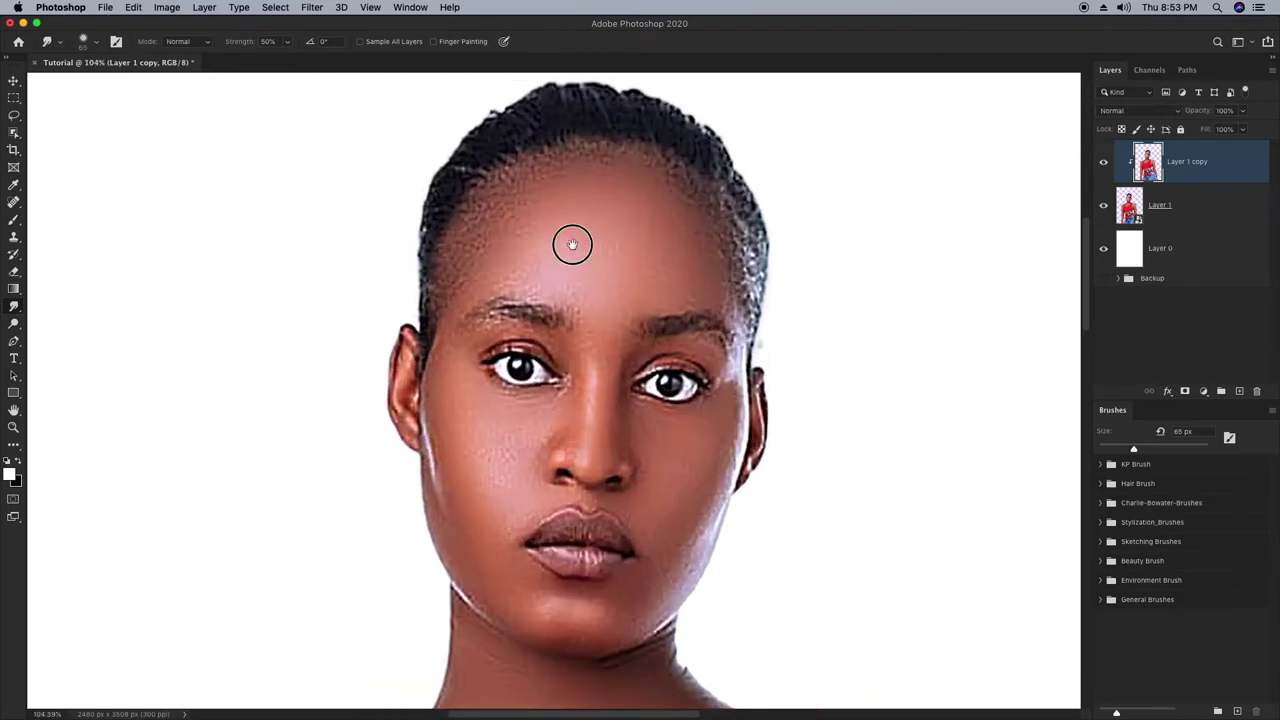
{"action": "key", "text": "bracketleft"}
{"action": "key", "text": "bracketleft"}
{"action": "mouse_move", "coordinate": [508, 241]}
{"action": "left_mouse_down"}
{"action": "mouse_move", "coordinate": [538, 266]}
{"action": "mouse_move", "coordinate": [477, 287]}
{"action": "left_mouse_up"}
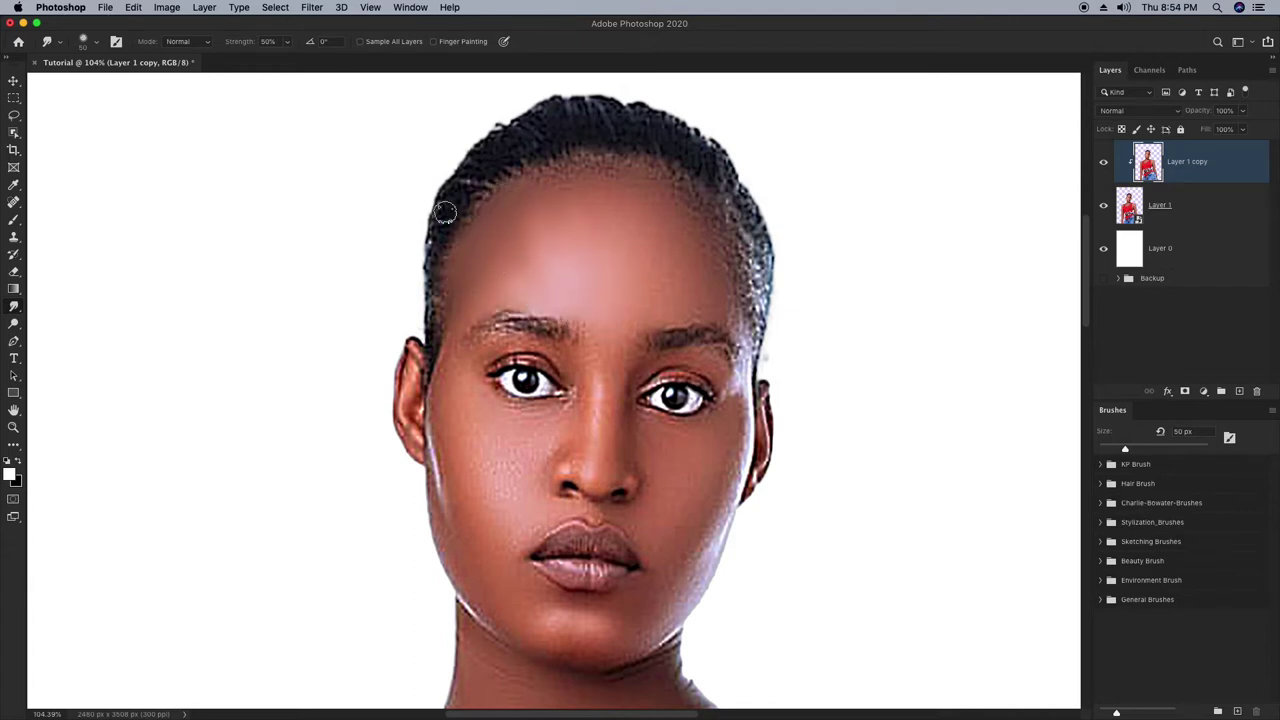
Set the Smudge strength to 60% and smooth the rest of the forehead and the cheek on the image's right side.
{"action": "left_click_drag", "start_coordinate": [244, 45], "coordinate": [246, 47]}
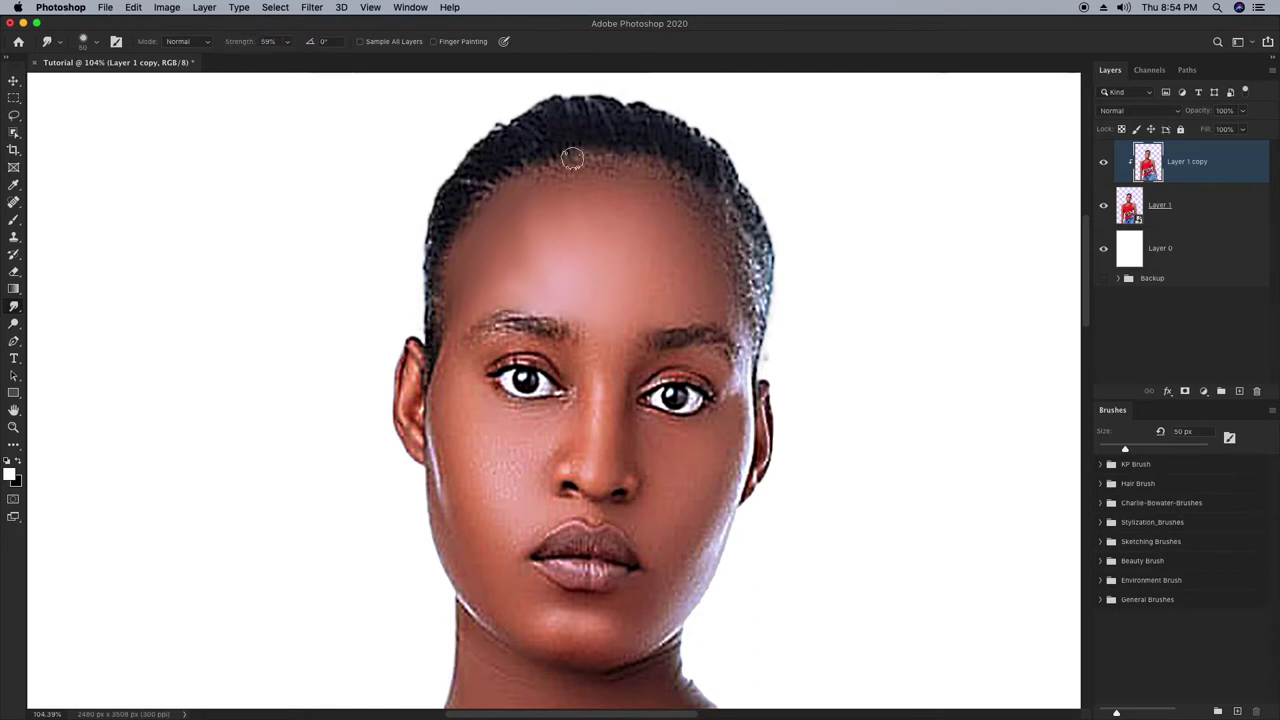
{"action": "left_click", "coordinate": [266, 42]}
{"action": "type", "text": "6"}
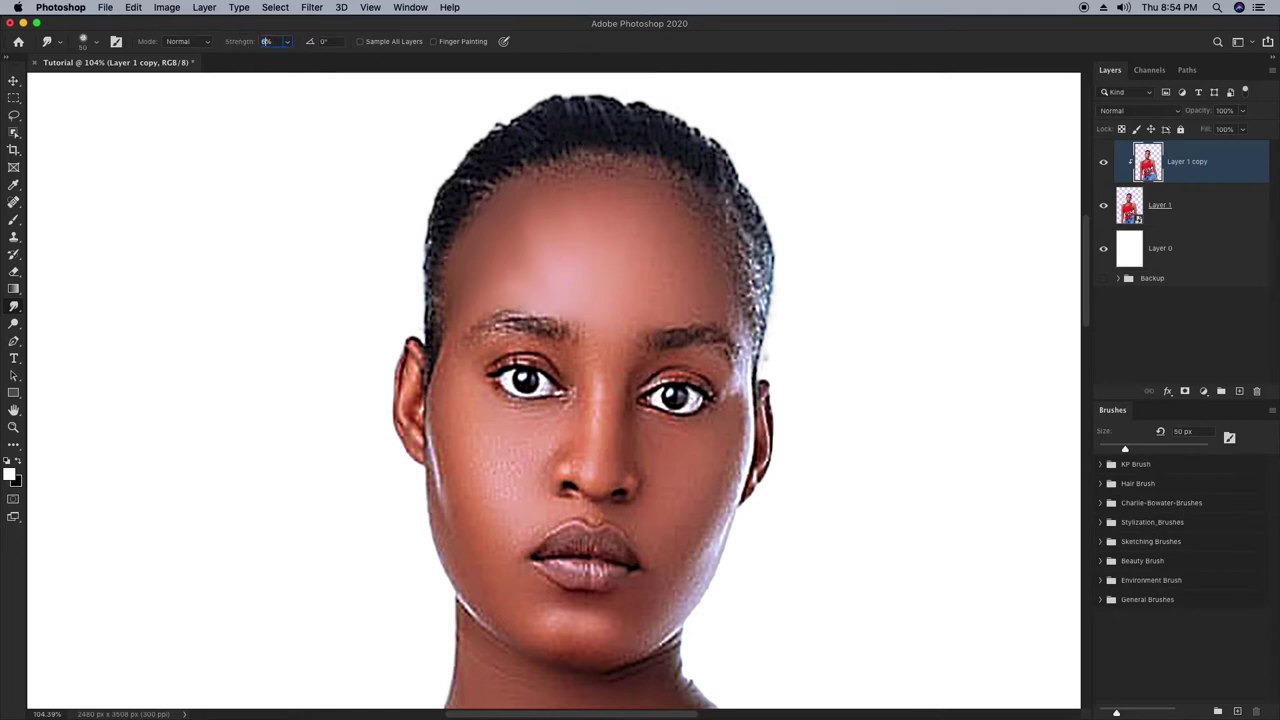
{"action": "type", "text": "0"}
{"action": "mouse_move", "coordinate": [704, 217]}
{"action": "left_mouse_down"}
{"action": "mouse_move", "coordinate": [718, 320]}
{"action": "mouse_move", "coordinate": [698, 430]}
{"action": "left_mouse_up"}
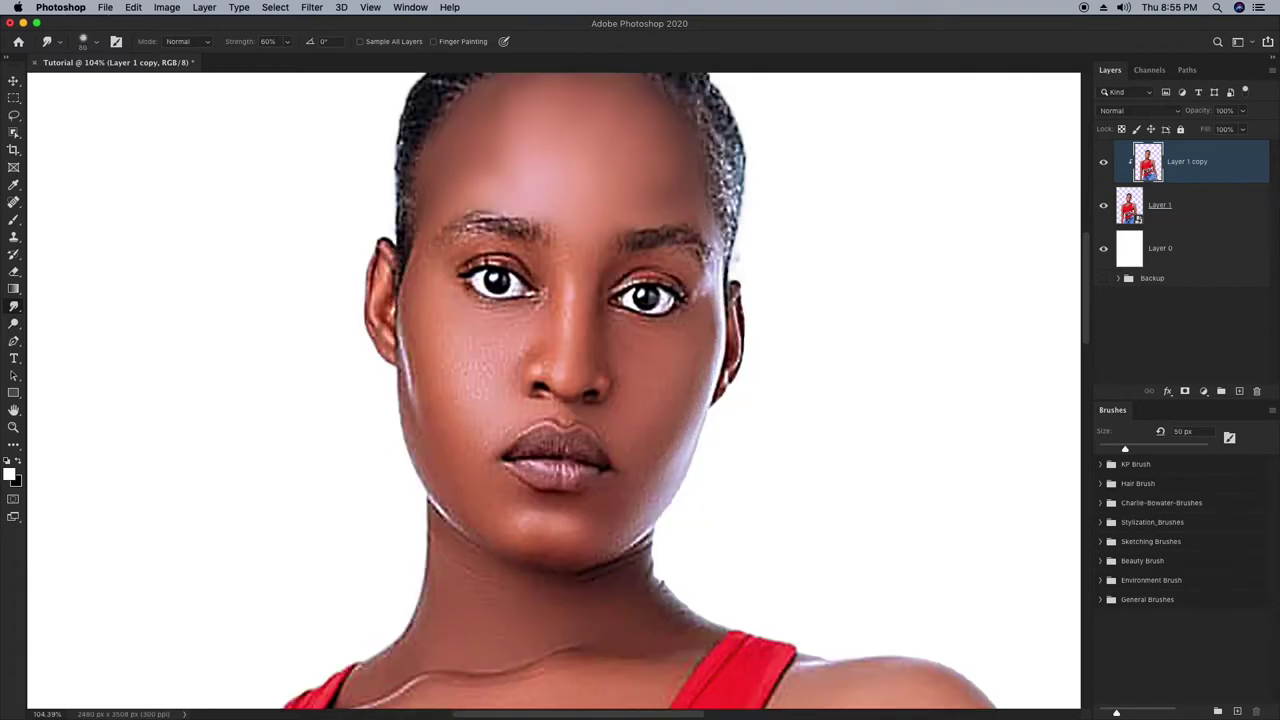
Smooth the cheeks, nose and chin with the Smudge tool, reducing the brush from 50 px to 15 px for tighter areas.
{"action": "scroll", "coordinate": [708, 411], "scroll_direction": "up", "scroll_amount": 3}
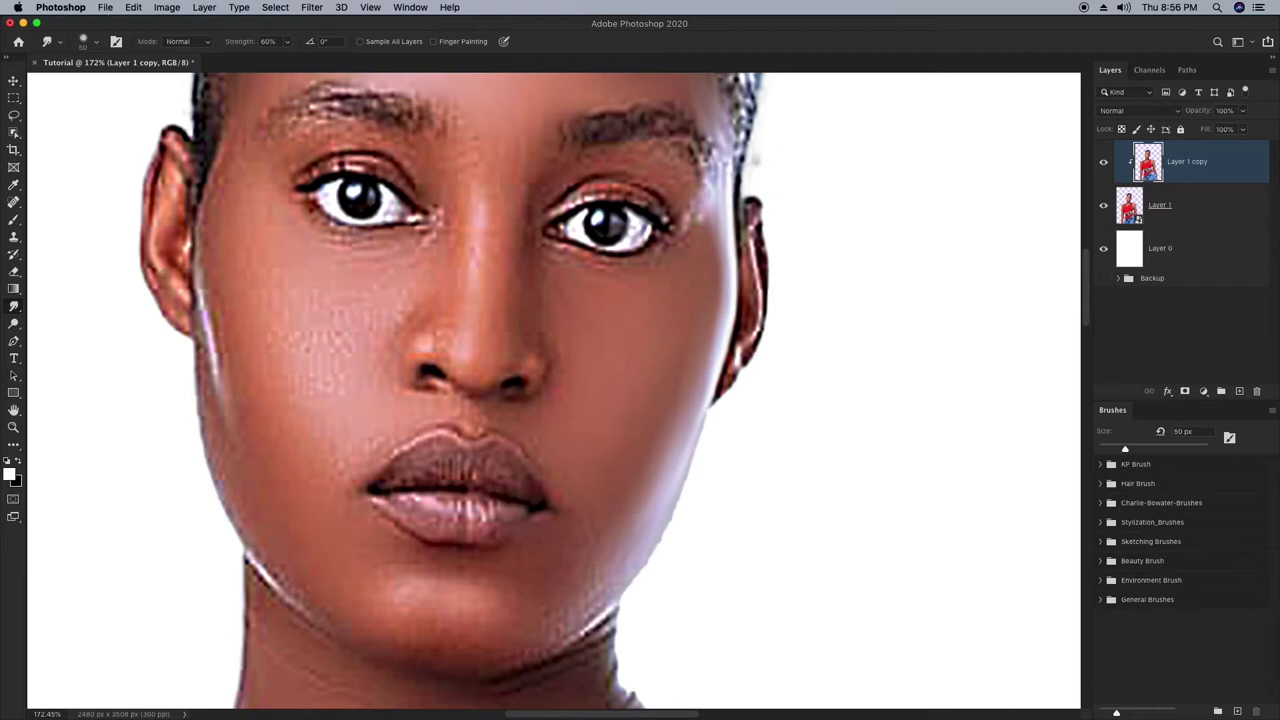
{"action": "scroll", "coordinate": [640, 390], "scroll_direction": "left", "scroll_amount": 2}
{"action": "scroll", "coordinate": [640, 390], "scroll_direction": "up", "scroll_amount": 1}
{"action": "scroll", "coordinate": [527, 394], "scroll_direction": "left", "scroll_amount": 2}
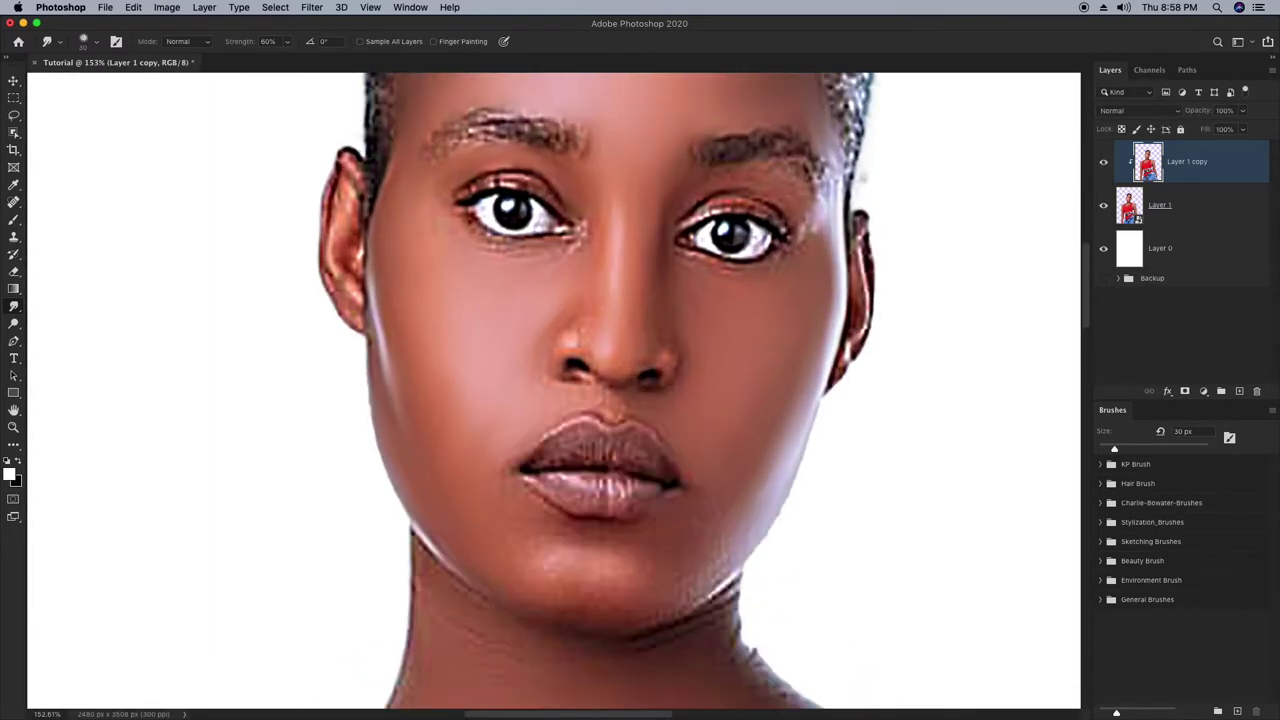
{"action": "key", "text": "bracketleft"}
{"action": "key", "text": "bracketleft"}
{"action": "key", "text": "bracketleft"}
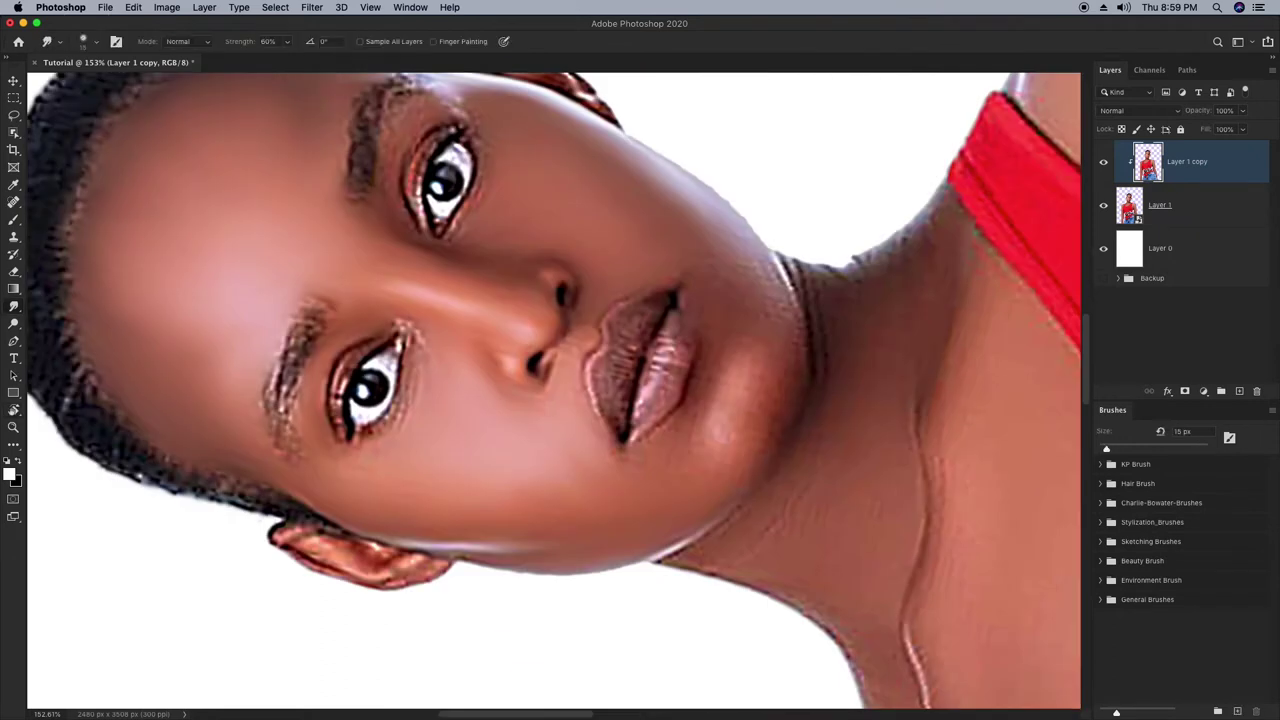
Blend the skin around the mouth, chin and eyes with the Smudge brush at 40 px and 20 px.
{"action": "key", "text": "bracketright"}
{"action": "key", "text": "bracketright"}
{"action": "key", "text": "bracketright"}
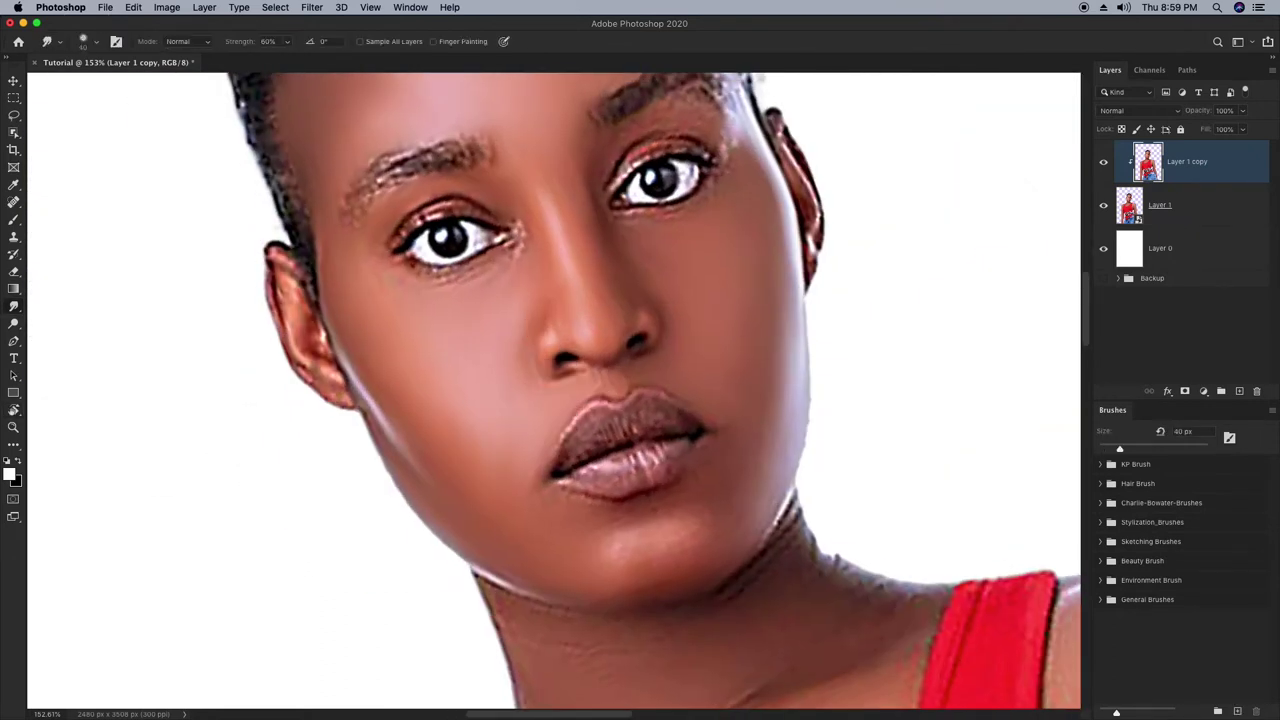
{"action": "scroll", "coordinate": [554, 390], "scroll_direction": "up", "scroll_amount": 3}
{"action": "key", "text": "bracketleft"}
{"action": "key", "text": "bracketleft"}
{"action": "key", "text": "bracketleft"}
{"action": "key", "text": "bracketleft"}
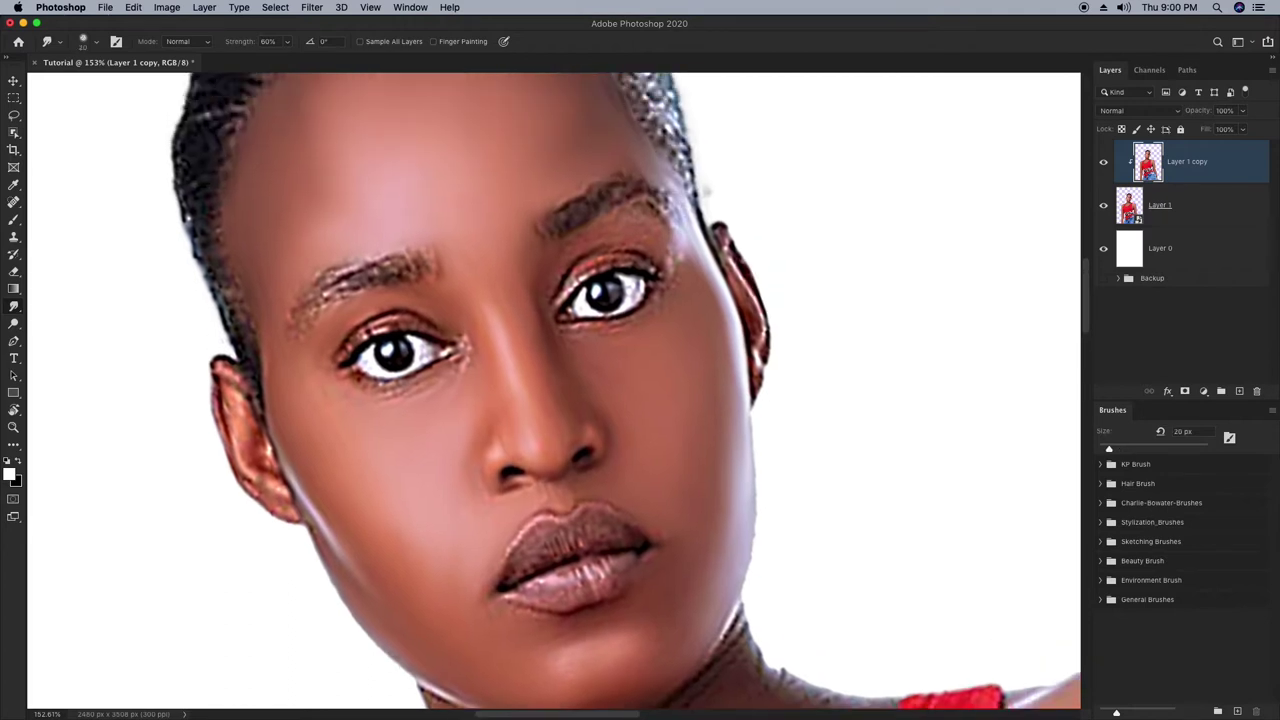
Smooth the small details of the eyelids and ears with the Smudge brush at 10 px and 15 px.
{"action": "key", "text": "bracketleft"}
{"action": "key", "text": "bracketleft"}
{"action": "key", "text": "bracketright"}
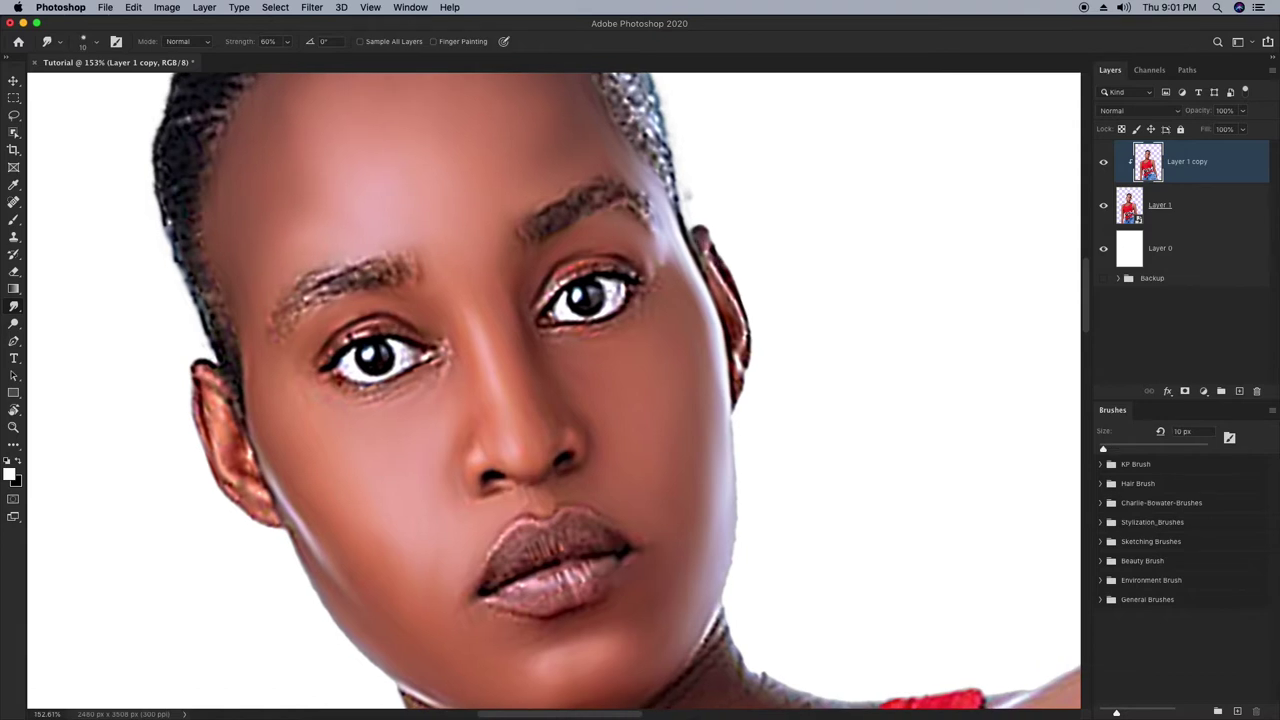
{"action": "key", "text": "bracketright"}
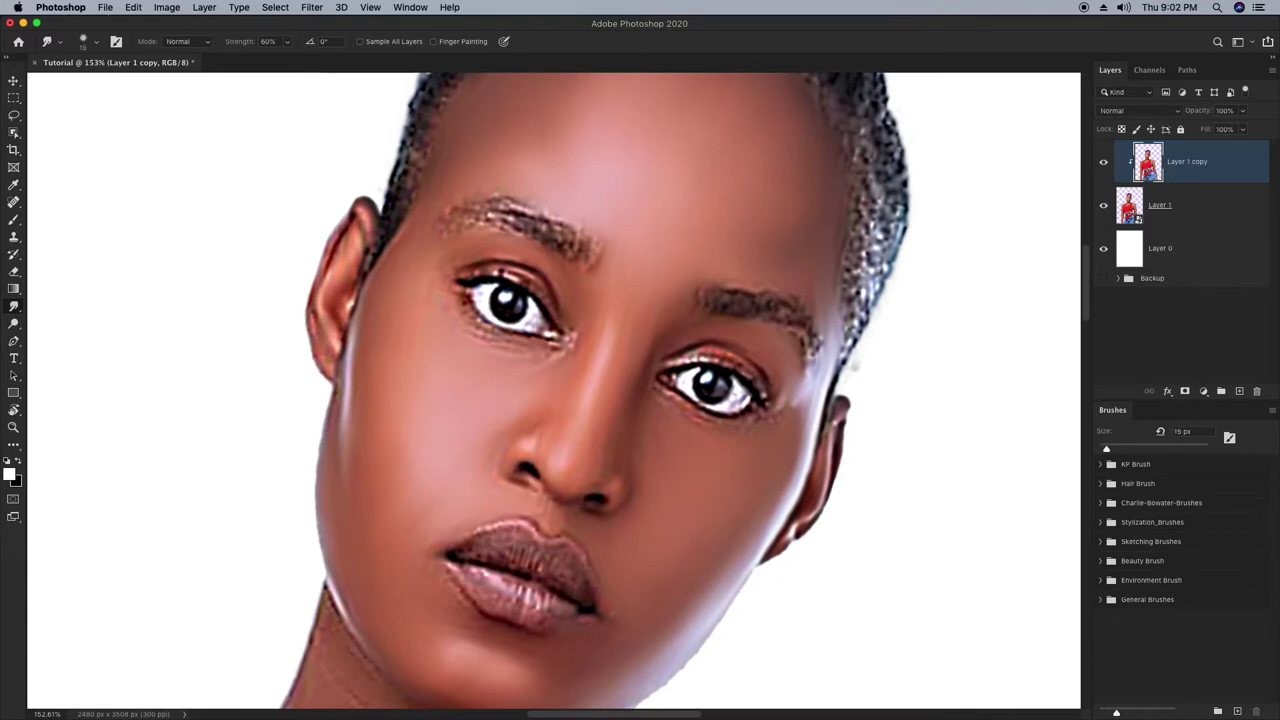
Enlarge the Smudge brush to 30 px and smooth the skin below the jaw.
{"action": "key", "text": "bracketright"}
{"action": "key", "text": "bracketright"}
{"action": "key", "text": "bracketright"}
{"action": "key", "text": "bracketright"}
{"action": "key", "text": "bracketright"}
{"action": "key", "text": "bracketright"}
{"action": "key", "text": "bracketright"}
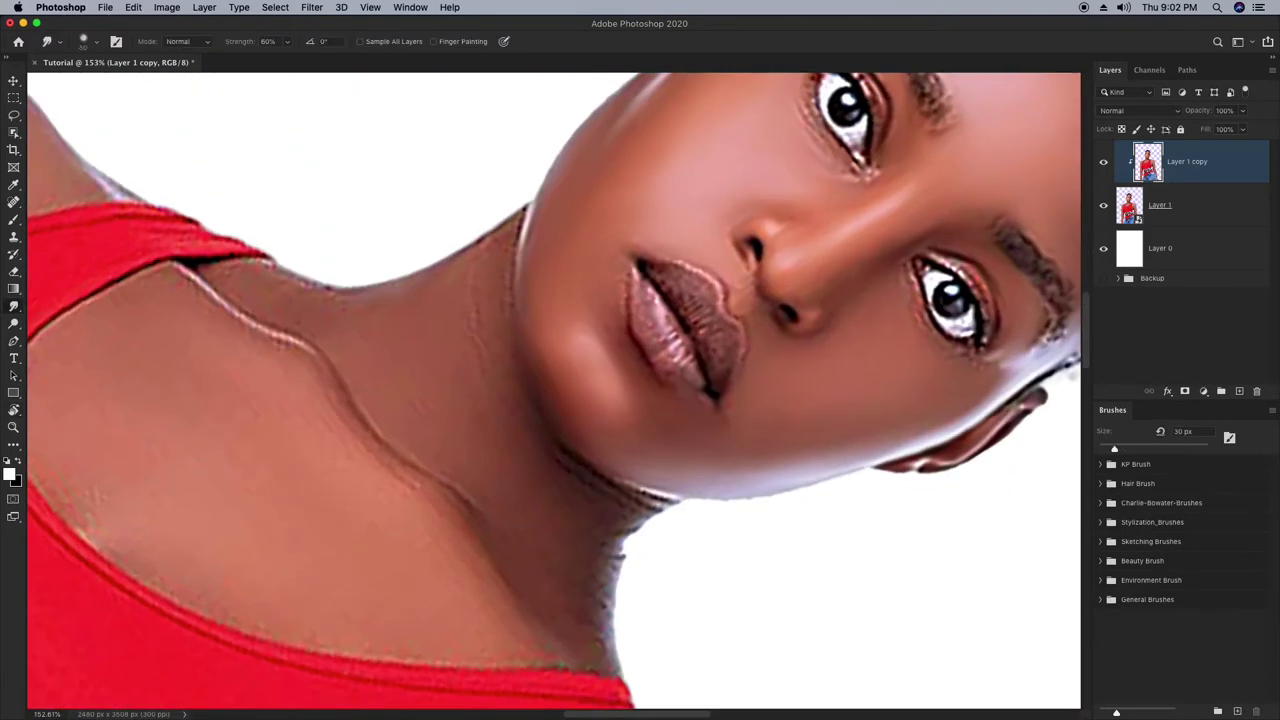
Smooth the neck and the skin around the collarbone fold, varying the Smudge brush size up to 35 px.
{"action": "key", "text": "bracketleft"}
{"action": "key", "text": "bracketleft"}
{"action": "key", "text": "bracketleft"}
{"action": "key", "text": "bracketleft"}
{"action": "key", "text": "bracketright"}
{"action": "key", "text": "bracketright"}
{"action": "key", "text": "bracketright"}
{"action": "key", "text": "bracketright"}
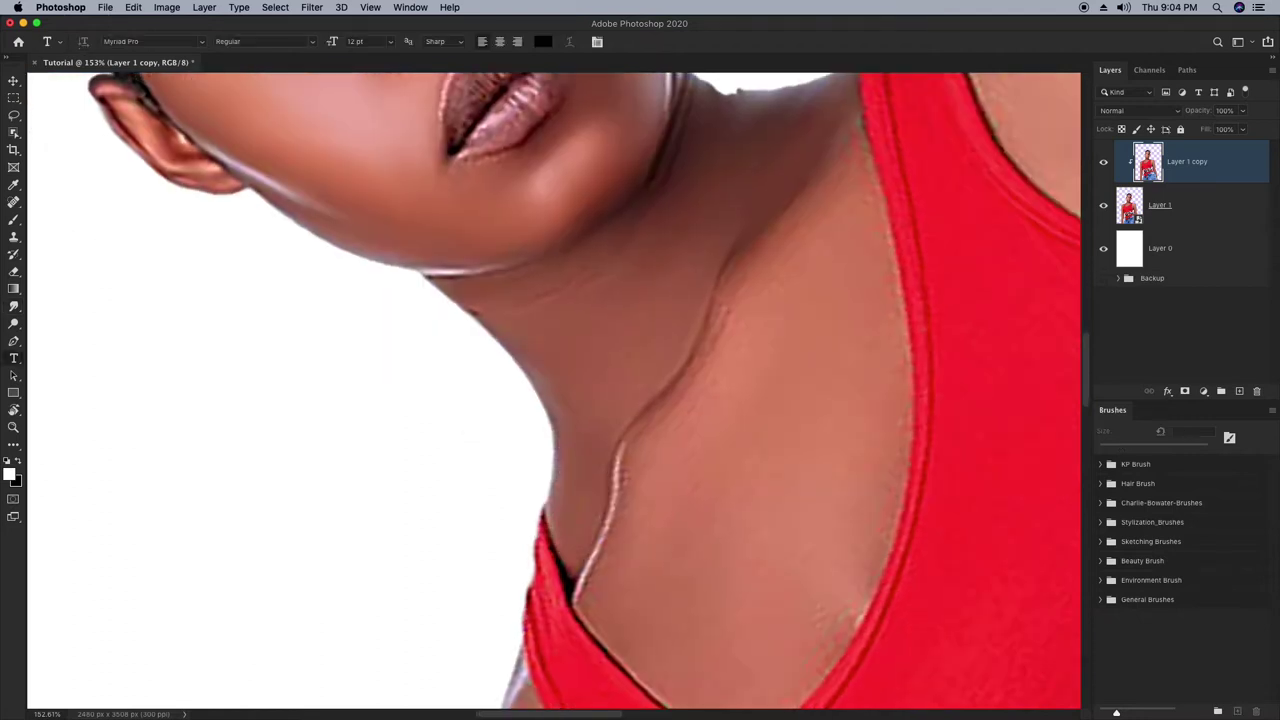
{"action": "left_click", "coordinate": [1109, 450]}
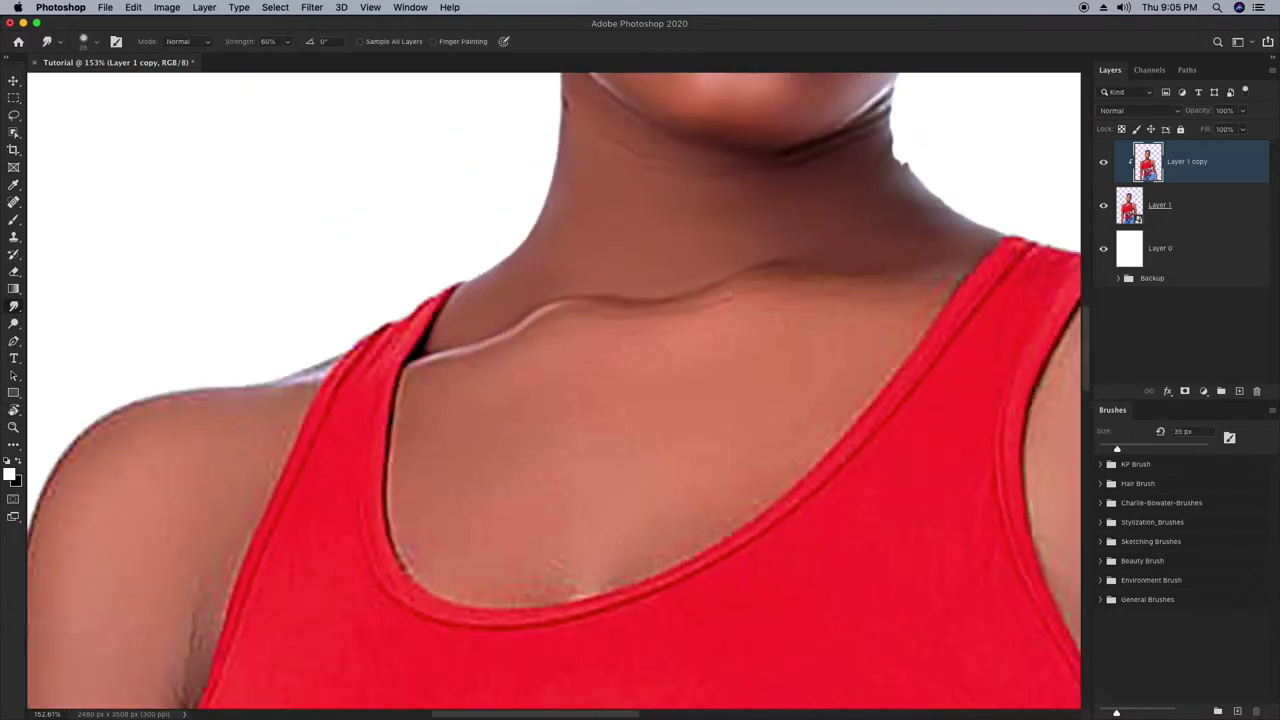
Enlarge the Smudge brush and smooth the chest skin above the neckline and the neck edge near the shoulder strap.
{"action": "key", "text": "bracketright"}
{"action": "key", "text": "bracketright"}
{"action": "key", "text": "bracketright"}
{"action": "key", "text": "bracketright"}
{"action": "left_click_drag", "start_coordinate": [552, 568], "coordinate": [588, 588]}
{"action": "key", "text": "bracketright"}
{"action": "key", "text": "bracketright"}
{"action": "left_click_drag", "start_coordinate": [904, 194], "coordinate": [926, 222]}
Smooth the shoulder and the outer edge of the upper arm on the image's left side with the Smudge tool.
{"action": "scroll", "coordinate": [867, 261], "scroll_direction": "down", "scroll_amount": 6}
{"action": "scroll", "coordinate": [678, 368], "scroll_direction": "up", "scroll_amount": 4}
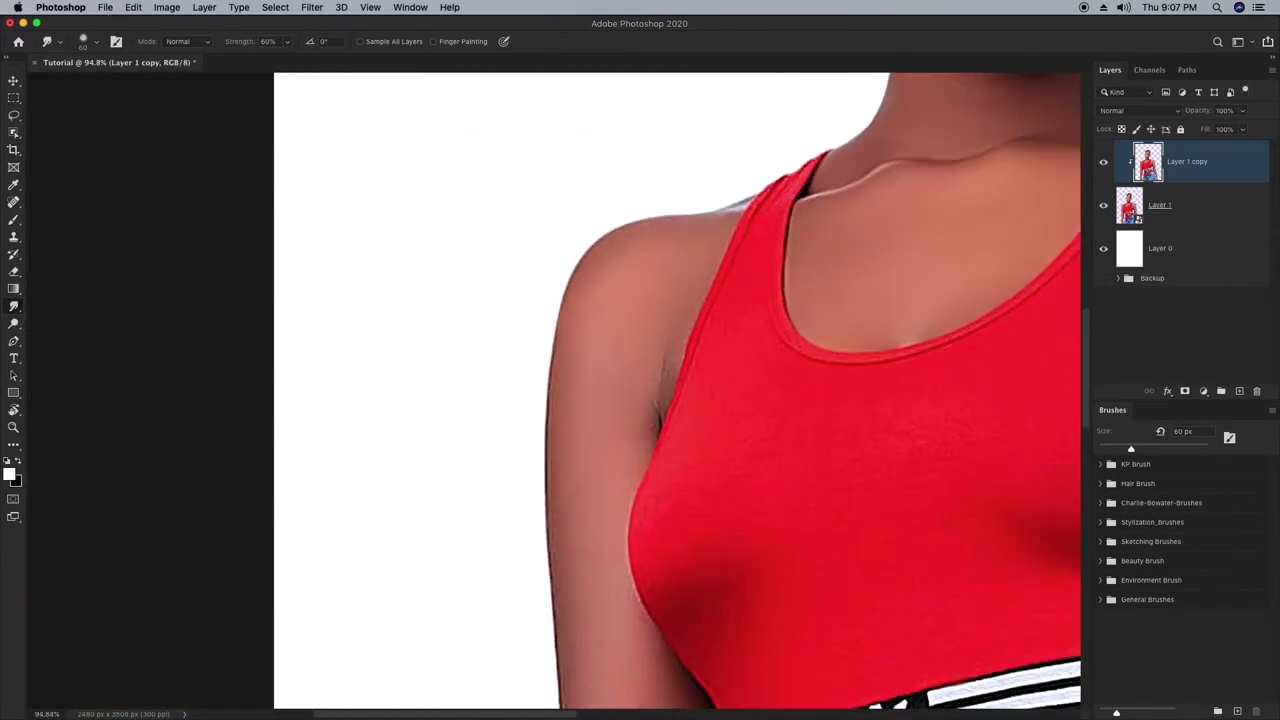
{"action": "left_click_drag", "start_coordinate": [549, 372], "coordinate": [551, 606]}
{"action": "left_click_drag", "start_coordinate": [553, 338], "coordinate": [551, 490]}
{"action": "left_click_drag", "start_coordinate": [606, 236], "coordinate": [558, 354]}
Reduce the Smudge brush to 20 px and smooth the armpit crease where the same arm meets the top.
{"action": "key", "text": "bracketleft"}
{"action": "key", "text": "bracketleft"}
{"action": "key", "text": "bracketleft"}
{"action": "key", "text": "bracketleft"}
{"action": "key", "text": "bracketleft"}
{"action": "key", "text": "bracketleft"}
{"action": "key", "text": "bracketleft"}
Enlarge the Smudge brush to 90 px and smooth the elbow and forearm on the image's left side.
{"action": "scroll", "coordinate": [678, 390], "scroll_direction": "down", "scroll_amount": 3}
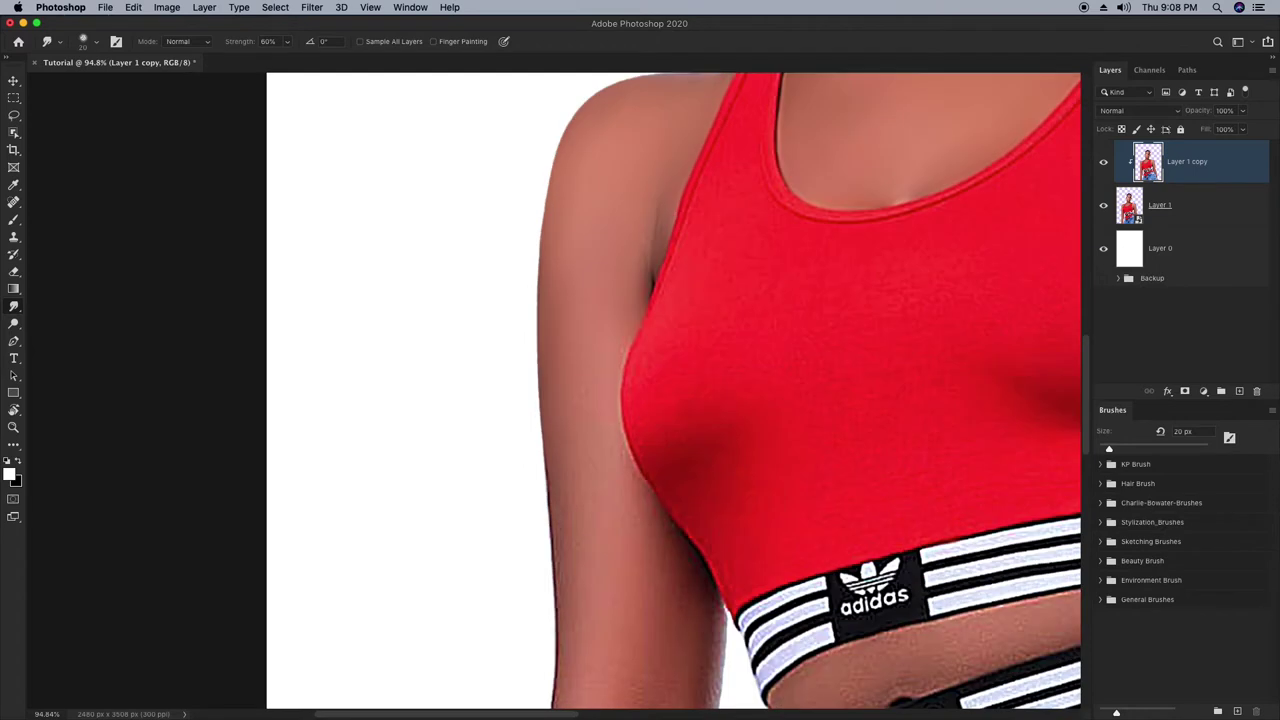
{"action": "scroll", "coordinate": [677, 390], "scroll_direction": "down", "scroll_amount": 2}
{"action": "scroll", "coordinate": [665, 390], "scroll_direction": "down", "scroll_amount": 5}
{"action": "key", "text": "bracketright"}
{"action": "key", "text": "bracketright"}
{"action": "key", "text": "bracketright"}
{"action": "key", "text": "bracketright"}
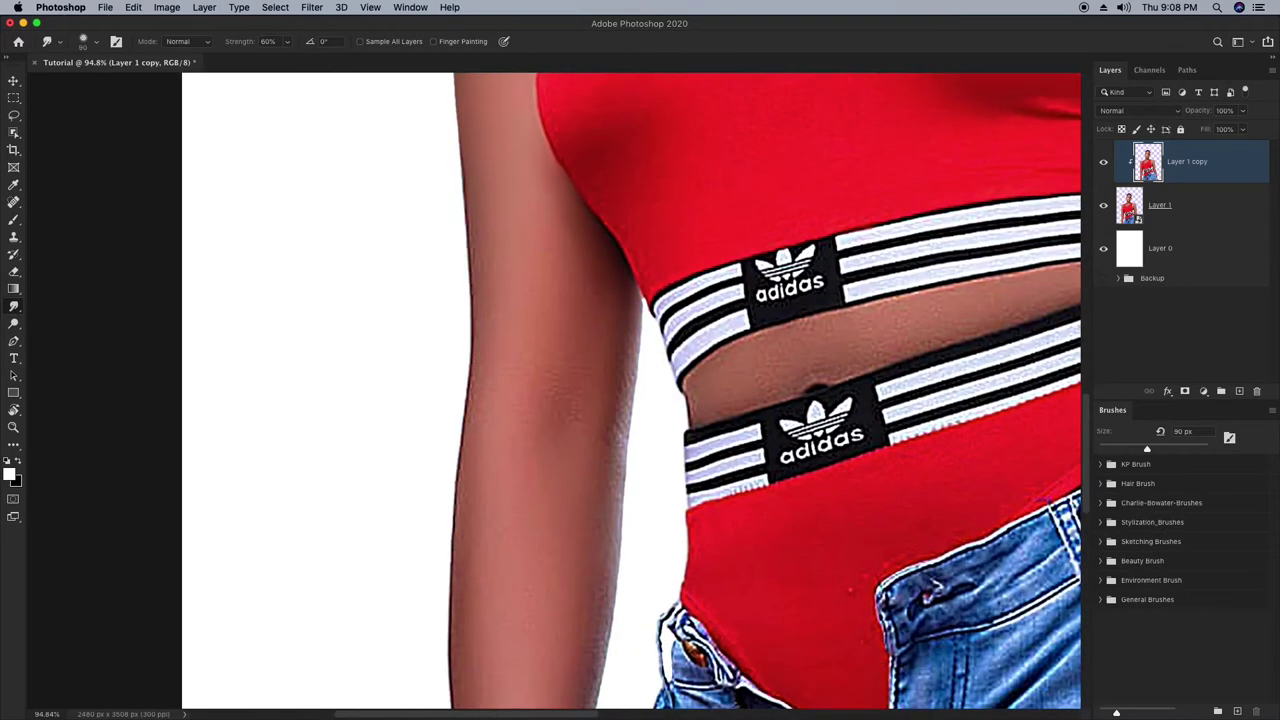
{"action": "scroll", "coordinate": [651, 400], "scroll_direction": "down", "scroll_amount": 4}
{"action": "left_click_drag", "start_coordinate": [528, 294], "coordinate": [523, 446]}
Smooth the lower forearm down to the image's bottom edge with the Smudge brush at 70 px and 100 px.
{"action": "key", "text": "bracketleft"}
{"action": "key", "text": "bracketleft"}
{"action": "key", "text": "bracketleft"}
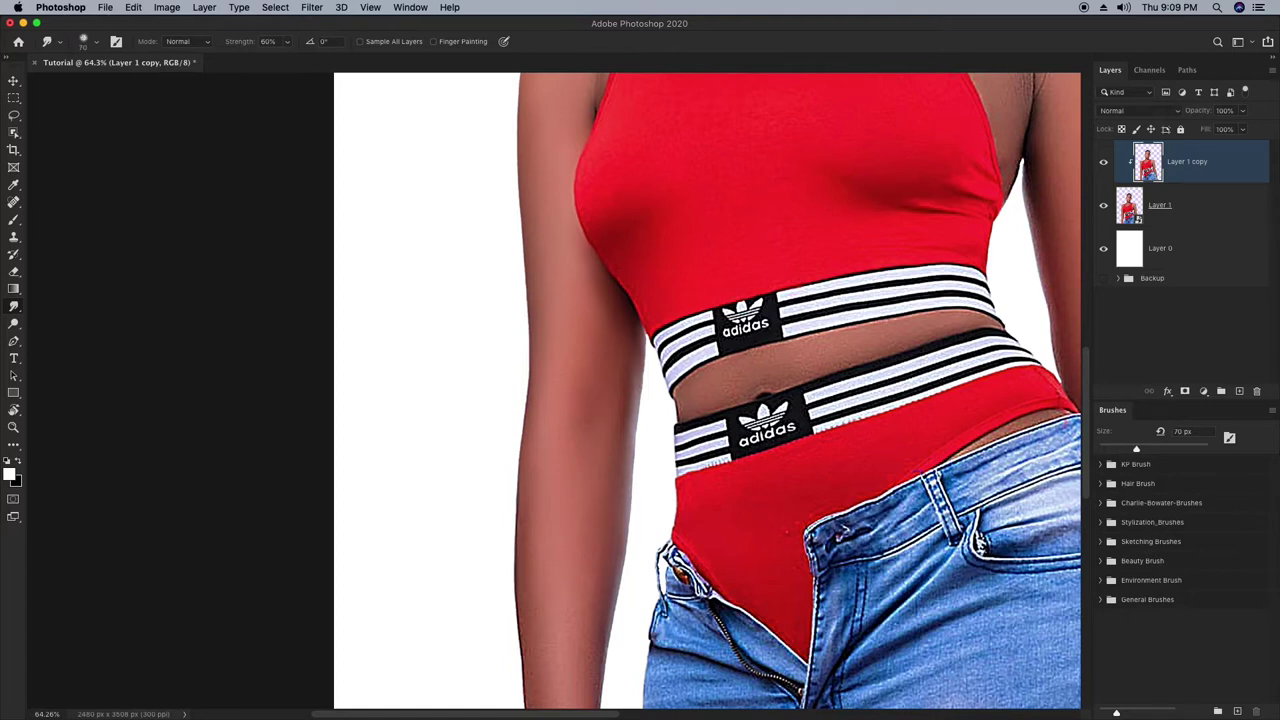
{"action": "scroll", "coordinate": [700, 390], "scroll_direction": "down", "scroll_amount": 3}
{"action": "key", "text": "bracketright"}
{"action": "key", "text": "bracketright"}
{"action": "key", "text": "bracketright"}
{"action": "key", "text": "bracketright"}
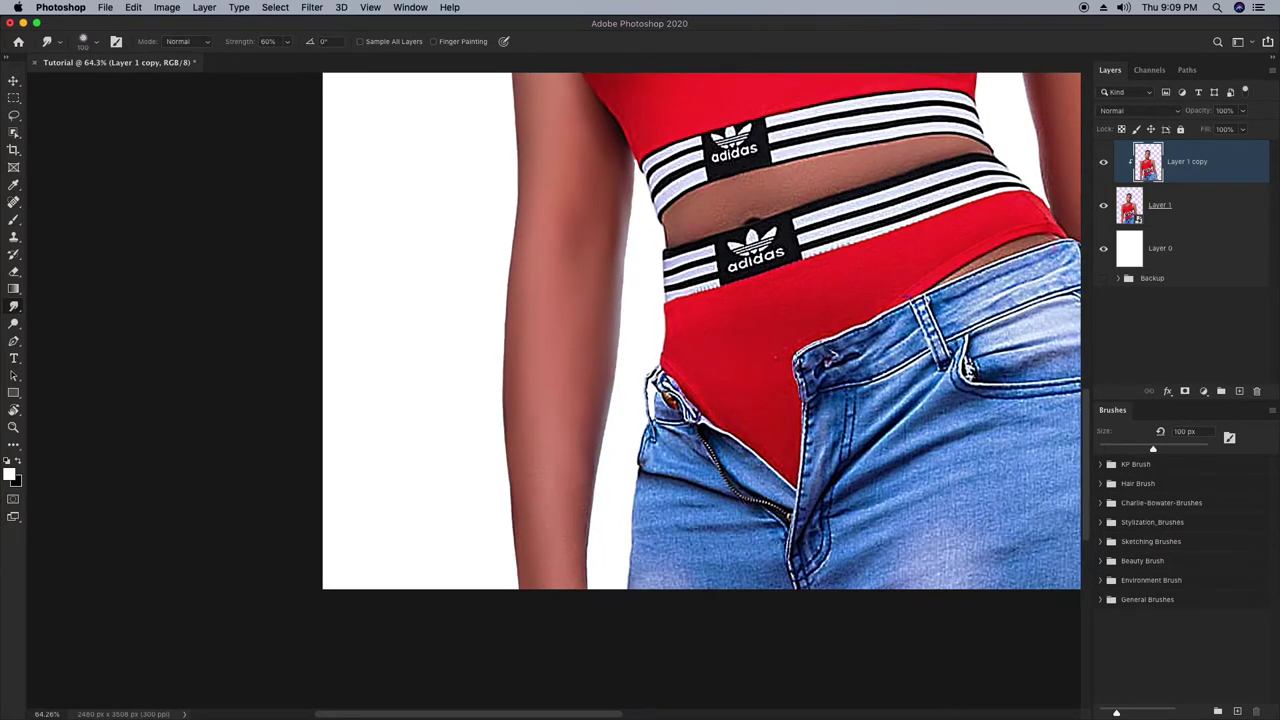
Smooth the shoulder and upper arm on the image's right side with the Smudge brush at 80 px and 90 px.
{"action": "scroll", "coordinate": [700, 390], "scroll_direction": "up", "scroll_amount": 5}
{"action": "scroll", "coordinate": [700, 390], "scroll_direction": "up", "scroll_amount": 3}
{"action": "scroll", "coordinate": [700, 390], "scroll_direction": "right", "scroll_amount": 1}
{"action": "key", "text": "bracketleft"}
{"action": "key", "text": "bracketleft"}
{"action": "key", "text": "bracketleft"}
{"action": "key", "text": "bracketleft"}
{"action": "key", "text": "bracketleft"}
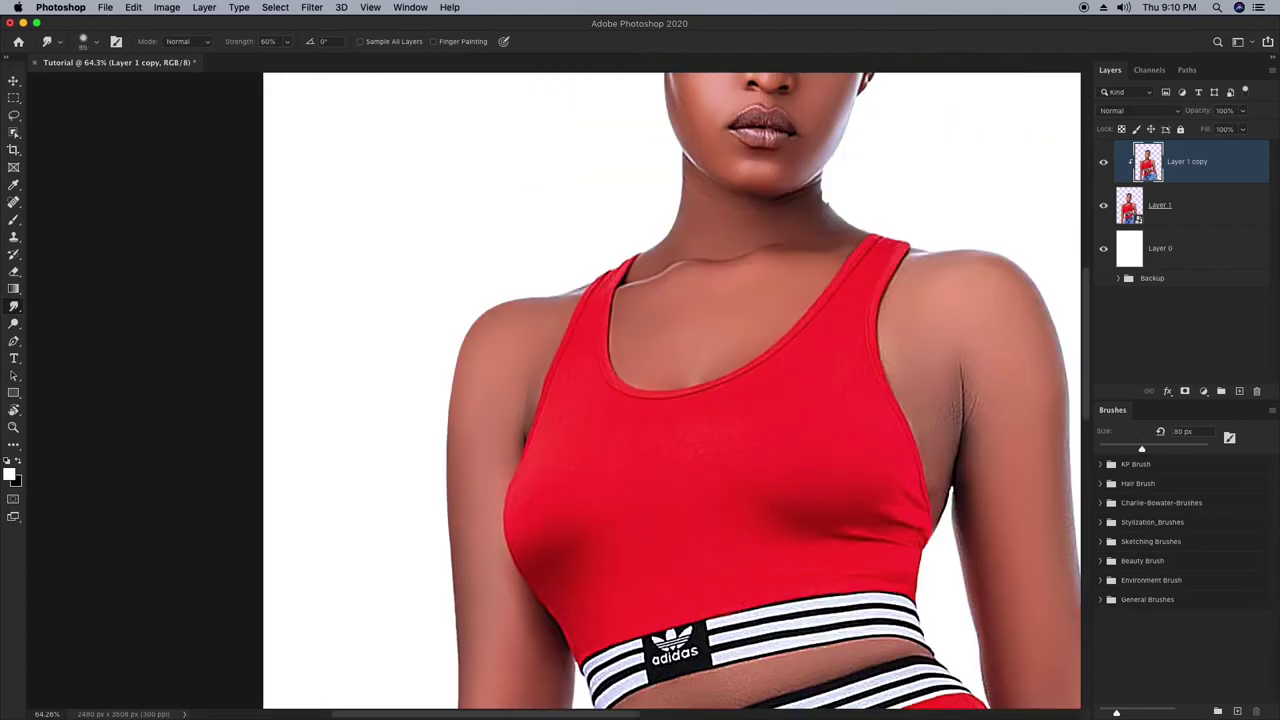
{"action": "scroll", "coordinate": [700, 390], "scroll_direction": "right", "scroll_amount": 3}
{"action": "key", "text": "bracketright"}
{"action": "key", "text": "bracketright"}
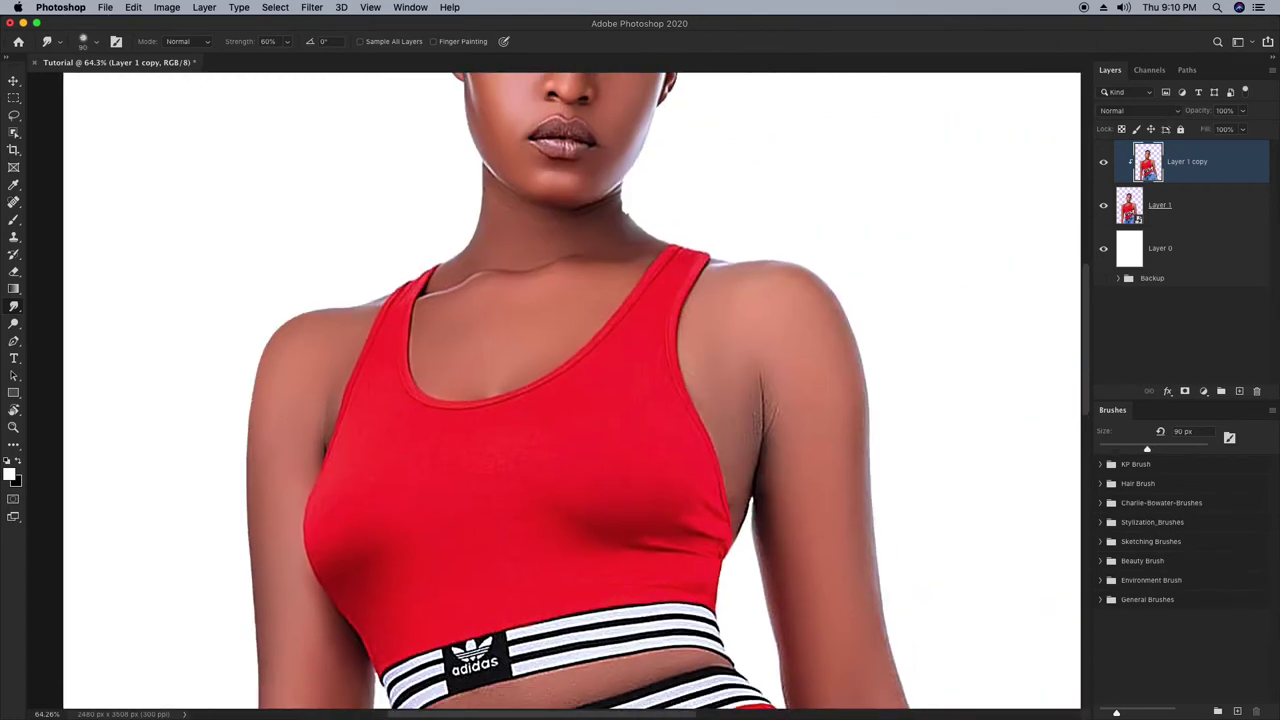
{"action": "key", "text": "bracketright"}
{"action": "key", "text": "bracketright"}
Reduce the Smudge brush and smooth the armpit crease between the top and the arm on the image's right side.
{"action": "scroll", "coordinate": [575, 395], "scroll_direction": "down", "scroll_amount": 2}
{"action": "scroll", "coordinate": [564, 390], "scroll_direction": "down", "scroll_amount": 2}
{"action": "scroll", "coordinate": [564, 390], "scroll_direction": "right", "scroll_amount": 1}
{"action": "key", "text": "bracketleft"}
{"action": "key", "text": "bracketleft"}
{"action": "key", "text": "bracketleft"}
{"action": "key", "text": "bracketleft"}
{"action": "key", "text": "bracketleft"}
{"action": "key", "text": "bracketleft"}
{"action": "key", "text": "bracketleft"}
{"action": "key", "text": "bracketleft"}
Enlarge the Smudge brush and smooth the elbow area of the arm on the image's right side.
{"action": "key", "text": "bracketright"}
{"action": "key", "text": "bracketright"}
{"action": "key", "text": "bracketright"}
{"action": "key", "text": "bracketright"}
{"action": "key", "text": "bracketright"}
{"action": "scroll", "coordinate": [564, 390], "scroll_direction": "down", "scroll_amount": 3}
{"action": "scroll", "coordinate": [564, 390], "scroll_direction": "right", "scroll_amount": 2}
Smooth the forearm edge beside the jeans on the image's right side with the Smudge brush at 35 px and 40 px.
{"action": "key", "text": "bracketleft"}
{"action": "key", "text": "bracketleft"}
{"action": "key", "text": "bracketleft"}
{"action": "key", "text": "bracketleft"}
{"action": "key", "text": "bracketleft"}
{"action": "key", "text": "bracketleft"}
{"action": "scroll", "coordinate": [500, 390], "scroll_direction": "down", "scroll_amount": 2}
{"action": "scroll", "coordinate": [500, 390], "scroll_direction": "right", "scroll_amount": 2}
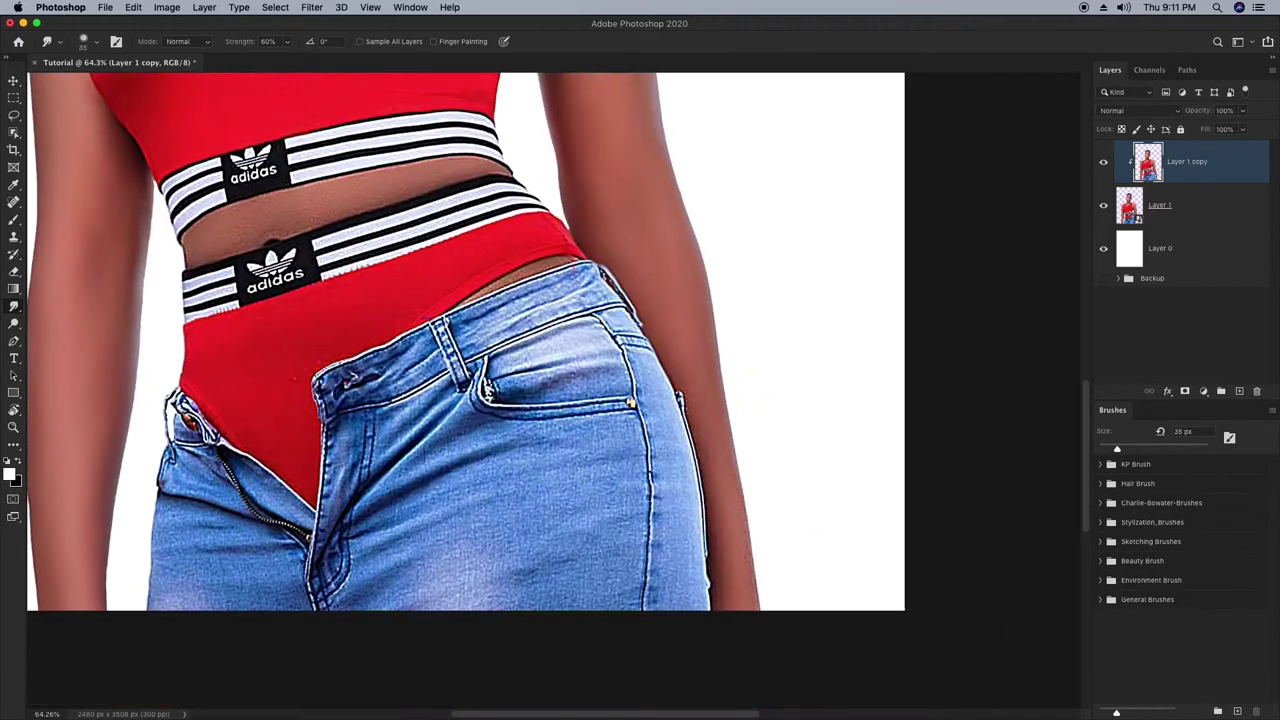
{"action": "key", "text": "bracketright"}
{"action": "scroll", "coordinate": [465, 340], "scroll_direction": "down", "scroll_amount": 3}
{"action": "scroll", "coordinate": [465, 340], "scroll_direction": "right", "scroll_amount": 1}
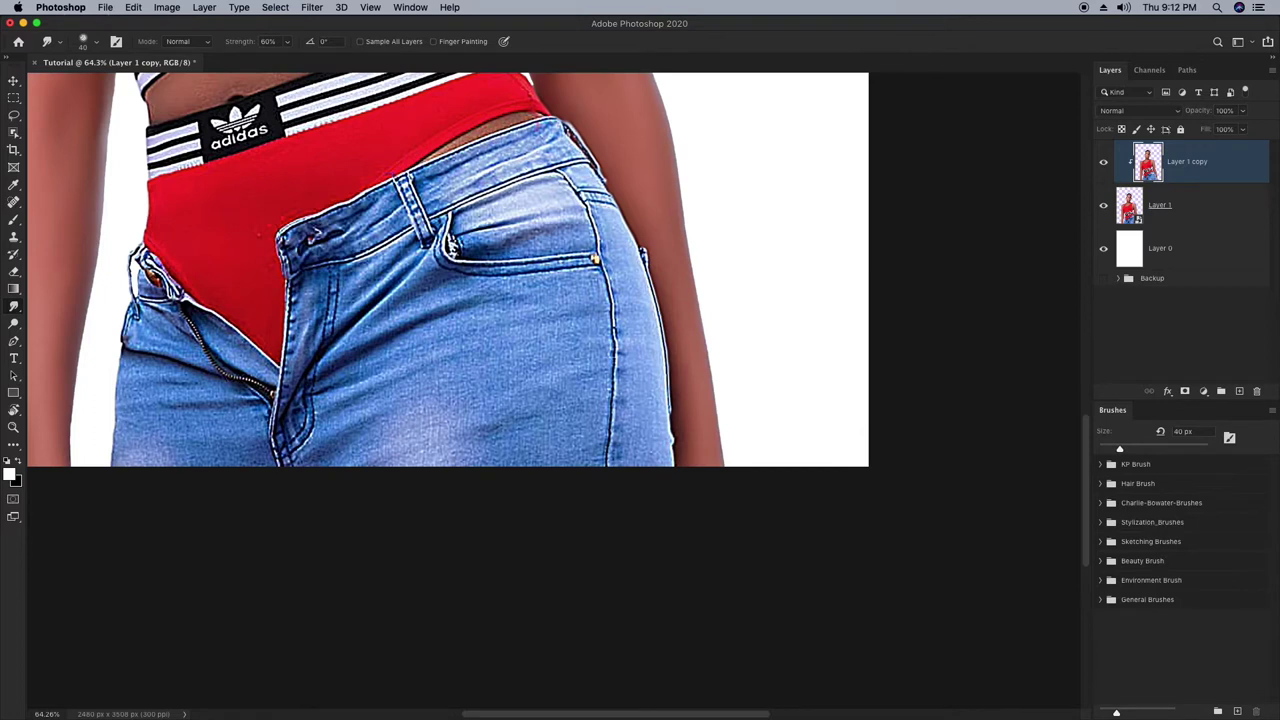
Enlarge the Smudge brush and smooth the lower forearm on the image's right side down to the image's bottom edge.
{"action": "key", "text": "bracketright"}
{"action": "key", "text": "bracketright"}
{"action": "key", "text": "bracketright"}
{"action": "key", "text": "bracketright"}
{"action": "scroll", "coordinate": [640, 390], "scroll_direction": "down", "scroll_amount": 3}
{"action": "key", "text": "bracketright"}
{"action": "key", "text": "bracketright"}
{"action": "key", "text": "bracketright"}
{"action": "key", "text": "bracketright"}
{"action": "key", "text": "bracketright"}
Rotate the canvas and smooth the bare midriff between the two striped bands with the Smudge brush at 50 px.
{"action": "scroll", "coordinate": [554, 390], "scroll_direction": "up", "scroll_amount": 5}
{"action": "scroll", "coordinate": [554, 390], "scroll_direction": "left", "scroll_amount": 2}
{"action": "key", "text": "bracketleft"}
{"action": "key", "text": "bracketleft"}
{"action": "key", "text": "bracketleft"}
{"action": "key", "text": "bracketleft"}
{"action": "key", "text": "bracketleft"}
{"action": "key", "text": "bracketleft"}
{"action": "scroll", "coordinate": [400, 490], "scroll_direction": "up", "scroll_amount": 8}
{"action": "key", "text": "r"}
{"action": "left_click_drag", "start_coordinate": [754, 390], "coordinate": [712, 267]}
{"action": "left_click_drag", "start_coordinate": [446, 470], "coordinate": [483, 508]}
{"action": "key", "text": "bracketleft"}
{"action": "key", "text": "bracketleft"}
{"action": "key", "text": "bracketleft"}
{"action": "key", "text": "bracketleft"}
{"action": "key", "text": "bracketright"}
{"action": "key", "text": "bracketright"}
{"action": "key", "text": "bracketright"}
{"action": "left_click_drag", "start_coordinate": [560, 246], "coordinate": [540, 270]}
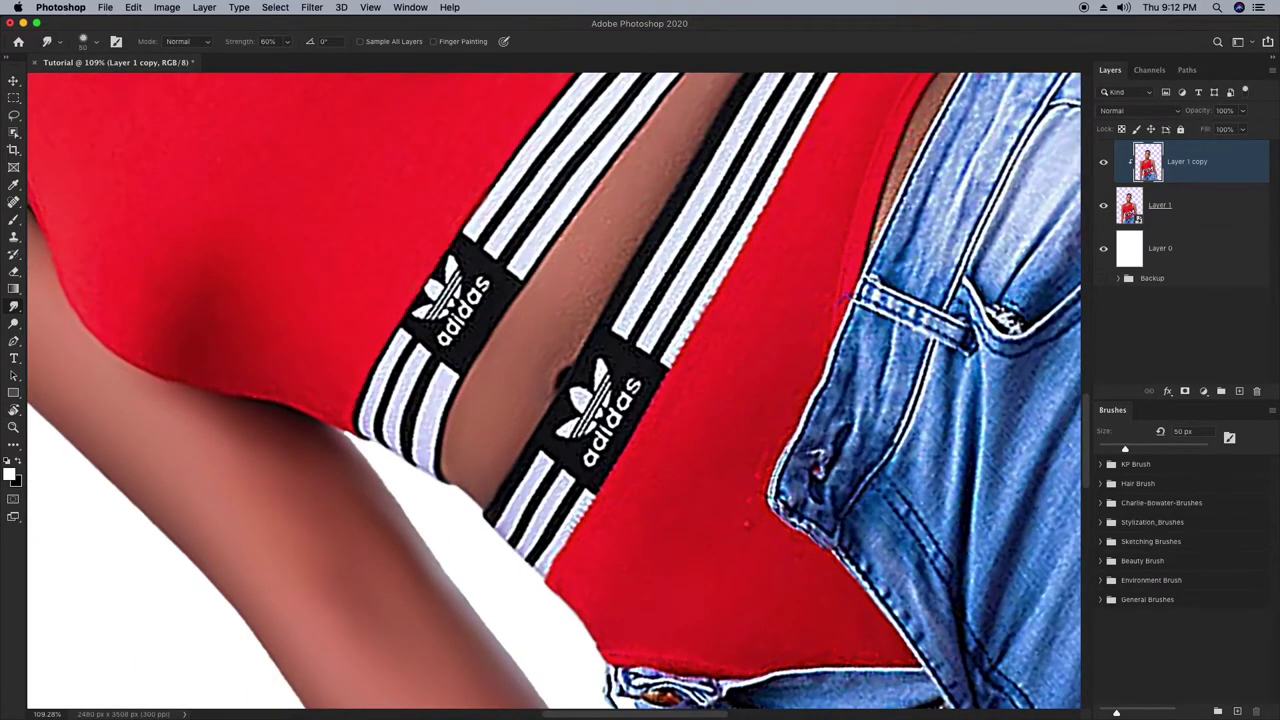
Reduce the Smudge brush to 20 px and smooth the midriff along the band edges and around the navel.
{"action": "scroll", "coordinate": [547, 300], "scroll_direction": "up", "scroll_amount": 2}
{"action": "scroll", "coordinate": [547, 300], "scroll_direction": "right", "scroll_amount": 1}
{"action": "key", "text": "bracketleft"}
{"action": "key", "text": "bracketleft"}
{"action": "key", "text": "bracketleft"}
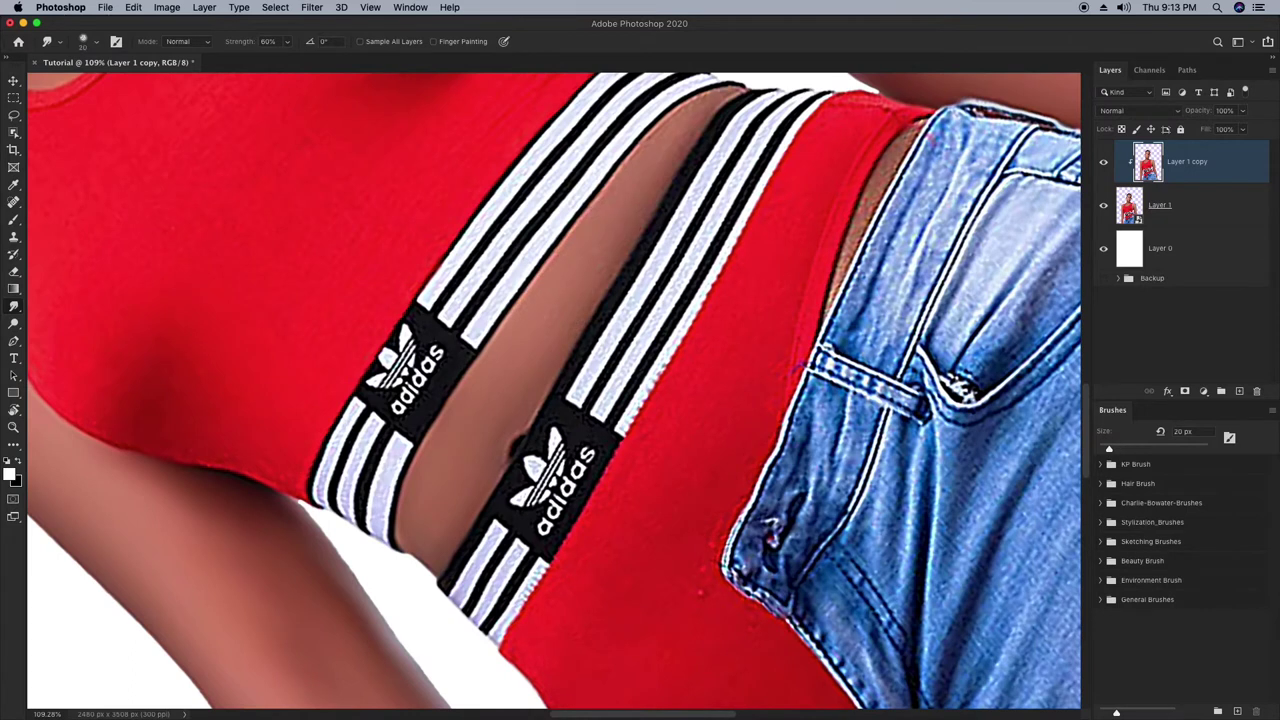
{"action": "key", "text": "bracketleft"}
{"action": "key", "text": "bracketleft"}
{"action": "key", "text": "bracketleft"}
{"action": "key", "text": "bracketleft"}
{"action": "key", "text": "bracketright"}
{"action": "key", "text": "bracketright"}
{"action": "key", "text": "bracketright"}
Touch up the exposed skin at the hip above the jeans, using the Smudge brush at up to 35 px, with the canvas rotation reset.
{"action": "key", "text": "r"}
{"action": "left_click_drag", "start_coordinate": [899, 166], "coordinate": [936, 543]}
{"action": "scroll", "coordinate": [567, 639], "scroll_direction": "down", "scroll_amount": 5}
{"action": "key", "text": "Escape"}
{"action": "scroll", "coordinate": [541, 600], "scroll_direction": "up", "scroll_amount": 6}
{"action": "key", "text": "bracketright"}
{"action": "key", "text": "bracketright"}
{"action": "key", "text": "bracketright"}
{"action": "key", "text": "bracketright"}
{"action": "scroll", "coordinate": [540, 511], "scroll_direction": "down", "scroll_amount": 5}
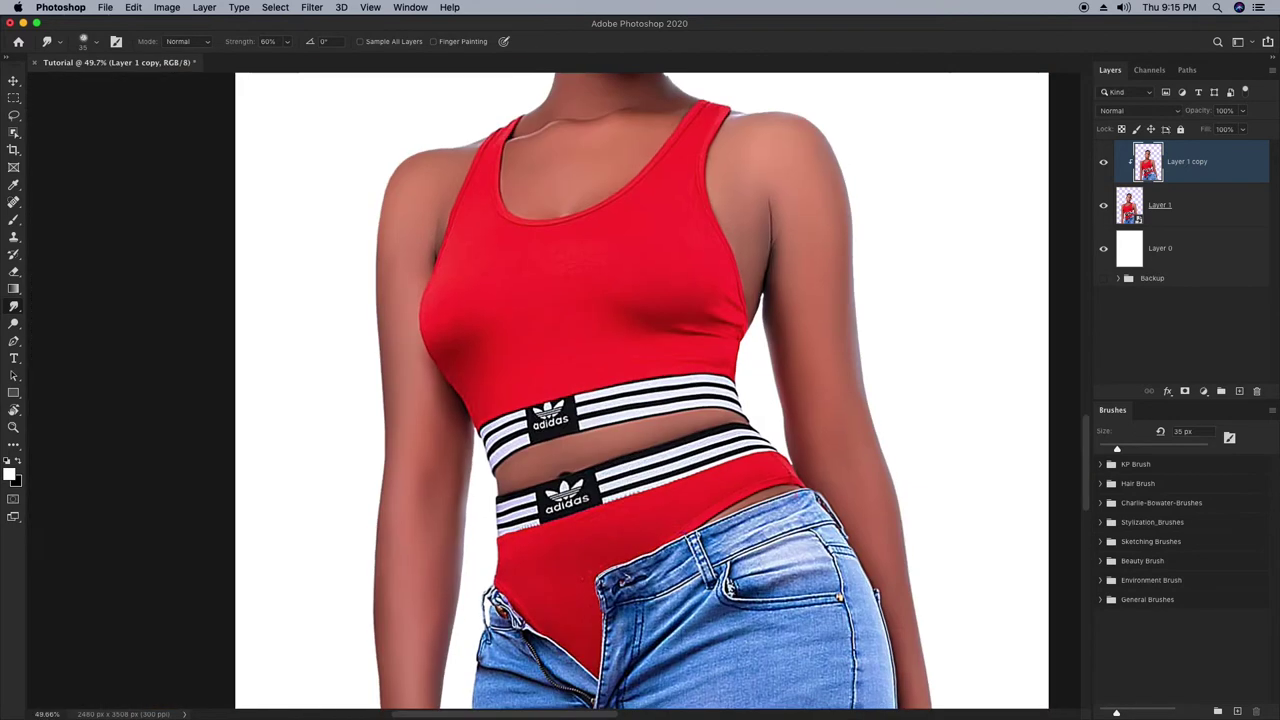
Set the Smudge tool's strength to 30%.
{"action": "scroll", "coordinate": [602, 143], "scroll_direction": "up", "scroll_amount": 4}
{"action": "scroll", "coordinate": [400, 560], "scroll_direction": "down", "scroll_amount": 6}
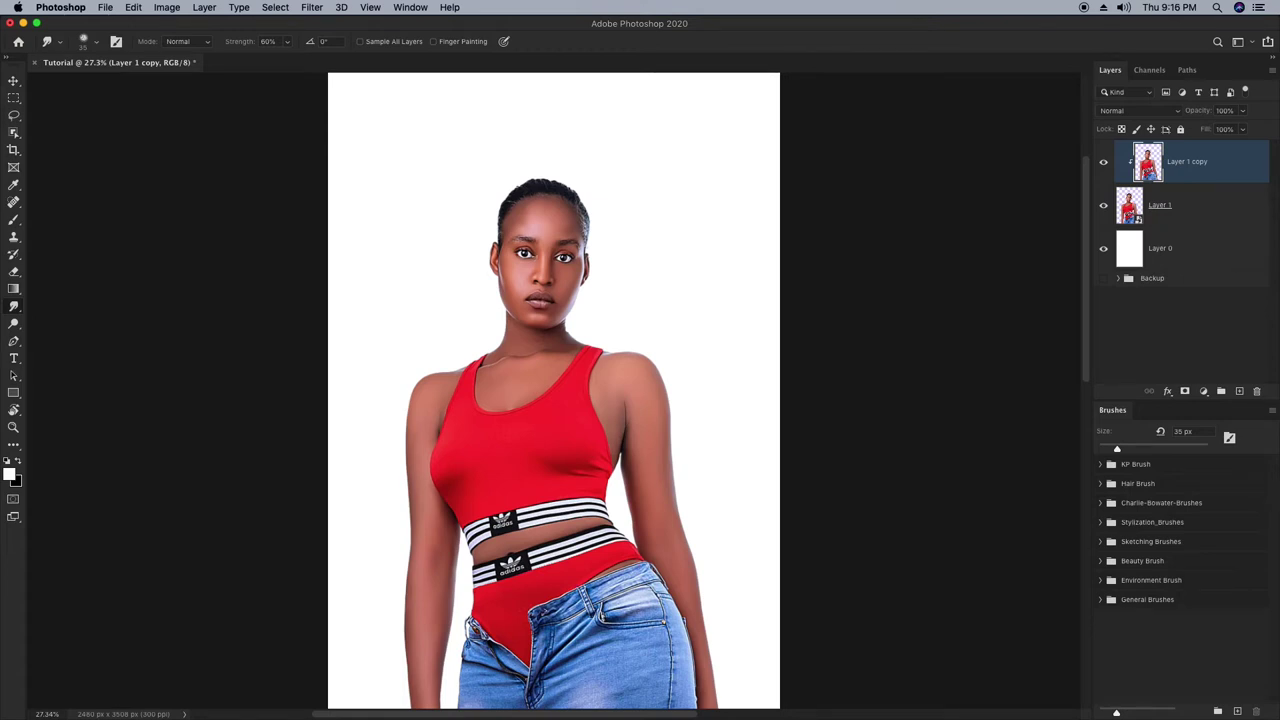
{"action": "scroll", "coordinate": [554, 390], "scroll_direction": "down", "scroll_amount": 3}
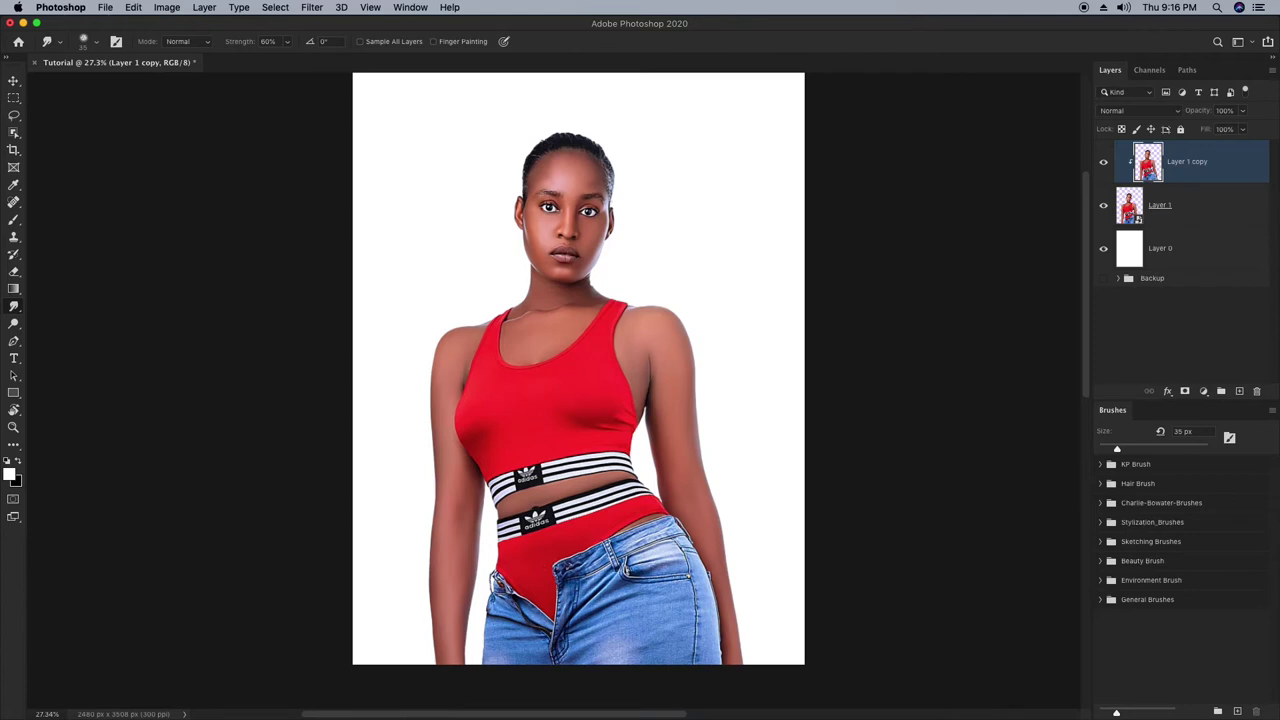
{"action": "left_click", "coordinate": [268, 41]}
{"action": "type", "text": "30"}
{"action": "key", "text": "Return"}
Rotate the canvas and smooth the eyelid of the eye on the image's left side with the Smudge brush at 10 px.
{"action": "scroll", "coordinate": [548, 355], "scroll_direction": "up", "scroll_amount": 10}
{"action": "scroll", "coordinate": [554, 390], "scroll_direction": "up", "scroll_amount": 5}
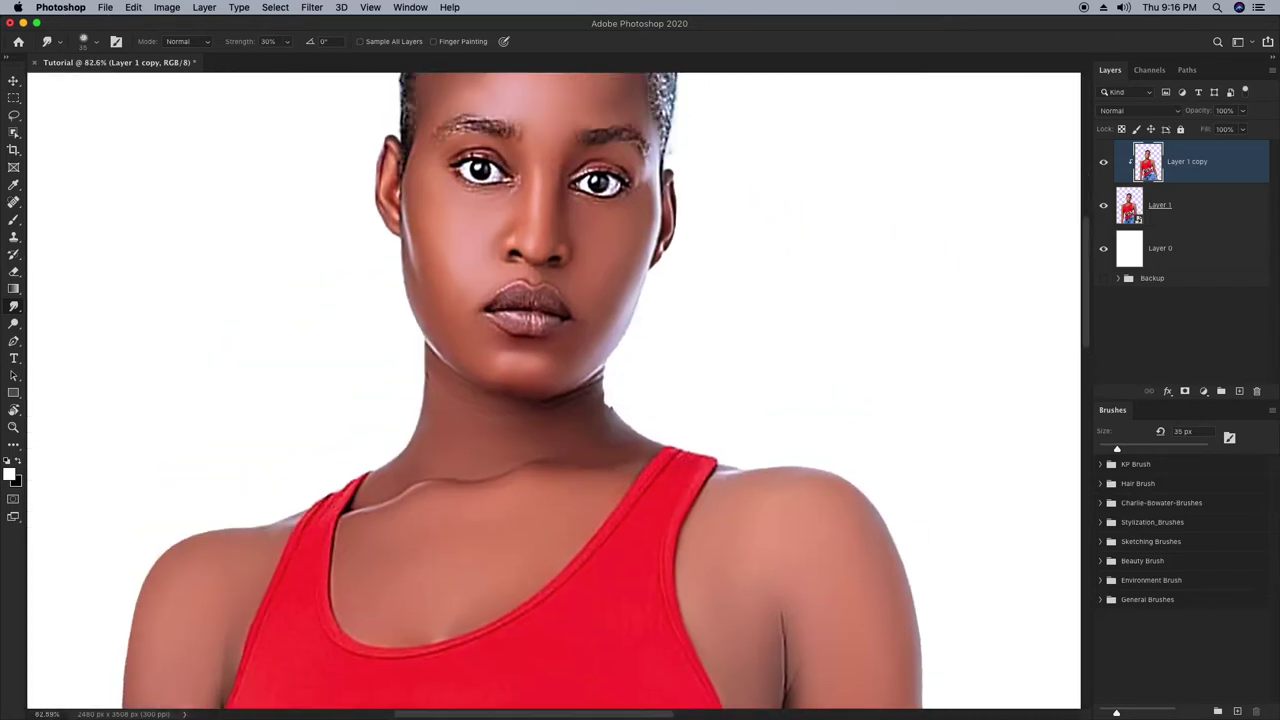
{"action": "scroll", "coordinate": [554, 390], "scroll_direction": "up", "scroll_amount": 3}
{"action": "scroll", "coordinate": [510, 330], "scroll_direction": "up", "scroll_amount": 6}
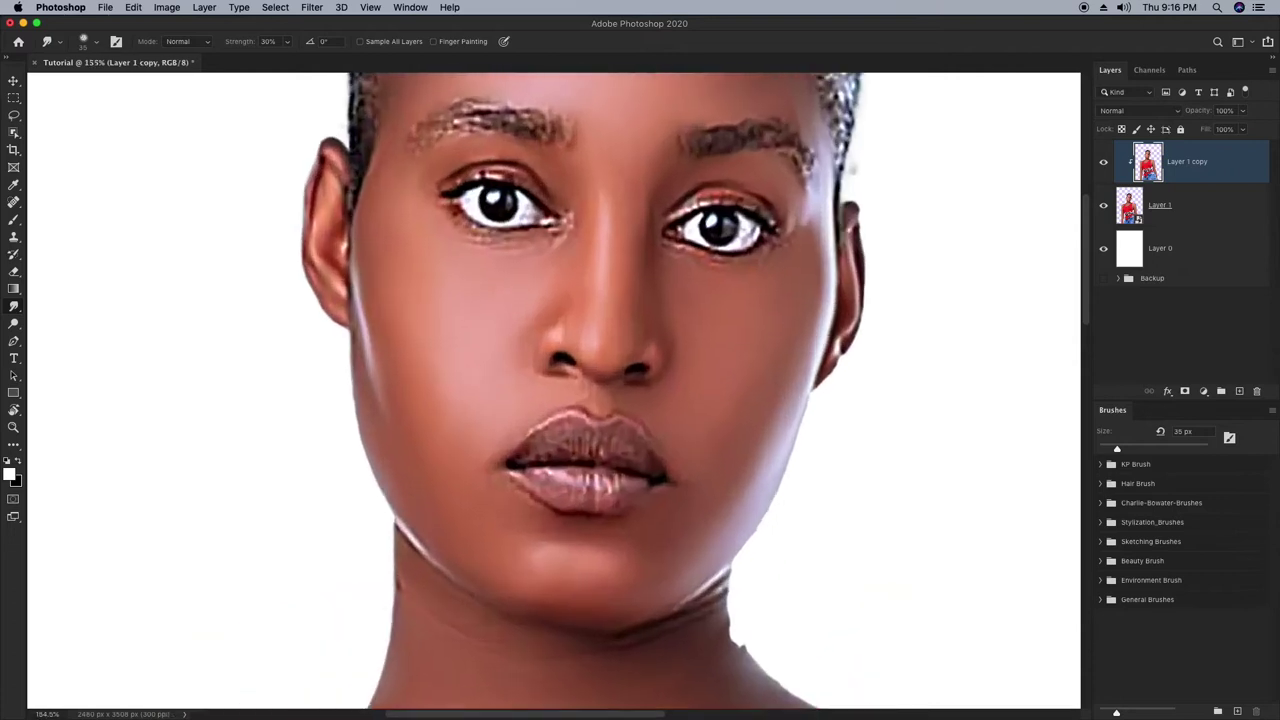
{"action": "scroll", "coordinate": [510, 352], "scroll_direction": "up", "scroll_amount": 2}
{"action": "scroll", "coordinate": [510, 352], "scroll_direction": "up", "scroll_amount": 4}
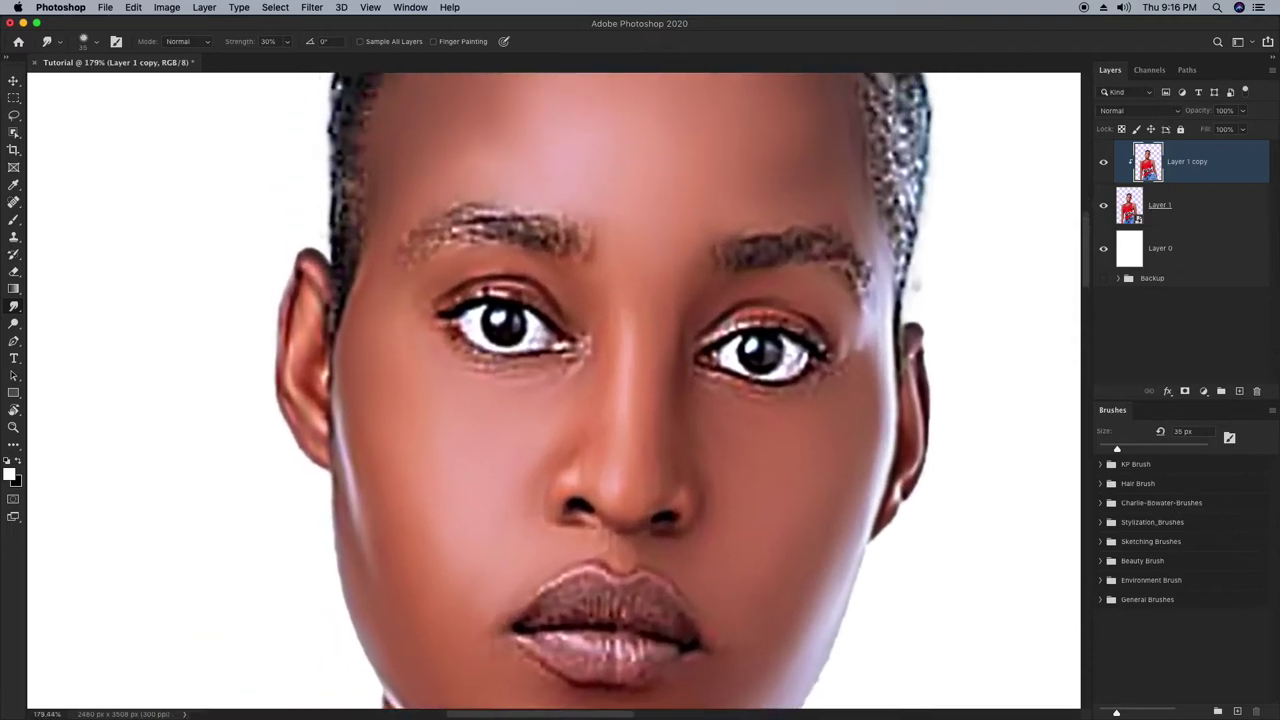
{"action": "key", "text": "bracketleft"}
{"action": "key", "text": "bracketleft"}
{"action": "key", "text": "bracketleft"}
{"action": "key", "text": "bracketleft"}
{"action": "key", "text": "bracketleft"}
{"action": "key", "text": "bracketright"}
{"action": "key", "text": "r"}
{"action": "mouse_move", "coordinate": [800, 430]}
{"action": "left_mouse_down"}
{"action": "mouse_move", "coordinate": [798, 340]}
{"action": "mouse_move", "coordinate": [680, 176]}
{"action": "left_mouse_up"}
{"action": "key", "text": "bracketleft"}
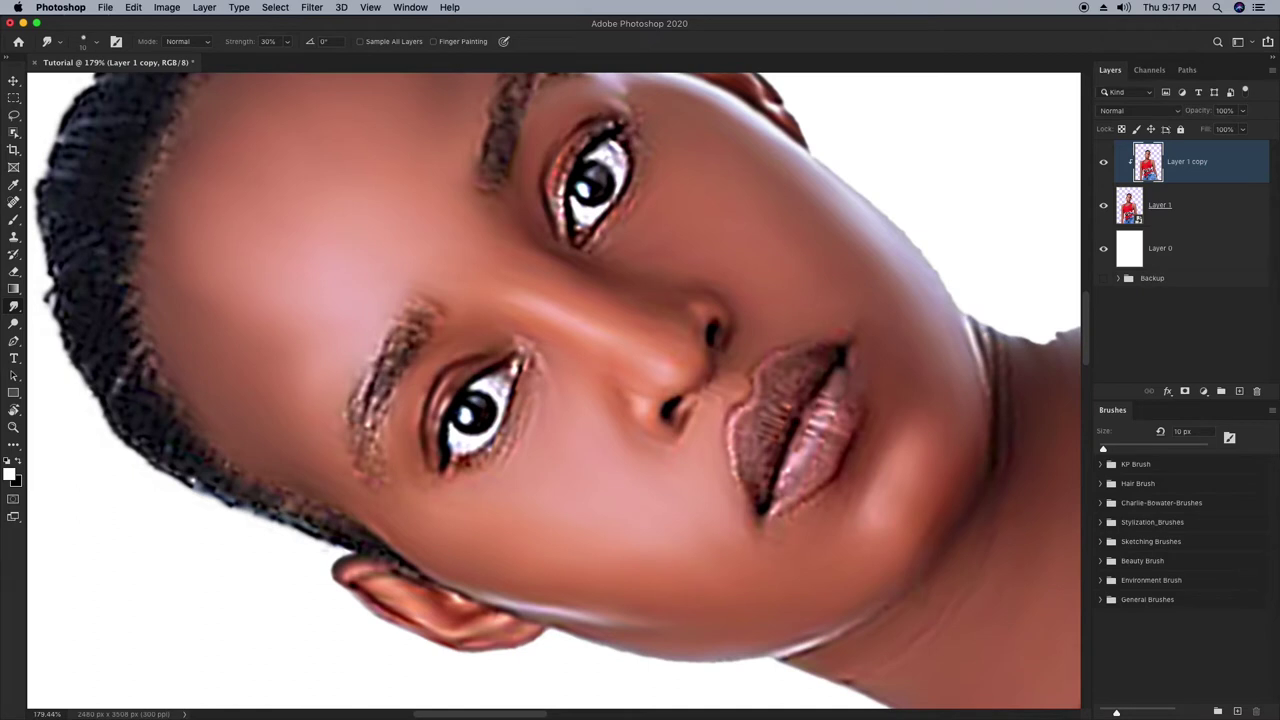
Smooth the skin below the eye on the image's left side with the Smudge brush at up to 20 px.
{"action": "key", "text": "bracketright"}
{"action": "key", "text": "bracketleft"}
{"action": "key", "text": "bracketleft"}
{"action": "key", "text": "bracketright"}
{"action": "key", "text": "bracketright"}
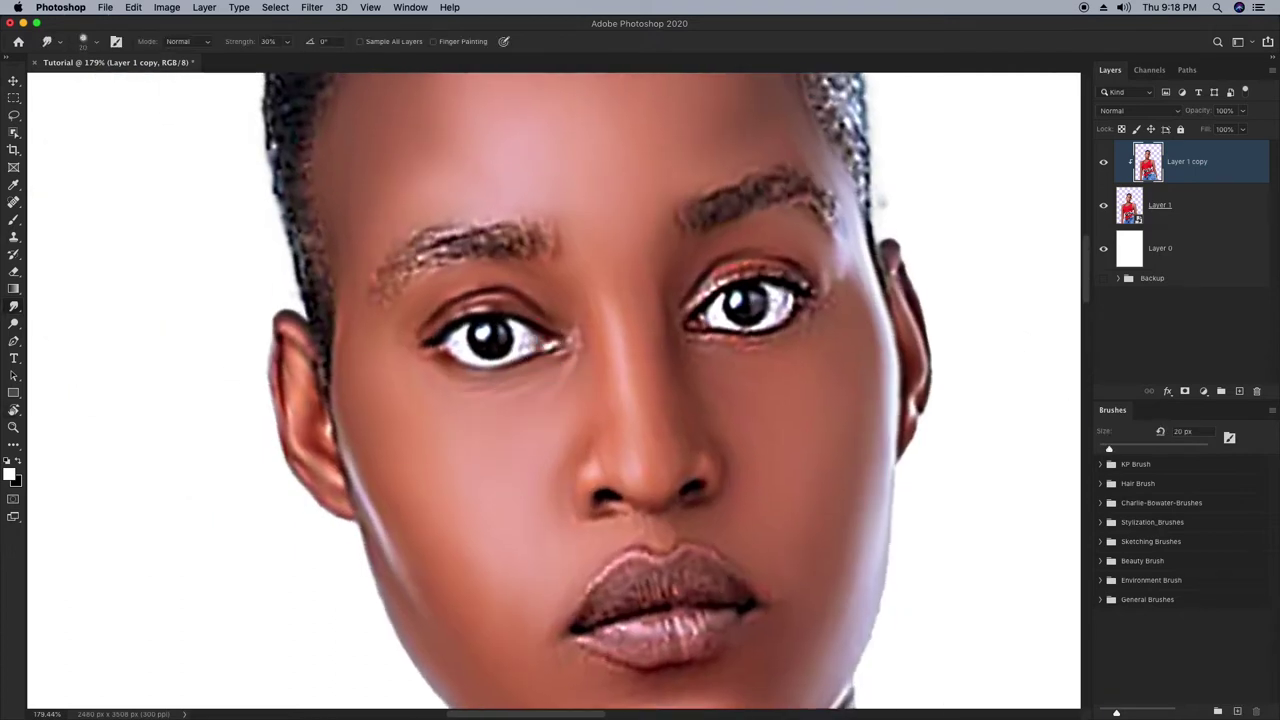
Smooth the lids and lower rim of the eye on the image's right side and the inner eye corners, using about 15 px.
{"action": "key", "text": "bracketleft"}
{"action": "key", "text": "bracketright"}
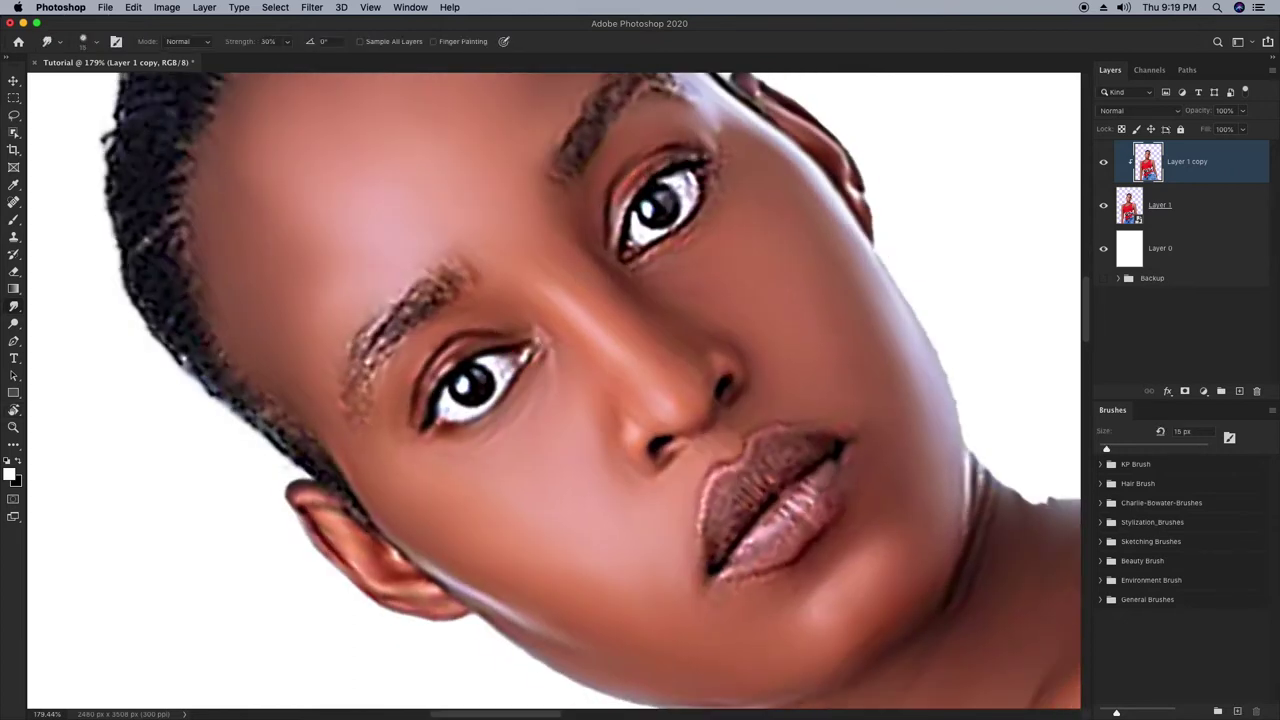
{"action": "key", "text": "bracketleft"}
{"action": "key", "text": "bracketleft"}
{"action": "key", "text": "bracketright"}
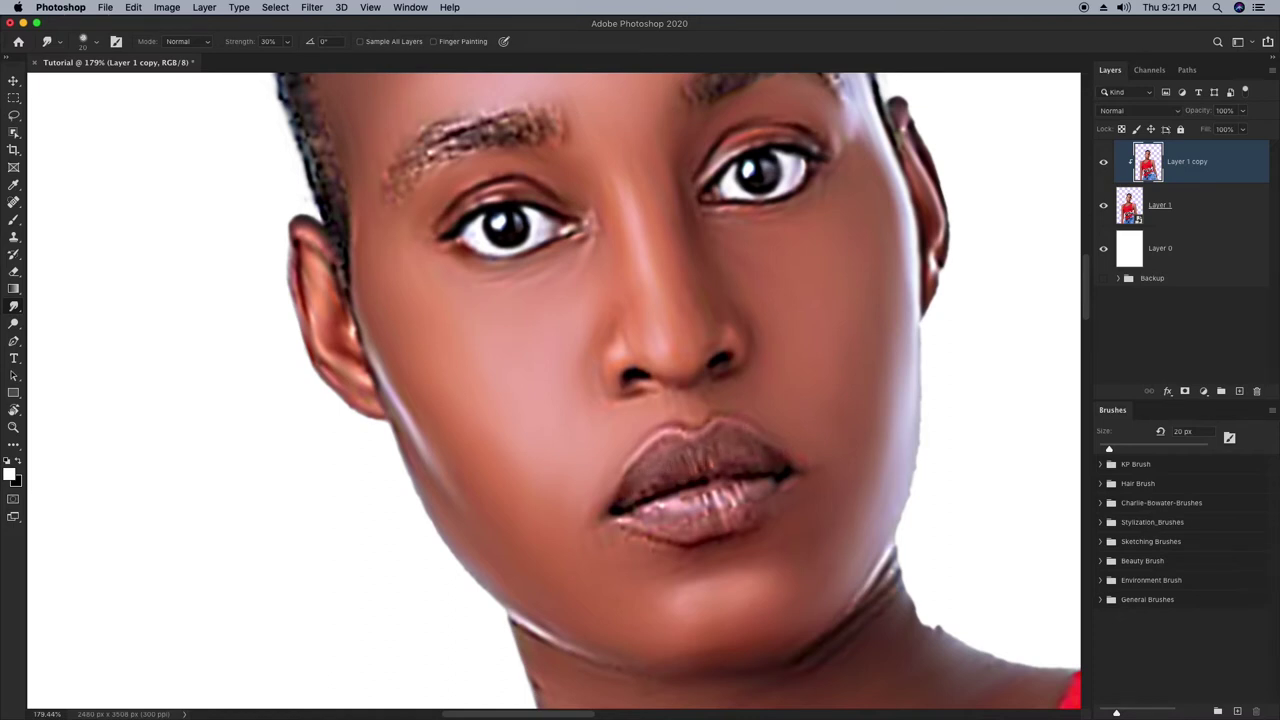
Smooth the creases and outline of both lips with the Smudge brush at 20 px.
{"action": "key", "text": "bracketleft"}
{"action": "key", "text": "bracketleft"}
{"action": "key", "text": "bracketright"}
{"action": "key", "text": "bracketright"}
{"action": "key", "text": "bracketright"}
{"action": "key", "text": "bracketright"}
{"action": "key", "text": "bracketleft"}
{"action": "mouse_move", "coordinate": [709, 494]}
{"action": "left_mouse_down"}
{"action": "mouse_move", "coordinate": [686, 512]}
{"action": "mouse_move", "coordinate": [744, 500]}
{"action": "mouse_move", "coordinate": [710, 514]}
{"action": "left_mouse_up"}
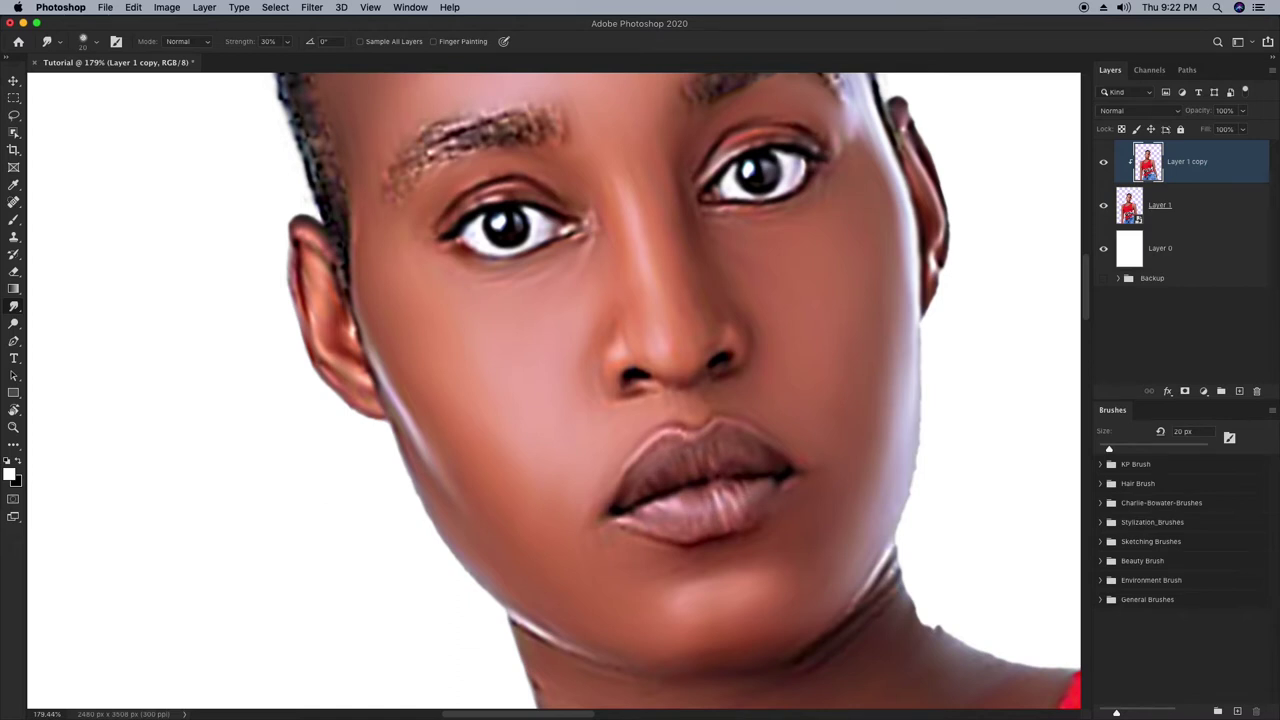
Set the Smudge tool's strength to 60% and enlarge its brush to 175 px.
{"action": "key", "text": "bracketright"}
{"action": "key", "text": "bracketright"}
{"action": "key", "text": "bracketright"}
{"action": "key", "text": "bracketright"}
{"action": "key", "text": "bracketright"}
{"action": "scroll", "coordinate": [837, 465], "scroll_direction": "down", "scroll_amount": 10}
{"action": "mouse_move", "coordinate": [837, 465]}
{"action": "left_mouse_down"}
{"action": "mouse_move", "coordinate": [632, 284]}
{"action": "mouse_move", "coordinate": [644, 204]}
{"action": "left_mouse_up"}
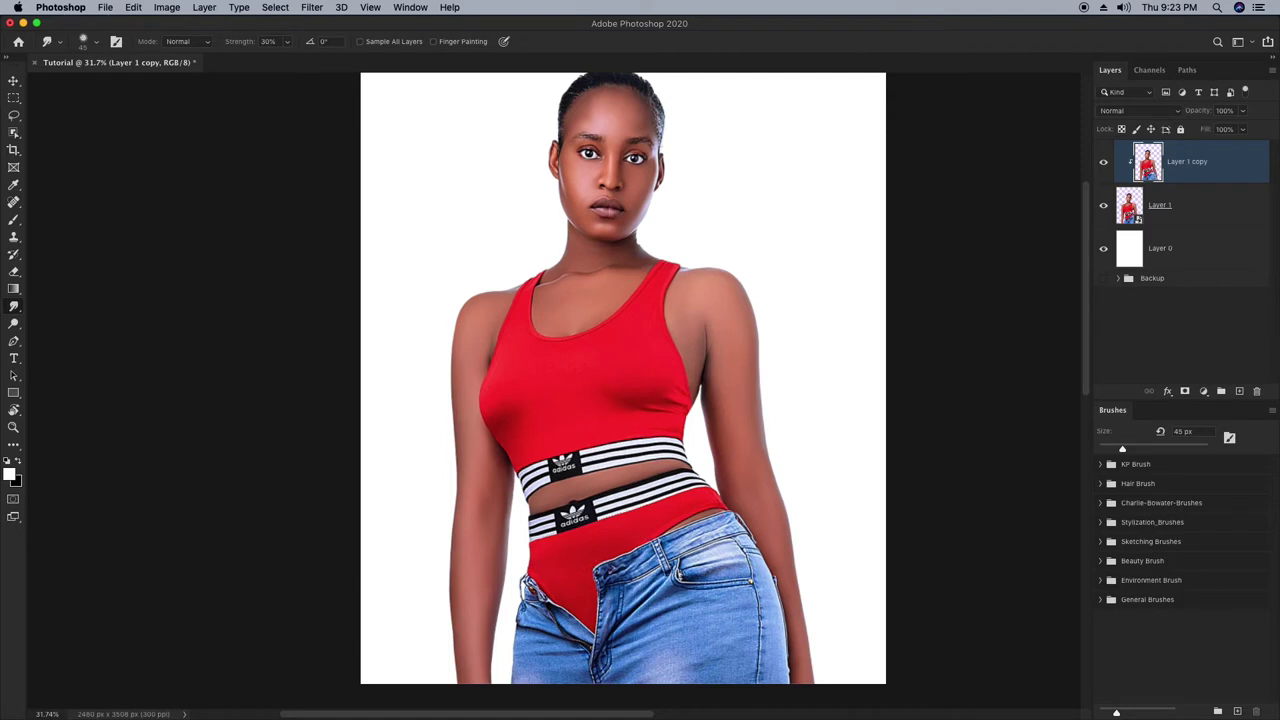
{"action": "key", "text": "Return"}
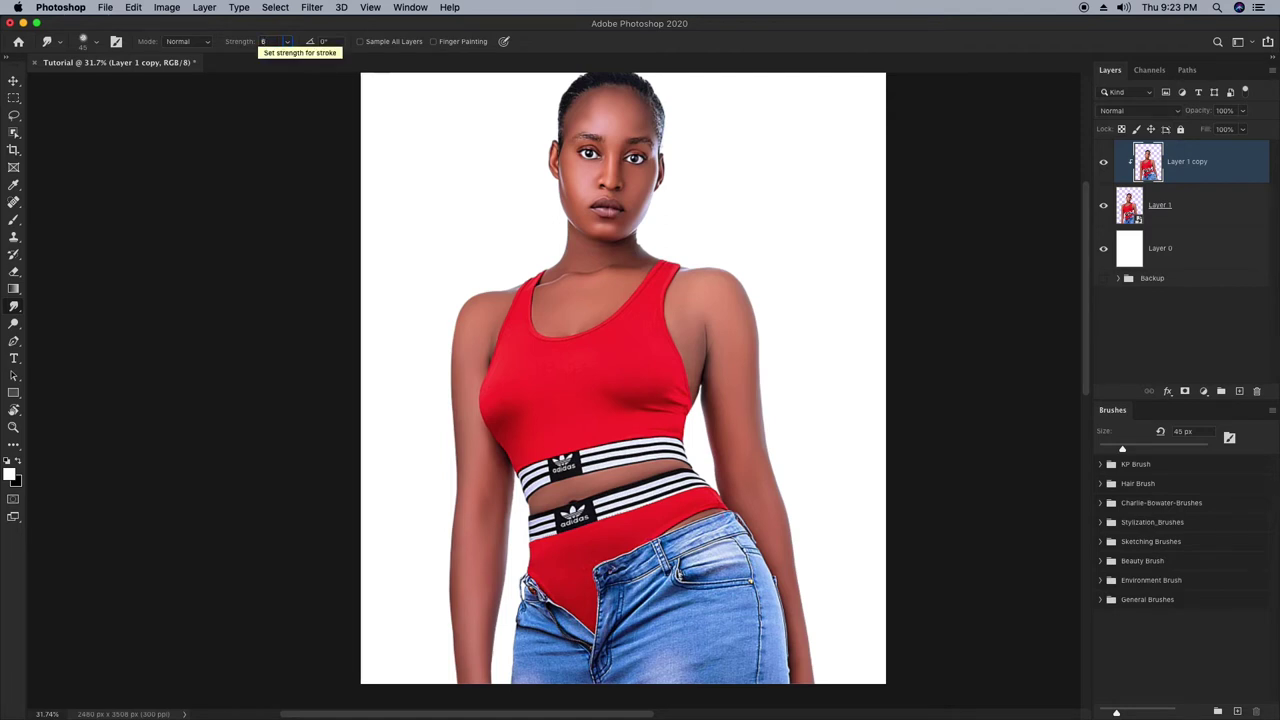
{"action": "type", "text": "60"}
{"action": "key", "text": "Return"}
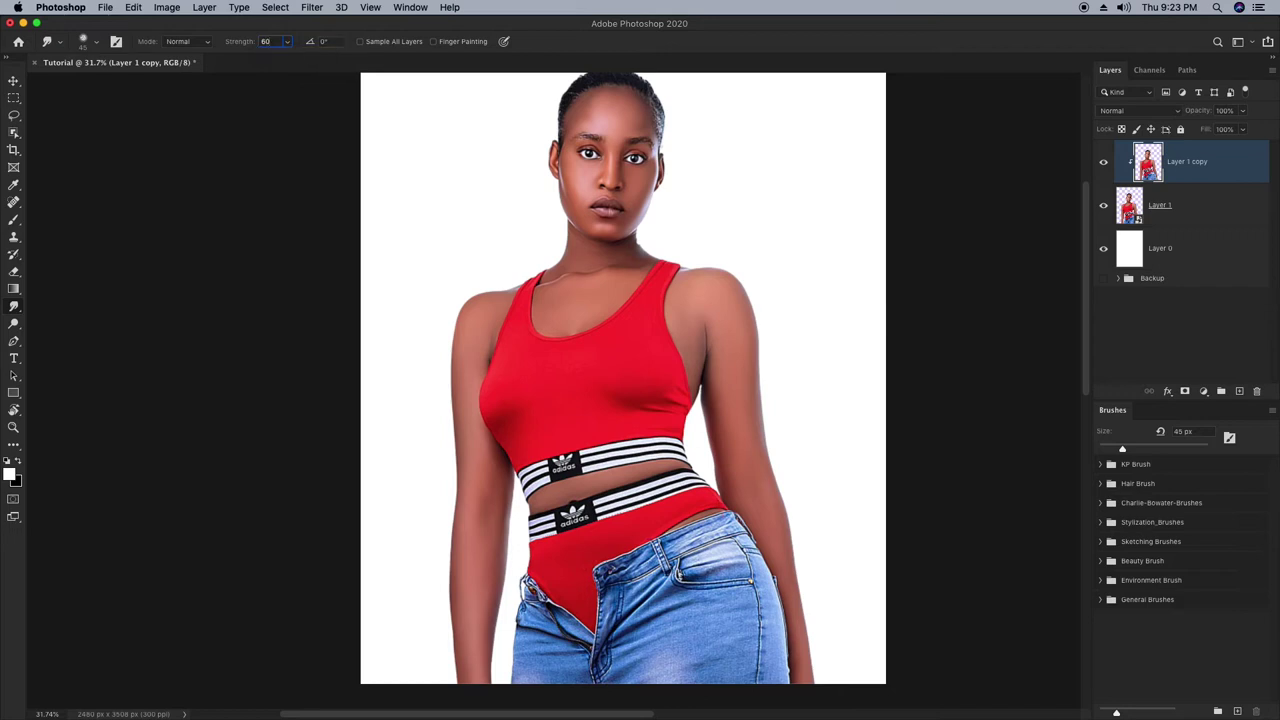
{"action": "key", "text": "Return"}
{"action": "key", "text": "bracketright"}
{"action": "key", "text": "bracketright"}
{"action": "key", "text": "bracketright"}
{"action": "key", "text": "bracketright"}
{"action": "key", "text": "bracketright"}
{"action": "key", "text": "bracketright"}
{"action": "key", "text": "bracketright"}
{"action": "key", "text": "bracketright"}
{"action": "key", "text": "bracketright"}
Examine the smoothed skin from the torso and neck up to the lips, eyes and eyebrows.
{"action": "scroll", "coordinate": [584, 338], "scroll_direction": "up", "scroll_amount": 8}
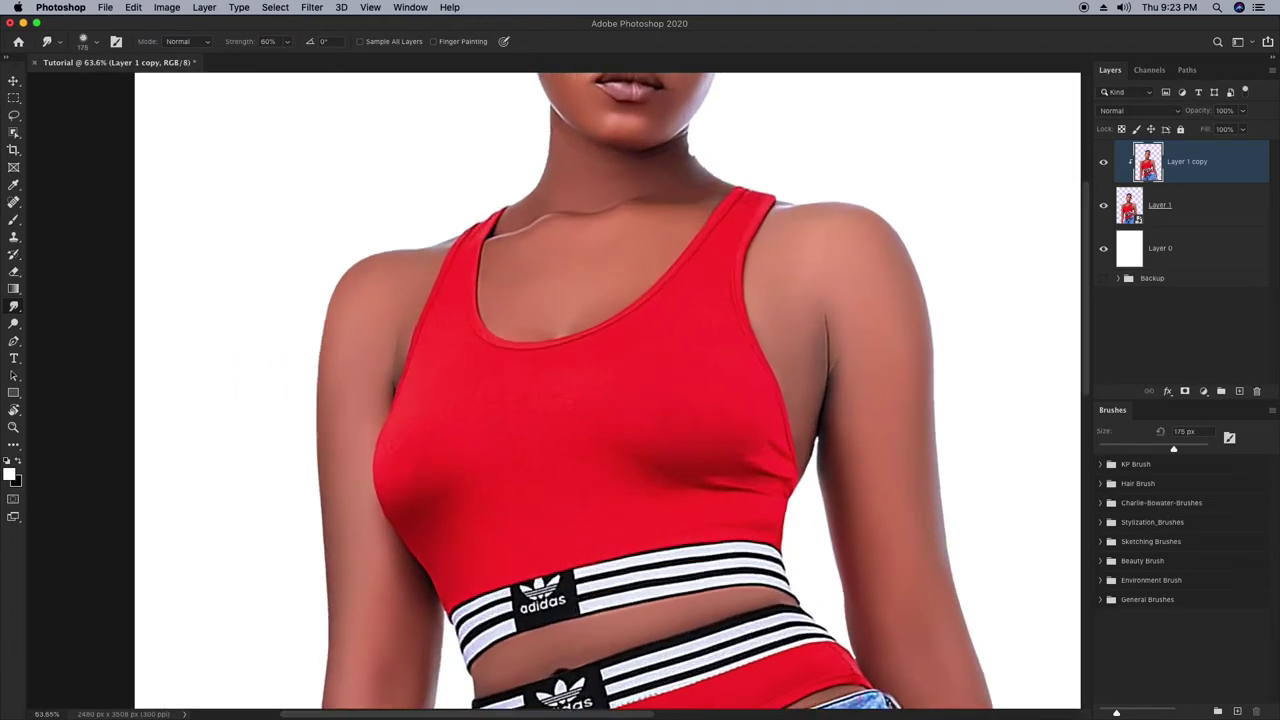
{"action": "scroll", "coordinate": [584, 338], "scroll_direction": "up", "scroll_amount": 6}
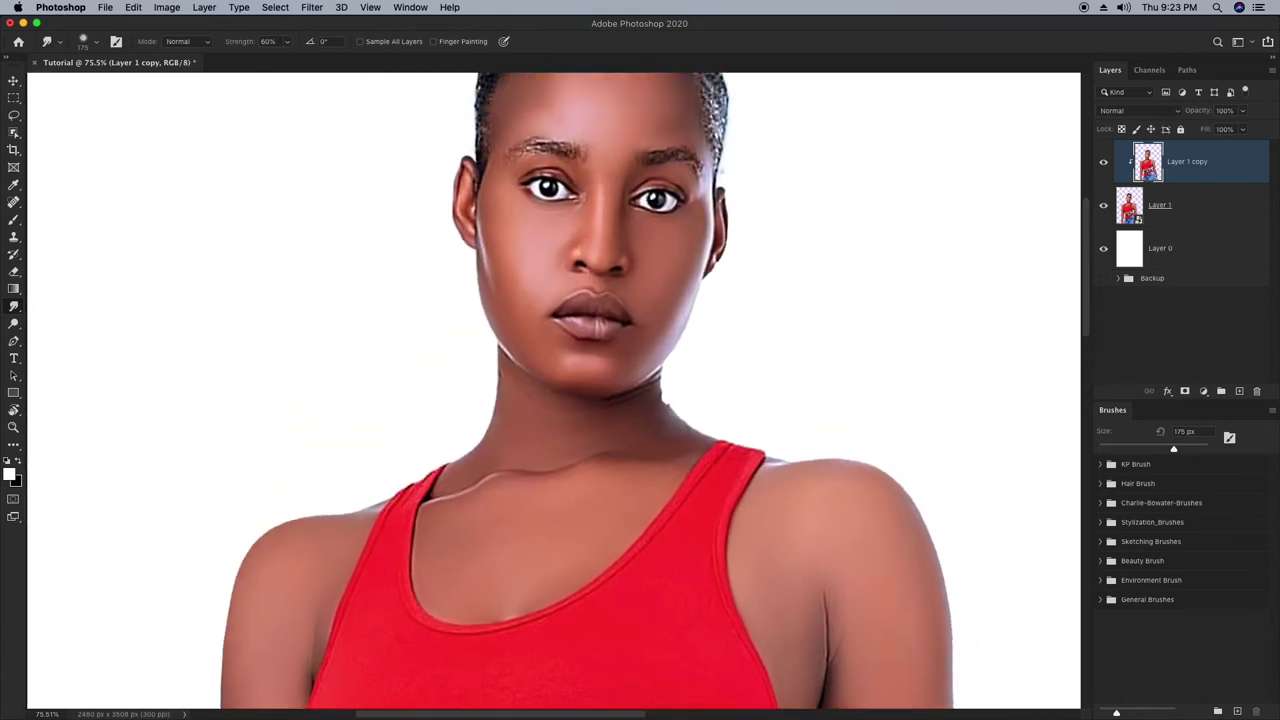
{"action": "scroll", "coordinate": [590, 344], "scroll_direction": "up", "scroll_amount": 4}
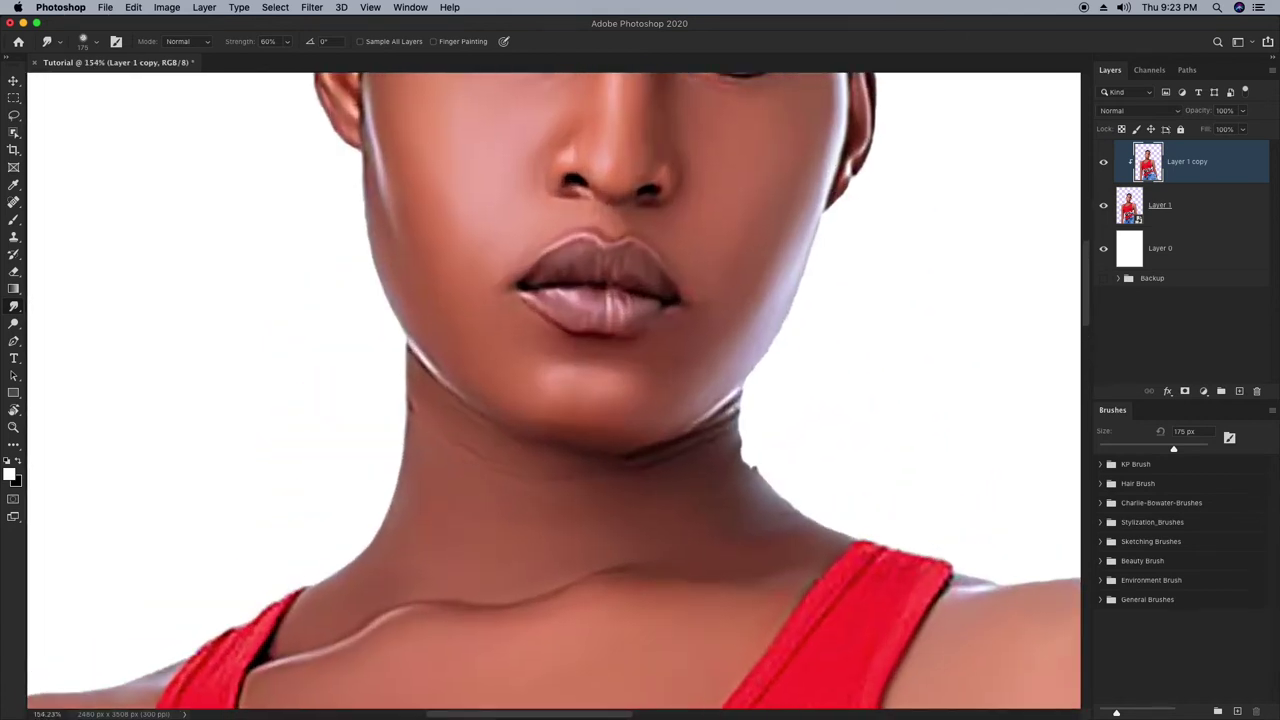
{"action": "scroll", "coordinate": [554, 390], "scroll_direction": "right", "scroll_amount": 1}
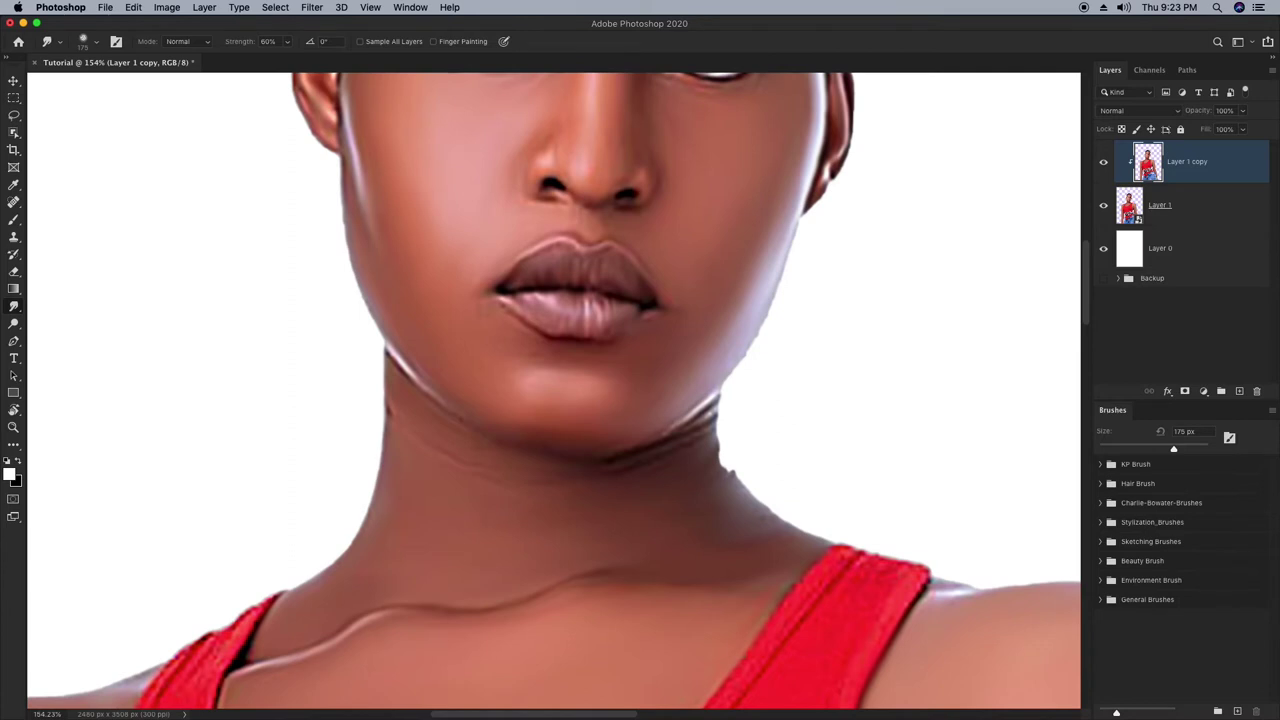
{"action": "scroll", "coordinate": [554, 390], "scroll_direction": "up", "scroll_amount": 5}
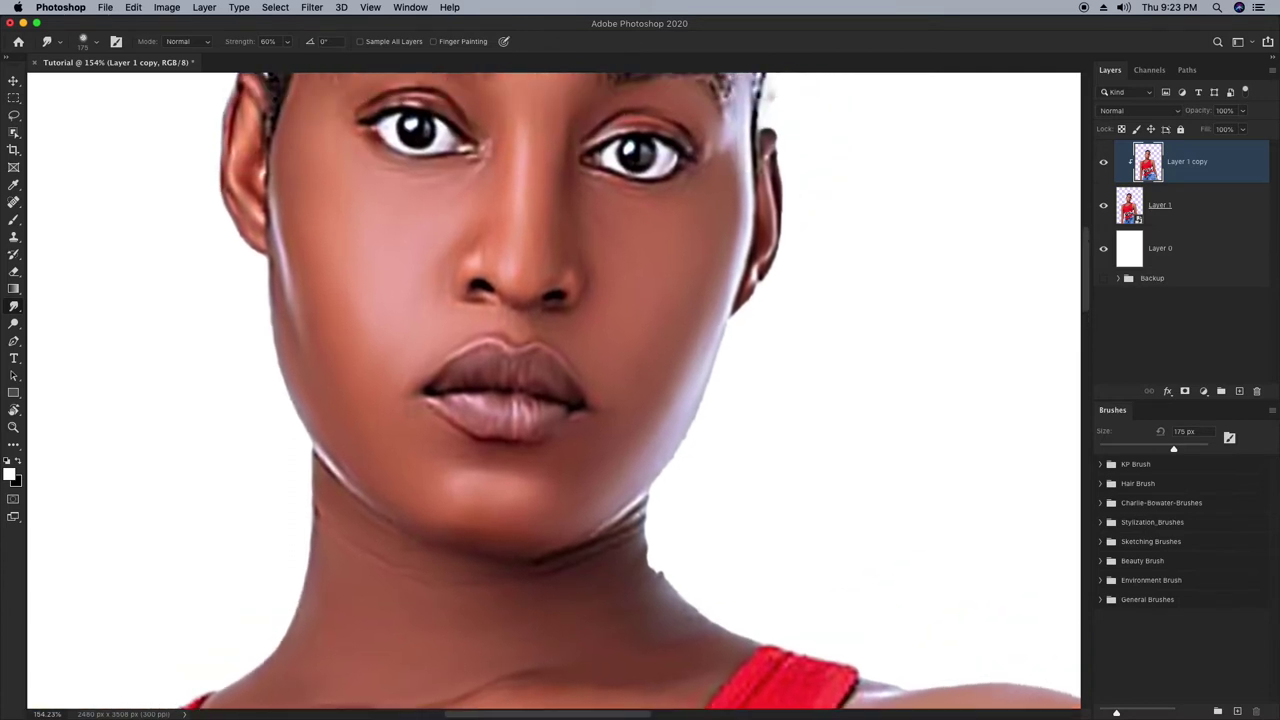
{"action": "scroll", "coordinate": [554, 390], "scroll_direction": "up", "scroll_amount": 5}
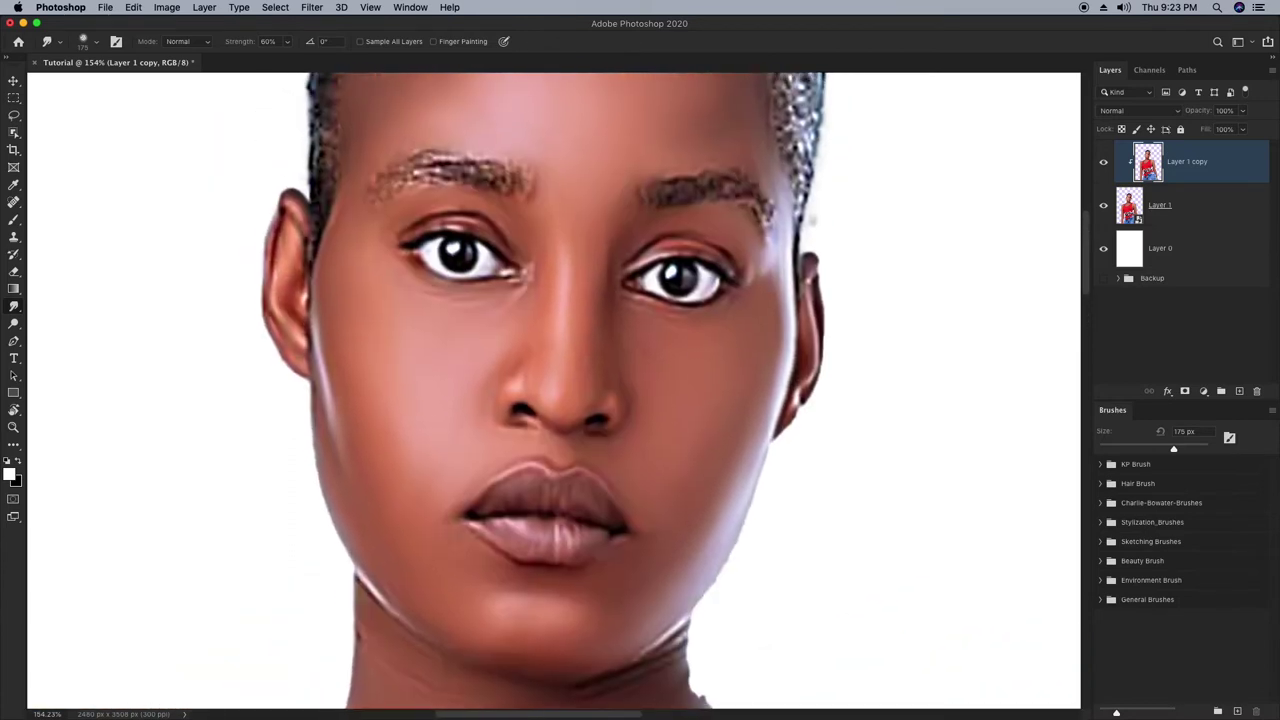
Smudge the bright jawline edge where the face meets the neck on the image's left side, with the brush at 45 px.
{"action": "scroll", "coordinate": [554, 390], "scroll_direction": "up", "scroll_amount": 2}
{"action": "key", "text": "bracketleft"}
{"action": "key", "text": "bracketleft"}
{"action": "key", "text": "bracketleft"}
{"action": "key", "text": "bracketleft"}
{"action": "key", "text": "bracketleft"}
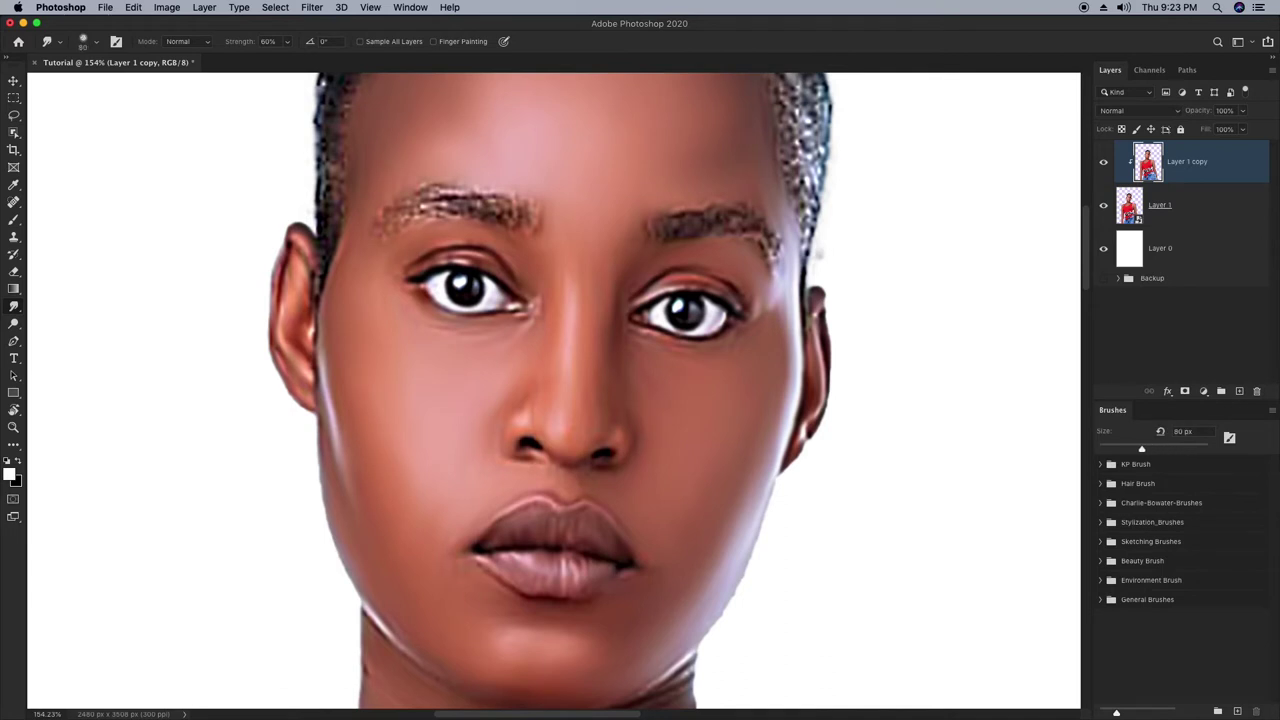
{"action": "key", "text": "bracketleft"}
{"action": "key", "text": "bracketleft"}
{"action": "key", "text": "bracketleft"}
{"action": "key", "text": "bracketright"}
{"action": "key", "text": "bracketleft"}
{"action": "key", "text": "bracketleft"}
{"action": "key", "text": "bracketleft"}
{"action": "key", "text": "bracketleft"}
{"action": "key", "text": "bracketright"}
{"action": "key", "text": "bracketleft"}
{"action": "key", "text": "bracketleft"}
{"action": "key", "text": "bracketleft"}
{"action": "key", "text": "bracketright"}
{"action": "key", "text": "bracketright"}
{"action": "key", "text": "bracketright"}
{"action": "left_click_drag", "start_coordinate": [560, 450], "coordinate": [540, 313]}
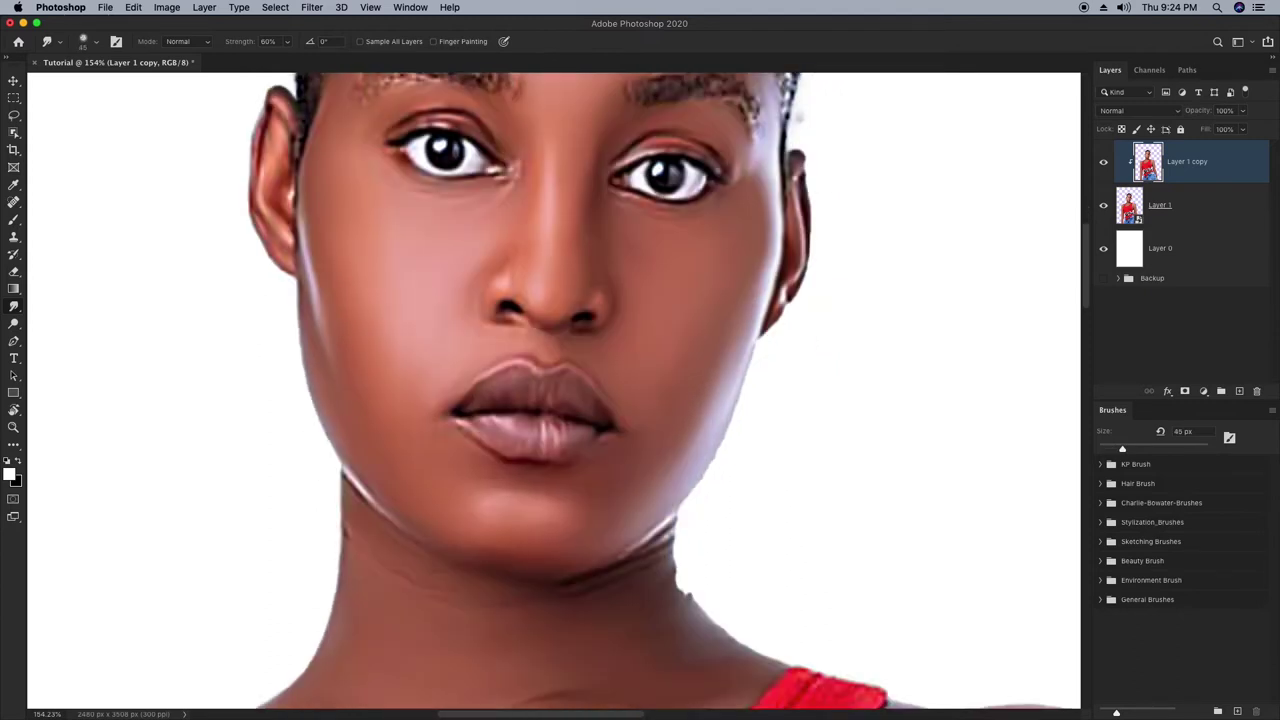
{"action": "left_click_drag", "start_coordinate": [354, 482], "coordinate": [380, 510]}
Refine the jaw and neck edges with smaller Smudge brushes, between 15 and 35 px.
{"action": "key", "text": "bracketleft"}
{"action": "key", "text": "bracketleft"}
{"action": "key", "text": "bracketleft"}
{"action": "key", "text": "bracketleft"}
{"action": "key", "text": "bracketleft"}
{"action": "key", "text": "bracketleft"}
{"action": "left_click_drag", "start_coordinate": [560, 380], "coordinate": [538, 410]}
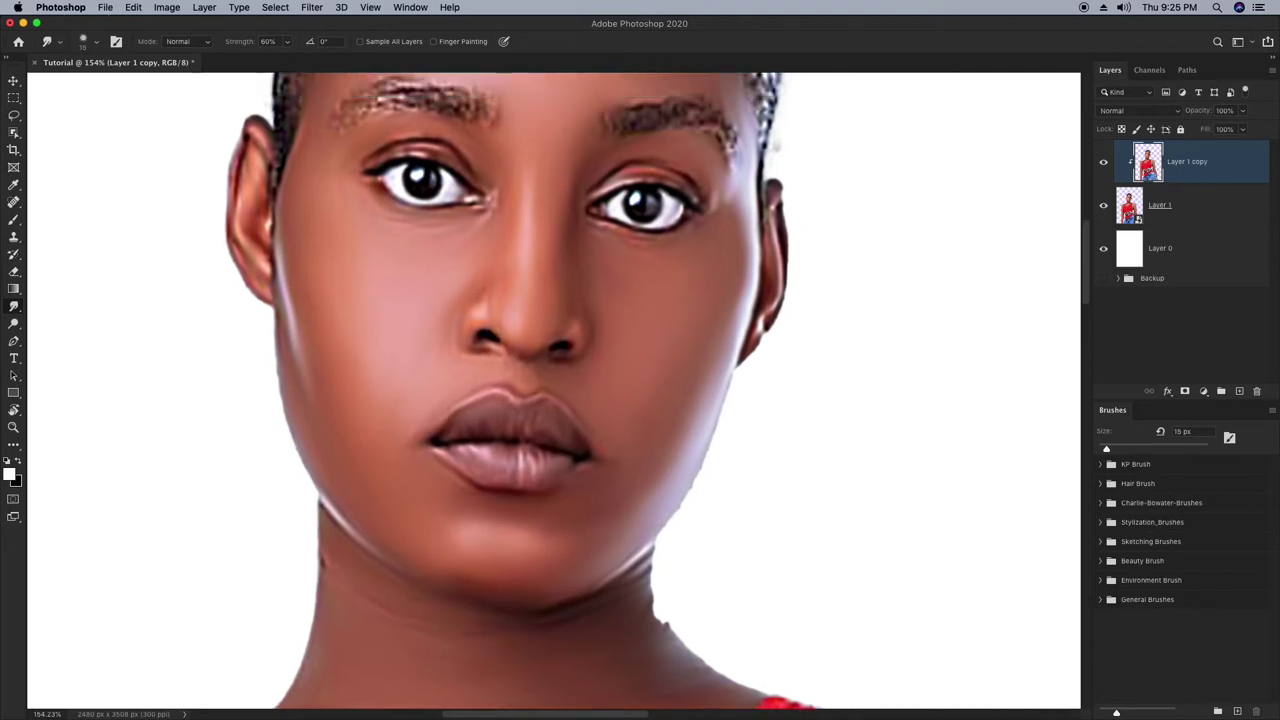
{"action": "scroll", "coordinate": [640, 390], "scroll_direction": "down", "scroll_amount": 2}
{"action": "key", "text": "bracketright"}
{"action": "key", "text": "bracketright"}
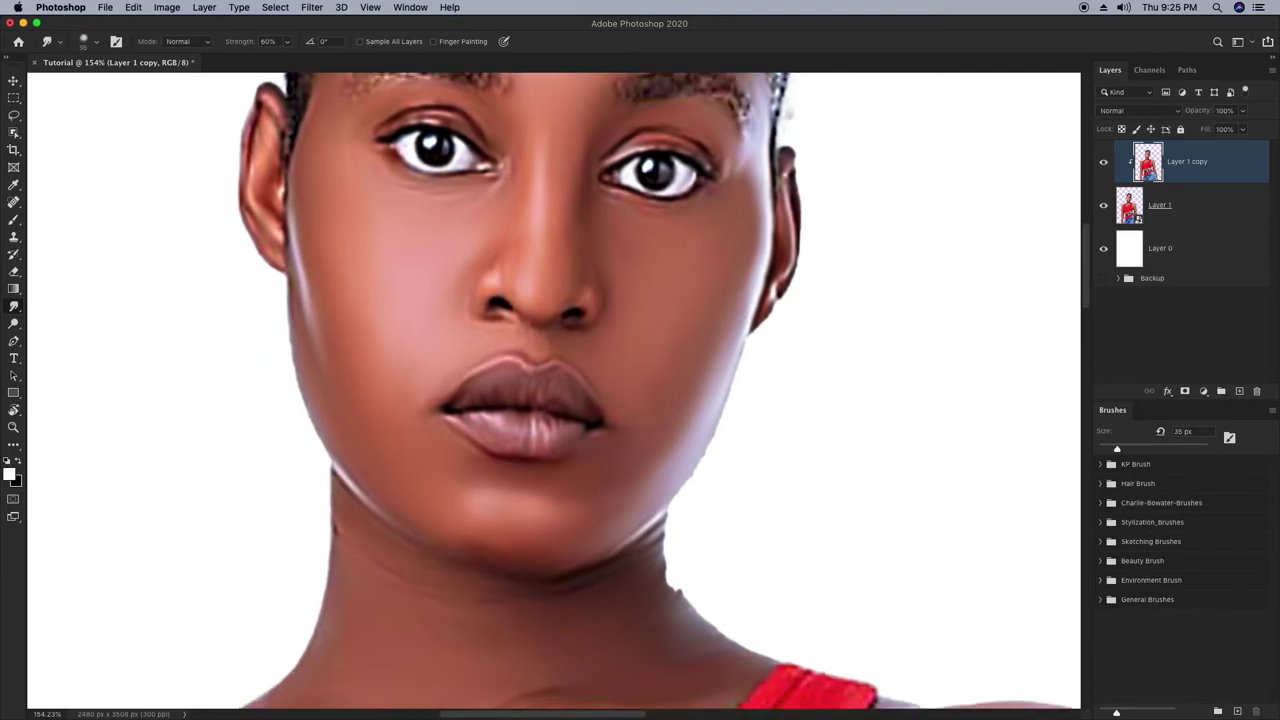
{"action": "key", "text": "bracketright"}
{"action": "key", "text": "bracketright"}
{"action": "key", "text": "bracketright"}
{"action": "key", "text": "bracketleft"}
{"action": "key", "text": "bracketleft"}
{"action": "key", "text": "bracketleft"}
Examine the smoothed face, neck, shoulders and arms, ending with the whole figure.
{"action": "scroll", "coordinate": [553, 390], "scroll_direction": "down", "scroll_amount": 5}
{"action": "key", "text": "bracketright"}
{"action": "scroll", "coordinate": [684, 557], "scroll_direction": "down", "scroll_amount": 5}
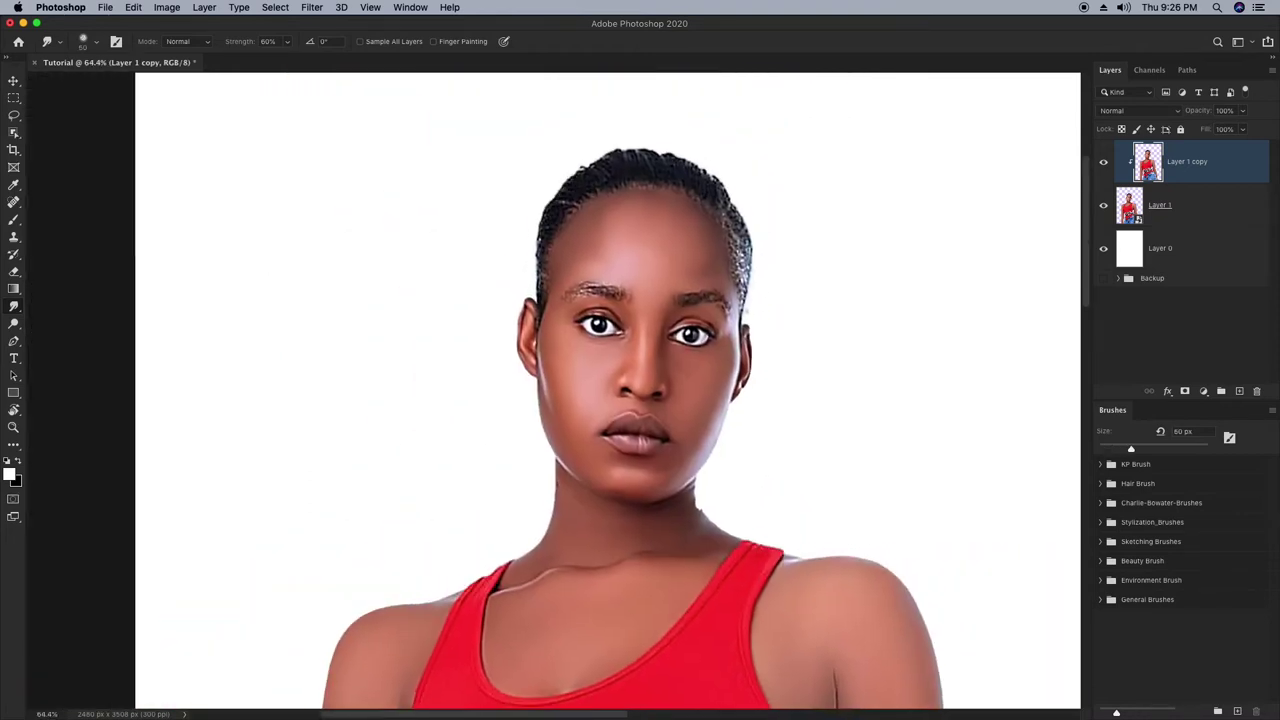
{"action": "scroll", "coordinate": [640, 430], "scroll_direction": "down", "scroll_amount": 4}
{"action": "key", "text": "bracketright"}
{"action": "key", "text": "bracketright"}
{"action": "scroll", "coordinate": [640, 400], "scroll_direction": "down", "scroll_amount": 7}
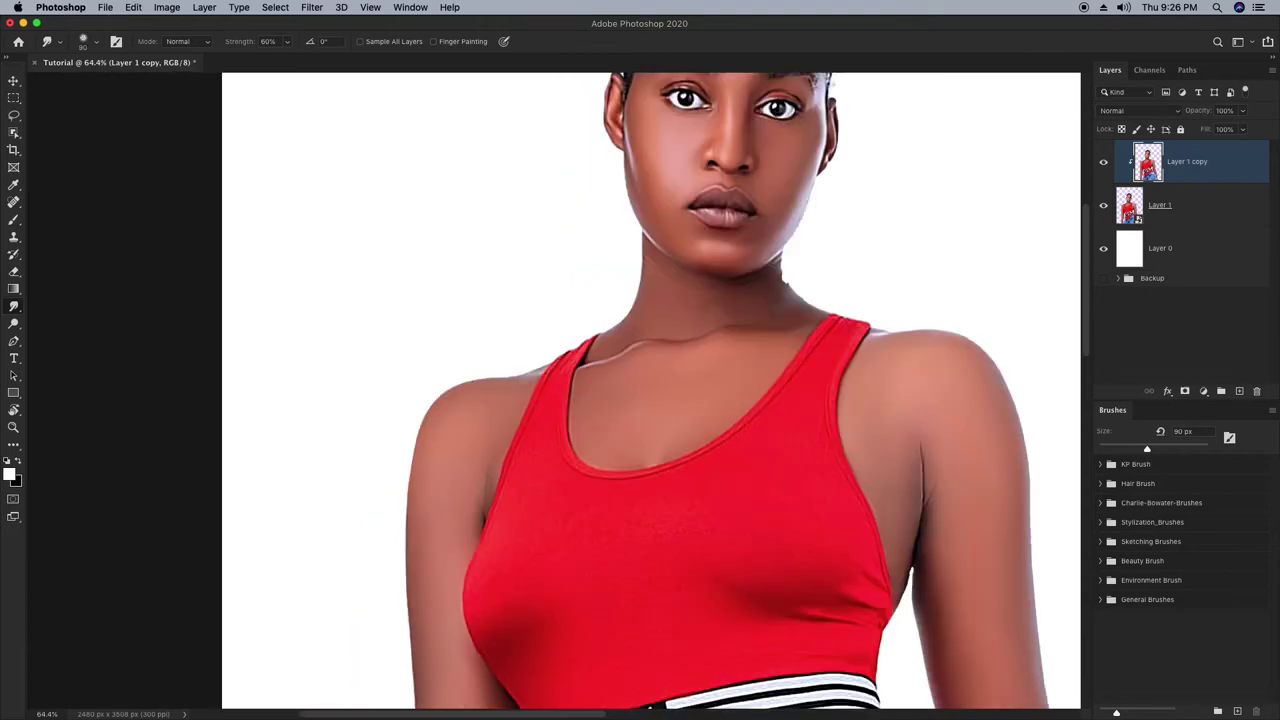
{"action": "scroll", "coordinate": [658, 403], "scroll_direction": "down", "scroll_amount": 5}
{"action": "scroll", "coordinate": [658, 403], "scroll_direction": "up", "scroll_amount": 2}
{"action": "scroll", "coordinate": [650, 400], "scroll_direction": "down", "scroll_amount": 1}
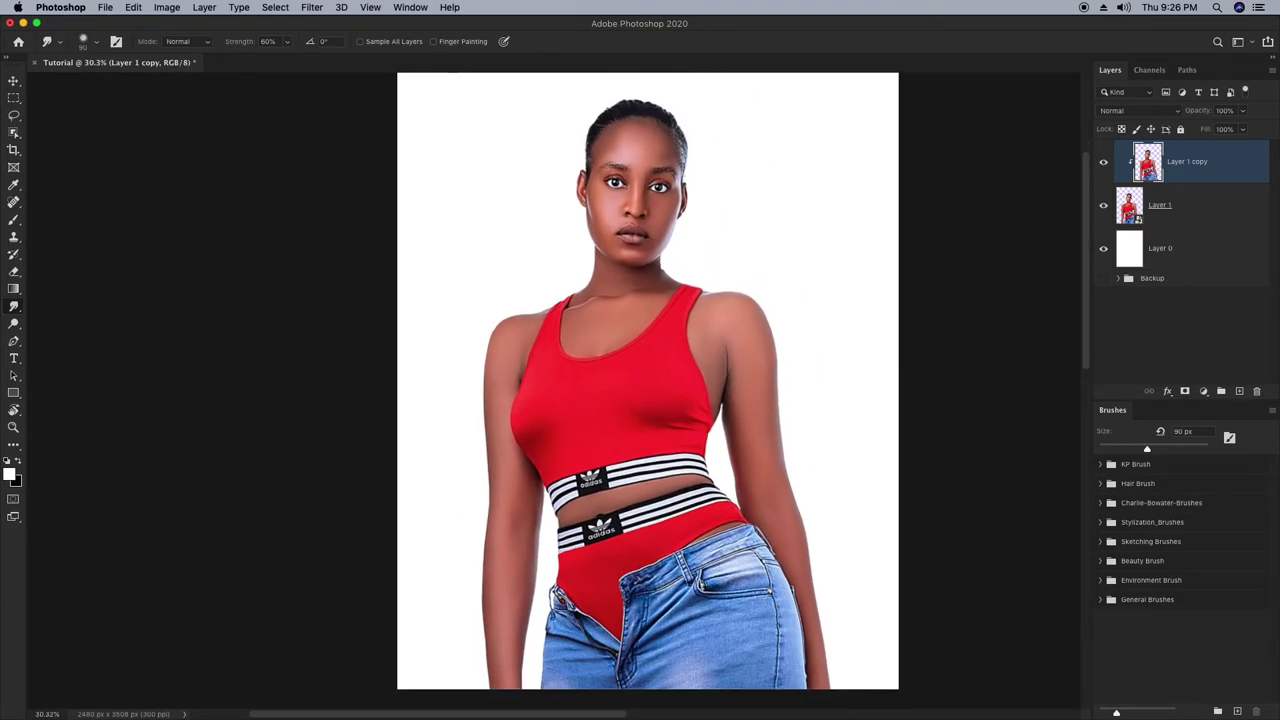
Smudge the hairs of both eyebrows into smooth strokes along their length, using a 35 px brush.
{"action": "scroll", "coordinate": [634, 205], "scroll_direction": "up", "scroll_amount": 7}
{"action": "scroll", "coordinate": [600, 340], "scroll_direction": "up", "scroll_amount": 3}
{"action": "key", "text": "bracketleft"}
{"action": "key", "text": "bracketleft"}
{"action": "key", "text": "bracketleft"}
{"action": "key", "text": "bracketleft"}
{"action": "key", "text": "bracketleft"}
{"action": "key", "text": "bracketleft"}
{"action": "key", "text": "bracketleft"}
{"action": "mouse_move", "coordinate": [457, 168]}
{"action": "left_mouse_down"}
{"action": "mouse_move", "coordinate": [490, 140]}
{"action": "mouse_move", "coordinate": [552, 140]}
{"action": "left_mouse_up"}
{"action": "left_click_drag", "start_coordinate": [490, 162], "coordinate": [588, 162]}
{"action": "mouse_move", "coordinate": [702, 180]}
{"action": "left_mouse_down"}
{"action": "mouse_move", "coordinate": [730, 164]}
{"action": "mouse_move", "coordinate": [824, 206]}
{"action": "left_mouse_up"}
{"action": "left_click_drag", "start_coordinate": [780, 170], "coordinate": [819, 218]}
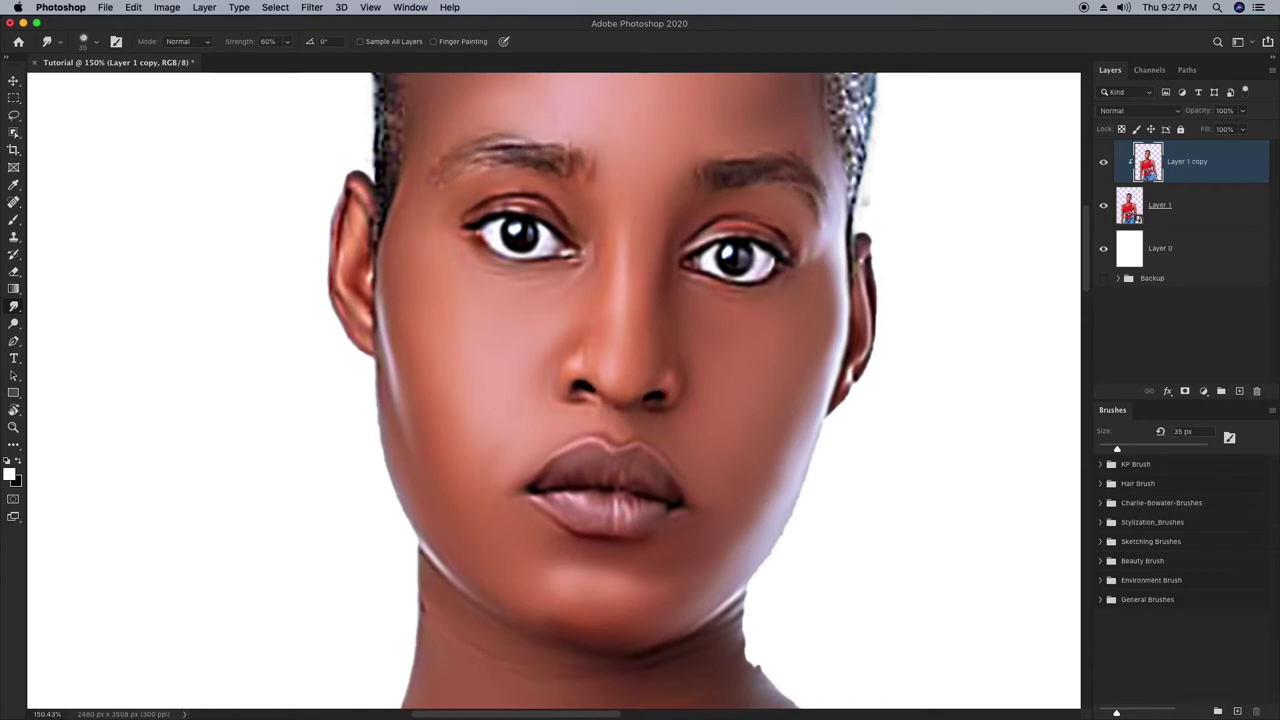
Compare the full figure with and without the smudged Layer 1 copy by toggling its visibility.
{"action": "scroll", "coordinate": [620, 370], "scroll_direction": "down", "scroll_amount": 8}
{"action": "left_click_drag", "start_coordinate": [680, 400], "coordinate": [604, 352]}
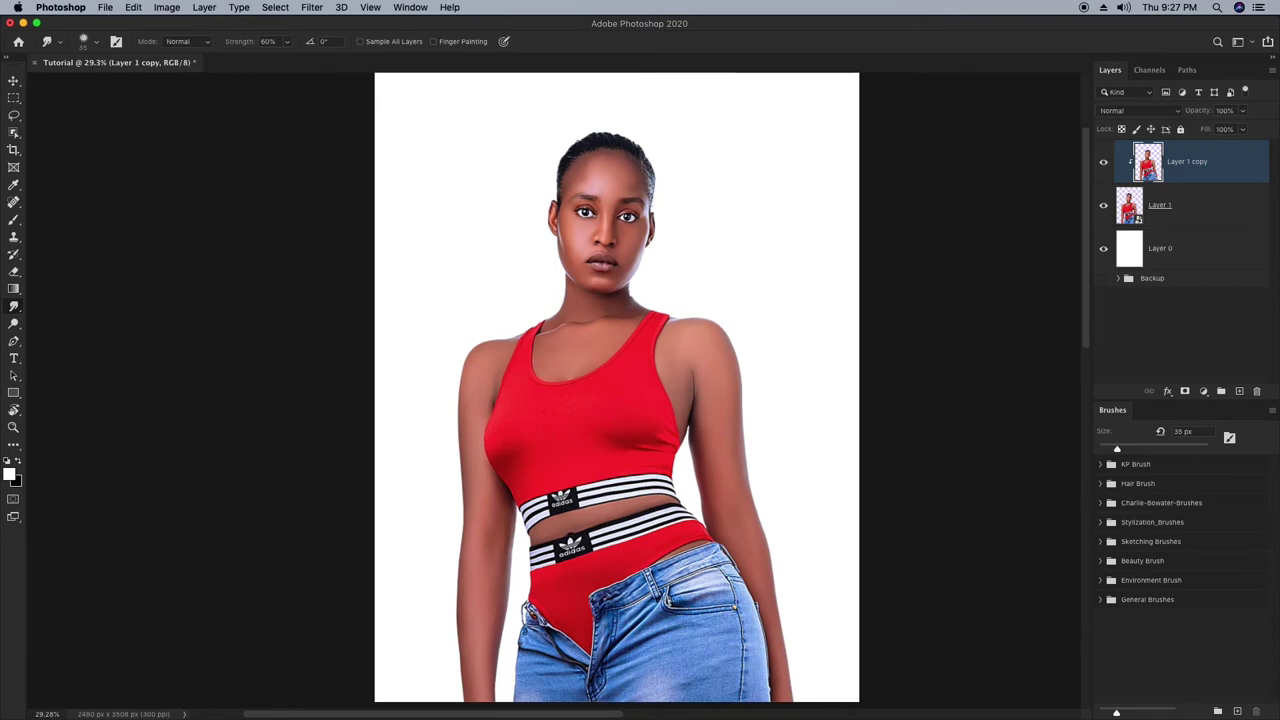
{"action": "scroll", "coordinate": [608, 387], "scroll_direction": "down", "scroll_amount": 1}
{"action": "scroll", "coordinate": [608, 387], "scroll_direction": "right", "scroll_amount": 1}
{"action": "scroll", "coordinate": [597, 383], "scroll_direction": "up", "scroll_amount": 1}
{"action": "scroll", "coordinate": [597, 383], "scroll_direction": "right", "scroll_amount": 1}
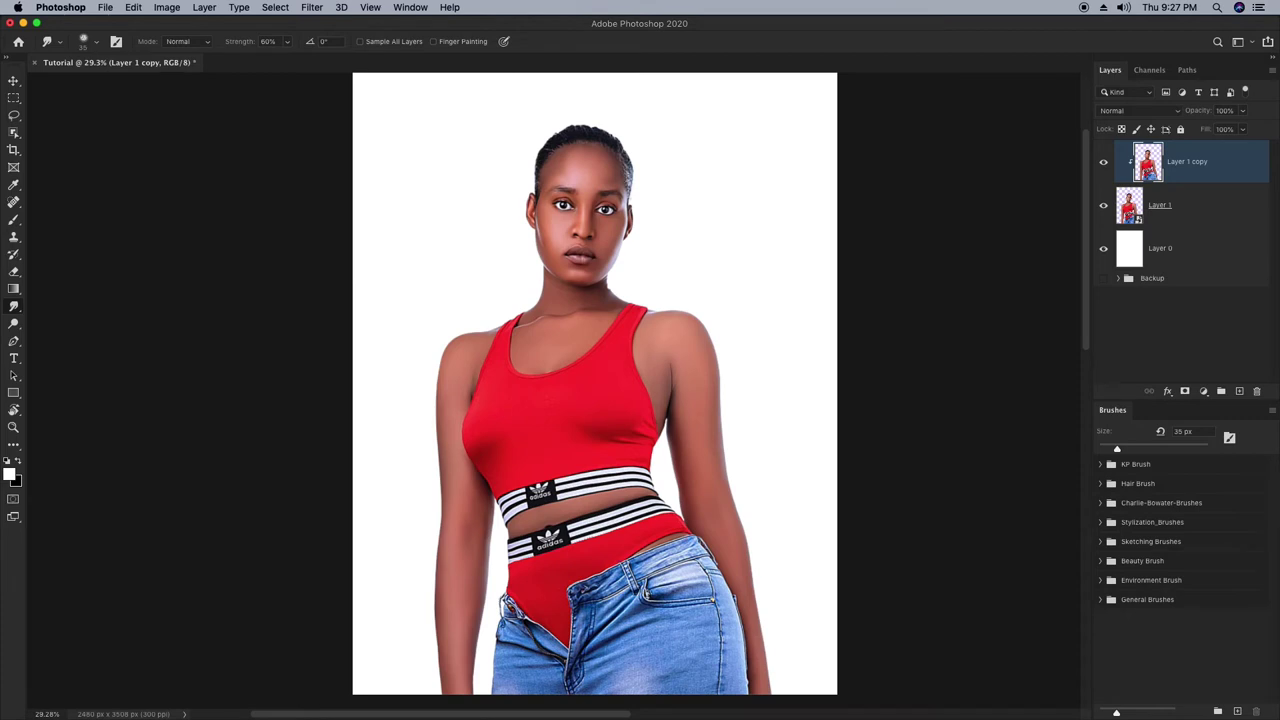
{"action": "left_click", "coordinate": [1103, 161]}
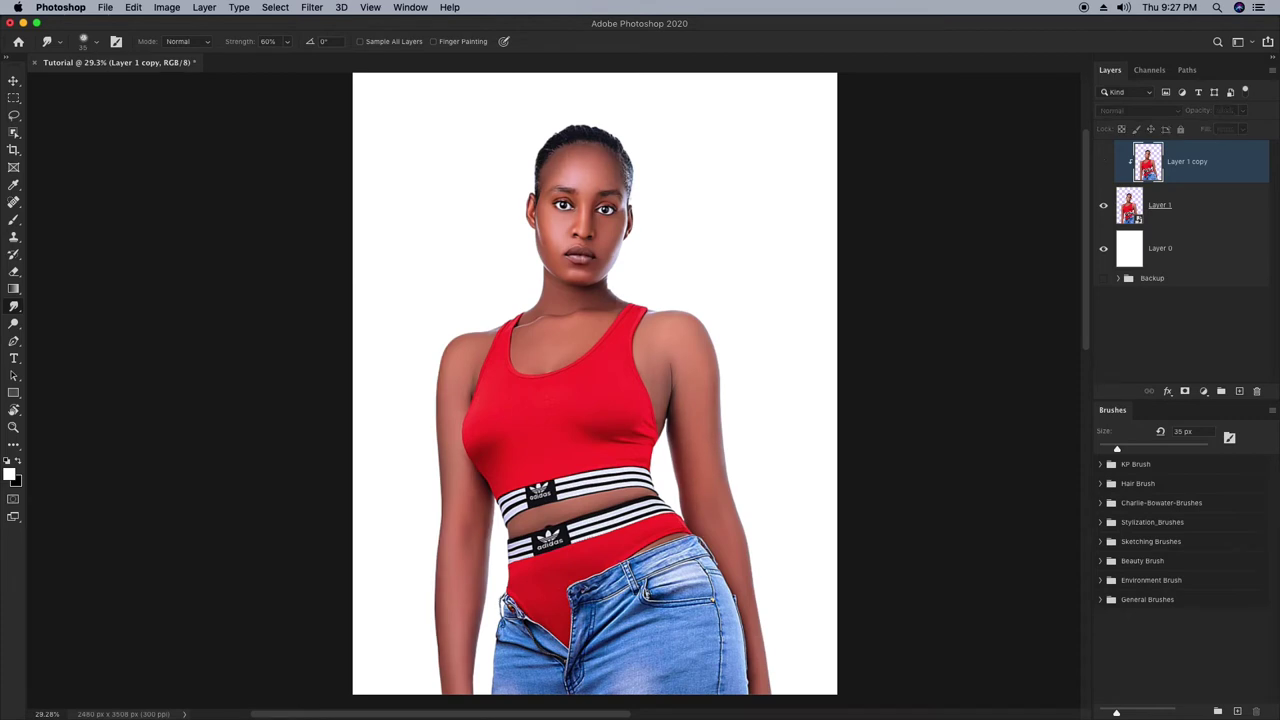
{"action": "left_click", "coordinate": [1103, 161]}
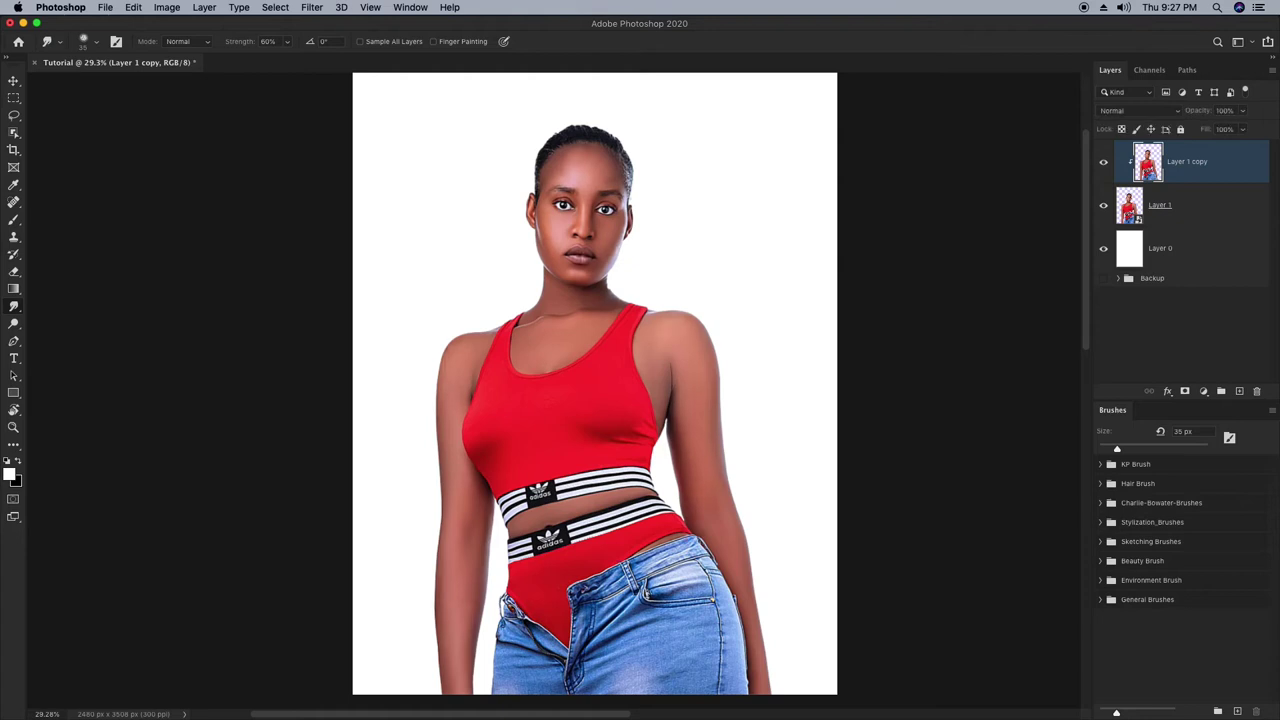
{"action": "left_click", "coordinate": [1103, 161]}
{"action": "left_click", "coordinate": [1103, 161]}
{"action": "left_click", "coordinate": [1103, 161]}
{"action": "left_click", "coordinate": [1103, 161]}
Examine the smudged face and upper body up close, and the full figure as a whole.
{"action": "scroll", "coordinate": [592, 260], "scroll_direction": "up", "scroll_amount": 7}
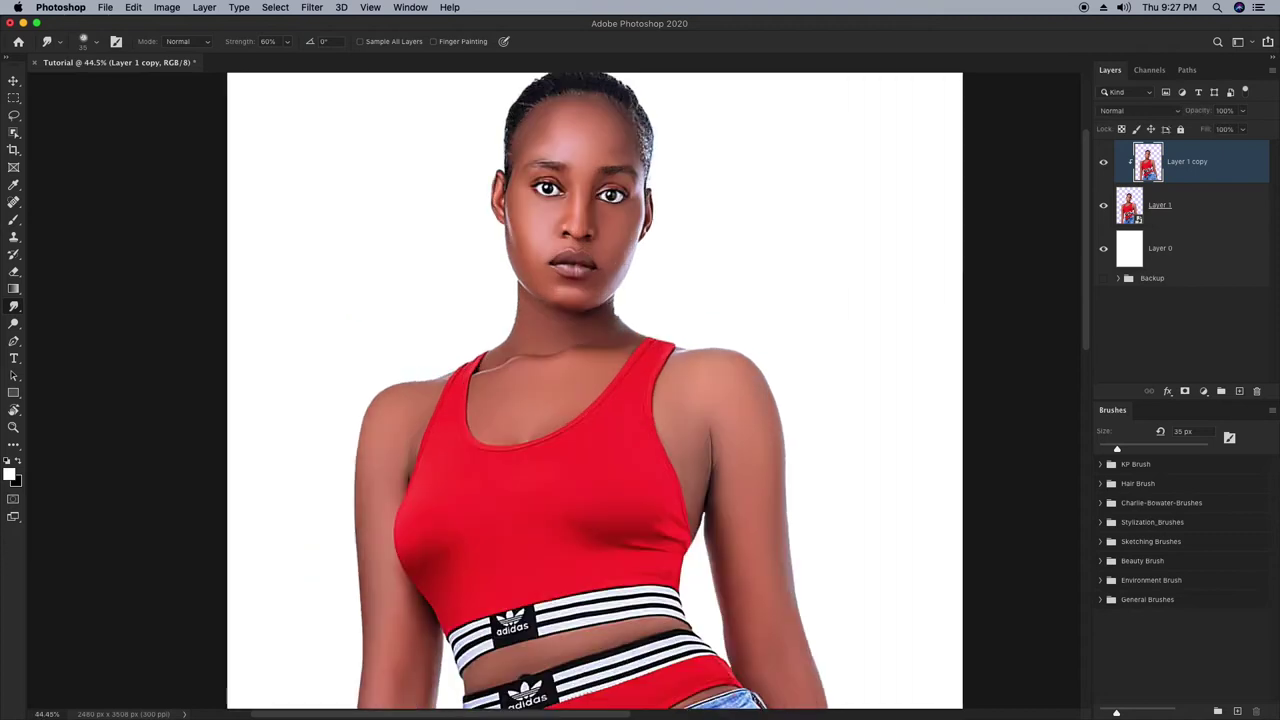
{"action": "left_click_drag", "start_coordinate": [592, 260], "coordinate": [584, 405]}
{"action": "key", "text": "]"}
{"action": "key", "text": "]"}
{"action": "key", "text": "]"}
{"action": "key", "text": "]"}
{"action": "key", "text": "]"}
{"action": "key", "text": "]"}
{"action": "key", "text": "]"}
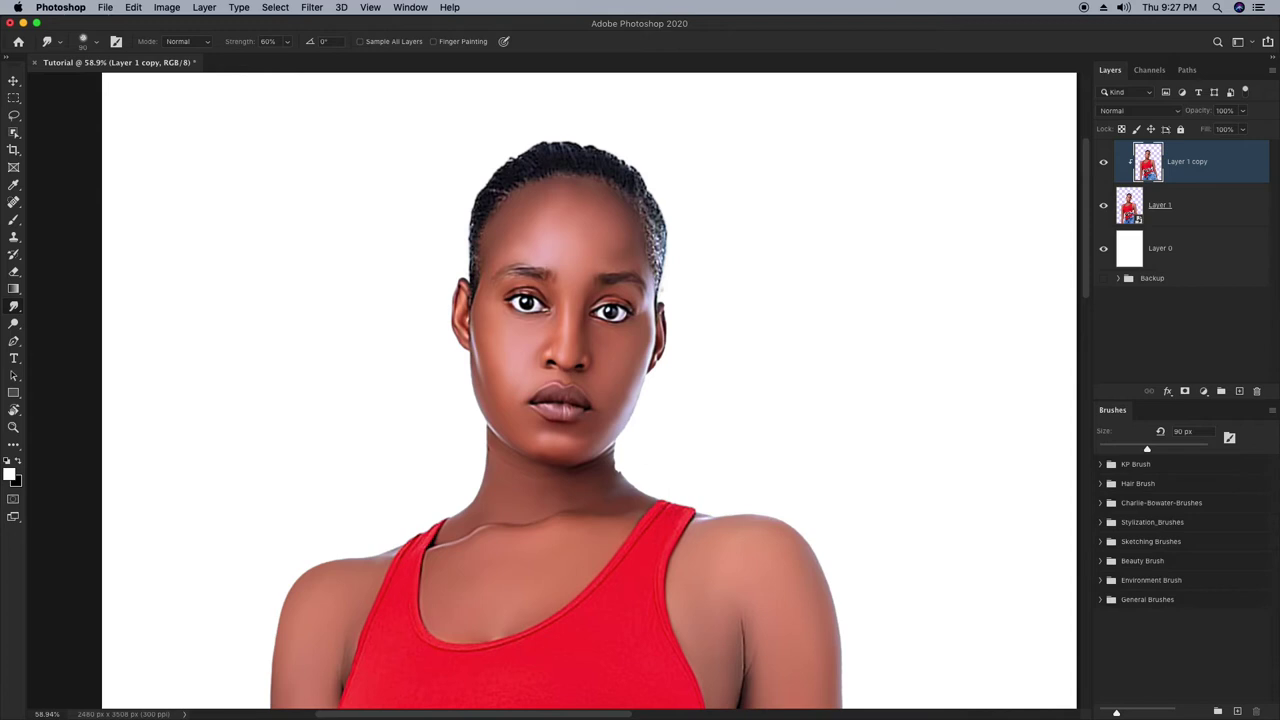
{"action": "scroll", "coordinate": [692, 328], "scroll_direction": "down", "scroll_amount": 5}
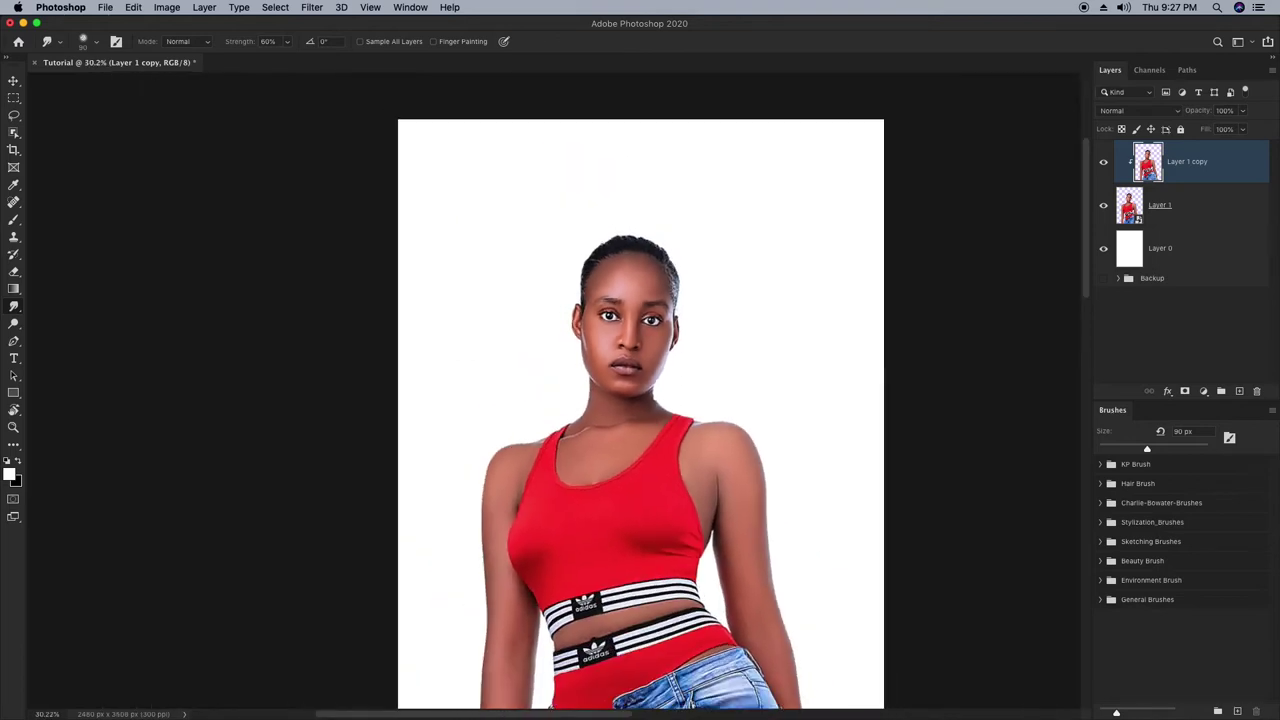
{"action": "scroll", "coordinate": [640, 390], "scroll_direction": "down", "scroll_amount": 4}
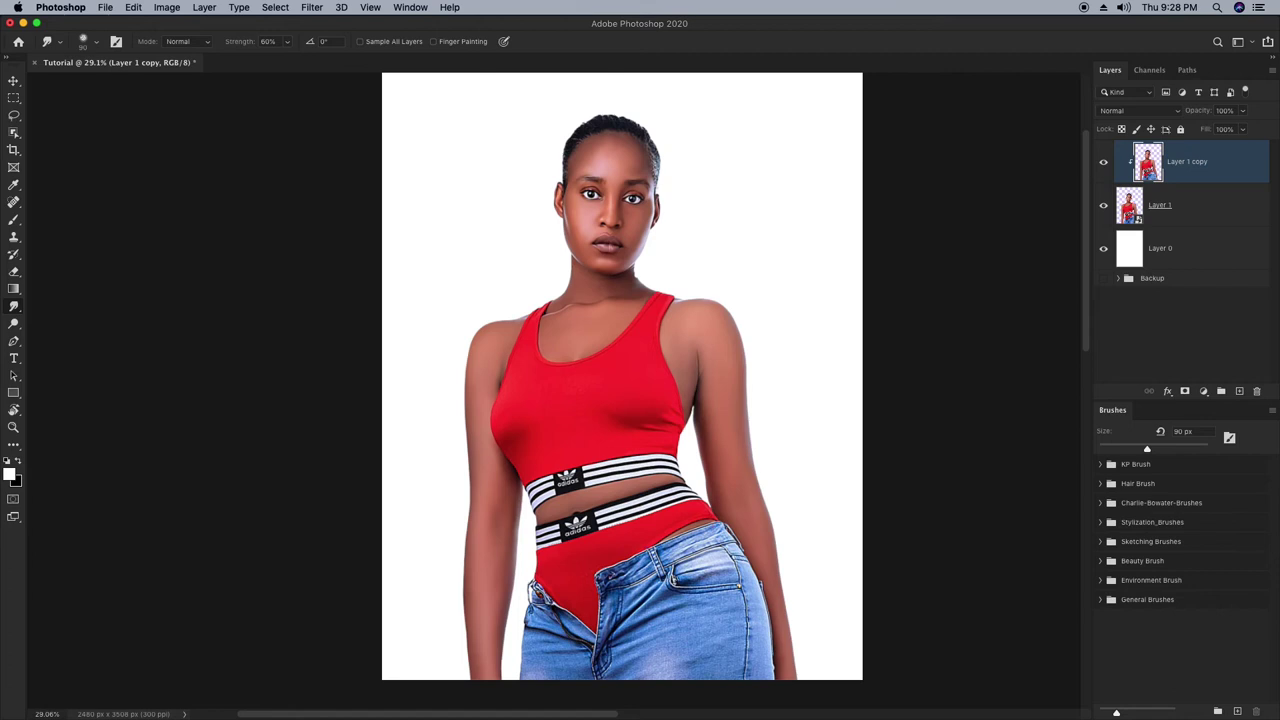
Duplicate Layer 1 copy for the clothing work and reduce the Smudge brush to 20 px.
{"action": "scroll", "coordinate": [580, 400], "scroll_direction": "up", "scroll_amount": 10}
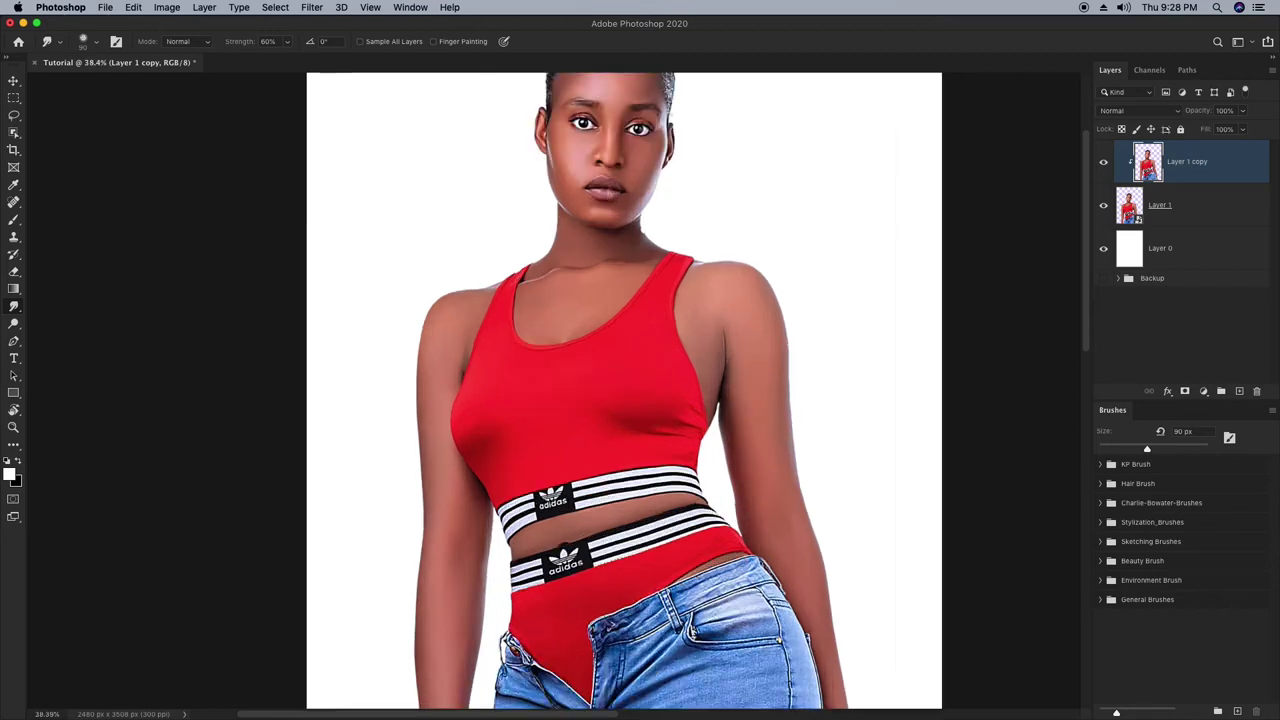
{"action": "key", "text": "super+j"}
{"action": "key", "text": "bracketleft"}
{"action": "key", "text": "bracketleft"}
{"action": "key", "text": "bracketleft"}
{"action": "key", "text": "bracketleft"}
{"action": "key", "text": "bracketleft"}
{"action": "key", "text": "bracketleft"}
{"action": "key", "text": "bracketleft"}
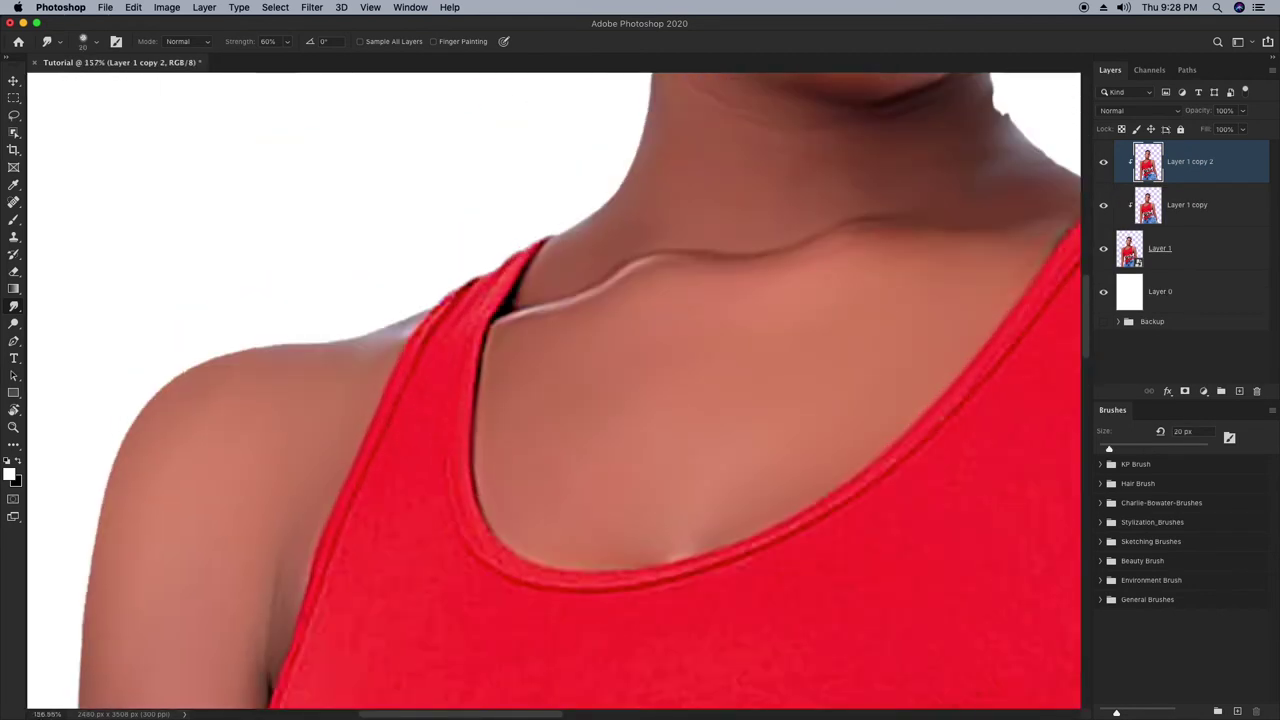
Smudge the outer edge of the red top's strap over the shoulder on the image's left side, using a 10 px brush.
{"action": "key", "text": "bracketright"}
{"action": "key", "text": "bracketright"}
{"action": "key", "text": "bracketright"}
{"action": "key", "text": "bracketleft"}
{"action": "key", "text": "bracketleft"}
{"action": "key", "text": "bracketleft"}
{"action": "key", "text": "bracketleft"}
{"action": "key", "text": "bracketleft"}
{"action": "left_click_drag", "start_coordinate": [433, 316], "coordinate": [441, 305]}
Smooth the fabric and seams of the strap on the image's left side with the brush at 35 px.
{"action": "key", "text": "bracketright"}
{"action": "key", "text": "bracketright"}
{"action": "key", "text": "bracketright"}
{"action": "key", "text": "bracketright"}
{"action": "key", "text": "bracketright"}
{"action": "scroll", "coordinate": [554, 390], "scroll_direction": "down", "scroll_amount": 4}
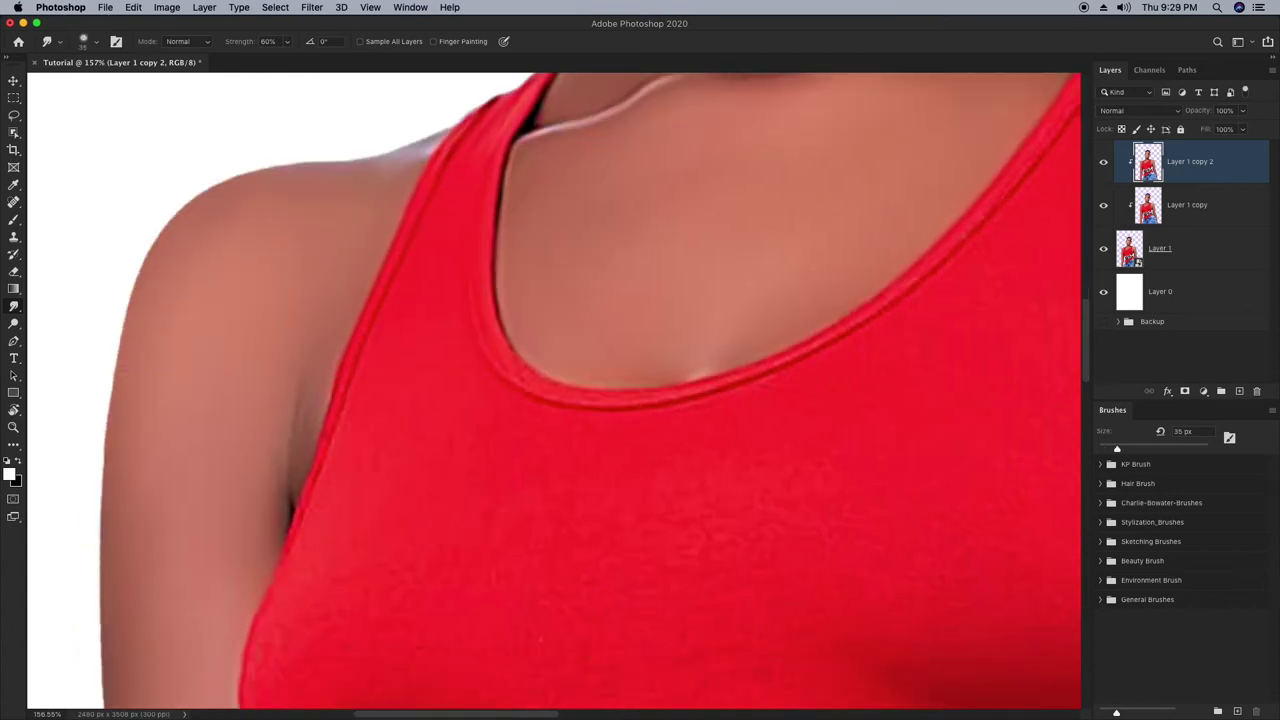
Smooth the neckline trim and the upper end of the strap on the image's right side with a 30 px brush.
{"action": "key", "text": "bracketleft"}
{"action": "key", "text": "bracketleft"}
{"action": "key", "text": "bracketleft"}
{"action": "key", "text": "bracketleft"}
{"action": "key", "text": "bracketright"}
{"action": "key", "text": "bracketright"}
{"action": "key", "text": "bracketright"}
{"action": "left_click_drag", "start_coordinate": [705, 302], "coordinate": [403, 479]}
{"action": "left_click_drag", "start_coordinate": [852, 188], "coordinate": [932, 224]}
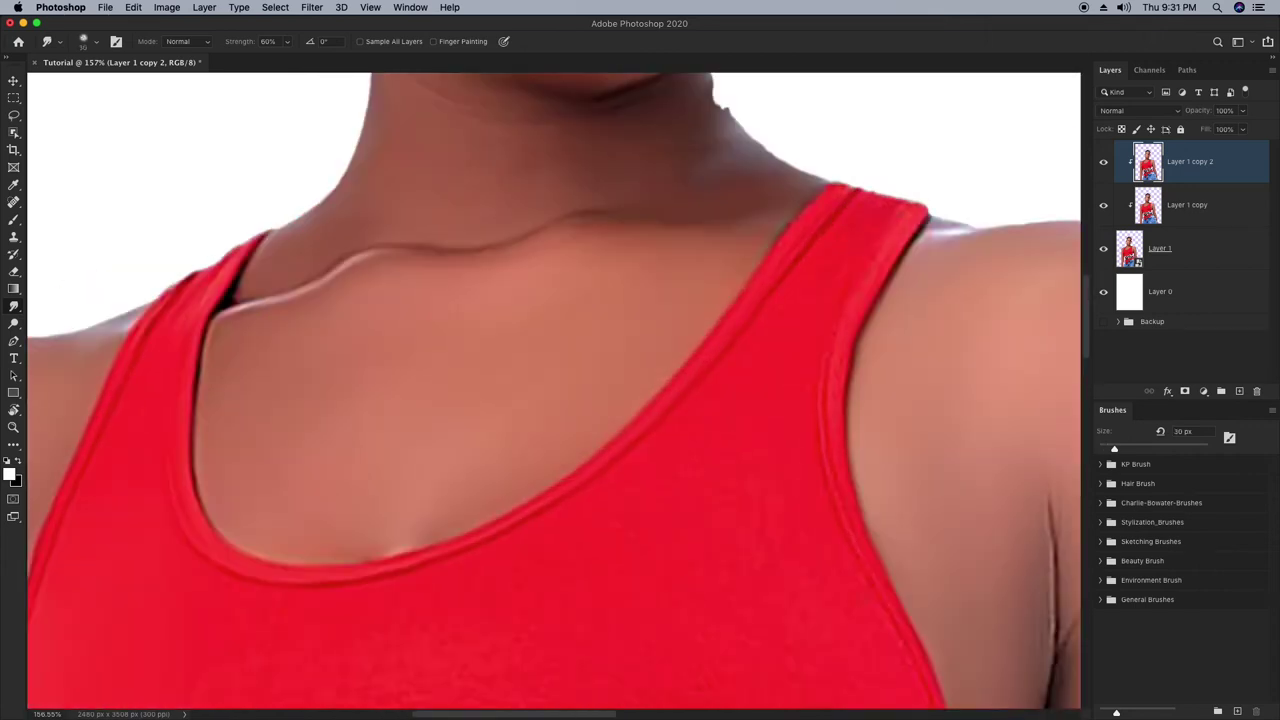
Smooth the red fabric across the chest of the top, enlarging the Smudge brush to 90 px and 125 px.
{"action": "left_click_drag", "start_coordinate": [725, 570], "coordinate": [740, 434]}
{"action": "scroll", "coordinate": [740, 434], "scroll_direction": "down", "scroll_amount": 5}
{"action": "key", "text": "bracketright"}
{"action": "key", "text": "bracketright"}
{"action": "key", "text": "bracketright"}
{"action": "key", "text": "bracketright"}
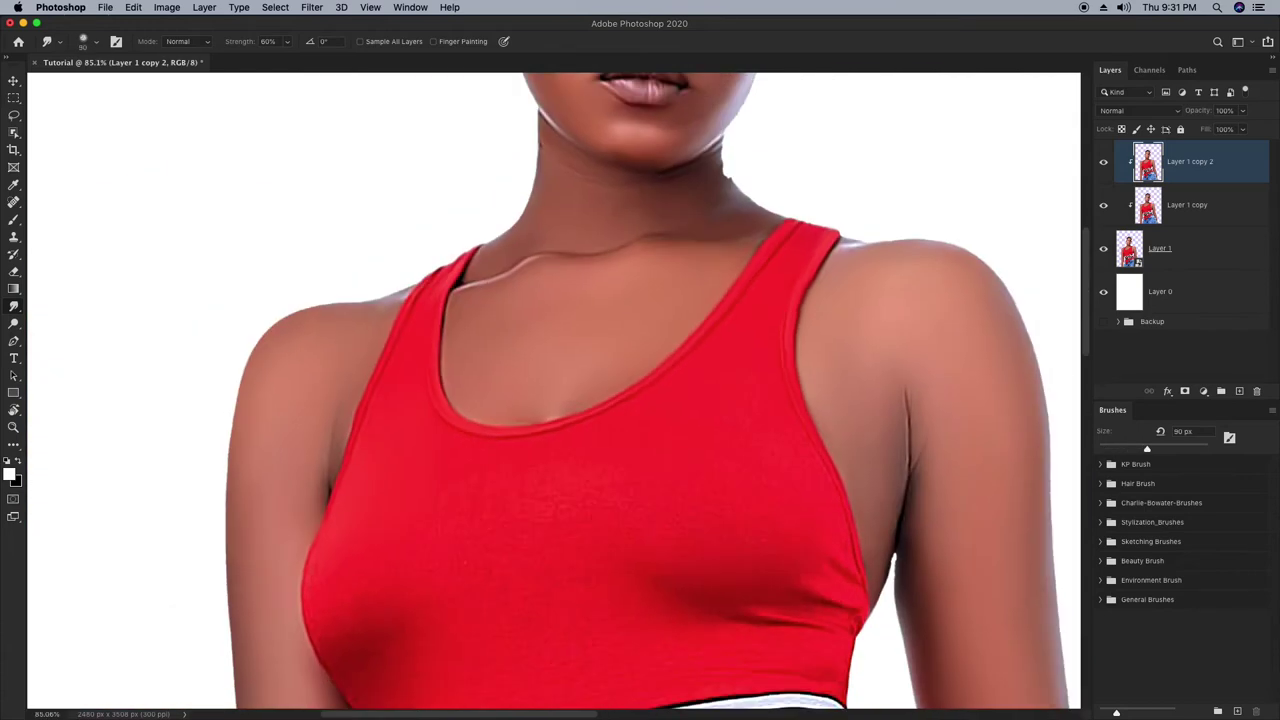
{"action": "scroll", "coordinate": [552, 390], "scroll_direction": "down", "scroll_amount": 2}
{"action": "key", "text": "bracketleft"}
{"action": "key", "text": "bracketright"}
{"action": "key", "text": "bracketright"}
{"action": "key", "text": "bracketright"}
{"action": "key", "text": "bracketright"}
{"action": "key", "text": "bracketright"}
{"action": "key", "text": "bracketright"}
{"action": "key", "text": "bracketright"}
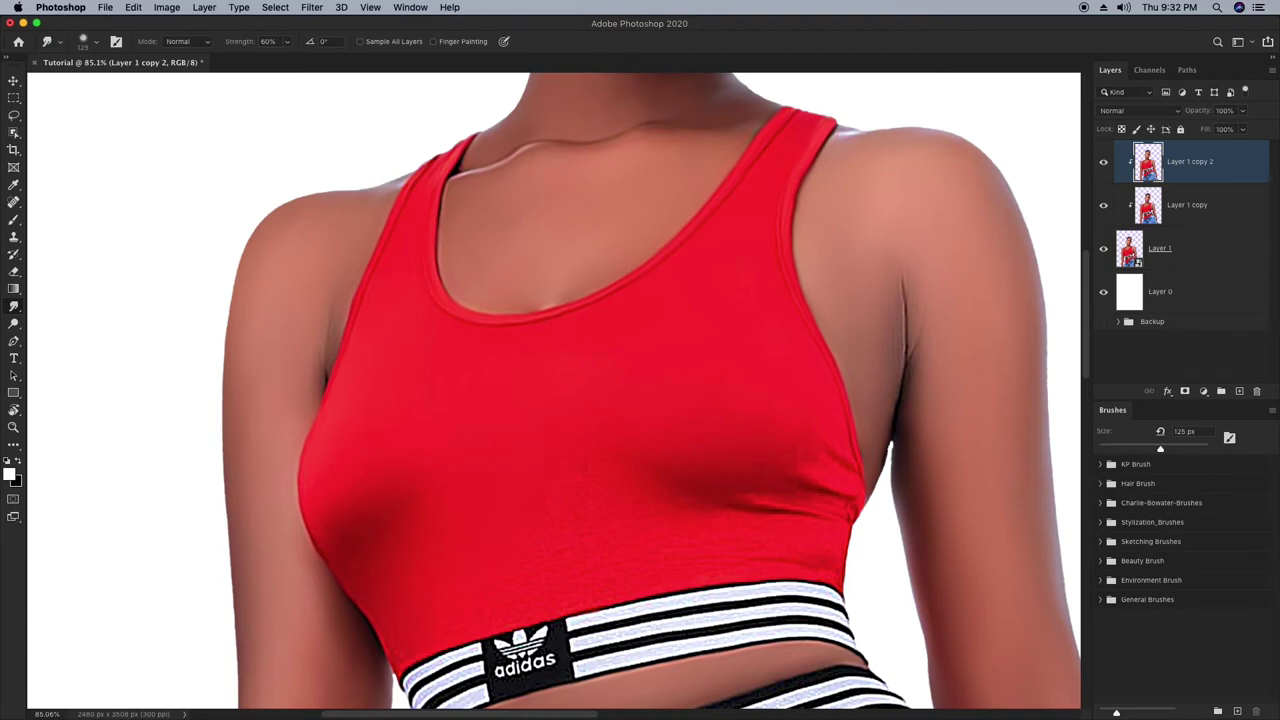
Smooth the creases and lower fabric of the top down to its striped band, reducing the brush to 35 px.
{"action": "key", "text": "bracketleft"}
{"action": "key", "text": "bracketleft"}
{"action": "key", "text": "bracketleft"}
{"action": "key", "text": "bracketleft"}
{"action": "key", "text": "bracketleft"}
{"action": "key", "text": "bracketleft"}
{"action": "scroll", "coordinate": [554, 390], "scroll_direction": "down", "scroll_amount": 3}
{"action": "scroll", "coordinate": [554, 390], "scroll_direction": "left", "scroll_amount": 2}
{"action": "key", "text": "bracketleft"}
{"action": "key", "text": "bracketleft"}
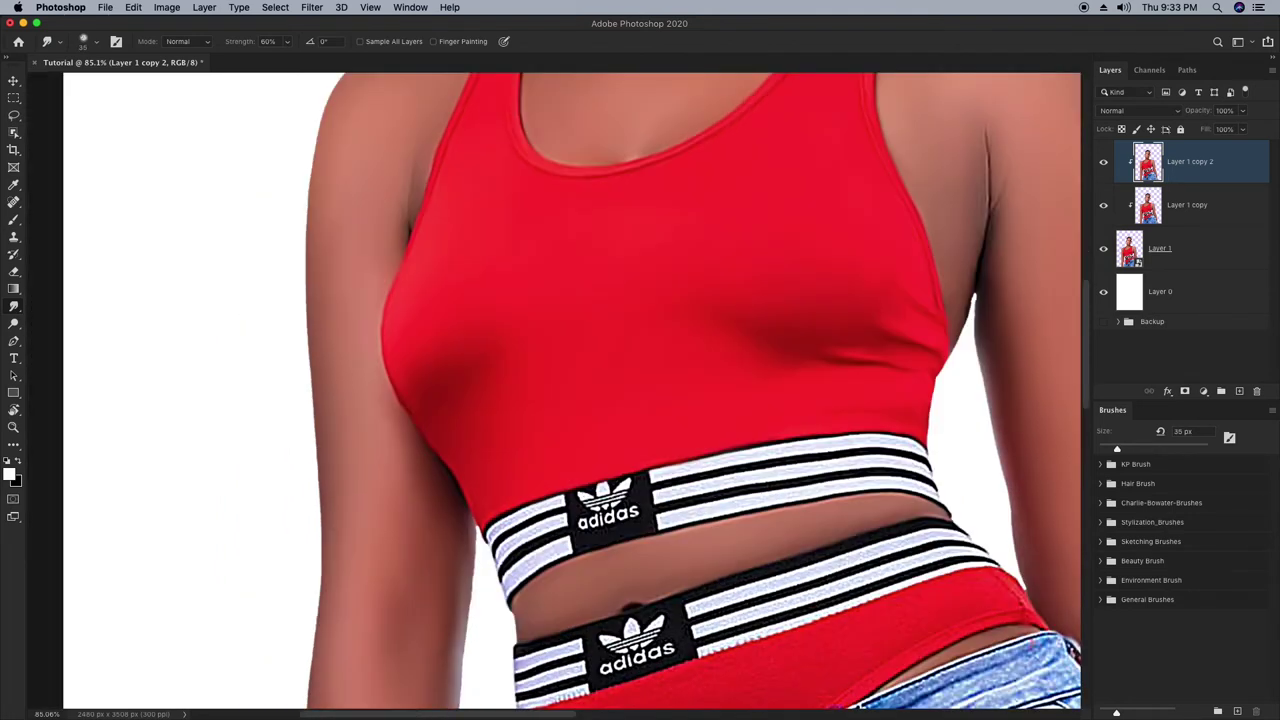
Rotate the canvas and smudge along the top's band stripes beside the adidas label on the figure's image-left side, using a 15 px brush.
{"action": "scroll", "coordinate": [540, 600], "scroll_direction": "up", "scroll_amount": 5}
{"action": "key", "text": "r"}
{"action": "key", "text": "bracketleft"}
{"action": "key", "text": "bracketleft"}
{"action": "key", "text": "bracketleft"}
{"action": "key", "text": "bracketleft"}
{"action": "left_click_drag", "start_coordinate": [541, 330], "coordinate": [533, 362]}
{"action": "left_click_drag", "start_coordinate": [508, 454], "coordinate": [527, 502]}
{"action": "left_click_drag", "start_coordinate": [511, 436], "coordinate": [507, 478]}
{"action": "left_click_drag", "start_coordinate": [546, 384], "coordinate": [533, 486]}
{"action": "mouse_move", "coordinate": [561, 386]}
{"action": "left_mouse_down"}
{"action": "mouse_move", "coordinate": [551, 438]}
{"action": "mouse_move", "coordinate": [577, 518]}
{"action": "left_mouse_up"}
{"action": "mouse_move", "coordinate": [562, 388]}
{"action": "left_mouse_down"}
{"action": "mouse_move", "coordinate": [555, 426]}
{"action": "mouse_move", "coordinate": [577, 520]}
{"action": "left_mouse_up"}
{"action": "left_click_drag", "start_coordinate": [599, 456], "coordinate": [609, 537]}
{"action": "mouse_move", "coordinate": [618, 366]}
{"action": "left_mouse_down"}
{"action": "mouse_move", "coordinate": [598, 478]}
{"action": "mouse_move", "coordinate": [620, 537]}
{"action": "left_mouse_up"}
{"action": "left_click_drag", "start_coordinate": [627, 462], "coordinate": [639, 538]}
{"action": "left_click_drag", "start_coordinate": [646, 402], "coordinate": [638, 438]}
{"action": "left_click_drag", "start_coordinate": [664, 299], "coordinate": [614, 318]}
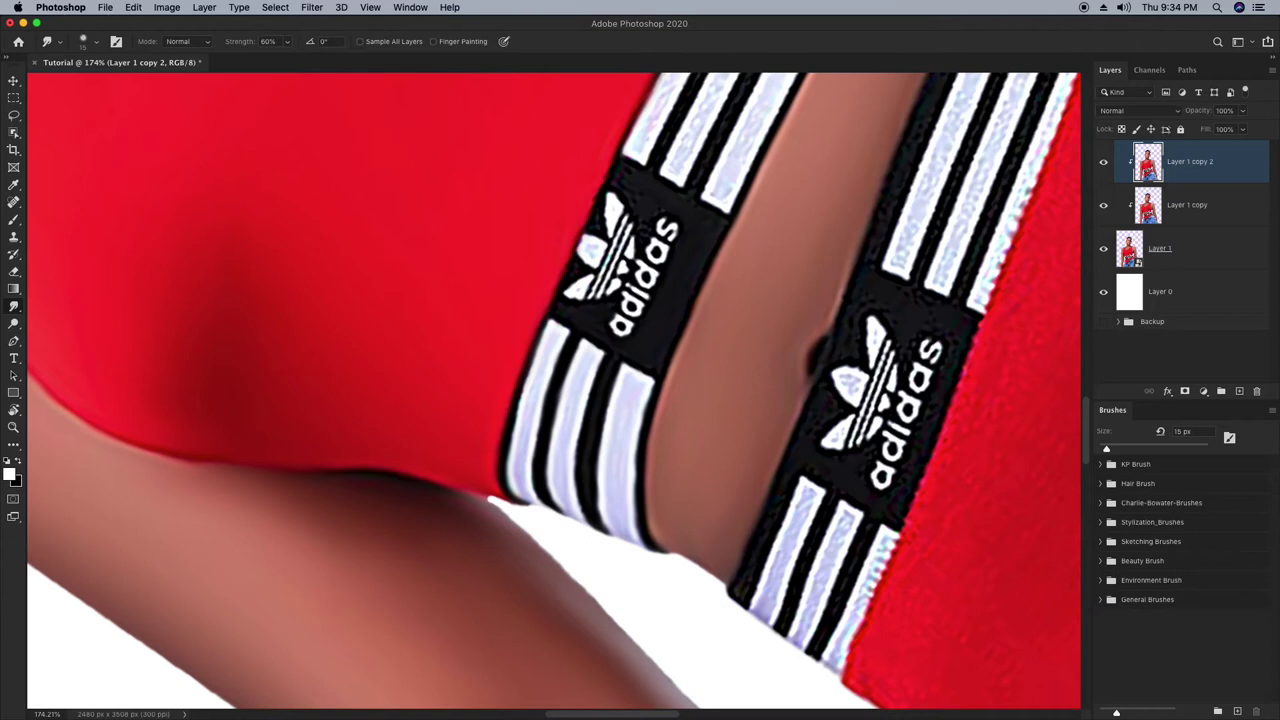
Smudge along the white and black stripes of the top's band on the long side of its adidas label, using a 20 px brush.
{"action": "key", "text": "bracketright"}
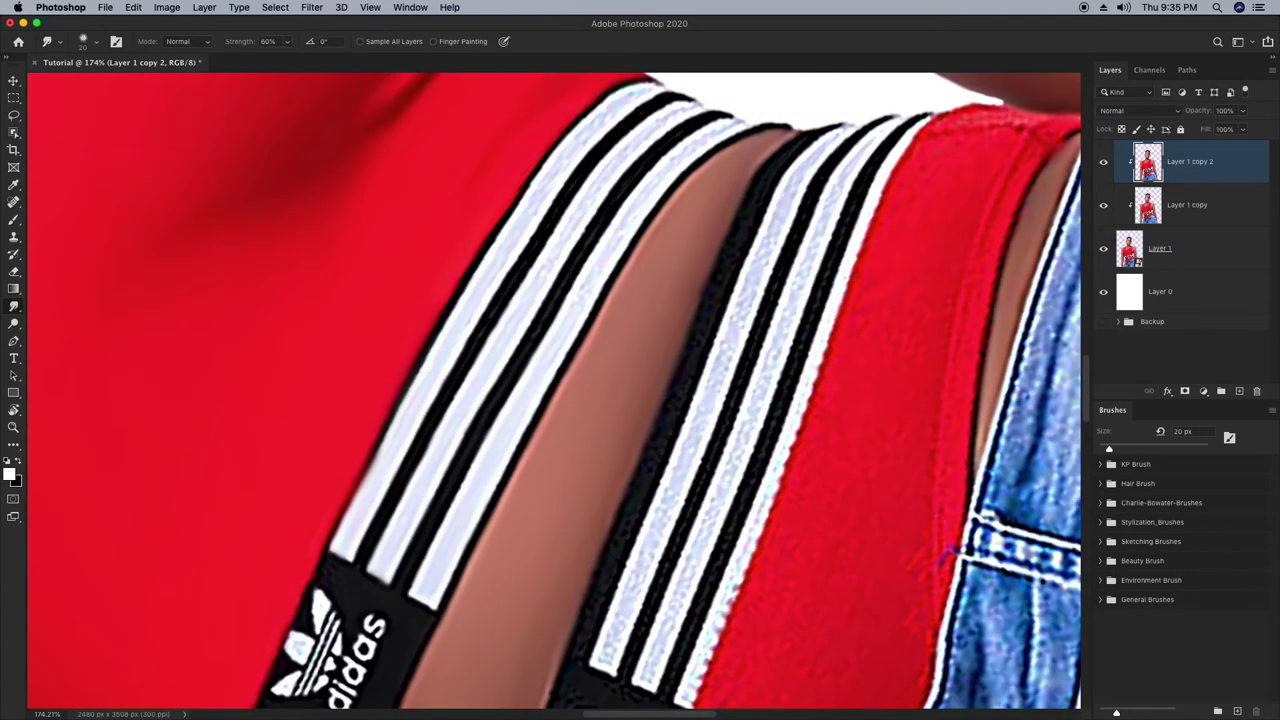
{"action": "left_click_drag", "start_coordinate": [471, 282], "coordinate": [460, 303]}
{"action": "mouse_move", "coordinate": [650, 80]}
{"action": "left_mouse_down"}
{"action": "mouse_move", "coordinate": [622, 95]}
{"action": "mouse_move", "coordinate": [638, 89]}
{"action": "left_mouse_up"}
{"action": "left_click_drag", "start_coordinate": [532, 234], "coordinate": [504, 276]}
{"action": "left_click_drag", "start_coordinate": [692, 97], "coordinate": [663, 124]}
{"action": "left_click_drag", "start_coordinate": [545, 267], "coordinate": [537, 277]}
{"action": "left_click_drag", "start_coordinate": [731, 115], "coordinate": [694, 112]}
{"action": "left_click_drag", "start_coordinate": [664, 157], "coordinate": [650, 169]}
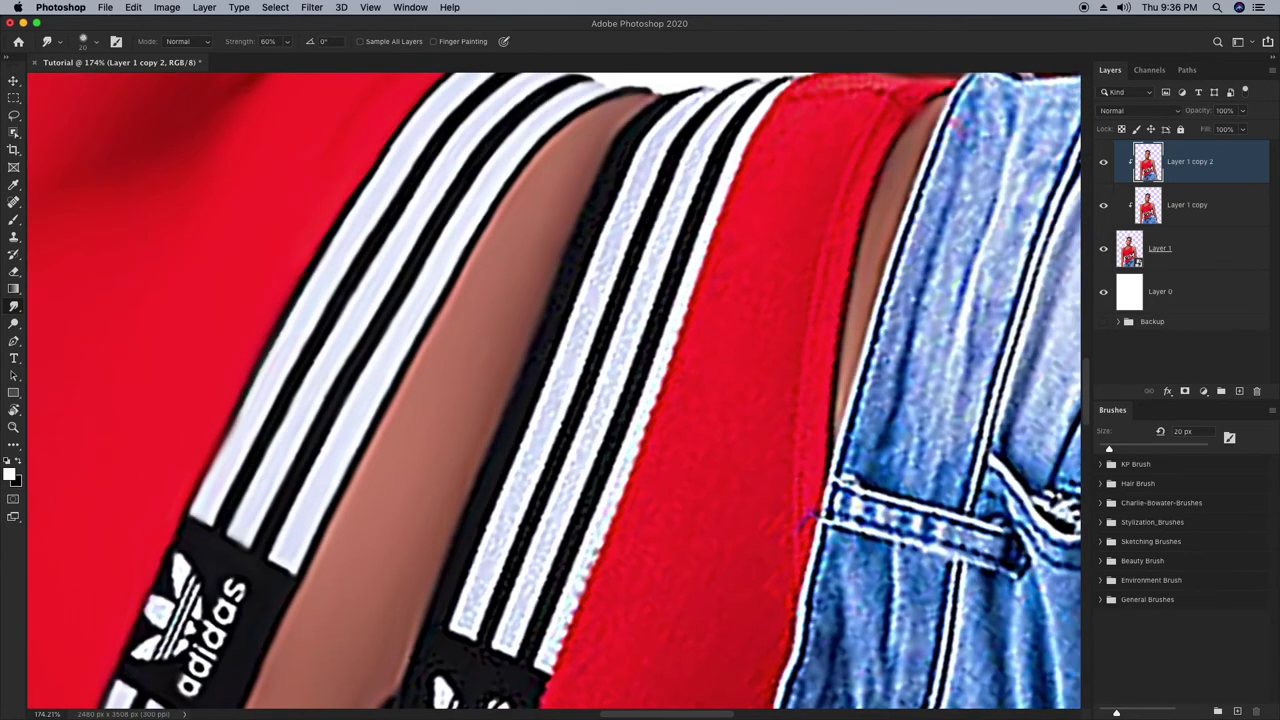
Smooth the white and black stripes of the lower waistband from the adidas label to the hip, smudging along their length.
{"action": "left_click_drag", "start_coordinate": [610, 212], "coordinate": [562, 344]}
{"action": "left_click_drag", "start_coordinate": [482, 524], "coordinate": [450, 632]}
{"action": "left_click_drag", "start_coordinate": [496, 580], "coordinate": [470, 636]}
{"action": "left_click_drag", "start_coordinate": [538, 398], "coordinate": [506, 480]}
{"action": "left_click_drag", "start_coordinate": [588, 282], "coordinate": [576, 326]}
{"action": "left_click_drag", "start_coordinate": [642, 208], "coordinate": [602, 300]}
{"action": "mouse_move", "coordinate": [692, 92]}
{"action": "left_mouse_down"}
{"action": "mouse_move", "coordinate": [652, 180]}
{"action": "mouse_move", "coordinate": [661, 164]}
{"action": "left_mouse_up"}
{"action": "left_click_drag", "start_coordinate": [581, 377], "coordinate": [569, 407]}
{"action": "left_click_drag", "start_coordinate": [534, 572], "coordinate": [504, 650]}
{"action": "left_click_drag", "start_coordinate": [608, 388], "coordinate": [540, 528]}
{"action": "left_click_drag", "start_coordinate": [671, 225], "coordinate": [630, 326]}
{"action": "left_click_drag", "start_coordinate": [748, 82], "coordinate": [676, 177]}
{"action": "left_click_drag", "start_coordinate": [788, 78], "coordinate": [750, 110]}
{"action": "mouse_move", "coordinate": [560, 632]}
{"action": "left_mouse_down"}
{"action": "mouse_move", "coordinate": [538, 670]}
{"action": "mouse_move", "coordinate": [778, 93]}
{"action": "left_mouse_up"}
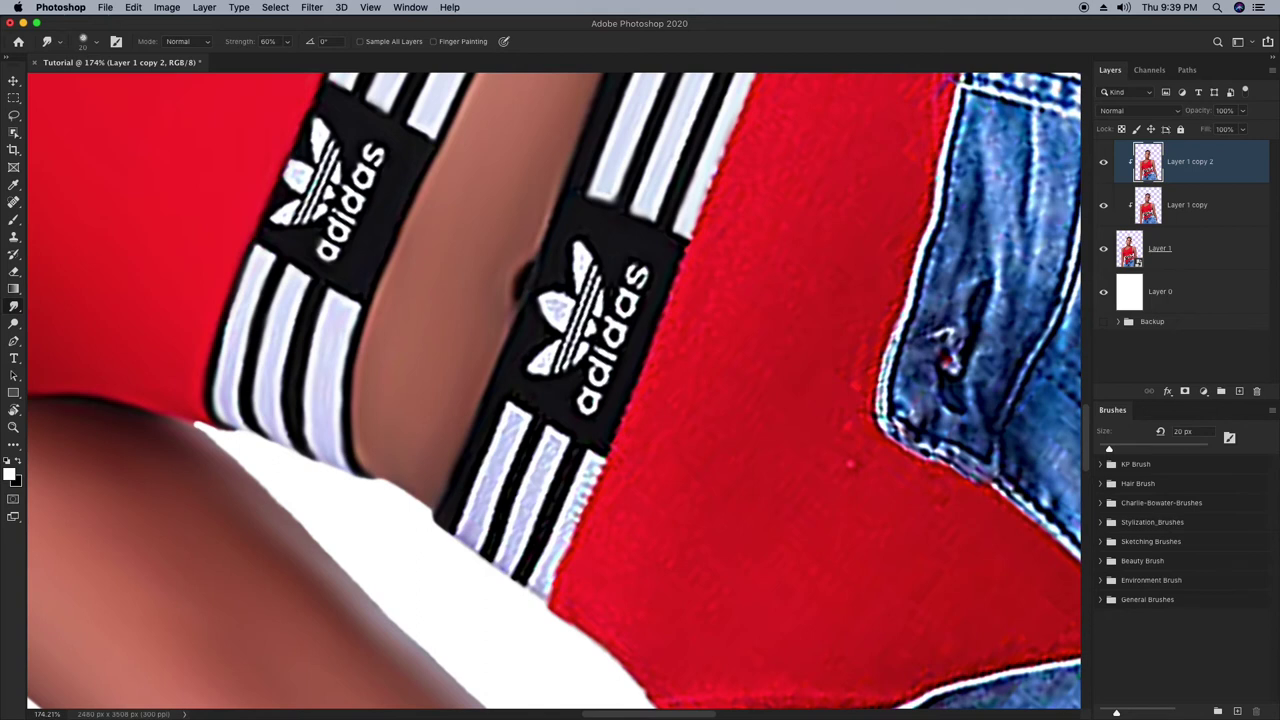
Smooth the short waistband stripes on the other side of the lower adidas label.
{"action": "left_click_drag", "start_coordinate": [488, 458], "coordinate": [462, 532]}
{"action": "left_click_drag", "start_coordinate": [516, 412], "coordinate": [480, 474]}
{"action": "left_click_drag", "start_coordinate": [508, 516], "coordinate": [486, 556]}
{"action": "left_click_drag", "start_coordinate": [554, 436], "coordinate": [508, 530]}
{"action": "left_click_drag", "start_coordinate": [556, 466], "coordinate": [530, 540]}
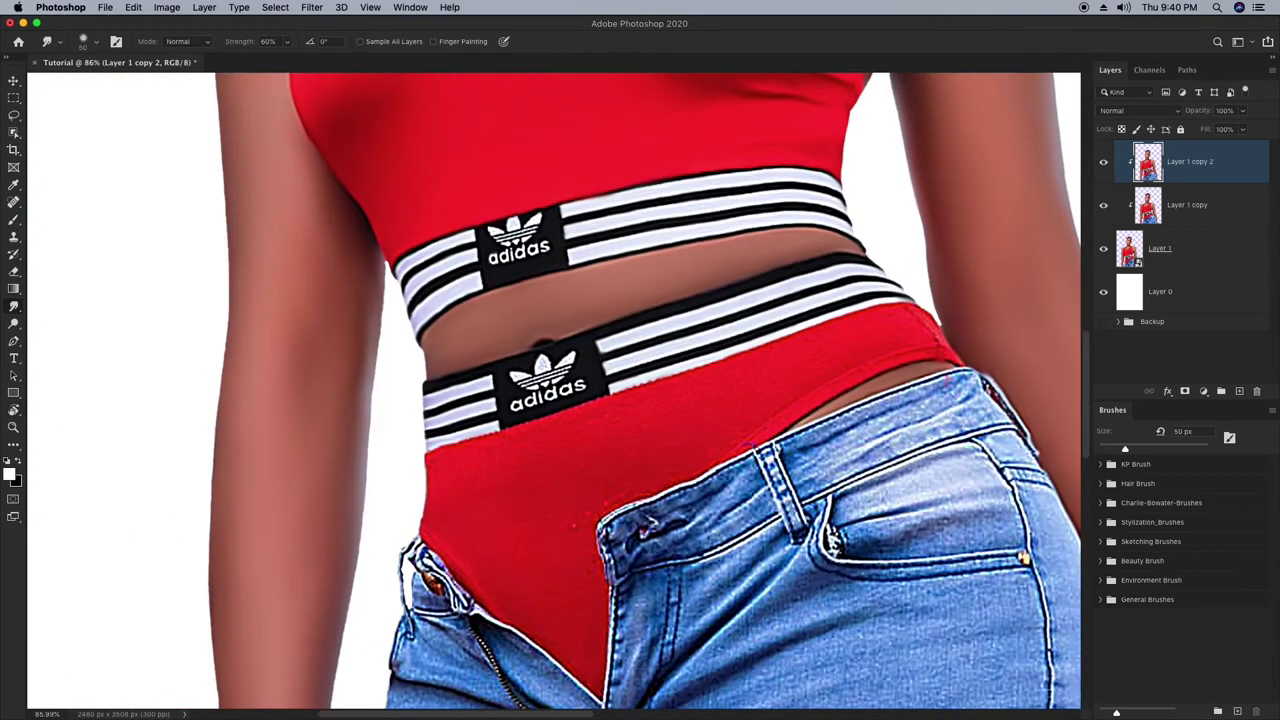
Smooth the red fabric between the lower waistband and the jeans, adjusting the brush size and rotating the canvas to suit.
{"action": "key", "text": "bracketleft"}
{"action": "key", "text": "bracketleft"}
{"action": "key", "text": "bracketleft"}
{"action": "key", "text": "bracketleft"}
{"action": "key", "text": "bracketleft"}
{"action": "key", "text": "bracketleft"}
{"action": "key", "text": "bracketright"}
{"action": "key", "text": "r"}
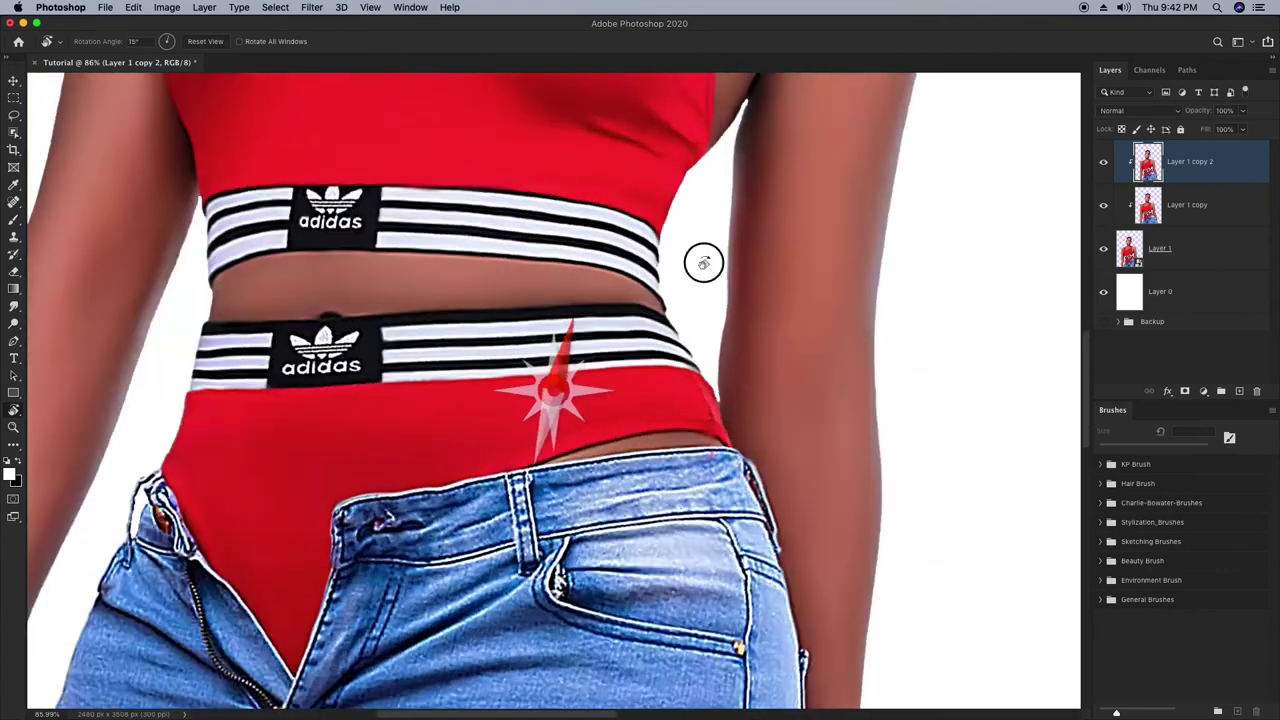
{"action": "scroll", "coordinate": [700, 263], "scroll_direction": "up", "scroll_amount": 3}
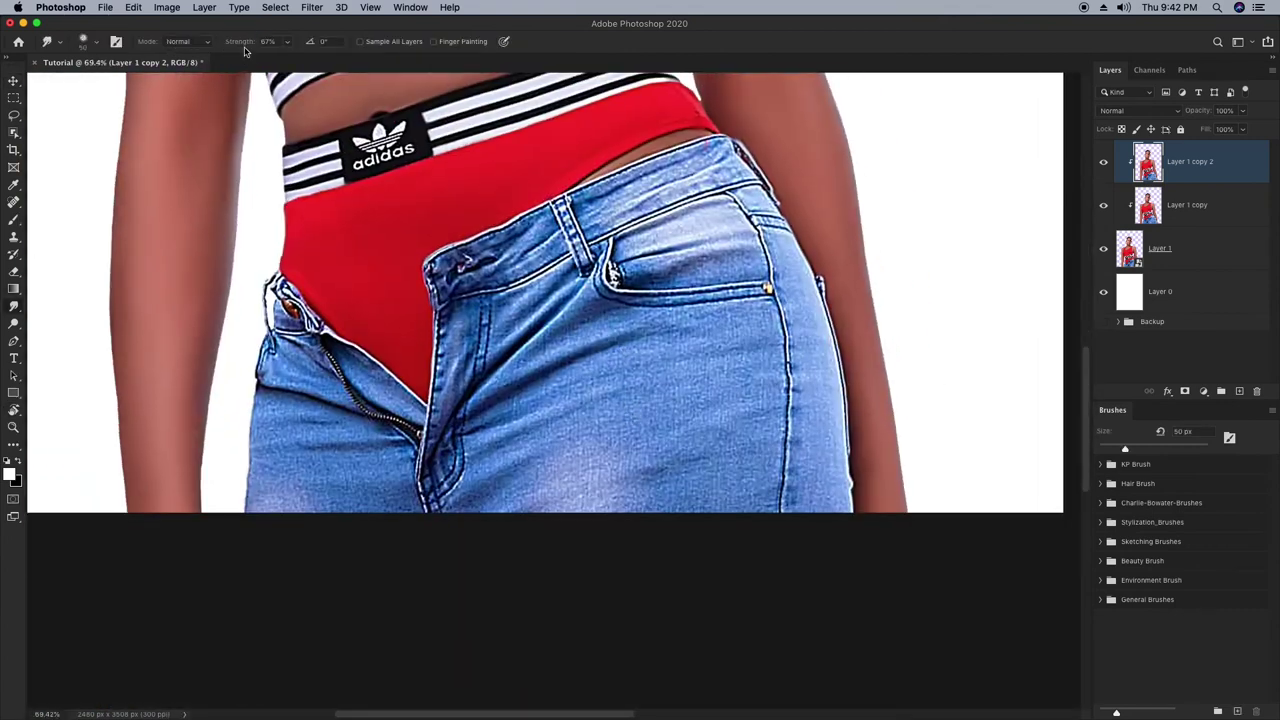
Smudge the denim texture on the front thigh of the jeans with a 60 px brush at 67% strength.
{"action": "key", "text": "]"}
{"action": "key", "text": "]"}
{"action": "key", "text": "]"}
{"action": "key", "text": "]"}
{"action": "key", "text": "]"}
{"action": "mouse_move", "coordinate": [754, 471]}
{"action": "left_mouse_down"}
{"action": "mouse_move", "coordinate": [683, 496]}
{"action": "mouse_move", "coordinate": [490, 517]}
{"action": "mouse_move", "coordinate": [629, 467]}
{"action": "left_mouse_up"}
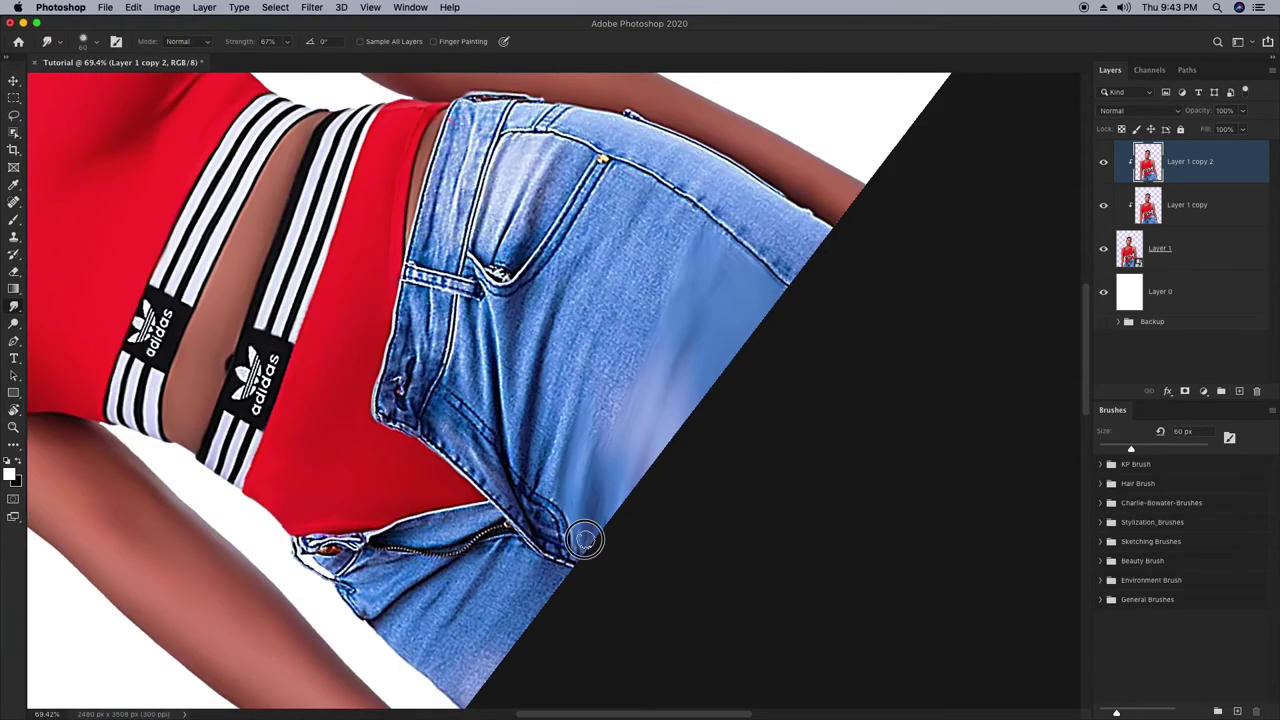
{"action": "mouse_move", "coordinate": [725, 278]}
{"action": "left_mouse_down"}
{"action": "mouse_move", "coordinate": [643, 277]}
{"action": "mouse_move", "coordinate": [687, 218]}
{"action": "mouse_move", "coordinate": [638, 258]}
{"action": "mouse_move", "coordinate": [560, 460]}
{"action": "mouse_move", "coordinate": [520, 407]}
{"action": "mouse_move", "coordinate": [543, 400]}
{"action": "mouse_move", "coordinate": [533, 306]}
{"action": "mouse_move", "coordinate": [636, 180]}
{"action": "mouse_move", "coordinate": [651, 185]}
{"action": "mouse_move", "coordinate": [649, 277]}
{"action": "left_mouse_up"}
Smooth the jeans' fly folds, waistband and belt loop with a smaller Smudge brush.
{"action": "key", "text": "["}
{"action": "key", "text": "["}
{"action": "mouse_move", "coordinate": [510, 510]}
{"action": "left_mouse_down"}
{"action": "mouse_move", "coordinate": [461, 426]}
{"action": "mouse_move", "coordinate": [475, 440]}
{"action": "mouse_move", "coordinate": [480, 325]}
{"action": "mouse_move", "coordinate": [470, 400]}
{"action": "mouse_move", "coordinate": [505, 328]}
{"action": "mouse_move", "coordinate": [492, 436]}
{"action": "left_mouse_up"}
{"action": "mouse_move", "coordinate": [520, 493]}
{"action": "left_mouse_down"}
{"action": "mouse_move", "coordinate": [421, 432]}
{"action": "mouse_move", "coordinate": [402, 338]}
{"action": "mouse_move", "coordinate": [435, 335]}
{"action": "mouse_move", "coordinate": [410, 366]}
{"action": "mouse_move", "coordinate": [409, 341]}
{"action": "mouse_move", "coordinate": [418, 428]}
{"action": "mouse_move", "coordinate": [488, 122]}
{"action": "mouse_move", "coordinate": [436, 222]}
{"action": "mouse_move", "coordinate": [448, 132]}
{"action": "mouse_move", "coordinate": [445, 237]}
{"action": "mouse_move", "coordinate": [444, 168]}
{"action": "left_mouse_up"}
{"action": "left_click_drag", "start_coordinate": [408, 272], "coordinate": [474, 290]}
{"action": "mouse_move", "coordinate": [457, 208]}
{"action": "left_mouse_down"}
{"action": "mouse_move", "coordinate": [471, 122]}
{"action": "mouse_move", "coordinate": [326, 257]}
{"action": "left_mouse_up"}
Rotate the canvas and smooth the jeans' outer side panel up to the pocket, using 50 px and 30 px brushes.
{"action": "key", "text": "r"}
{"action": "key", "text": "["}
{"action": "key", "text": "["}
{"action": "key", "text": "["}
{"action": "key", "text": "["}
{"action": "key", "text": "["}
{"action": "mouse_move", "coordinate": [308, 217]}
{"action": "left_mouse_down"}
{"action": "mouse_move", "coordinate": [380, 297]}
{"action": "mouse_move", "coordinate": [480, 194]}
{"action": "left_mouse_up"}
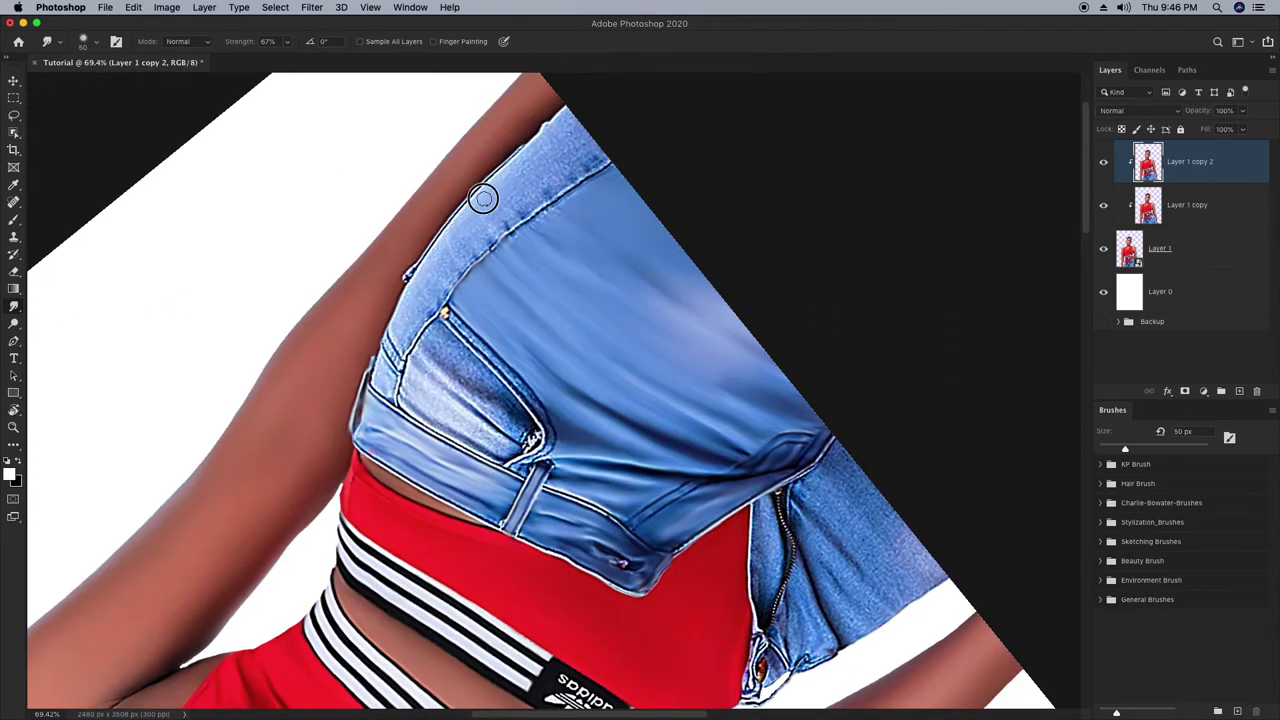
{"action": "key", "text": "bracketright"}
{"action": "key", "text": "bracketright"}
{"action": "key", "text": "bracketright"}
{"action": "key", "text": "bracketright"}
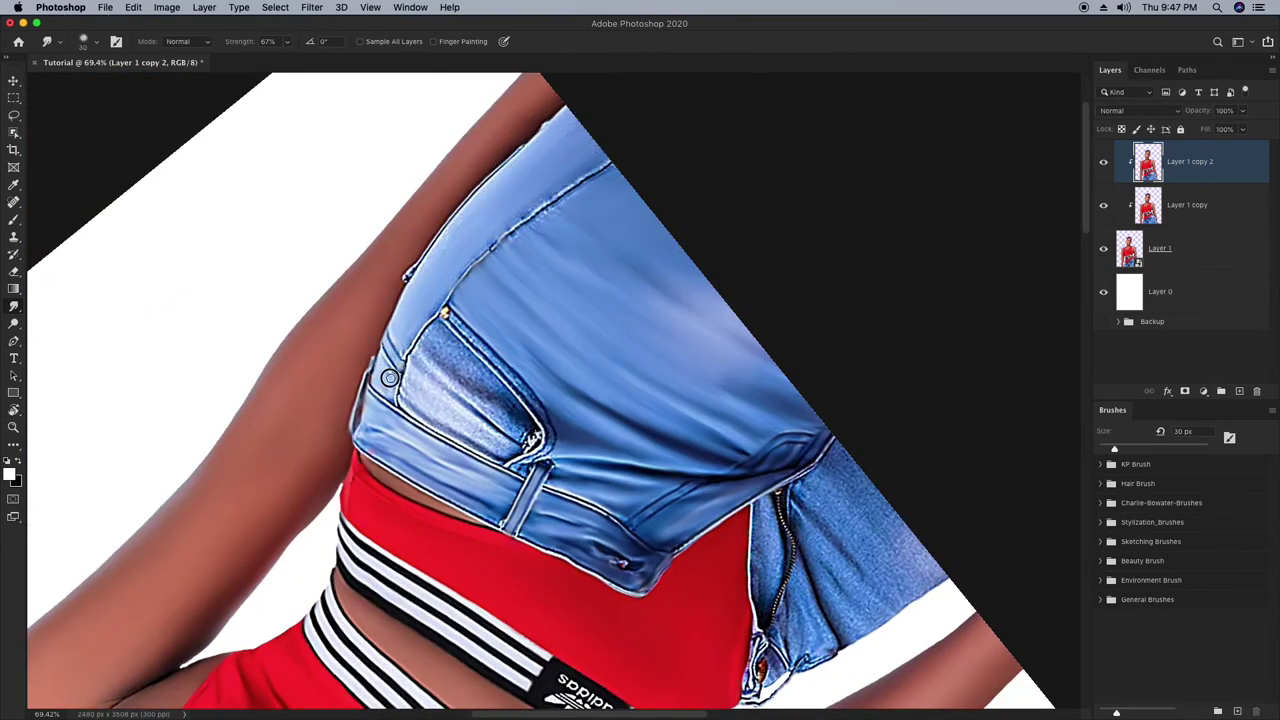
{"action": "left_click_drag", "start_coordinate": [386, 345], "coordinate": [468, 350]}
Smooth the denim in and around the front pocket with a larger Smudge brush.
{"action": "key", "text": "bracketright"}
{"action": "key", "text": "bracketright"}
{"action": "key", "text": "bracketright"}
{"action": "mouse_move", "coordinate": [540, 262]}
{"action": "left_mouse_down"}
{"action": "mouse_move", "coordinate": [503, 388]}
{"action": "mouse_move", "coordinate": [518, 400]}
{"action": "mouse_move", "coordinate": [474, 400]}
{"action": "left_mouse_up"}
{"action": "left_click_drag", "start_coordinate": [664, 271], "coordinate": [772, 314]}
{"action": "left_click_drag", "start_coordinate": [570, 207], "coordinate": [650, 211]}
{"action": "key", "text": "Escape"}
{"action": "key", "text": "bracketright"}
{"action": "key", "text": "bracketright"}
{"action": "left_click_drag", "start_coordinate": [418, 474], "coordinate": [482, 493]}
{"action": "left_click_drag", "start_coordinate": [391, 451], "coordinate": [482, 456]}
{"action": "mouse_move", "coordinate": [330, 435]}
{"action": "left_mouse_down"}
{"action": "mouse_move", "coordinate": [400, 405]}
{"action": "mouse_move", "coordinate": [477, 438]}
{"action": "mouse_move", "coordinate": [342, 423]}
{"action": "mouse_move", "coordinate": [377, 423]}
{"action": "left_mouse_up"}
Smudge the smaller denim details and seam edges of the jeans with a reduced brush.
{"action": "key", "text": "bracketleft"}
{"action": "key", "text": "bracketleft"}
{"action": "left_click_drag", "start_coordinate": [346, 358], "coordinate": [417, 392]}
{"action": "left_click_drag", "start_coordinate": [360, 338], "coordinate": [387, 377]}
{"action": "key", "text": "bracketleft"}
{"action": "key", "text": "bracketleft"}
{"action": "left_click_drag", "start_coordinate": [358, 312], "coordinate": [400, 322]}
{"action": "left_click_drag", "start_coordinate": [354, 270], "coordinate": [352, 306]}
{"action": "mouse_move", "coordinate": [360, 284]}
{"action": "left_mouse_down"}
{"action": "mouse_move", "coordinate": [492, 406]}
{"action": "mouse_move", "coordinate": [507, 498]}
{"action": "left_mouse_up"}
Smooth the remaining denim beside the open zipper with a larger brush and return the canvas to an upright view of the whole figure.
{"action": "key", "text": "bracketright"}
{"action": "key", "text": "bracketright"}
{"action": "key", "text": "bracketright"}
{"action": "key", "text": "bracketright"}
{"action": "key", "text": "bracketright"}
{"action": "key", "text": "bracketright"}
{"action": "key", "text": "r"}
{"action": "left_click_drag", "start_coordinate": [651, 442], "coordinate": [661, 365]}
{"action": "key", "text": "bracketright"}
{"action": "key", "text": "bracketright"}
{"action": "left_click_drag", "start_coordinate": [478, 209], "coordinate": [467, 240]}
{"action": "key", "text": "r"}
{"action": "left_click_drag", "start_coordinate": [660, 340], "coordinate": [668, 430]}
{"action": "scroll", "coordinate": [785, 340], "scroll_direction": "down", "scroll_amount": 8}
{"action": "left_click_drag", "start_coordinate": [780, 263], "coordinate": [658, 504]}
{"action": "key", "text": "r"}
{"action": "left_click_drag", "start_coordinate": [612, 360], "coordinate": [611, 366]}
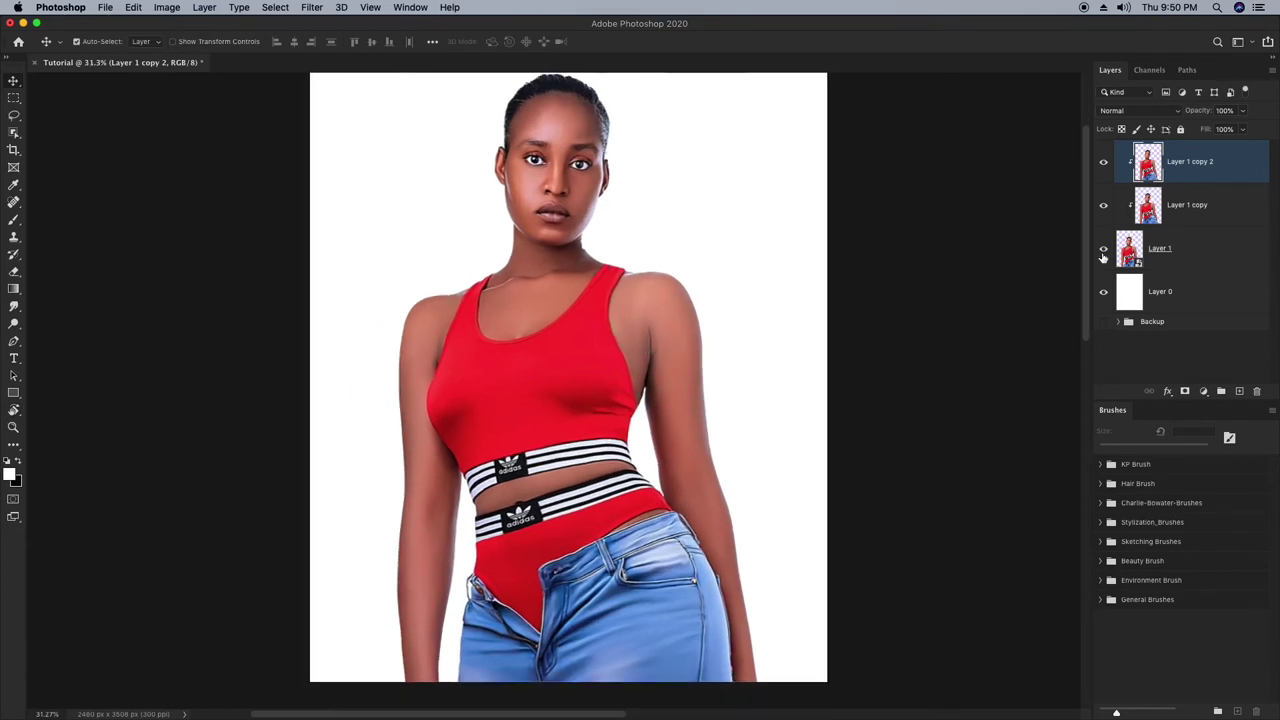
Add a Solid Color fill layer above the merged figure, set its blend mode to Color and pick a reddish-brown skin tone.
{"action": "left_click", "coordinate": [1204, 391]}
{"action": "left_click", "coordinate": [1228, 405]}
{"action": "left_click", "coordinate": [772, 272]}
{"action": "left_click", "coordinate": [1163, 111]}
{"action": "left_click", "coordinate": [1114, 400]}
{"action": "double_click", "coordinate": [1130, 161]}
{"action": "left_click_drag", "start_coordinate": [578, 248], "coordinate": [760, 184]}
{"action": "left_click", "coordinate": [945, 208]}
Clip the color fill to the figure layer, invert its mask to black and ready a brush for painting the mask.
{"action": "left_click", "coordinate": [1160, 183], "text": "alt"}
{"action": "left_click", "coordinate": [1184, 162]}
{"action": "key", "text": "super+i"}
{"action": "right_click", "coordinate": [514, 188]}
{"action": "left_click", "coordinate": [720, 63]}
Paint white on the color fill's mask over the forehead and cheeks to bring in the skin tone.
{"action": "scroll", "coordinate": [560, 170], "scroll_direction": "up", "scroll_amount": 8}
{"action": "key", "text": "["}
{"action": "key", "text": "["}
{"action": "key", "text": "["}
{"action": "key", "text": "["}
{"action": "mouse_move", "coordinate": [417, 234]}
{"action": "left_mouse_down"}
{"action": "mouse_move", "coordinate": [565, 171]}
{"action": "mouse_move", "coordinate": [671, 313]}
{"action": "left_mouse_up"}
{"action": "key", "text": "]"}
{"action": "key", "text": "]"}
{"action": "key", "text": "]"}
{"action": "mouse_move", "coordinate": [671, 313]}
{"action": "left_mouse_down"}
{"action": "mouse_move", "coordinate": [537, 197]}
{"action": "mouse_move", "coordinate": [517, 327]}
{"action": "mouse_move", "coordinate": [660, 358]}
{"action": "mouse_move", "coordinate": [485, 295]}
{"action": "mouse_move", "coordinate": [409, 354]}
{"action": "mouse_move", "coordinate": [468, 418]}
{"action": "mouse_move", "coordinate": [572, 452]}
{"action": "left_mouse_up"}
Paint the skin tone into the tighter facial areas around the eyes, nose and mouth with a smaller mask brush.
{"action": "key", "text": "["}
{"action": "key", "text": "["}
{"action": "key", "text": "["}
{"action": "key", "text": "["}
{"action": "key", "text": "["}
{"action": "mouse_move", "coordinate": [606, 390]}
{"action": "left_mouse_down"}
{"action": "mouse_move", "coordinate": [596, 521]}
{"action": "mouse_move", "coordinate": [507, 569]}
{"action": "left_mouse_up"}
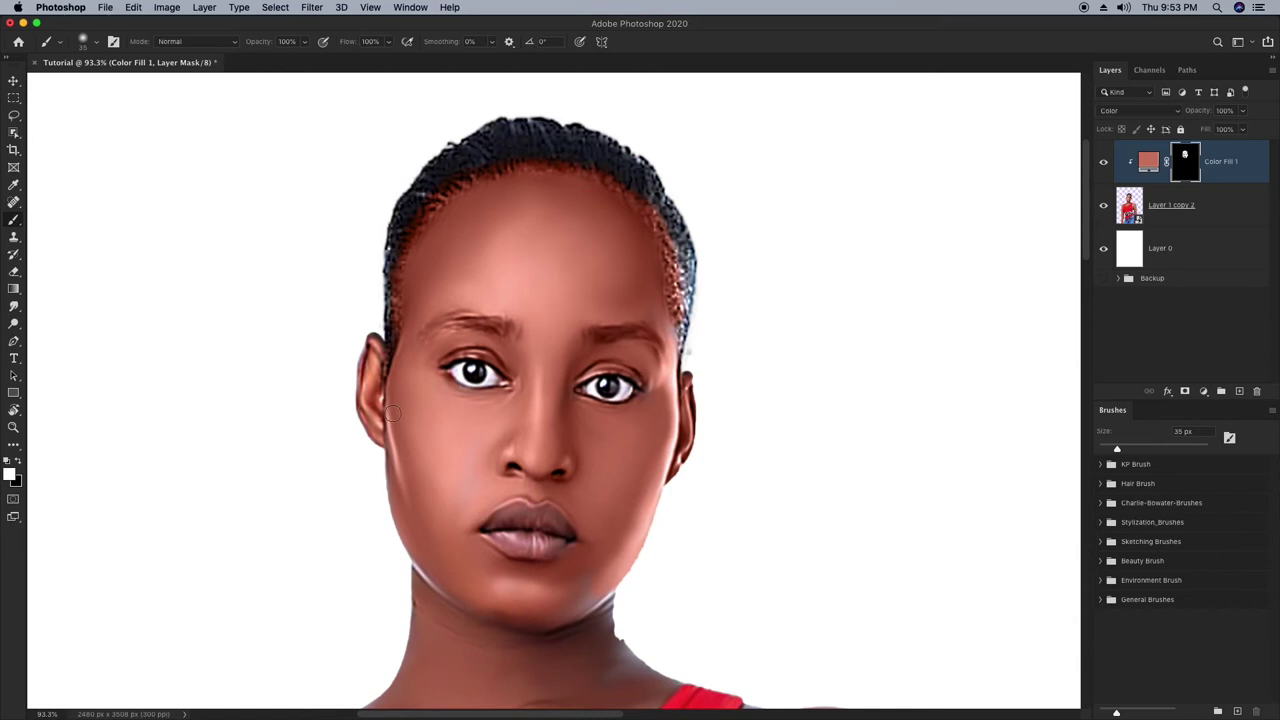
Extend the skin tone on the fill's mask over the ears and upper neck with an enlarged brush.
{"action": "key", "text": "bracketright"}
{"action": "key", "text": "bracketright"}
{"action": "key", "text": "bracketright"}
{"action": "scroll", "coordinate": [464, 481], "scroll_direction": "down", "scroll_amount": 5}
{"action": "left_click_drag", "start_coordinate": [464, 512], "coordinate": [540, 512]}
{"action": "mouse_move", "coordinate": [689, 373]}
{"action": "left_mouse_down"}
{"action": "mouse_move", "coordinate": [433, 408]}
{"action": "mouse_move", "coordinate": [691, 437]}
{"action": "left_mouse_up"}
Paint the skin tone on the color fill's mask over the woman's neck, adjusting the brush size around the edges.
{"action": "key", "text": "["}
{"action": "key", "text": "["}
{"action": "key", "text": "["}
{"action": "key", "text": "["}
{"action": "key", "text": "["}
{"action": "key", "text": "["}
{"action": "key", "text": "["}
{"action": "left_click_drag", "start_coordinate": [754, 394], "coordinate": [626, 558]}
{"action": "key", "text": "]"}
{"action": "key", "text": "]"}
{"action": "key", "text": "]"}
{"action": "left_click_drag", "start_coordinate": [504, 653], "coordinate": [634, 477]}
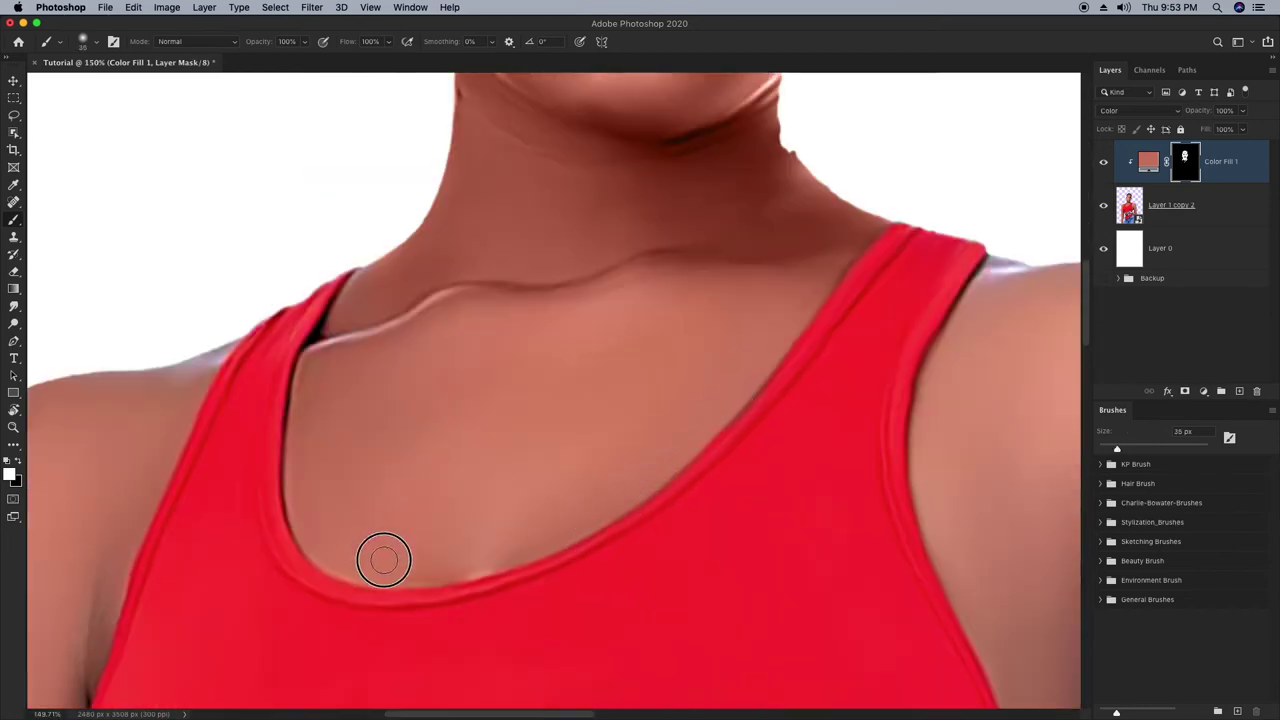
Paint the fill's mask over the chest and collarbones inside the tank top's neckline.
{"action": "key", "text": "bracketright"}
{"action": "key", "text": "bracketright"}
{"action": "key", "text": "bracketright"}
{"action": "key", "text": "bracketright"}
{"action": "key", "text": "bracketright"}
{"action": "key", "text": "bracketright"}
{"action": "key", "text": "bracketleft"}
{"action": "key", "text": "bracketleft"}
{"action": "key", "text": "bracketleft"}
{"action": "key", "text": "bracketleft"}
{"action": "key", "text": "bracketleft"}
{"action": "key", "text": "bracketleft"}
{"action": "key", "text": "bracketleft"}
{"action": "key", "text": "bracketleft"}
{"action": "scroll", "coordinate": [649, 363], "scroll_direction": "down", "scroll_amount": 3}
{"action": "mouse_move", "coordinate": [847, 463]}
{"action": "left_mouse_down"}
{"action": "mouse_move", "coordinate": [569, 463]}
{"action": "mouse_move", "coordinate": [599, 279]}
{"action": "left_mouse_up"}
{"action": "mouse_move", "coordinate": [598, 553]}
{"action": "left_mouse_down"}
{"action": "mouse_move", "coordinate": [573, 473]}
{"action": "mouse_move", "coordinate": [597, 557]}
{"action": "left_mouse_up"}
Extend the skin tone on the fill's mask over the shoulders and down both arms with an enlarged brush.
{"action": "key", "text": "bracketright"}
{"action": "key", "text": "bracketright"}
{"action": "key", "text": "bracketright"}
{"action": "key", "text": "bracketright"}
{"action": "key", "text": "bracketright"}
{"action": "key", "text": "bracketright"}
{"action": "key", "text": "bracketright"}
{"action": "key", "text": "bracketright"}
{"action": "key", "text": "bracketright"}
{"action": "key", "text": "bracketright"}
{"action": "key", "text": "bracketright"}
{"action": "key", "text": "bracketright"}
{"action": "key", "text": "bracketright"}
{"action": "key", "text": "bracketright"}
{"action": "left_click_drag", "start_coordinate": [614, 286], "coordinate": [582, 418]}
{"action": "mouse_move", "coordinate": [760, 670]}
{"action": "left_mouse_down"}
{"action": "mouse_move", "coordinate": [660, 305]}
{"action": "mouse_move", "coordinate": [656, 515]}
{"action": "left_mouse_up"}
{"action": "mouse_move", "coordinate": [743, 545]}
{"action": "left_mouse_down"}
{"action": "mouse_move", "coordinate": [640, 247]}
{"action": "mouse_move", "coordinate": [671, 508]}
{"action": "left_mouse_up"}
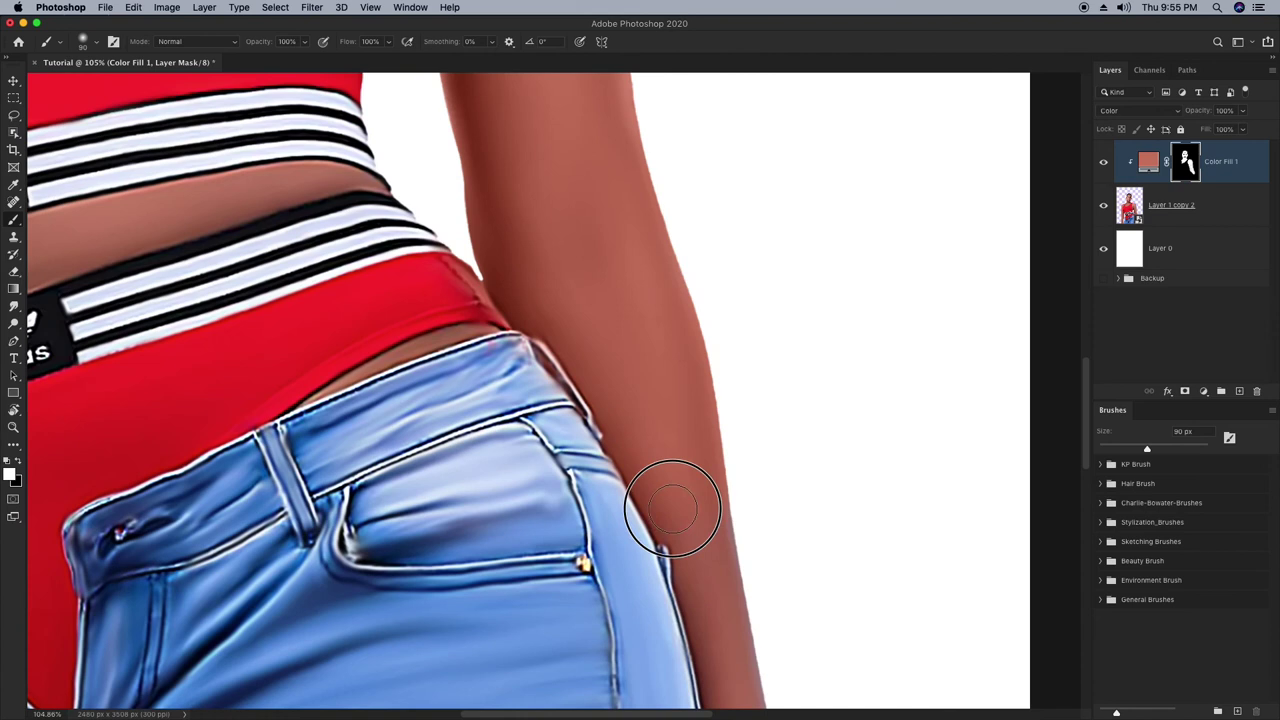
{"action": "left_click_drag", "start_coordinate": [710, 600], "coordinate": [641, 277]}
{"action": "left_click_drag", "start_coordinate": [655, 400], "coordinate": [683, 563]}
{"action": "mouse_move", "coordinate": [750, 461]}
{"action": "left_mouse_down"}
{"action": "mouse_move", "coordinate": [663, 386]}
{"action": "mouse_move", "coordinate": [811, 510]}
{"action": "left_mouse_up"}
{"action": "left_click_drag", "start_coordinate": [484, 200], "coordinate": [490, 627]}
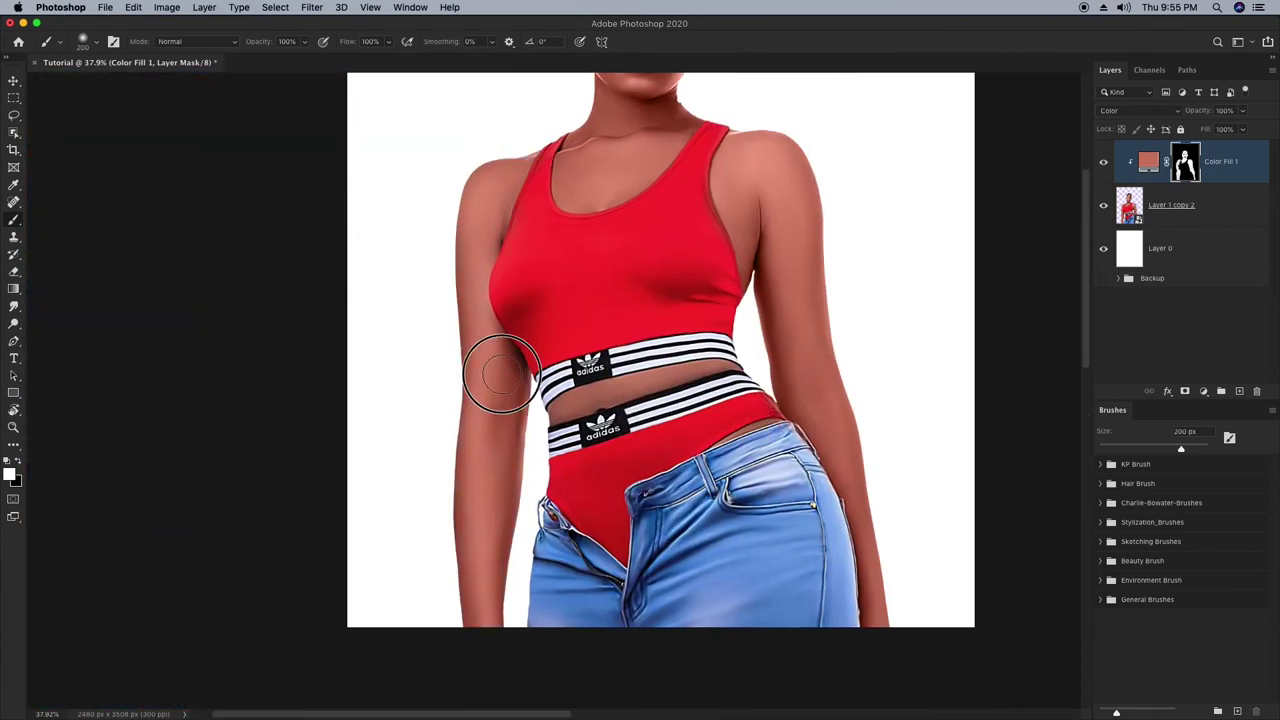
Paint the skin tone on the fill's mask over the bare midriff between the two striped bands with a smaller brush.
{"action": "scroll", "coordinate": [503, 373], "scroll_direction": "up", "scroll_amount": 3}
{"action": "key", "text": "bracketleft"}
{"action": "key", "text": "bracketleft"}
{"action": "key", "text": "bracketleft"}
{"action": "key", "text": "bracketleft"}
{"action": "key", "text": "bracketleft"}
{"action": "key", "text": "bracketleft"}
{"action": "key", "text": "bracketleft"}
{"action": "key", "text": "bracketleft"}
{"action": "key", "text": "bracketleft"}
{"action": "left_click_drag", "start_coordinate": [433, 377], "coordinate": [418, 415]}
{"action": "left_click_drag", "start_coordinate": [450, 480], "coordinate": [422, 292]}
{"action": "left_click_drag", "start_coordinate": [690, 440], "coordinate": [640, 320]}
Paint the narrow skin strip at the hip between the red bodysuit and the jeans with a 15 px brush.
{"action": "scroll", "coordinate": [542, 387], "scroll_direction": "up", "scroll_amount": 2}
{"action": "key", "text": "bracketleft"}
{"action": "key", "text": "bracketleft"}
{"action": "key", "text": "bracketleft"}
{"action": "key", "text": "bracketleft"}
{"action": "key", "text": "bracketleft"}
{"action": "key", "text": "bracketleft"}
{"action": "key", "text": "bracketleft"}
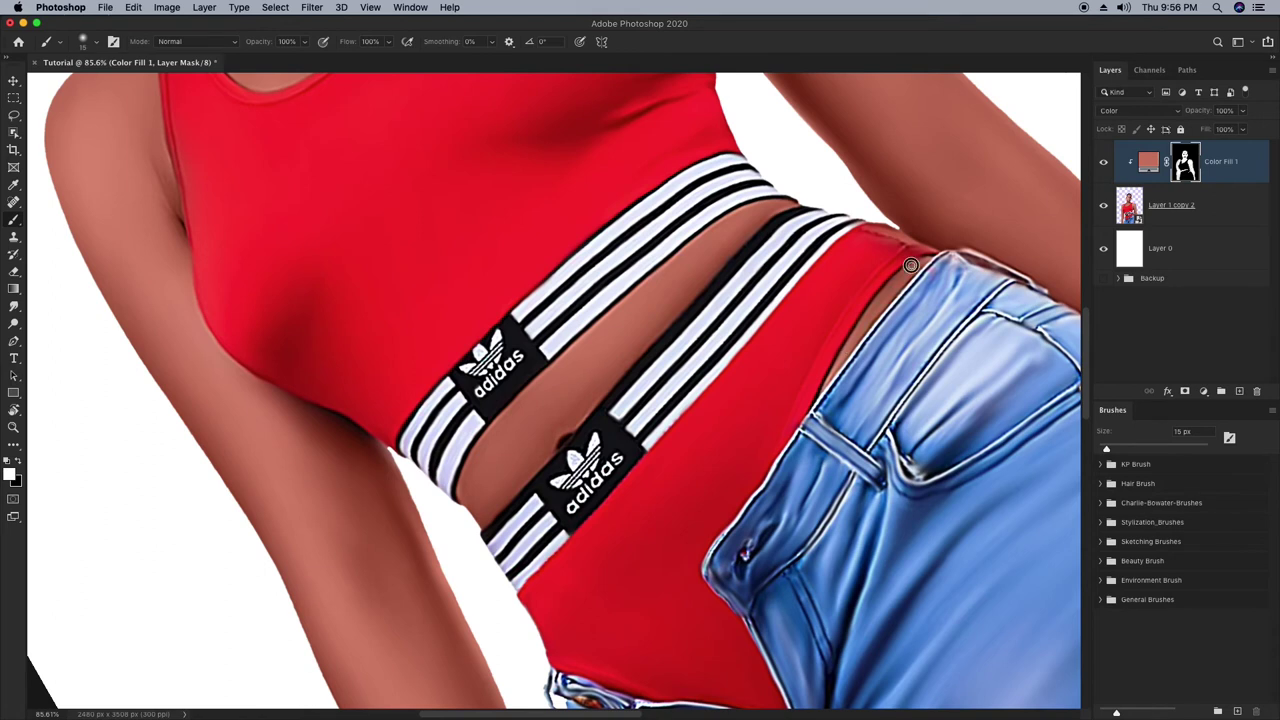
{"action": "key", "text": "r"}
{"action": "left_click_drag", "start_coordinate": [583, 137], "coordinate": [734, 206]}
Widen the canvas to about 4600 px and place the original photo copy from the Backup group beside the painted figure.
{"action": "scroll", "coordinate": [740, 345], "scroll_direction": "down", "scroll_amount": 5}
{"action": "left_click_drag", "start_coordinate": [763, 360], "coordinate": [753, 376]}
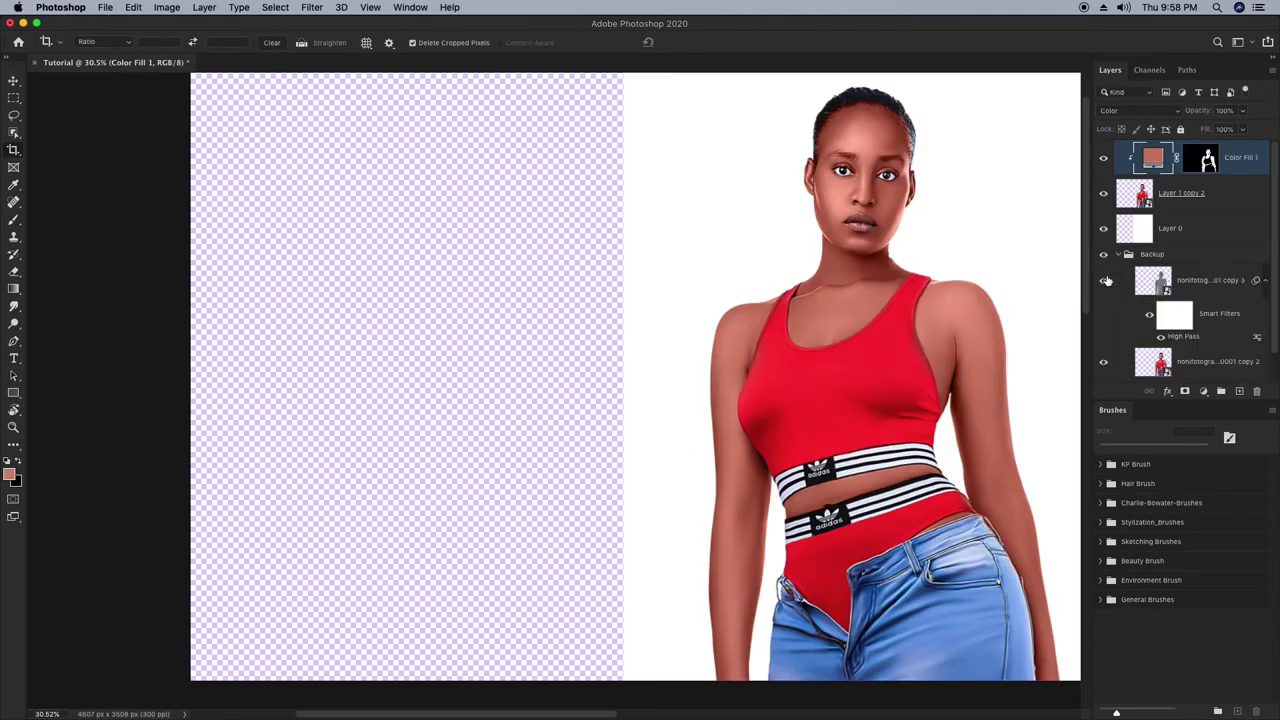
{"action": "left_click", "coordinate": [1175, 361]}
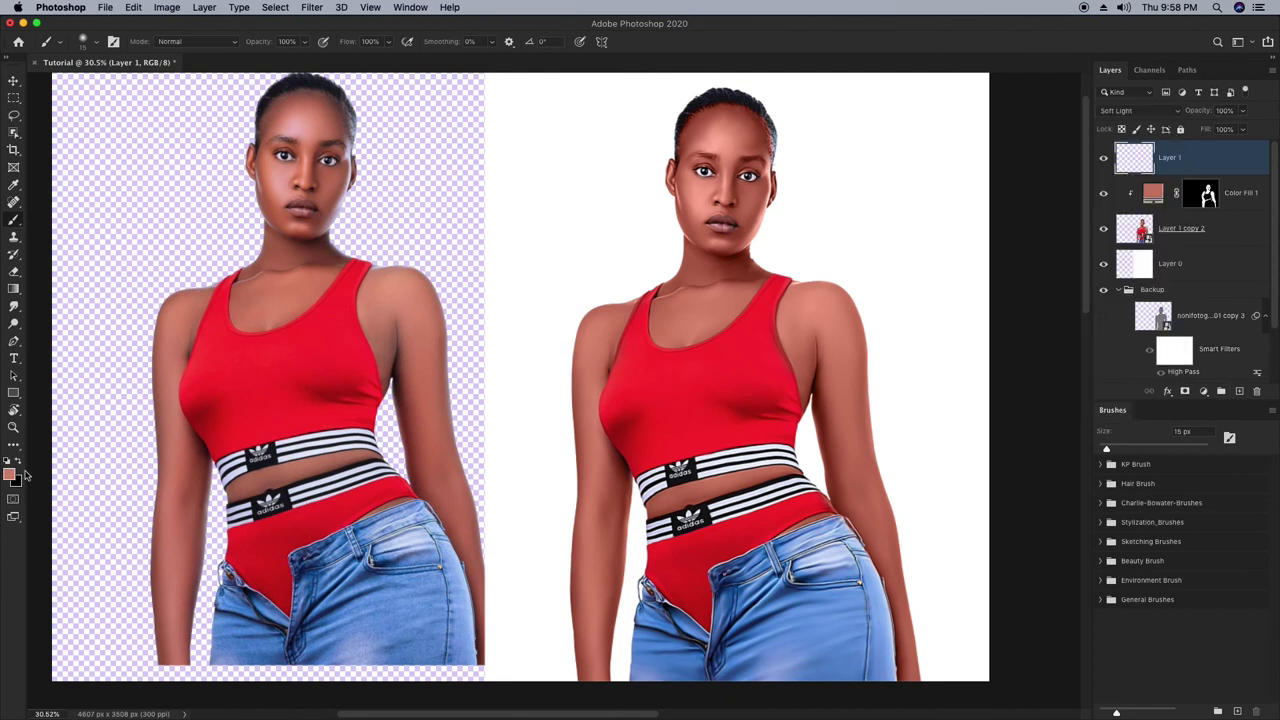
Paint faint white highlights on the face on a clipped Soft Light layer, with the brush at 20% opacity.
{"action": "left_click", "coordinate": [7, 461]}
{"action": "left_click", "coordinate": [18, 461]}
{"action": "double_click", "coordinate": [287, 42]}
{"action": "type", "text": "20"}
{"action": "scroll", "coordinate": [700, 277], "scroll_direction": "up", "scroll_amount": 3}
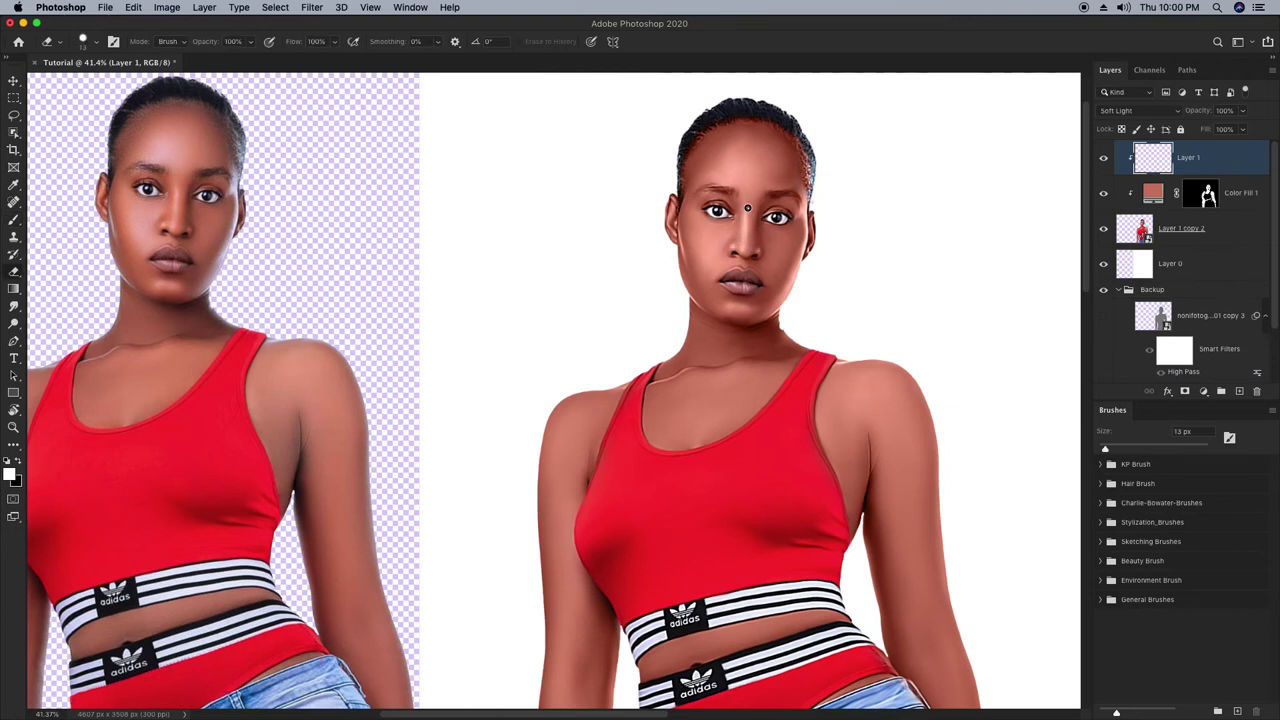
{"action": "key", "text": "bracketright"}
{"action": "key", "text": "bracketright"}
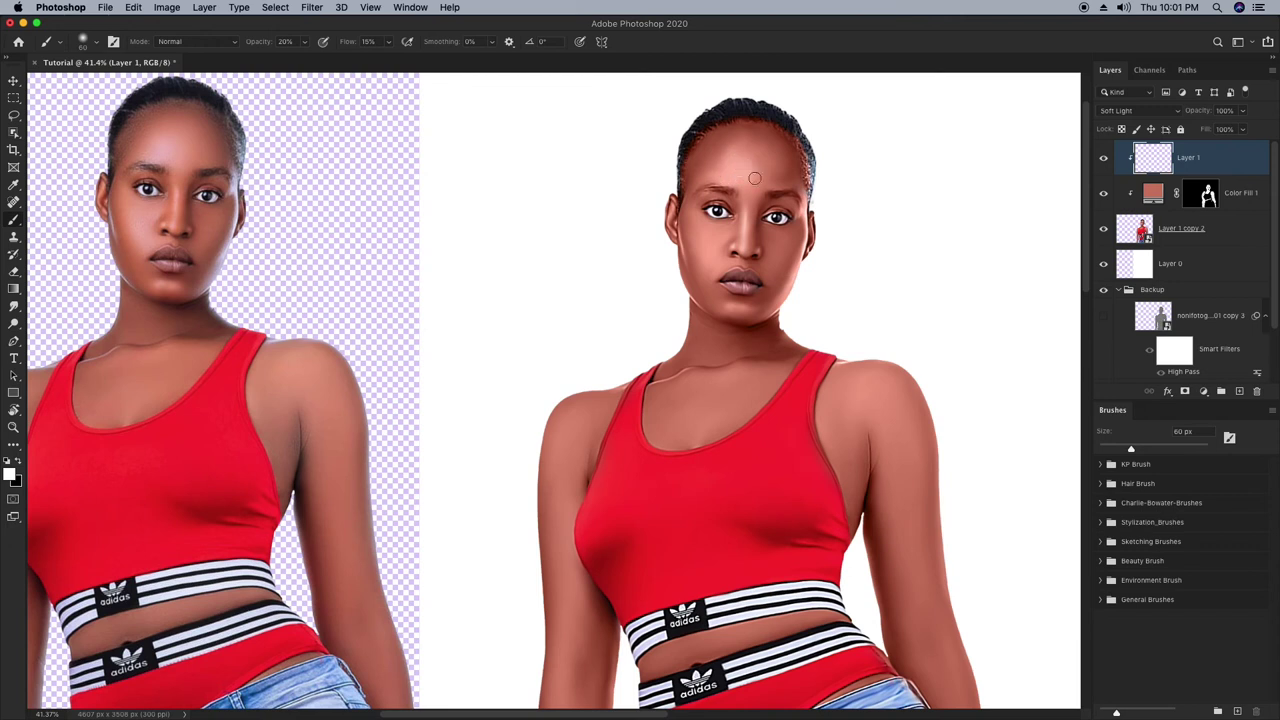
Save the document as Tutorial.psd.
{"action": "key", "text": "super+s"}
{"action": "key", "text": "Return"}
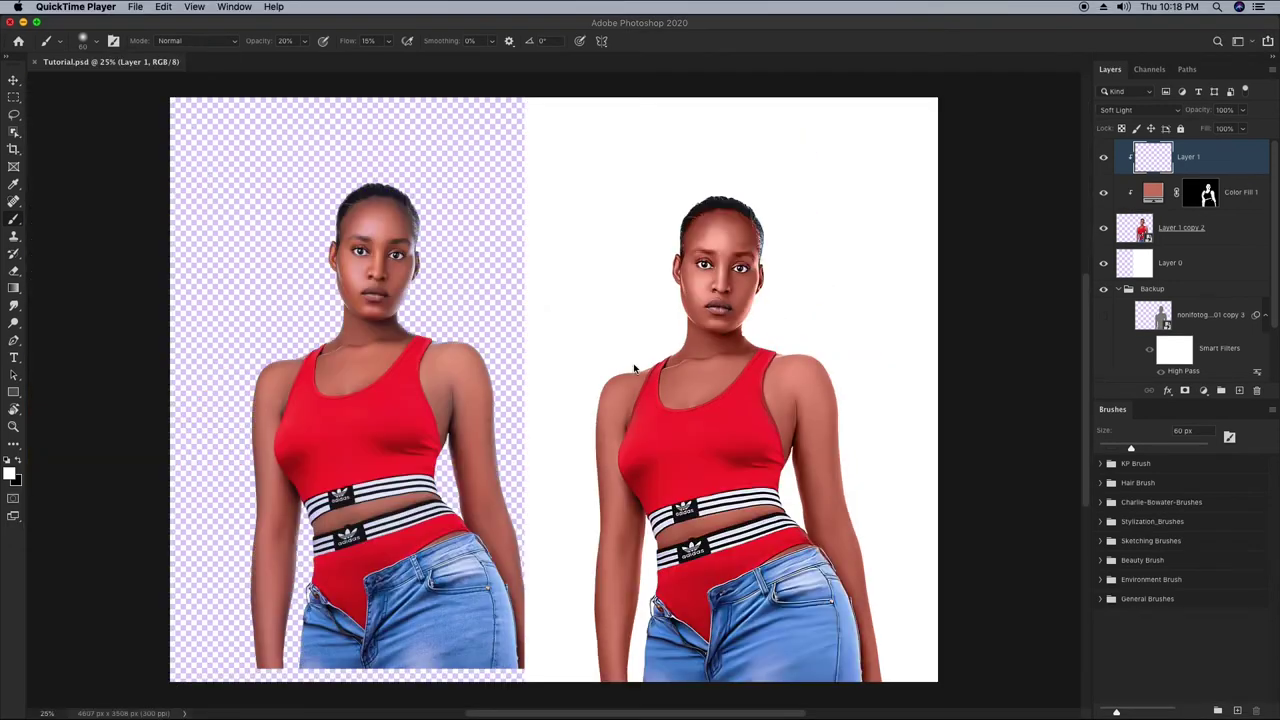
{"action": "left_click", "coordinate": [634, 368]}
Build up white highlights on the face, neck and collarbones with a 20 to 30 px brush at 30% opacity.
{"action": "left_click_drag", "start_coordinate": [680, 338], "coordinate": [826, 397]}
{"action": "key", "text": "bracketleft"}
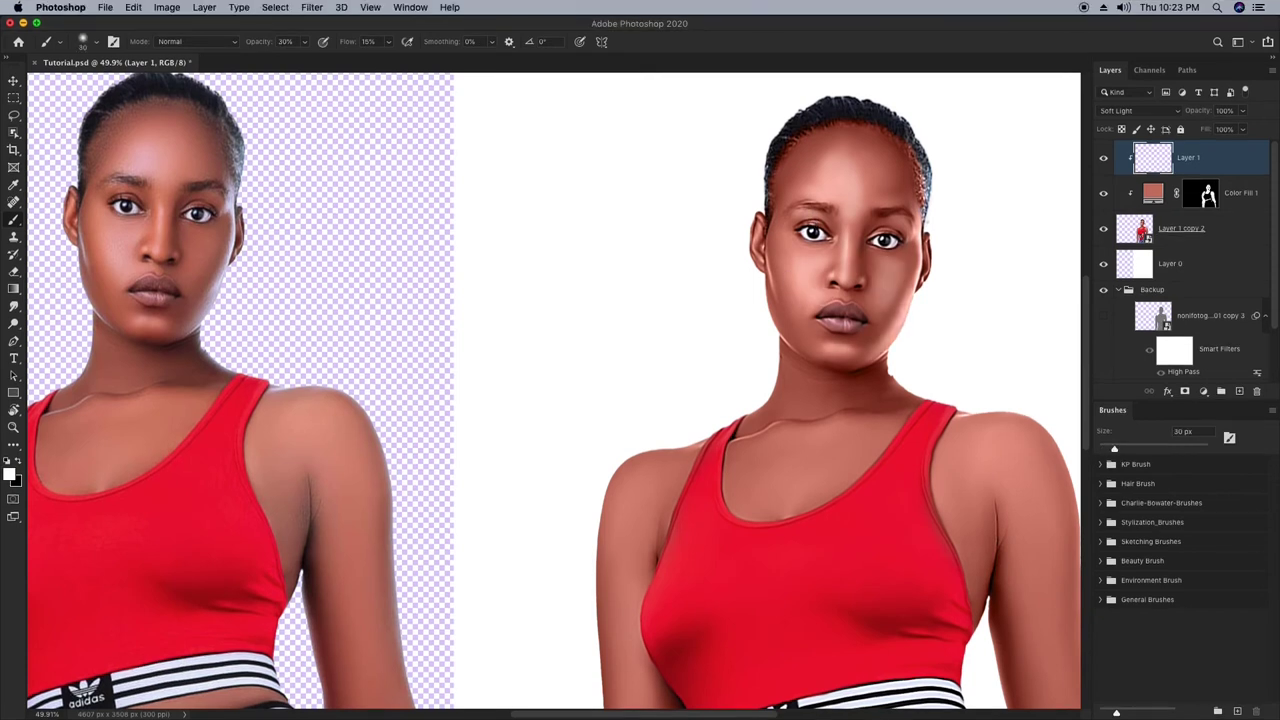
{"action": "key", "text": "r"}
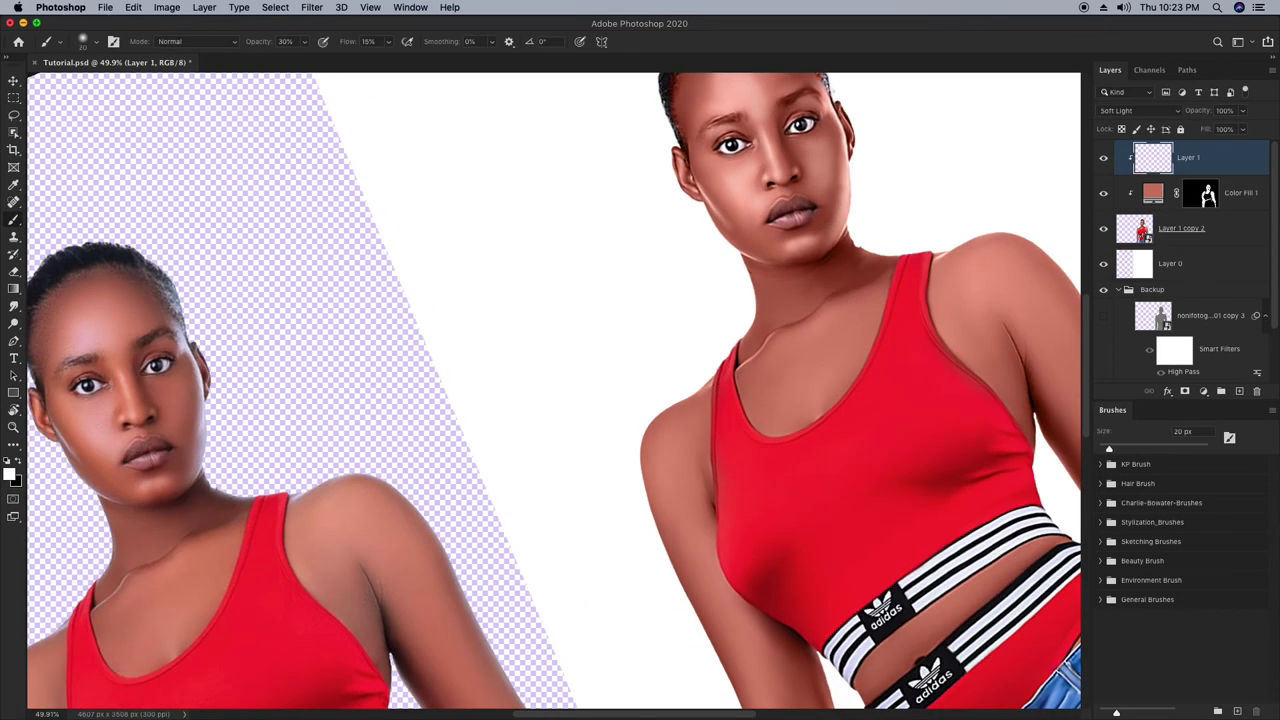
{"action": "key", "text": "Escape"}
{"action": "scroll", "coordinate": [554, 390], "scroll_direction": "left", "scroll_amount": 2}
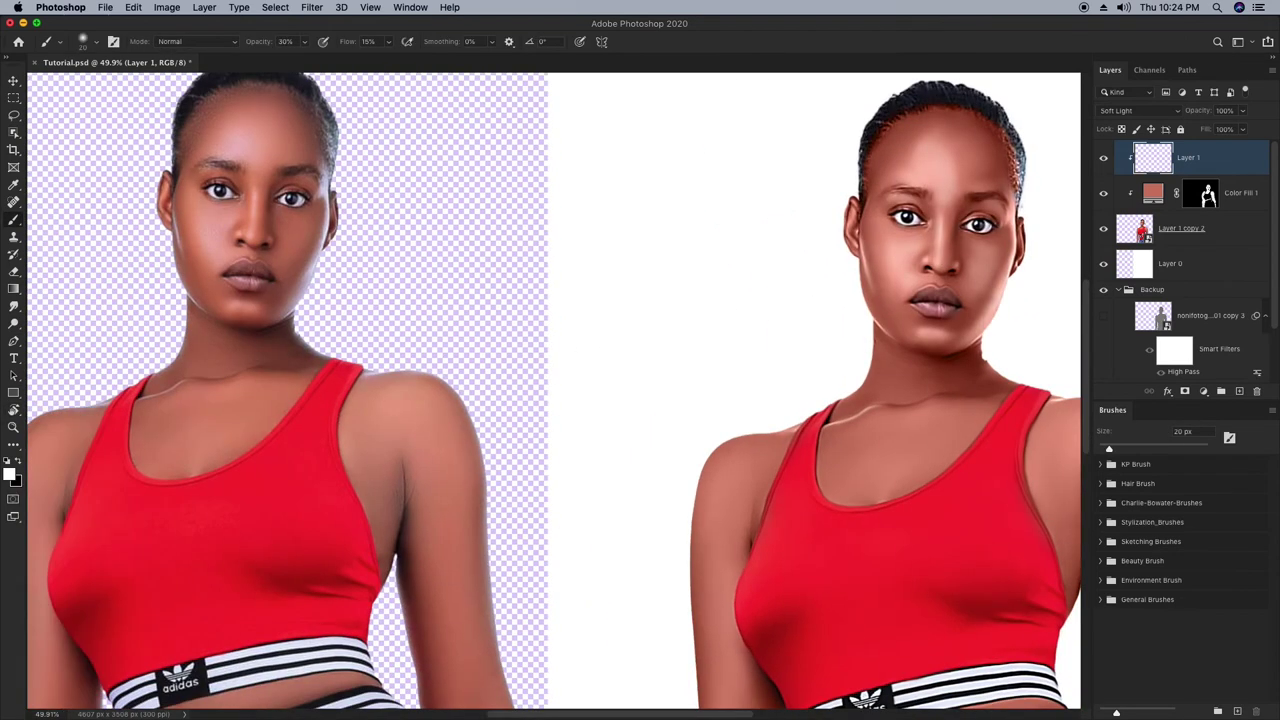
{"action": "scroll", "coordinate": [554, 390], "scroll_direction": "right", "scroll_amount": 1}
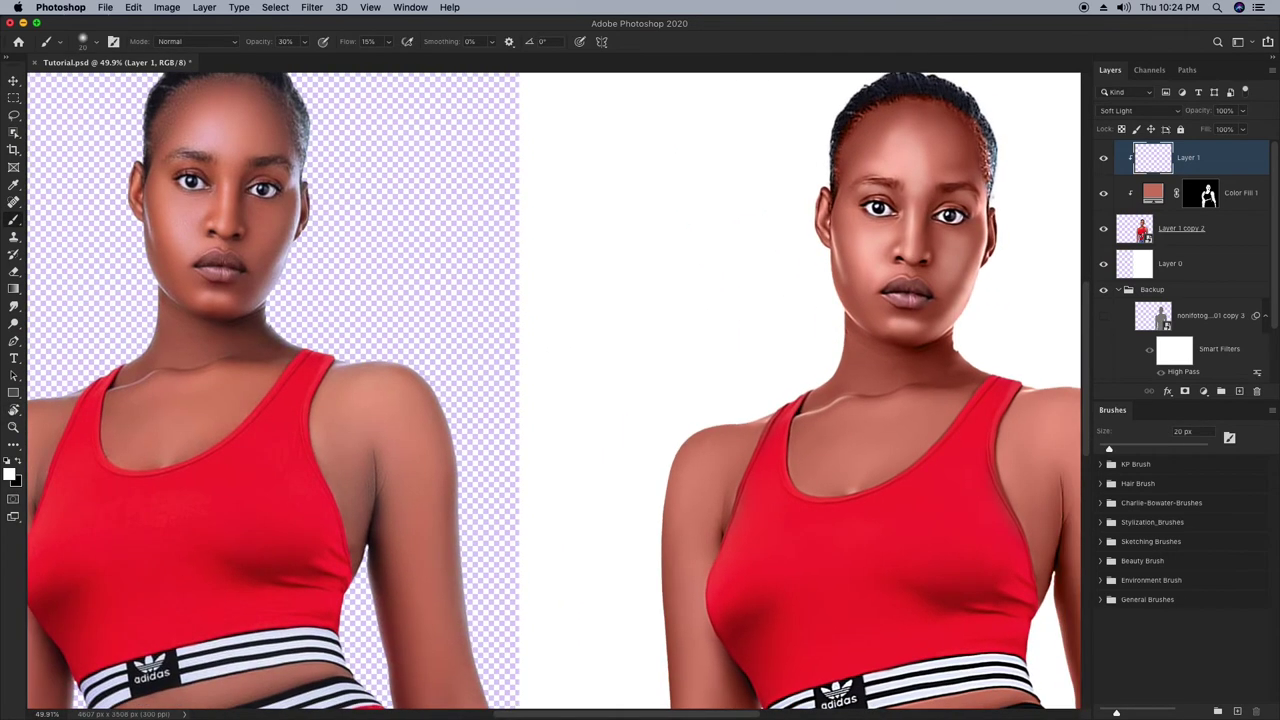
Paint white highlights down the arm farther from the open jeans pocket with a 50 to 90 px brush.
{"action": "scroll", "coordinate": [554, 390], "scroll_direction": "down", "scroll_amount": 3}
{"action": "key", "text": "]"}
{"action": "key", "text": "]"}
{"action": "key", "text": "]"}
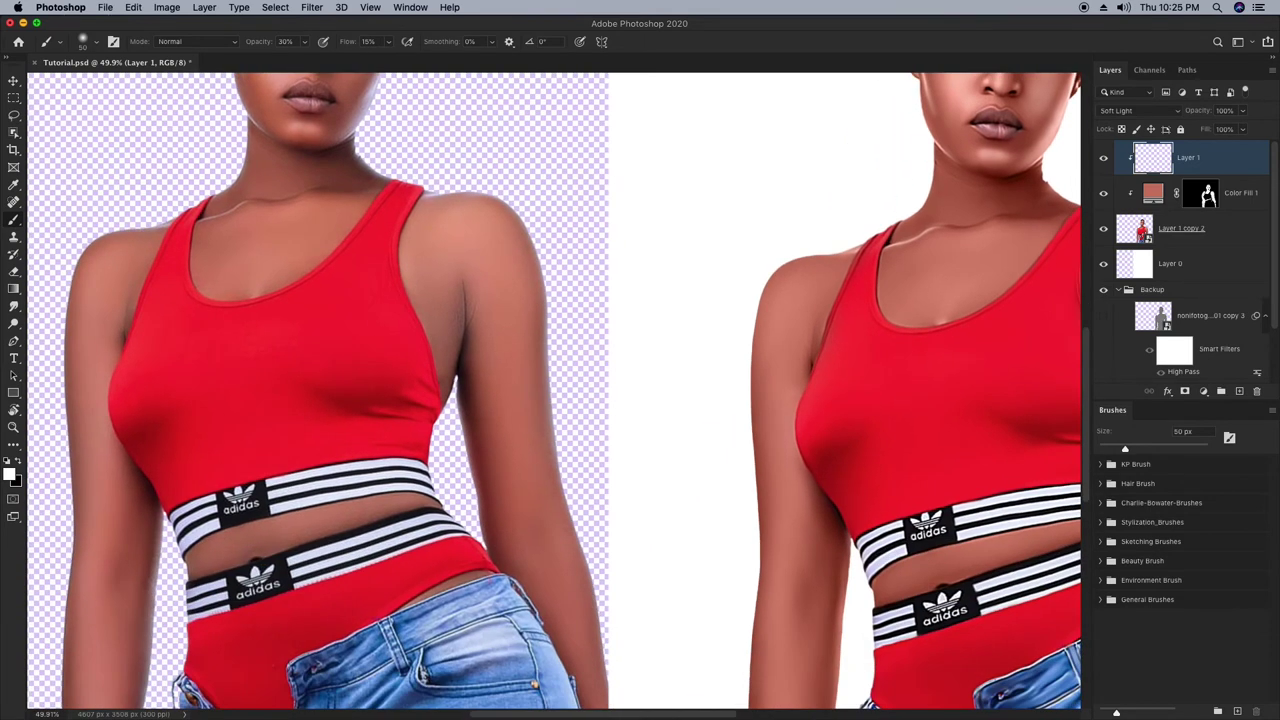
{"action": "scroll", "coordinate": [554, 390], "scroll_direction": "down", "scroll_amount": 7}
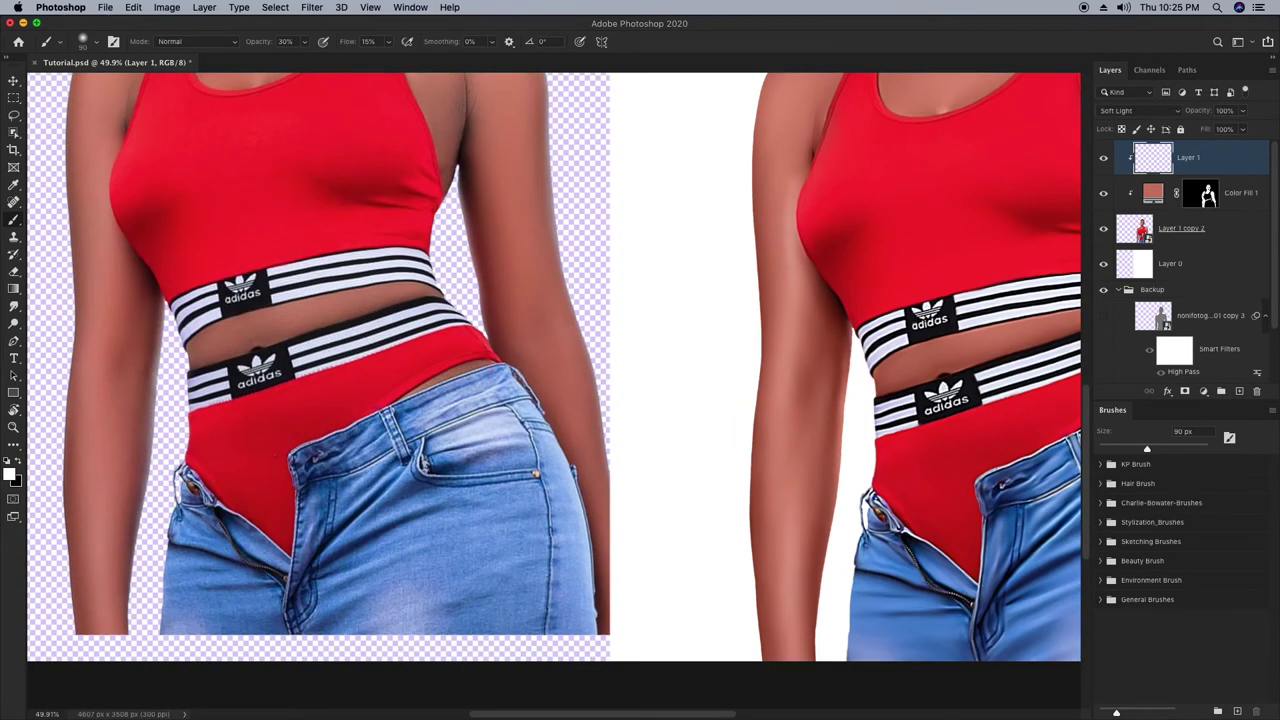
{"action": "scroll", "coordinate": [554, 390], "scroll_direction": "up", "scroll_amount": 2}
Soften the arm highlights with a 217 px eraser and return to the brush.
{"action": "key", "text": "e"}
{"action": "right_click", "coordinate": [718, 238]}
{"action": "scroll", "coordinate": [955, 430], "scroll_direction": "down", "scroll_amount": 3}
{"action": "double_click", "coordinate": [955, 428]}
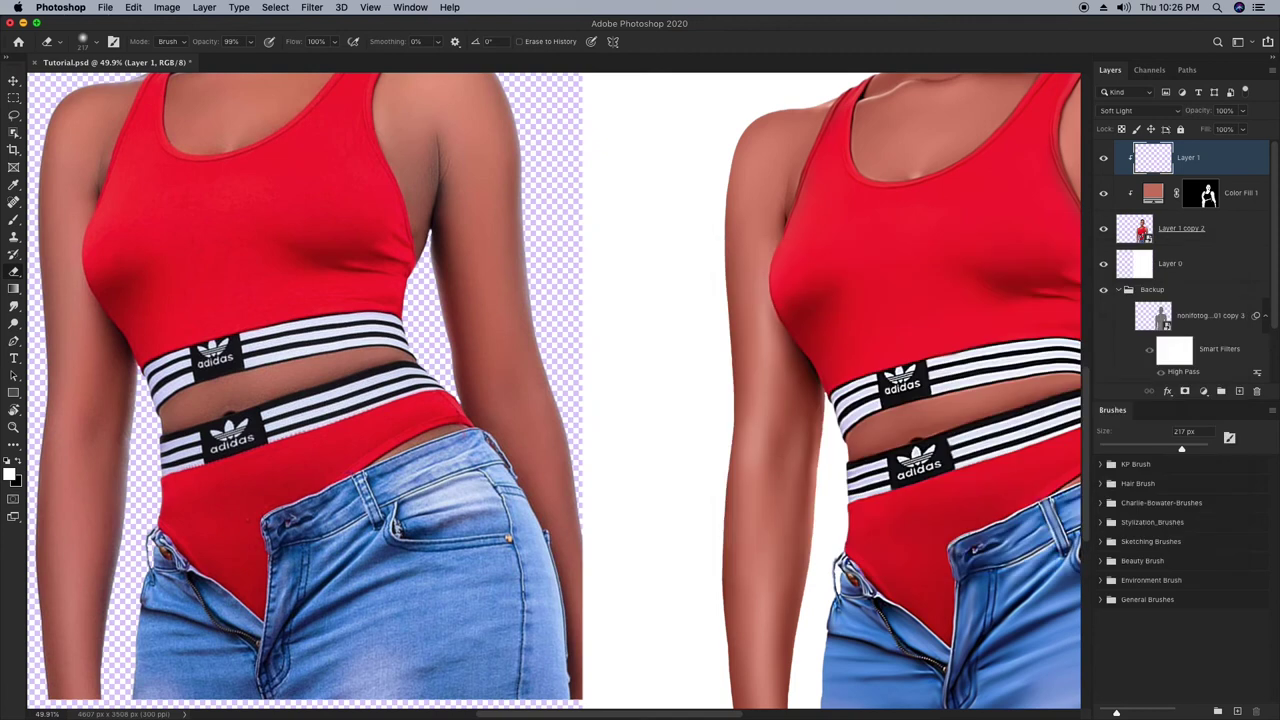
{"action": "key", "text": "b"}
{"action": "scroll", "coordinate": [554, 390], "scroll_direction": "right", "scroll_amount": 3}
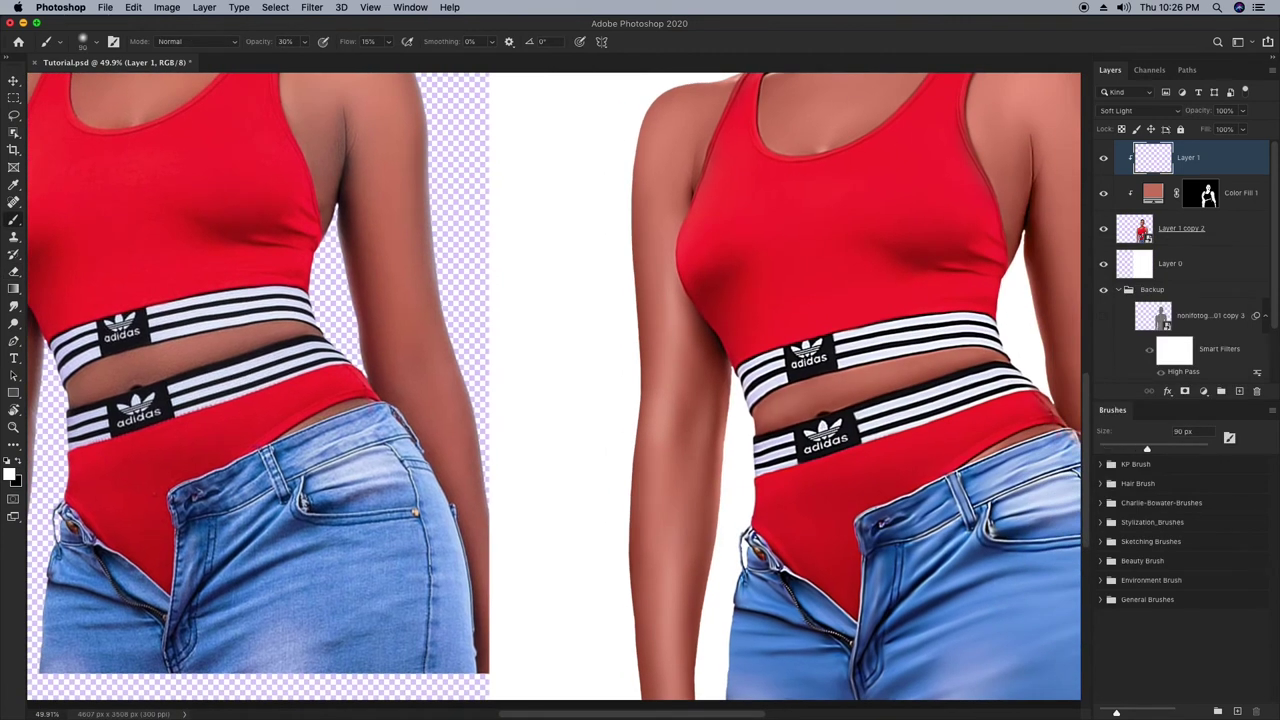
Add white highlights to the chest and shoulders on the Soft Light layer, reducing the brush for the finer areas.
{"action": "scroll", "coordinate": [554, 390], "scroll_direction": "up", "scroll_amount": 4}
{"action": "scroll", "coordinate": [554, 390], "scroll_direction": "right", "scroll_amount": 3}
{"action": "key", "text": "bracketright"}
{"action": "key", "text": "bracketright"}
{"action": "key", "text": "bracketleft"}
{"action": "key", "text": "bracketleft"}
{"action": "key", "text": "bracketleft"}
{"action": "key", "text": "bracketleft"}
{"action": "key", "text": "bracketleft"}
{"action": "key", "text": "bracketleft"}
Paint broad white highlights along the arm beside the jeans pocket with a brush of up to 200 px.
{"action": "scroll", "coordinate": [554, 390], "scroll_direction": "down", "scroll_amount": 2}
{"action": "scroll", "coordinate": [554, 390], "scroll_direction": "right", "scroll_amount": 2}
{"action": "key", "text": "bracketright"}
{"action": "key", "text": "bracketright"}
{"action": "key", "text": "bracketright"}
{"action": "key", "text": "bracketright"}
{"action": "key", "text": "bracketright"}
{"action": "key", "text": "bracketright"}
{"action": "key", "text": "bracketright"}
{"action": "key", "text": "bracketright"}
{"action": "key", "text": "bracketright"}
{"action": "key", "text": "bracketright"}
{"action": "key", "text": "bracketright"}
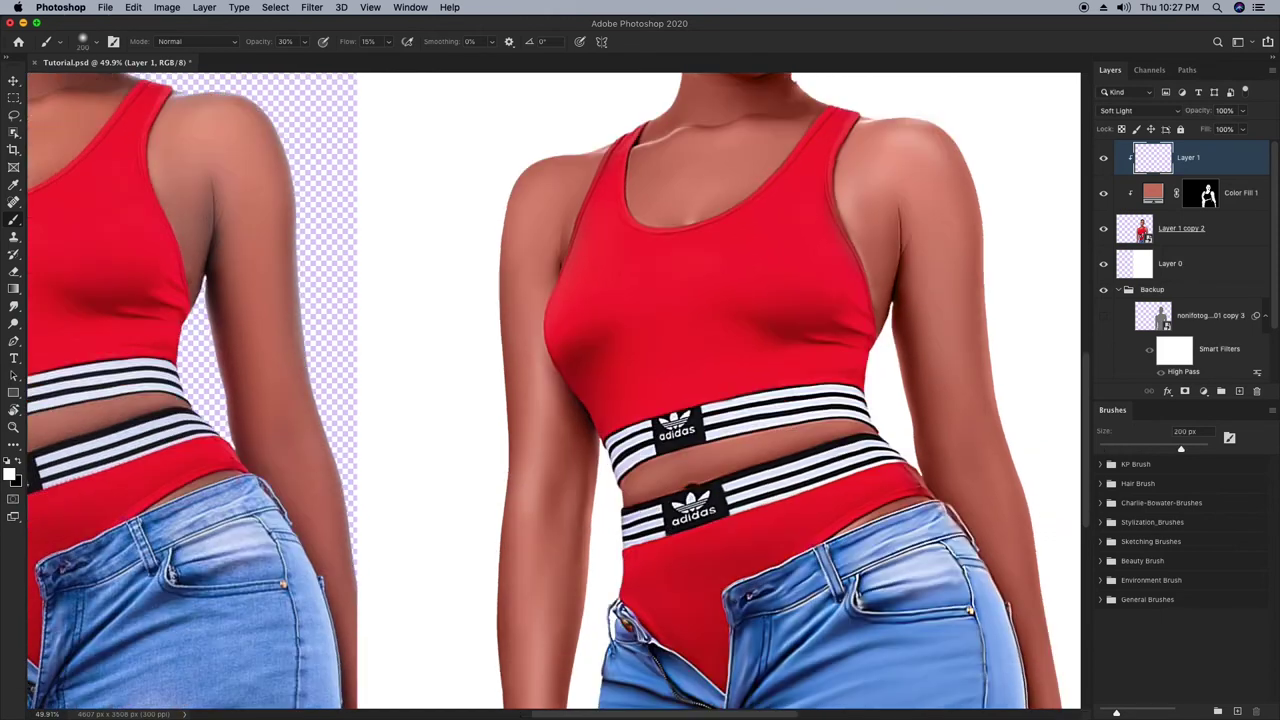
{"action": "scroll", "coordinate": [554, 390], "scroll_direction": "down", "scroll_amount": 3}
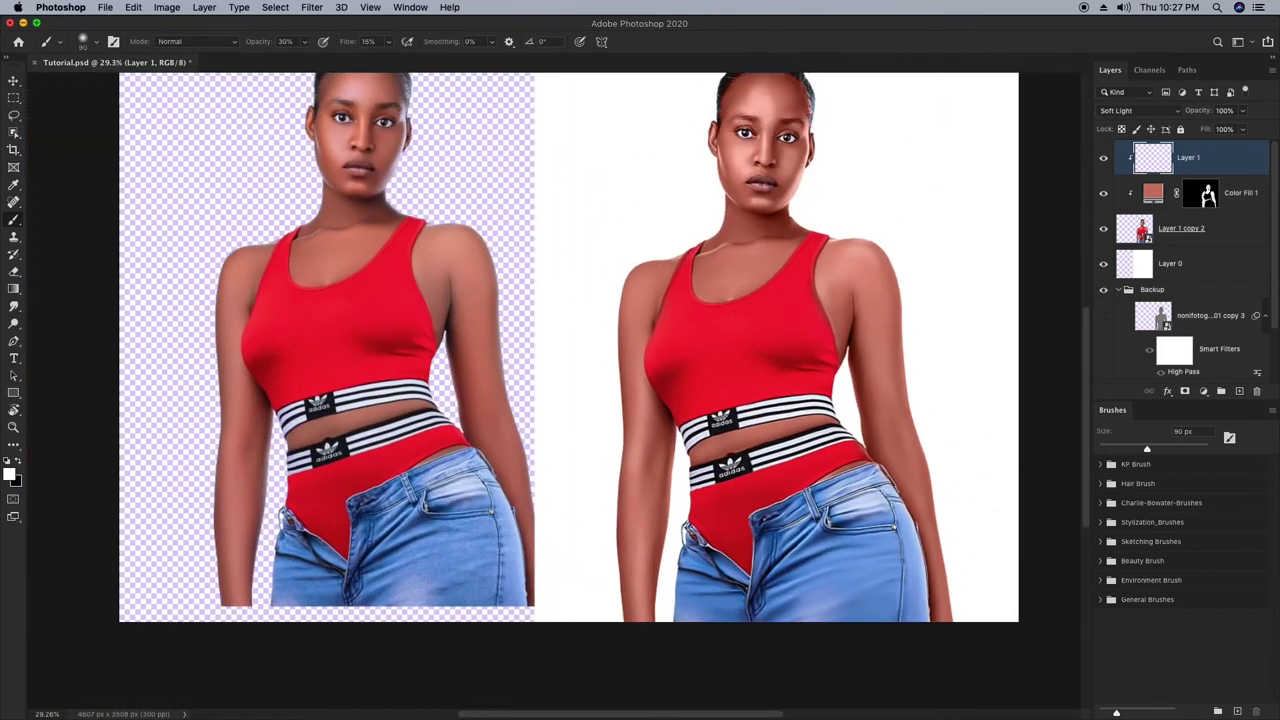
{"action": "key", "text": "b"}
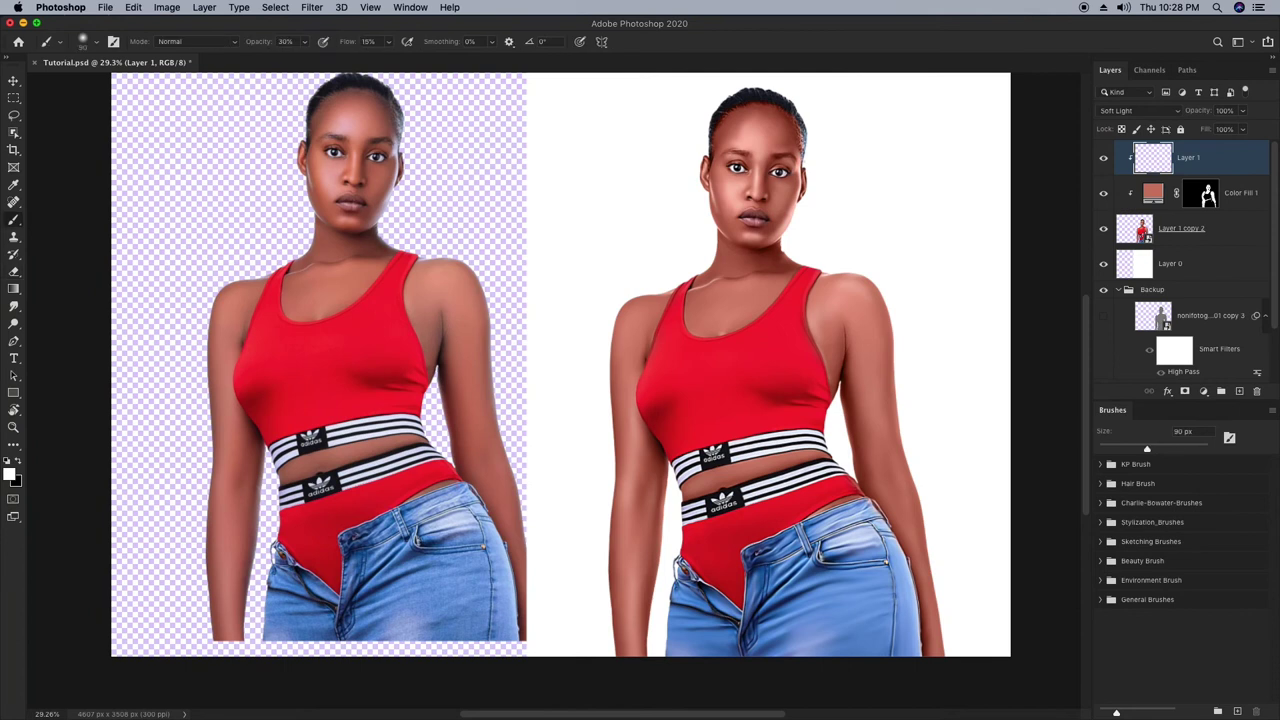
Touch up the white highlights on the face and upper body at close range, varying the brush size.
{"action": "scroll", "coordinate": [754, 116], "scroll_direction": "up", "scroll_amount": 6}
{"action": "key", "text": "bracketleft"}
{"action": "key", "text": "bracketleft"}
{"action": "key", "text": "bracketleft"}
{"action": "key", "text": "bracketleft"}
{"action": "key", "text": "bracketleft"}
{"action": "key", "text": "bracketleft"}
{"action": "key", "text": "bracketleft"}
{"action": "key", "text": "bracketright"}
{"action": "key", "text": "bracketright"}
{"action": "key", "text": "bracketright"}
{"action": "key", "text": "bracketright"}
{"action": "key", "text": "bracketright"}
{"action": "key", "text": "bracketright"}
{"action": "key", "text": "bracketright"}
{"action": "scroll", "coordinate": [955, 283], "scroll_direction": "down", "scroll_amount": 5}
Add a second clipped Soft Light layer for black shading at 20% brush opacity and undo the last stroke.
{"action": "key", "text": "super+alt+shift+n"}
{"action": "key", "text": "2"}
{"action": "key", "text": "bracketright"}
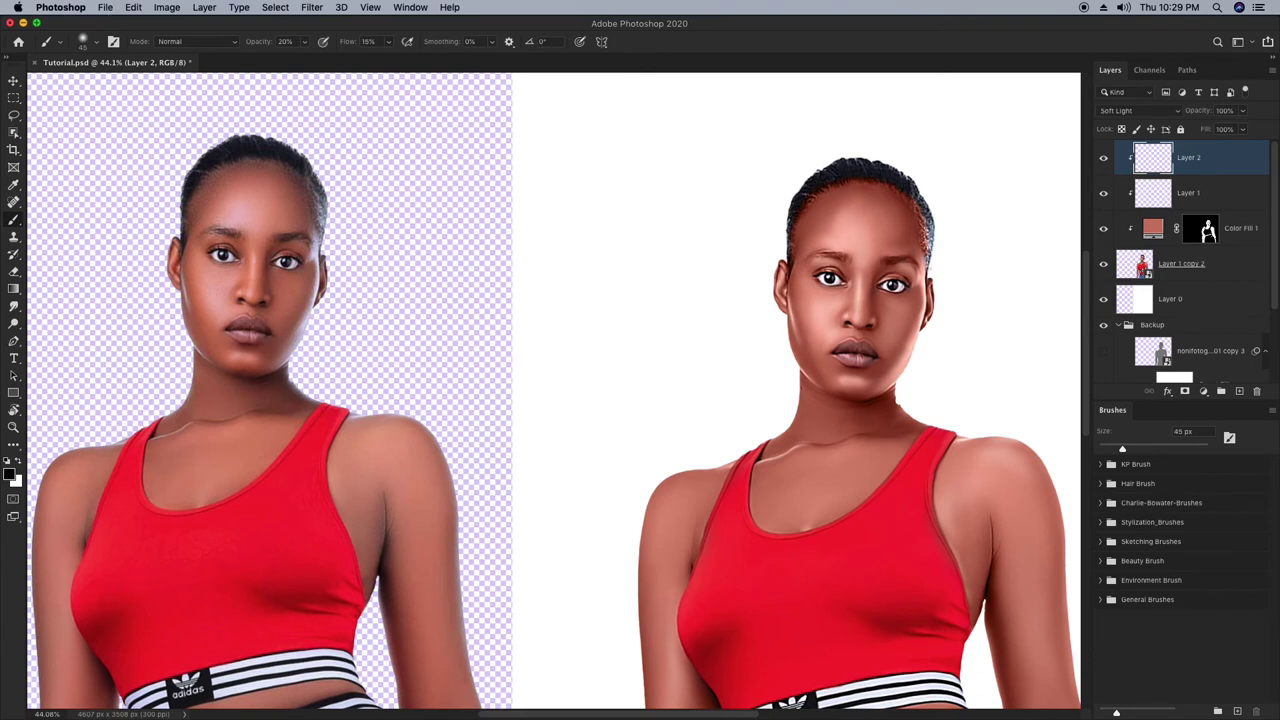
{"action": "key", "text": "super+z"}
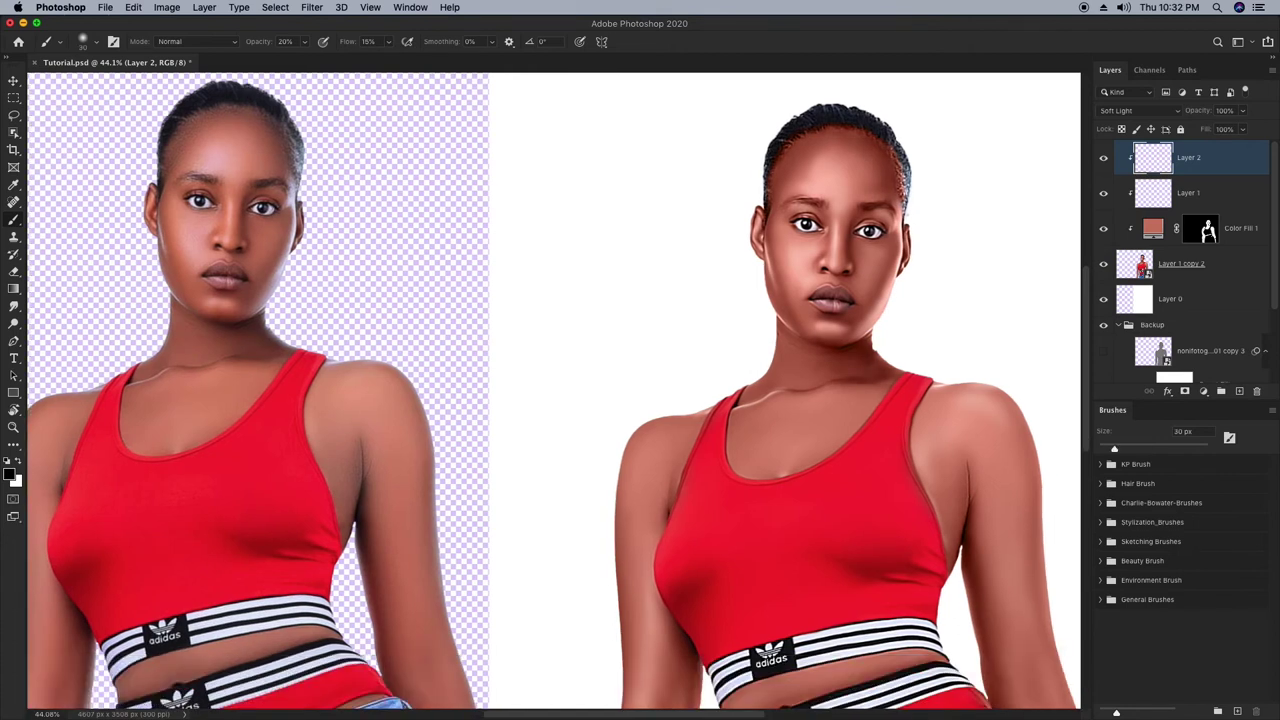
Paint black Soft Light shading along the arms and torso on Layer 2, enlarging the brush to 90 px.
{"action": "scroll", "coordinate": [553, 395], "scroll_direction": "down", "scroll_amount": 3}
{"action": "scroll", "coordinate": [553, 395], "scroll_direction": "left", "scroll_amount": 2}
{"action": "key", "text": "bracketright"}
{"action": "key", "text": "bracketright"}
{"action": "key", "text": "bracketright"}
{"action": "key", "text": "bracketright"}
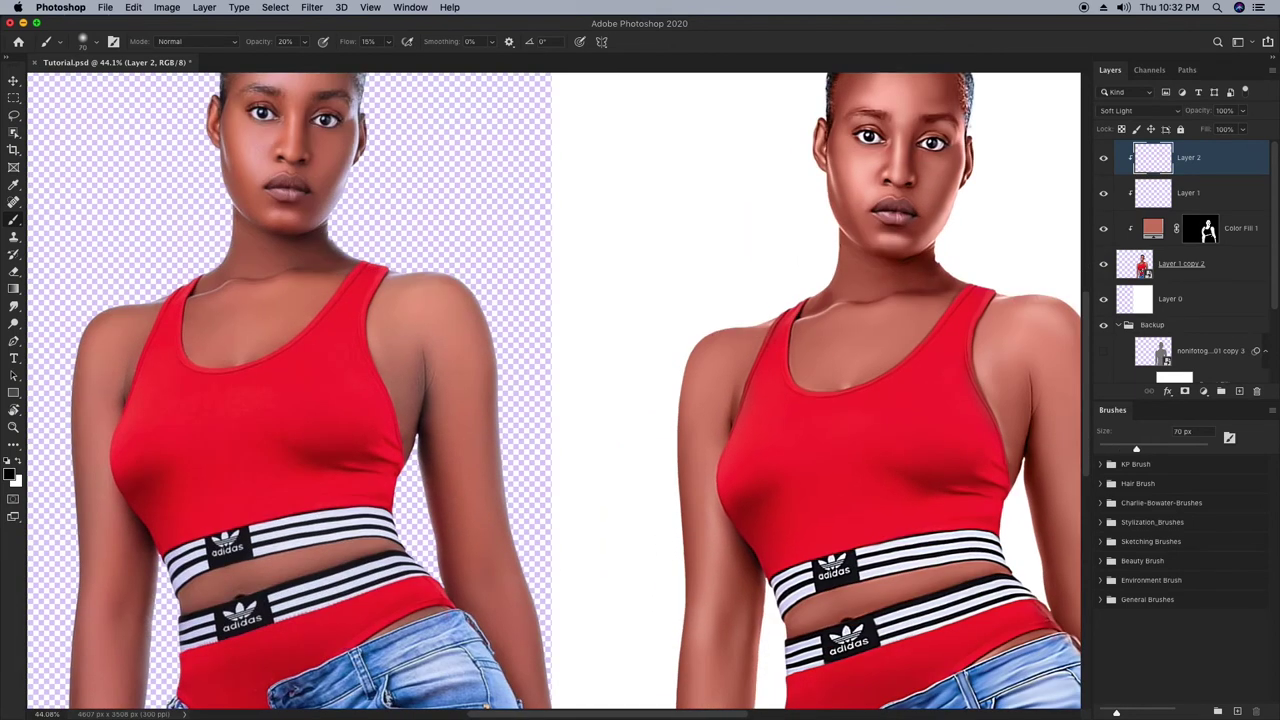
{"action": "scroll", "coordinate": [553, 395], "scroll_direction": "down", "scroll_amount": 5}
{"action": "scroll", "coordinate": [553, 395], "scroll_direction": "left", "scroll_amount": 1}
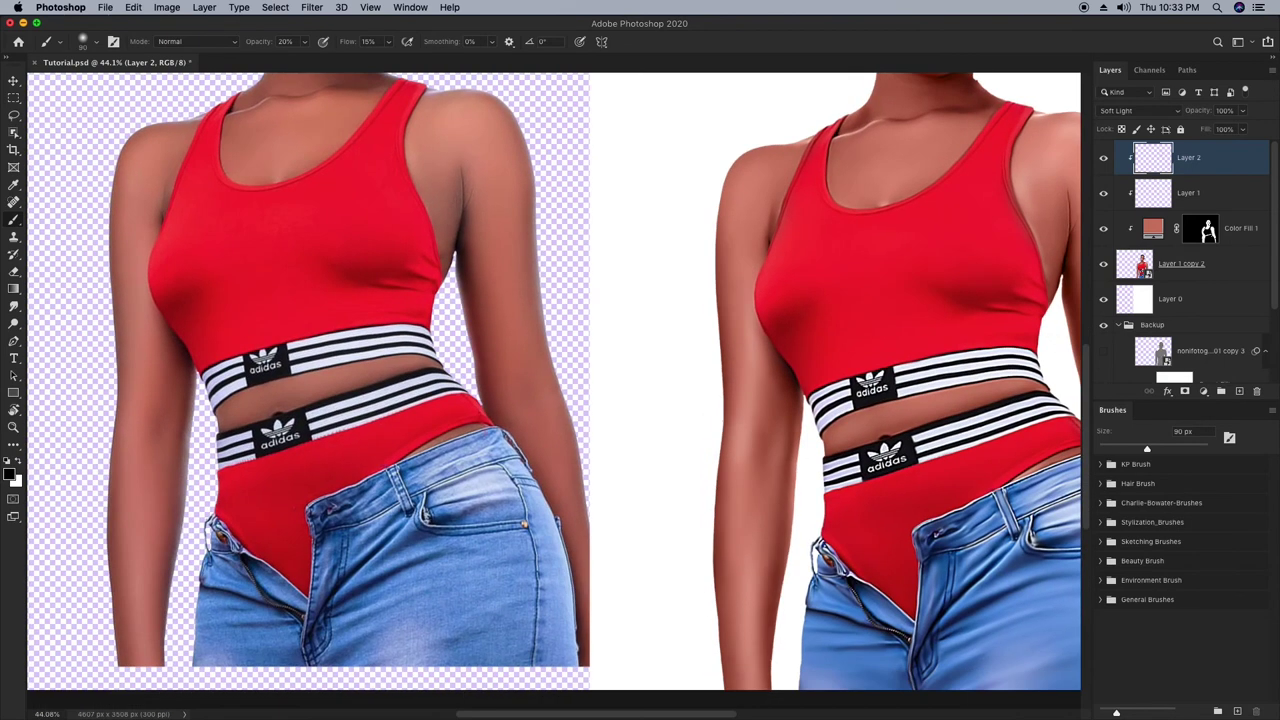
{"action": "scroll", "coordinate": [905, 339], "scroll_direction": "up", "scroll_amount": 3}
{"action": "scroll", "coordinate": [905, 339], "scroll_direction": "right", "scroll_amount": 6}
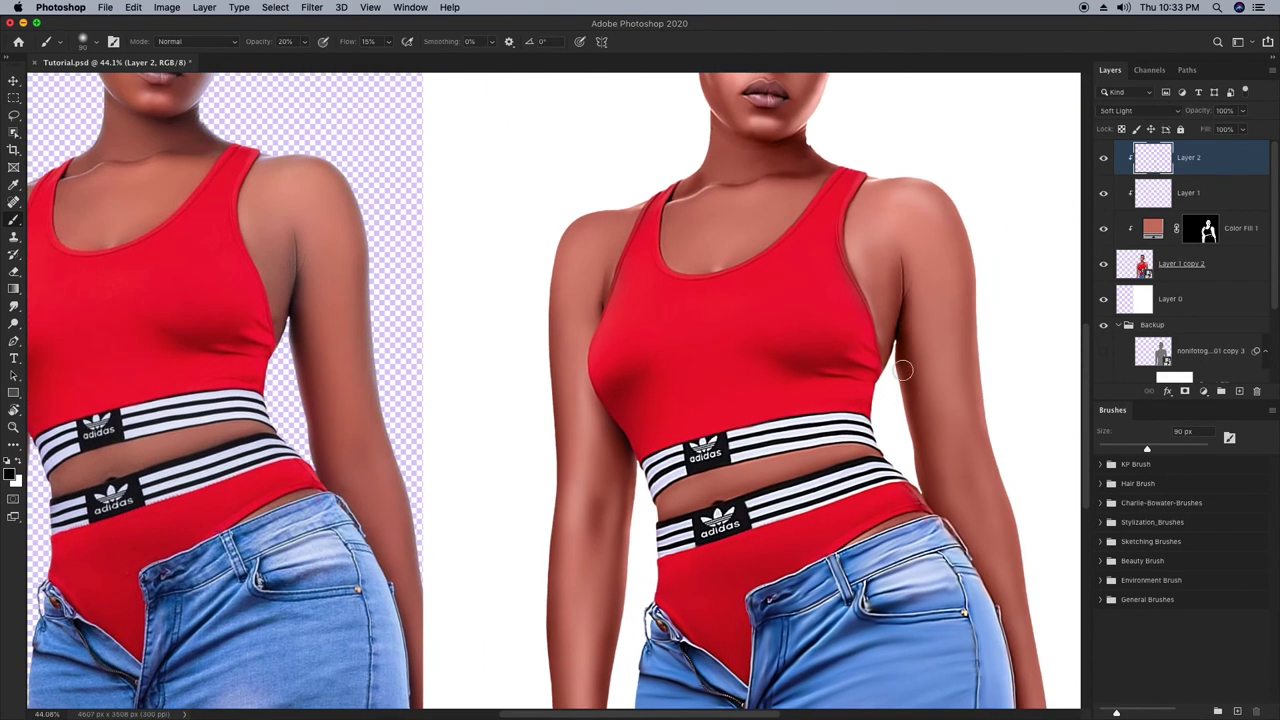
{"action": "scroll", "coordinate": [903, 371], "scroll_direction": "down", "scroll_amount": 5}
{"action": "scroll", "coordinate": [903, 371], "scroll_direction": "right", "scroll_amount": 2}
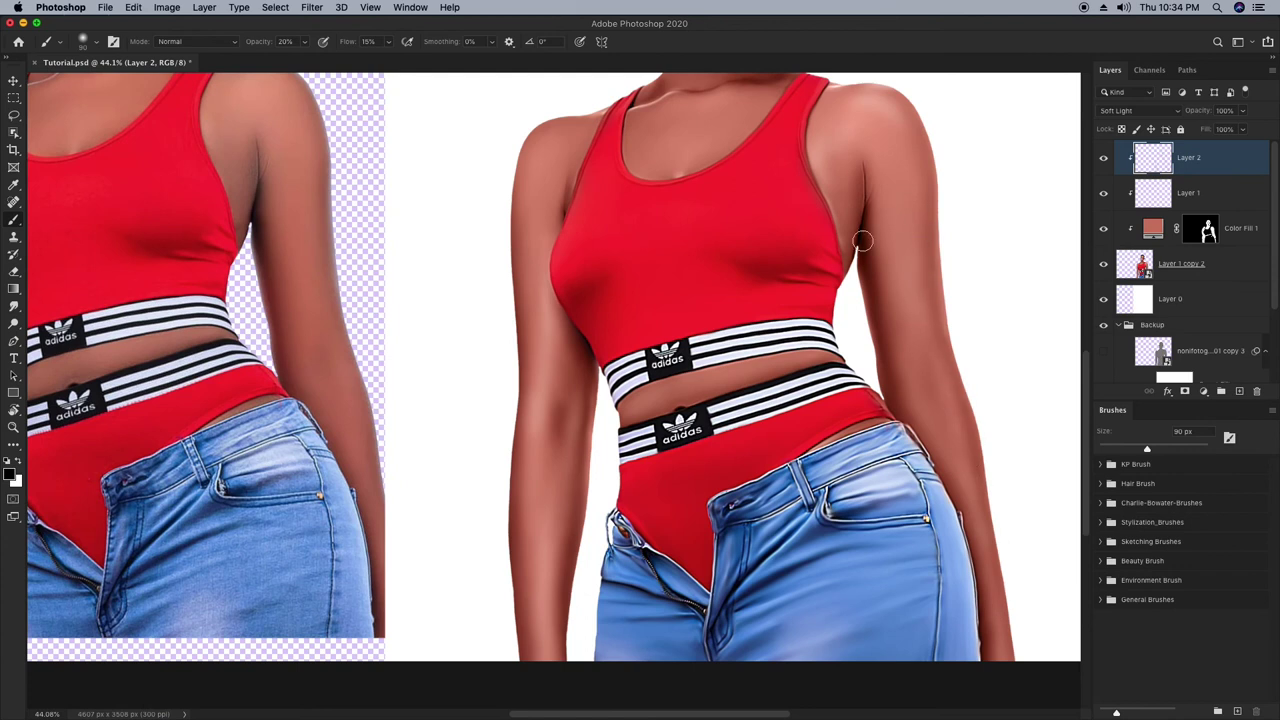
Build up the black shading over the upper and lower body on Layer 2, varying the brush size.
{"action": "scroll", "coordinate": [863, 241], "scroll_direction": "up", "scroll_amount": 5}
{"action": "key", "text": "bracketright"}
{"action": "key", "text": "bracketright"}
{"action": "key", "text": "bracketright"}
{"action": "key", "text": "bracketright"}
{"action": "key", "text": "bracketright"}
{"action": "key", "text": "bracketright"}
{"action": "key", "text": "bracketright"}
{"action": "key", "text": "bracketleft"}
{"action": "key", "text": "bracketleft"}
{"action": "key", "text": "bracketleft"}
{"action": "key", "text": "bracketleft"}
{"action": "scroll", "coordinate": [889, 410], "scroll_direction": "down", "scroll_amount": 5}
Switch to Layer 1 and touch up the white highlights on the forearm beside the jeans with a 70 px brush.
{"action": "left_click", "coordinate": [1151, 194]}
{"action": "key", "text": "x"}
{"action": "key", "text": "bracketleft"}
{"action": "key", "text": "bracketleft"}
{"action": "key", "text": "bracketleft"}
{"action": "key", "text": "bracketleft"}
{"action": "key", "text": "bracketleft"}
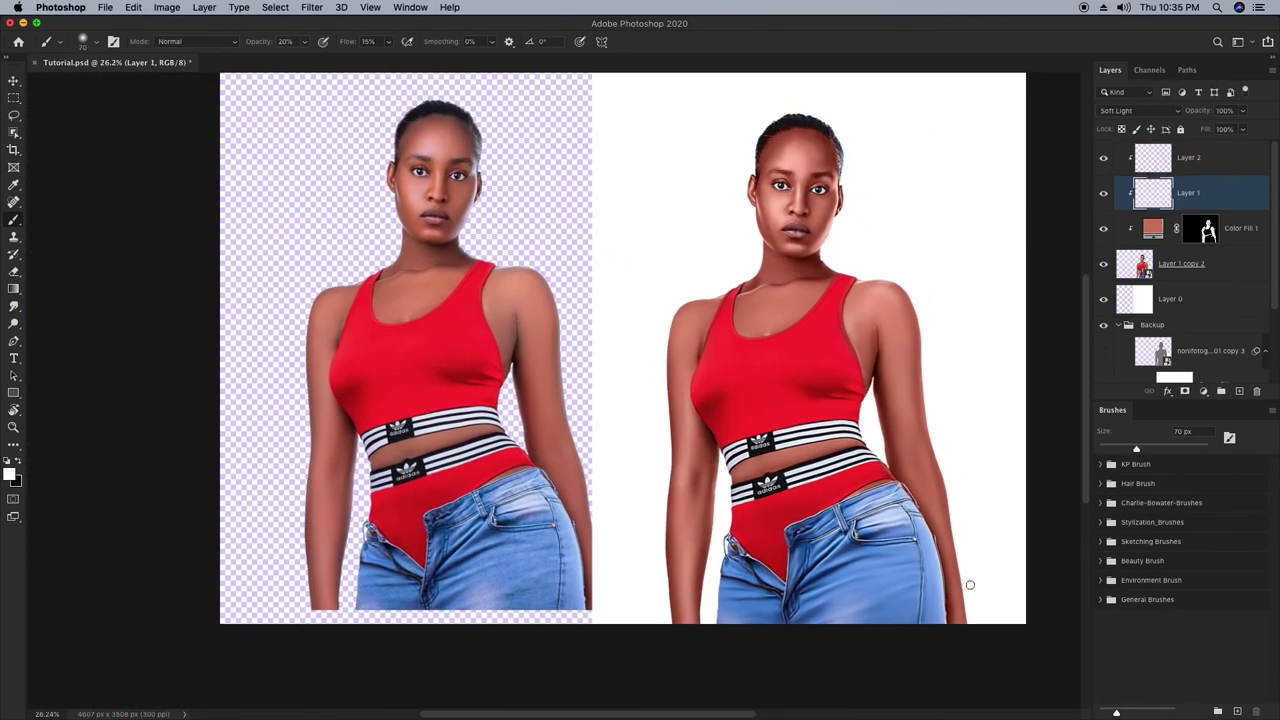
Deepen the black shading on the face and ear on Layer 2, reducing the brush to 10 px.
{"action": "scroll", "coordinate": [786, 309], "scroll_direction": "up", "scroll_amount": 4}
{"action": "key", "text": "alt+bracketright"}
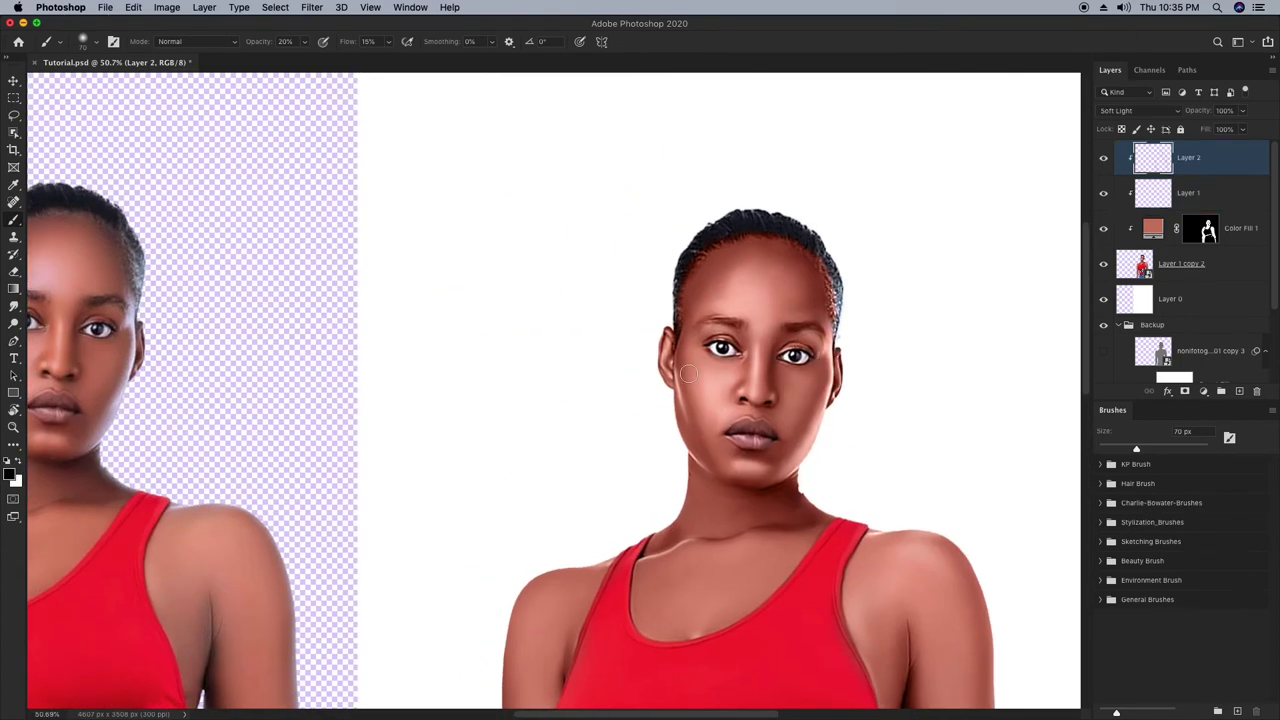
{"action": "scroll", "coordinate": [728, 349], "scroll_direction": "up", "scroll_amount": 3}
{"action": "key", "text": "bracketleft"}
{"action": "key", "text": "bracketleft"}
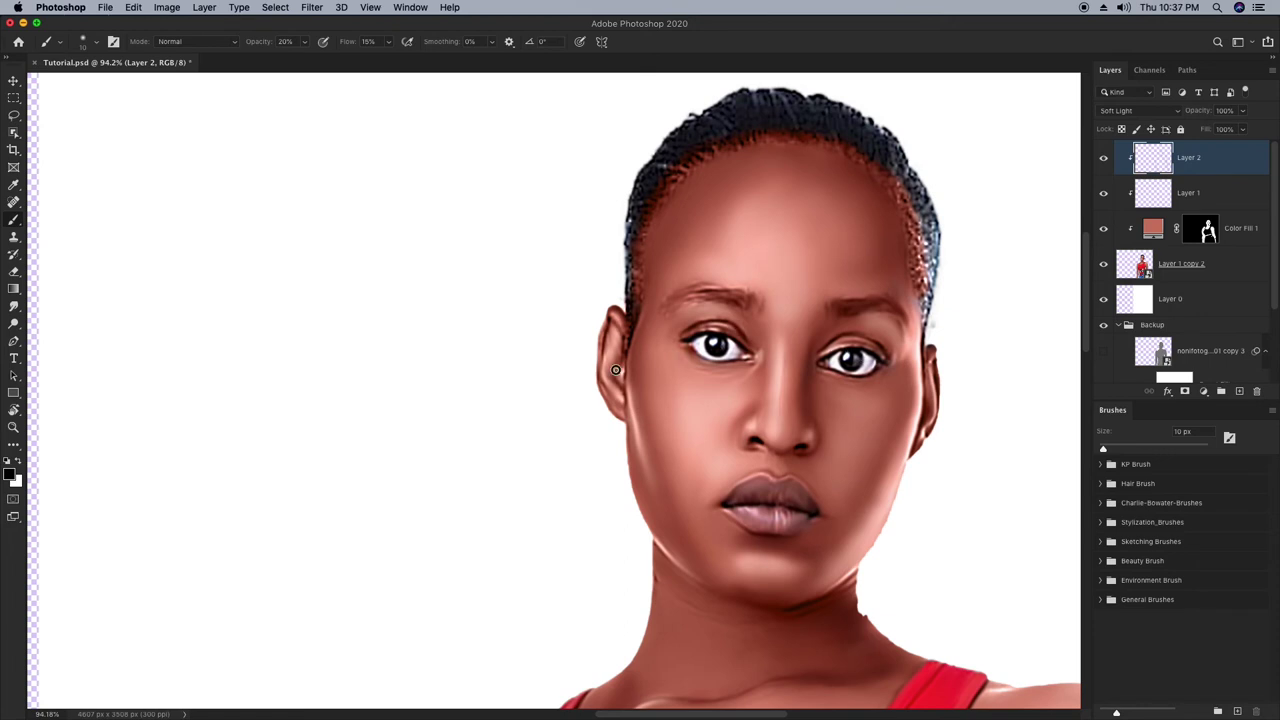
Crop the canvas around the painted portrait and add a clipped Normal layer above Color Fill 1.
{"action": "scroll", "coordinate": [880, 378], "scroll_direction": "down", "scroll_amount": 7}
{"action": "key", "text": "c"}
{"action": "left_click_drag", "start_coordinate": [303, 409], "coordinate": [468, 409]}
{"action": "left_click", "coordinate": [693, 43]}
{"action": "scroll", "coordinate": [660, 315], "scroll_direction": "up", "scroll_amount": 3}
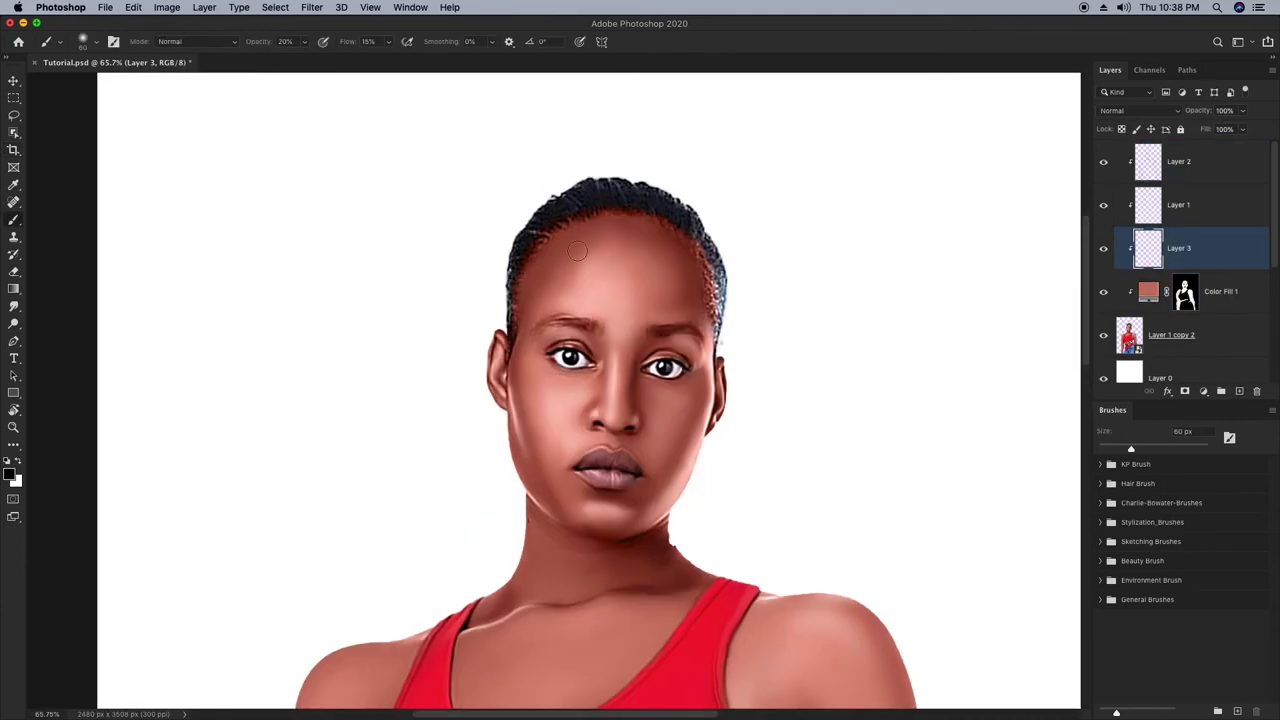
Paint the hair solid black on Layer 3 at 100% opacity and 99% flow, reducing the brush for the hairline.
{"action": "left_click_drag", "start_coordinate": [258, 42], "coordinate": [314, 44]}
{"action": "left_click_drag", "start_coordinate": [347, 42], "coordinate": [403, 49]}
{"action": "mouse_move", "coordinate": [510, 276]}
{"action": "left_mouse_down"}
{"action": "mouse_move", "coordinate": [606, 206]}
{"action": "mouse_move", "coordinate": [717, 342]}
{"action": "left_mouse_up"}
{"action": "left_click_drag", "start_coordinate": [664, 196], "coordinate": [725, 305]}
{"action": "mouse_move", "coordinate": [548, 234]}
{"action": "left_mouse_down"}
{"action": "mouse_move", "coordinate": [515, 257]}
{"action": "mouse_move", "coordinate": [511, 355]}
{"action": "left_mouse_up"}
{"action": "key", "text": "bracketleft"}
{"action": "key", "text": "bracketleft"}
{"action": "key", "text": "bracketleft"}
{"action": "key", "text": "bracketleft"}
{"action": "key", "text": "bracketleft"}
{"action": "key", "text": "bracketleft"}
{"action": "key", "text": "bracketleft"}
{"action": "key", "text": "bracketleft"}
{"action": "key", "text": "bracketleft"}
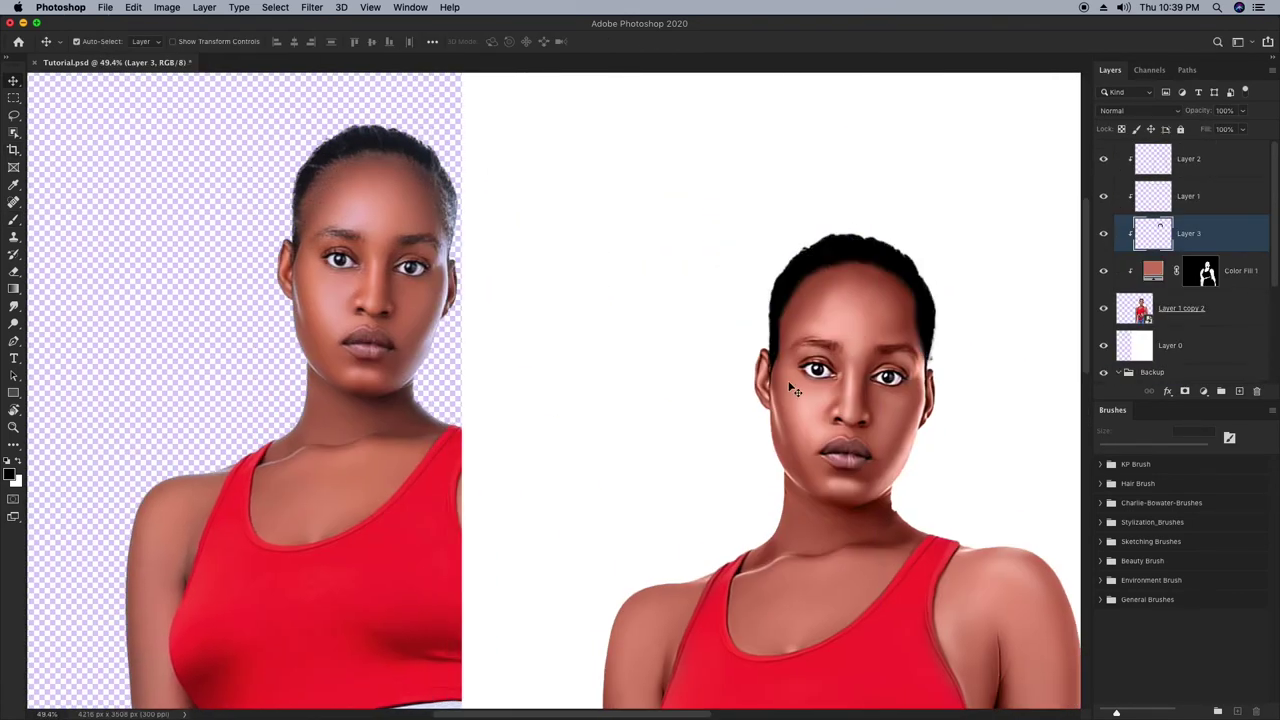
Try to paint a white highlight across the top of the hair with an 80 px brush preset.
{"action": "key", "text": "b"}
{"action": "right_click", "coordinate": [800, 280]}
{"action": "scroll", "coordinate": [986, 464], "scroll_direction": "down", "scroll_amount": 10}
{"action": "left_click", "coordinate": [986, 464]}
{"action": "key", "text": "Return"}
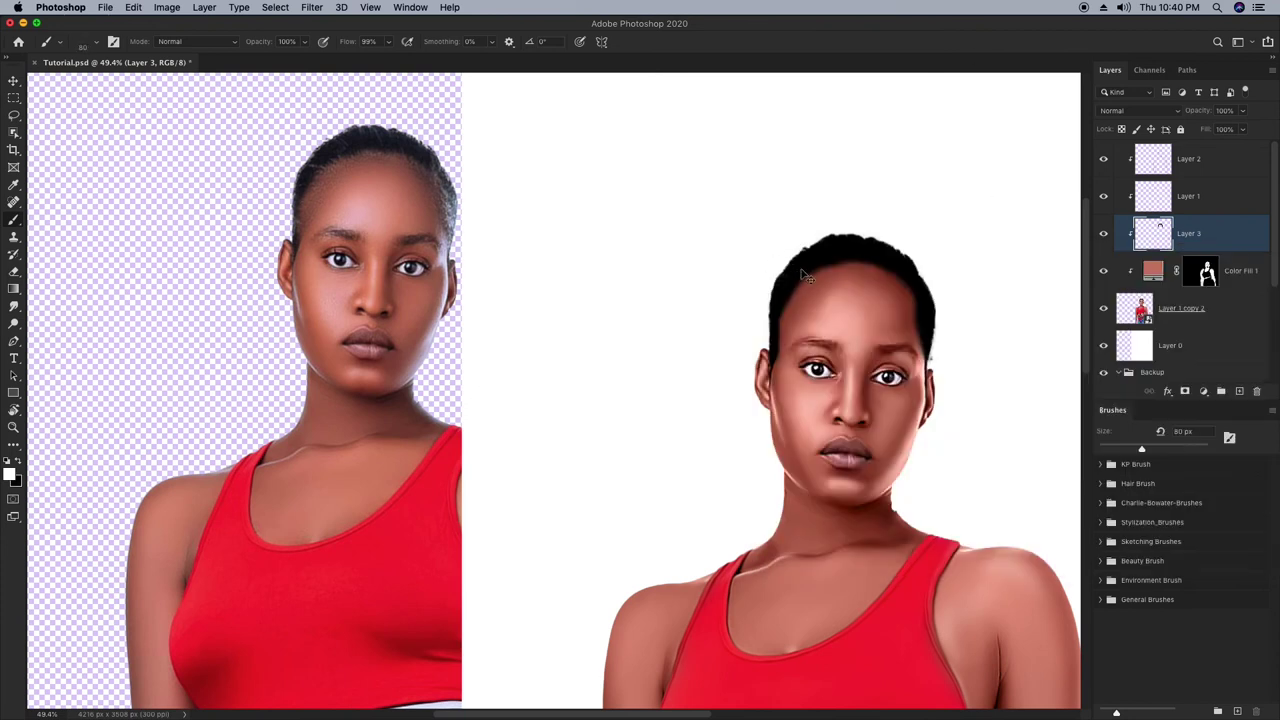
{"action": "left_click_drag", "start_coordinate": [832, 262], "coordinate": [890, 247]}
{"action": "key", "text": "super+z"}
Paint white strand highlights over the top of the hair with a 35 px hair brush preset.
{"action": "right_click", "coordinate": [838, 238]}
{"action": "left_click", "coordinate": [1074, 434]}
{"action": "key", "text": "Return"}
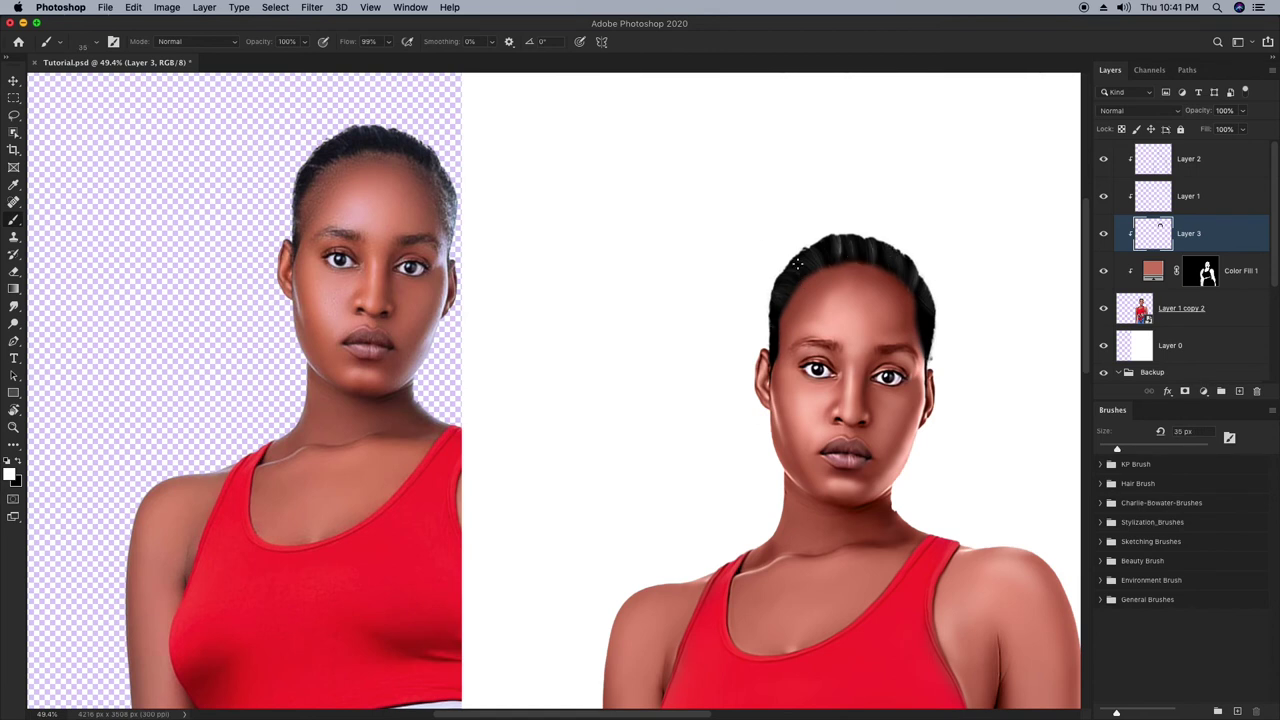
Add finer white strands along the sides of the hair with other brush presets, reducing the brush size.
{"action": "right_click", "coordinate": [900, 150]}
{"action": "left_click", "coordinate": [1000, 400]}
{"action": "key", "text": "Return"}
{"action": "right_click", "coordinate": [850, 234]}
{"action": "left_click", "coordinate": [1000, 480]}
{"action": "key", "text": "Return"}
{"action": "key", "text": "bracketleft"}
{"action": "key", "text": "bracketleft"}
{"action": "key", "text": "bracketleft"}
{"action": "key", "text": "bracketleft"}
{"action": "key", "text": "bracketleft"}
{"action": "key", "text": "bracketleft"}
{"action": "key", "text": "bracketleft"}
{"action": "key", "text": "bracketleft"}
{"action": "key", "text": "bracketleft"}
{"action": "key", "text": "bracketleft"}
{"action": "key", "text": "bracketleft"}
{"action": "key", "text": "bracketleft"}
{"action": "key", "text": "bracketleft"}
Add two clipped layers above the painted hair and sample the skin tone at the forehead hairline.
{"action": "left_click", "coordinate": [1239, 391]}
{"action": "left_click", "coordinate": [812, 277], "text": "alt"}
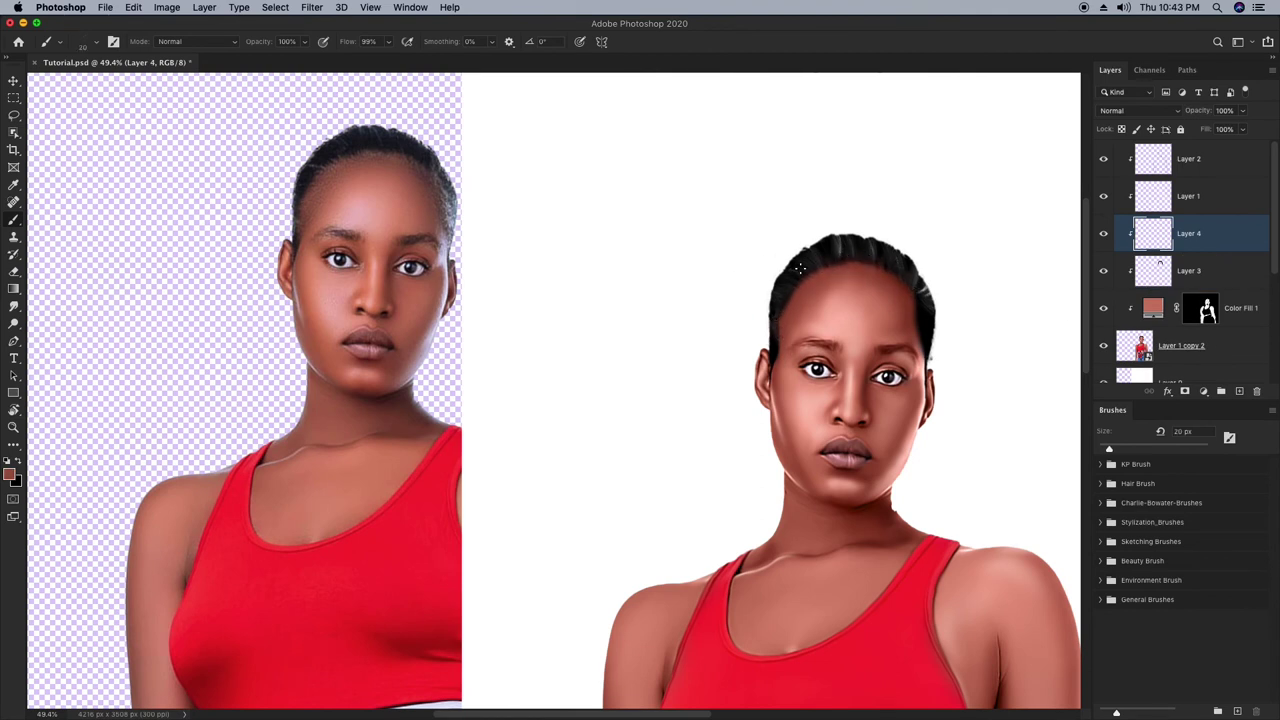
{"action": "key", "text": "super+shift+alt+n"}
Browse the brush presets and the NO NAME drive for brush files.
{"action": "right_click", "coordinate": [800, 268]}
{"action": "scroll", "coordinate": [772, 530], "scroll_direction": "down", "scroll_amount": 2}
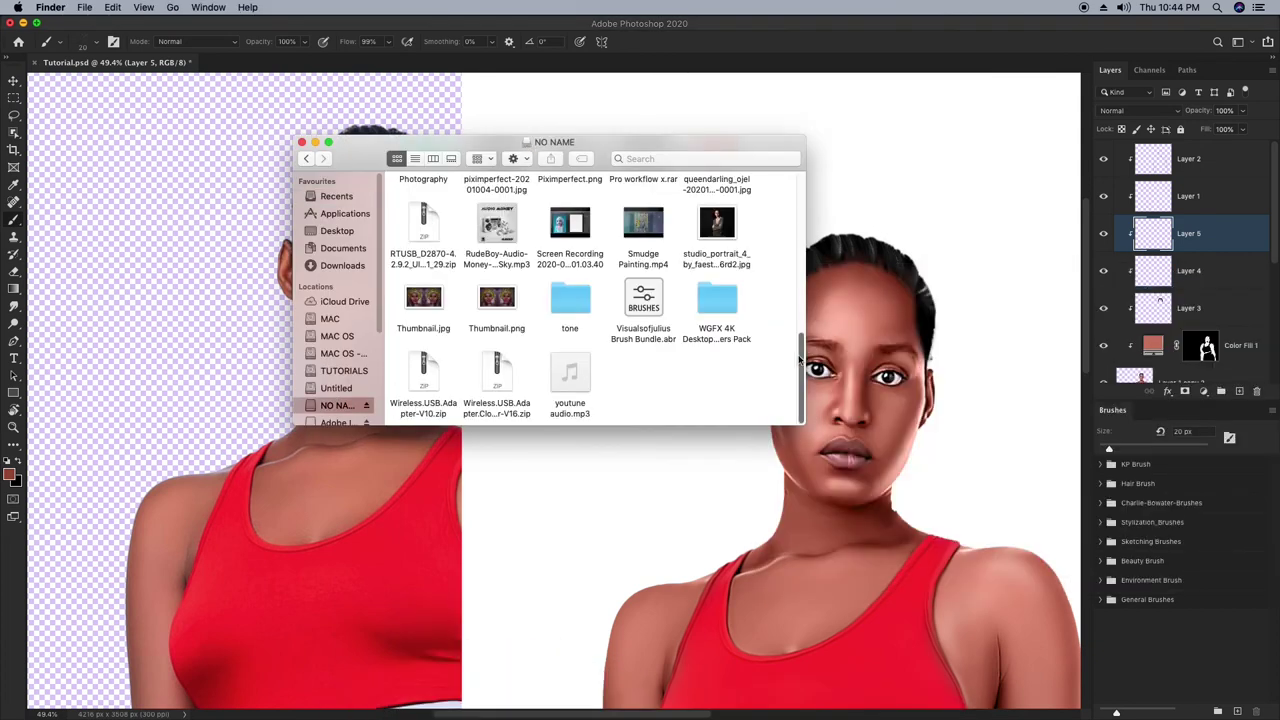
{"action": "scroll", "coordinate": [800, 277], "scroll_direction": "up", "scroll_amount": 5}
{"action": "scroll", "coordinate": [800, 302], "scroll_direction": "down", "scroll_amount": 1}
{"action": "scroll", "coordinate": [800, 302], "scroll_direction": "up", "scroll_amount": 2}
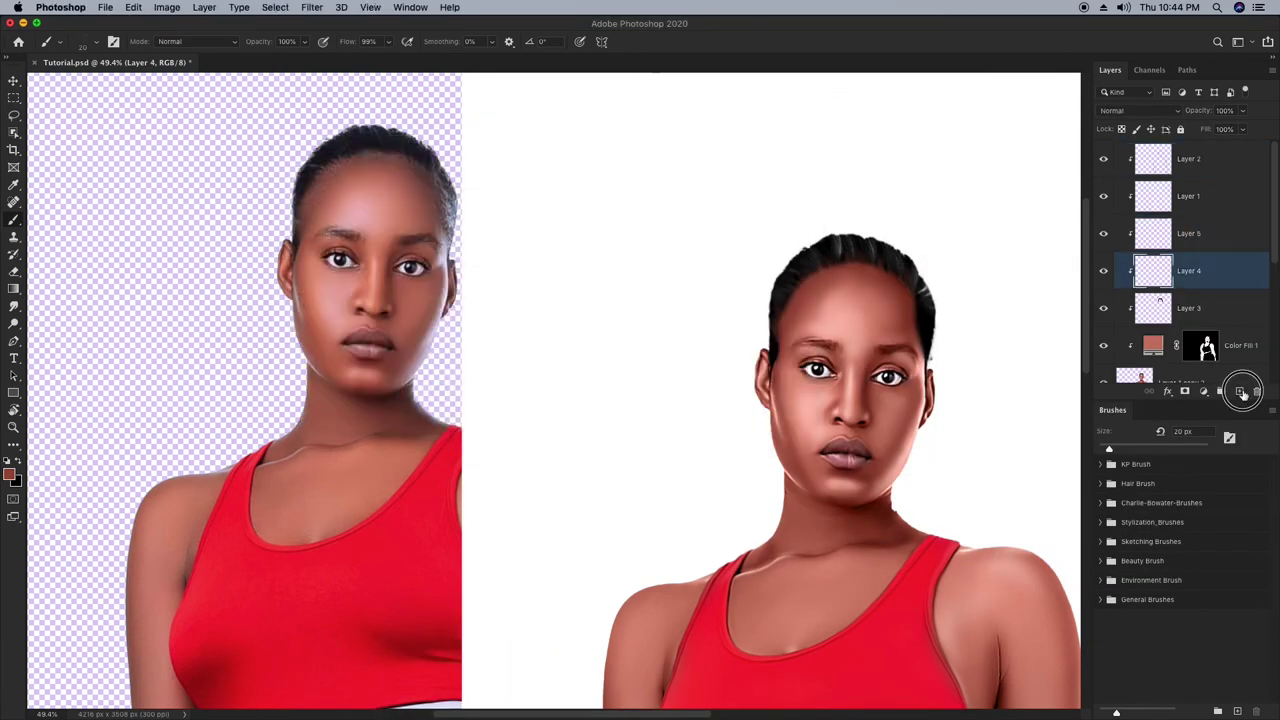
Try black stippling along the forehead hairline on clipped Dissolve Layer 6 with a 90 px brush, and save the document.
{"action": "right_click", "coordinate": [785, 315]}
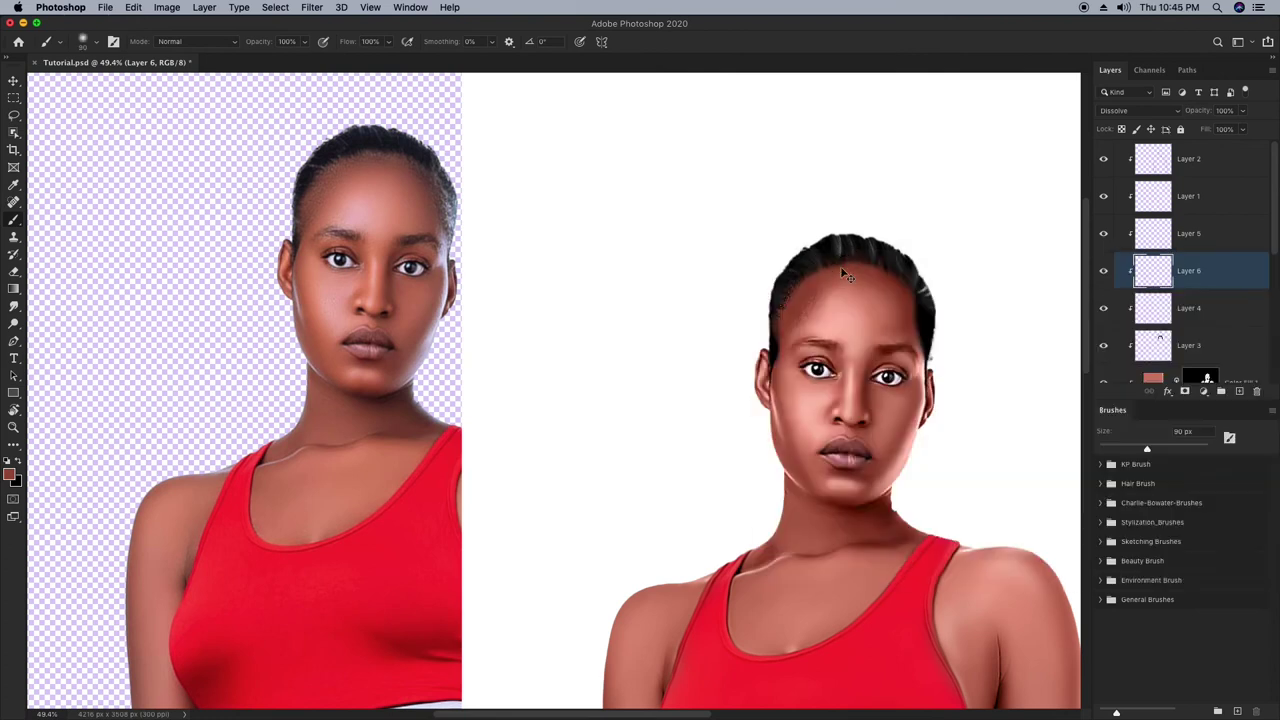
{"action": "scroll", "coordinate": [783, 323], "scroll_direction": "up", "scroll_amount": 5}
{"action": "left_click_drag", "start_coordinate": [806, 340], "coordinate": [829, 314]}
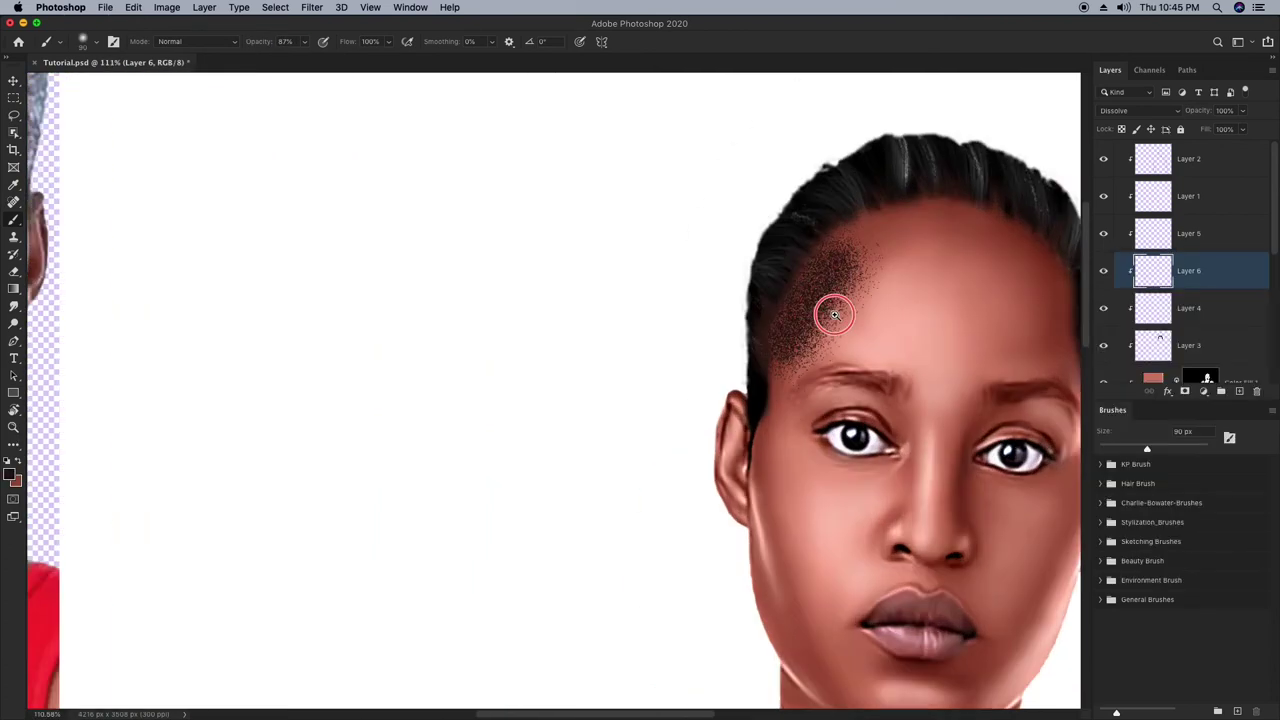
{"action": "scroll", "coordinate": [797, 191], "scroll_direction": "down", "scroll_amount": 8}
{"action": "key", "text": "super+s"}
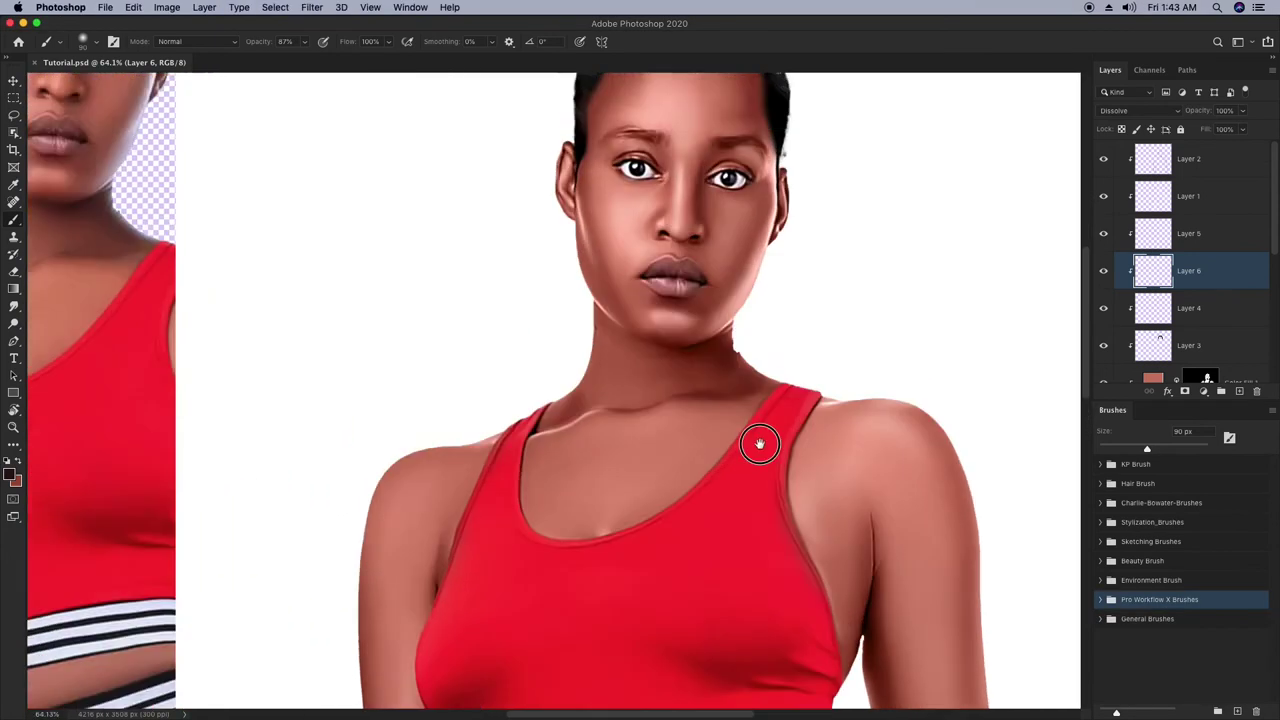
Paint hairline stubble on Layer 6 with the PWX Stubble Shaved brush at 150 px and set the layer's blending to Normal.
{"action": "left_click_drag", "start_coordinate": [760, 444], "coordinate": [832, 564]}
{"action": "left_click", "coordinate": [1101, 600]}
{"action": "left_click", "coordinate": [1117, 619]}
{"action": "scroll", "coordinate": [1234, 543], "scroll_direction": "down", "scroll_amount": 5}
{"action": "left_click", "coordinate": [1173, 657]}
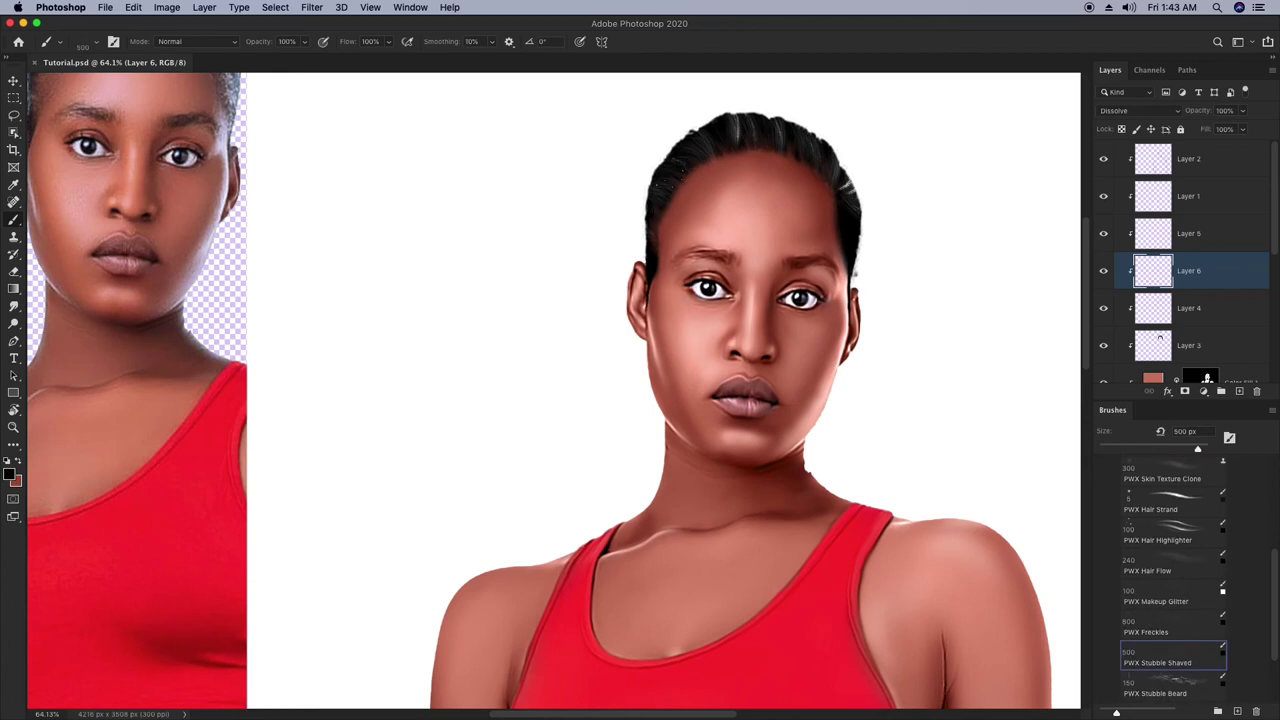
{"action": "left_click_drag", "start_coordinate": [629, 242], "coordinate": [677, 320]}
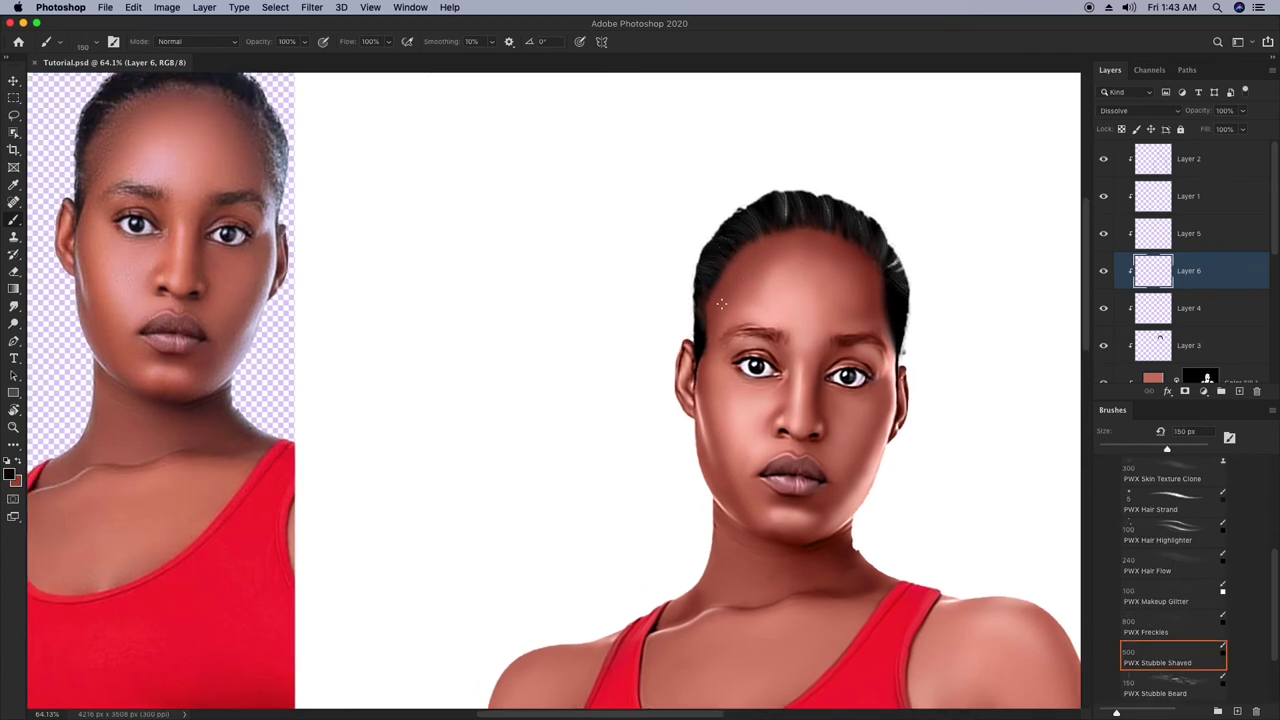
{"action": "left_click", "coordinate": [1140, 110]}
{"action": "left_click", "coordinate": [1130, 99]}
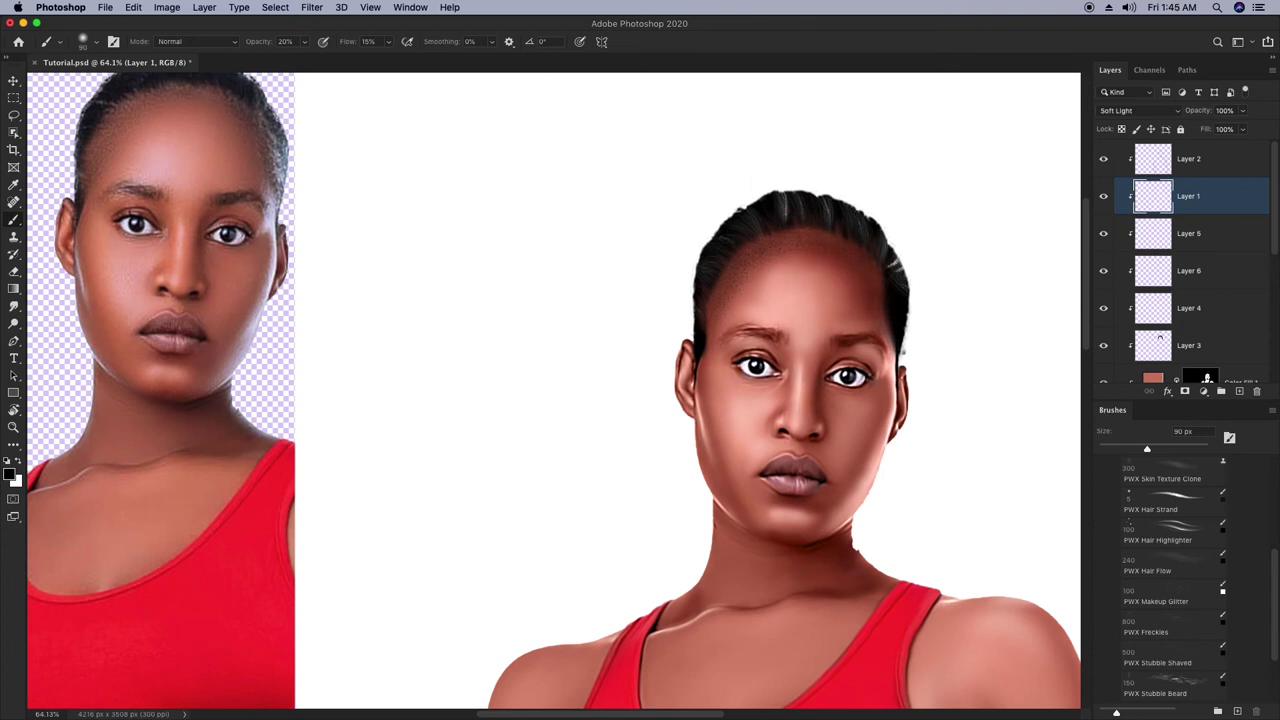
Choose the PWX Stubble Shaved brush again and refine the hairline on Layer 6 with it at 125 px.
{"action": "right_click", "coordinate": [752, 160]}
{"action": "scroll", "coordinate": [800, 410], "scroll_direction": "down", "scroll_amount": 10}
{"action": "left_click", "coordinate": [779, 435]}
{"action": "scroll", "coordinate": [800, 420], "scroll_direction": "down", "scroll_amount": 3}
{"action": "left_click", "coordinate": [800, 420]}
{"action": "left_click", "coordinate": [793, 400]}
{"action": "scroll", "coordinate": [830, 400], "scroll_direction": "down", "scroll_amount": 5}
{"action": "double_click", "coordinate": [998, 377]}
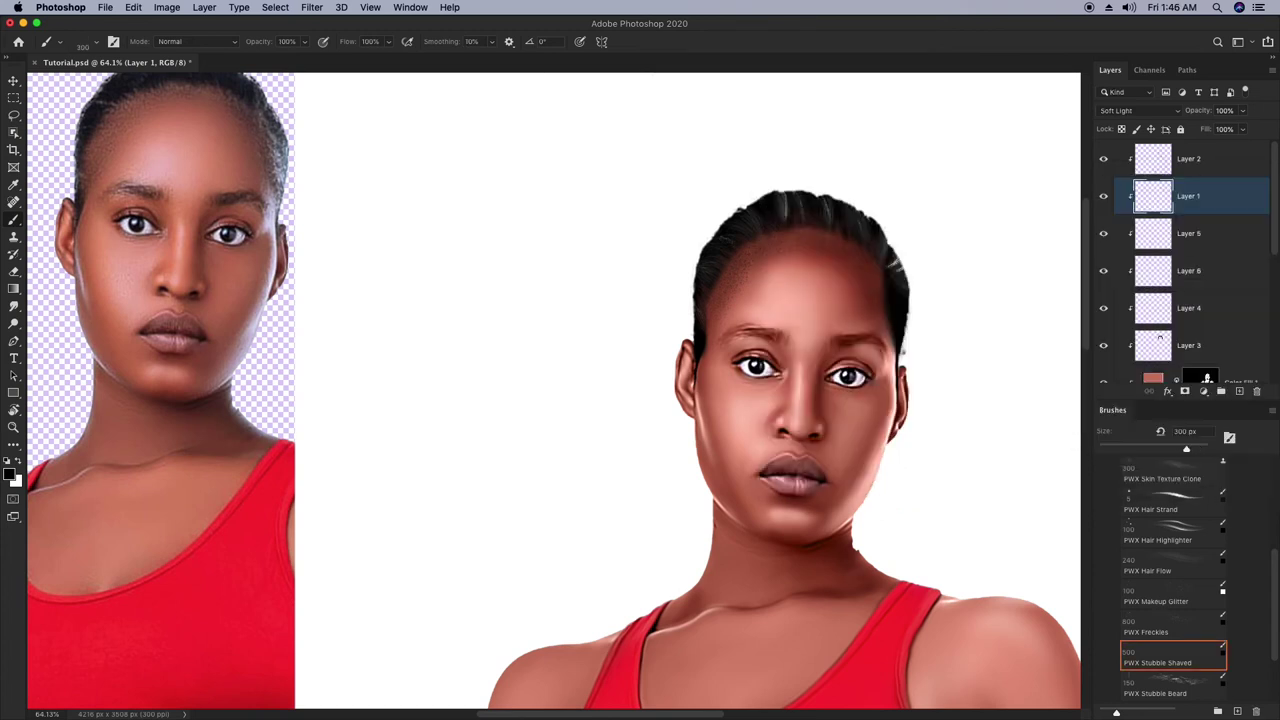
{"action": "left_click", "coordinate": [1189, 271]}
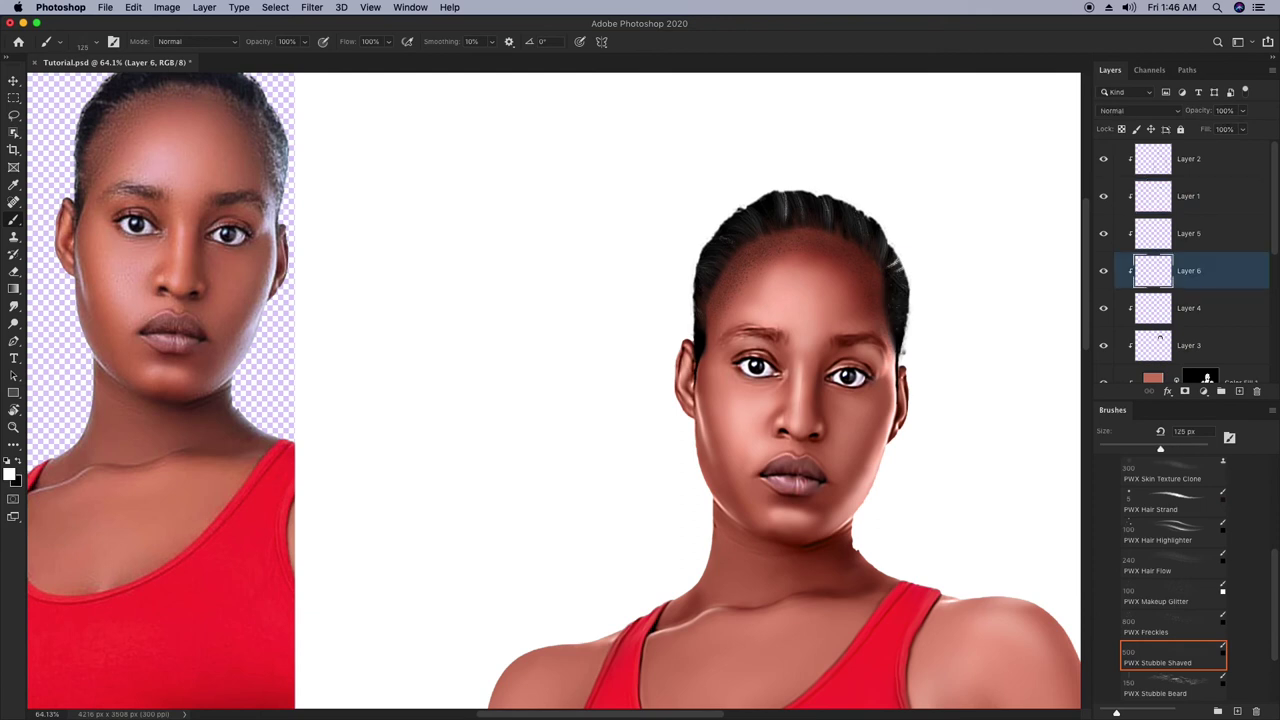
{"action": "key", "text": "e"}
{"action": "key", "text": "b"}
{"action": "scroll", "coordinate": [800, 330], "scroll_direction": "down", "scroll_amount": 5}
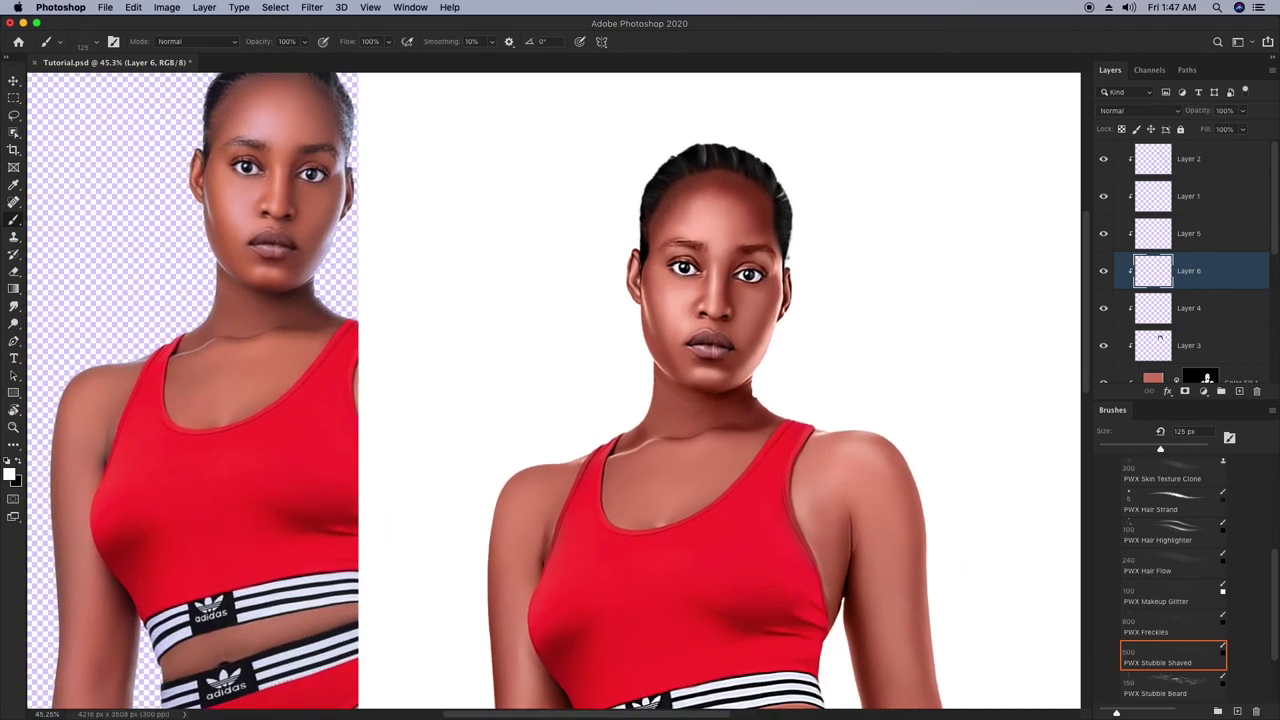
Convert the portrait and its clipped paint layers into one smart object and add a new layer above it.
{"action": "scroll", "coordinate": [800, 330], "scroll_direction": "up", "scroll_amount": 2}
{"action": "left_click", "coordinate": [1228, 160]}
{"action": "scroll", "coordinate": [1228, 300], "scroll_direction": "down", "scroll_amount": 2}
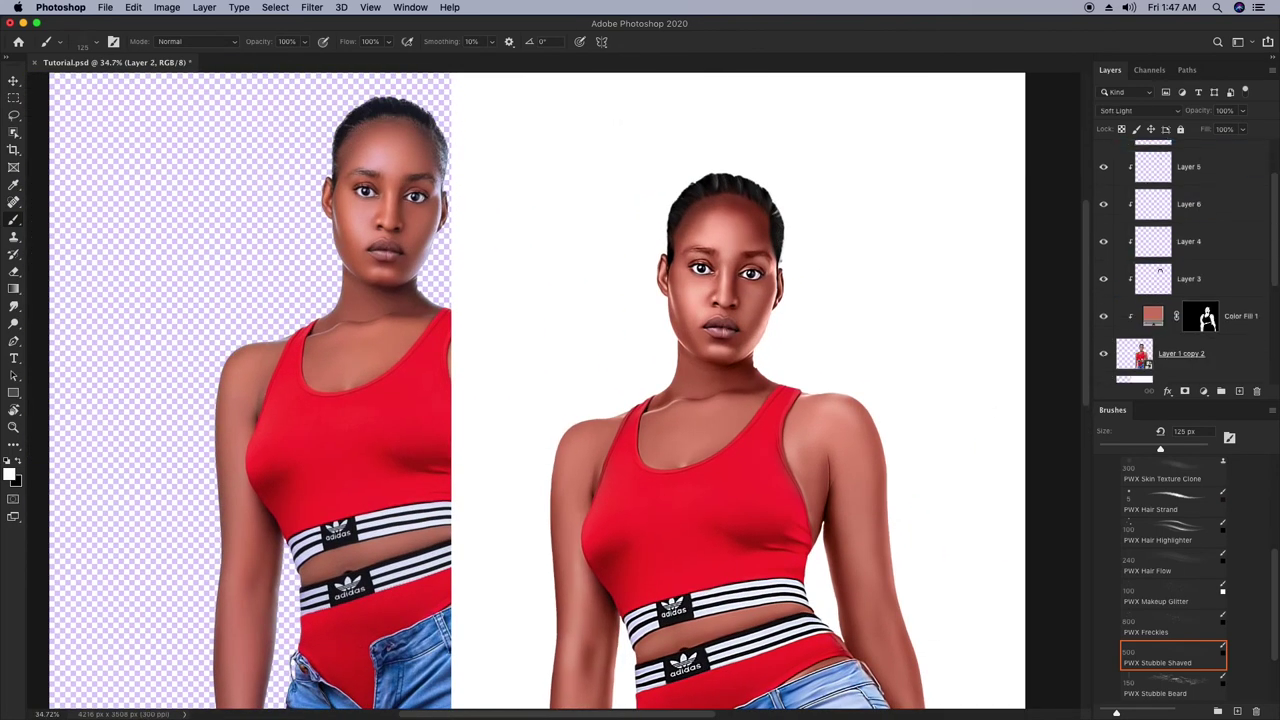
{"action": "left_click", "coordinate": [1228, 316], "text": "shift"}
{"action": "right_click", "coordinate": [1228, 316]}
{"action": "left_click", "coordinate": [1105, 324]}
{"action": "left_click", "coordinate": [1239, 391]}
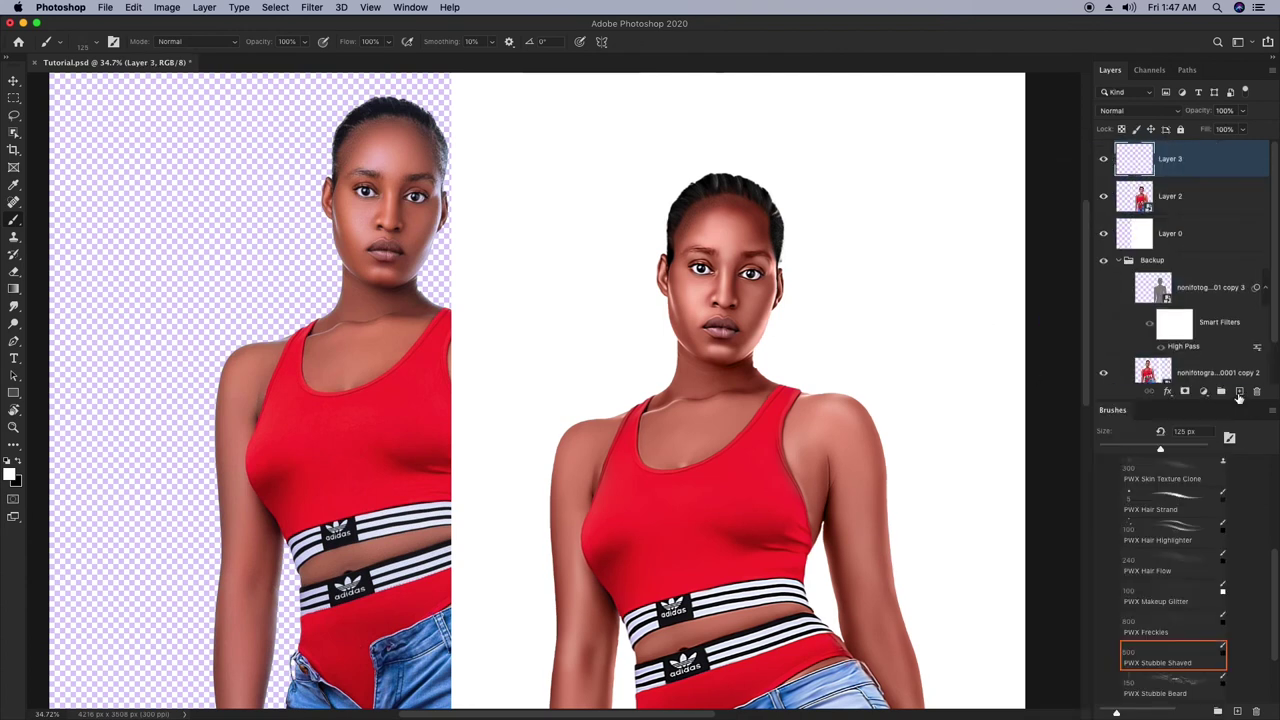
Choose the Skin brush from the Skin brush set at 200 px for texturing on the new Layer 3.
{"action": "scroll", "coordinate": [1150, 540], "scroll_direction": "up", "scroll_amount": 3}
{"action": "left_click", "coordinate": [1115, 537]}
{"action": "left_click", "coordinate": [1125, 560]}
{"action": "scroll", "coordinate": [1160, 580], "scroll_direction": "down", "scroll_amount": 3}
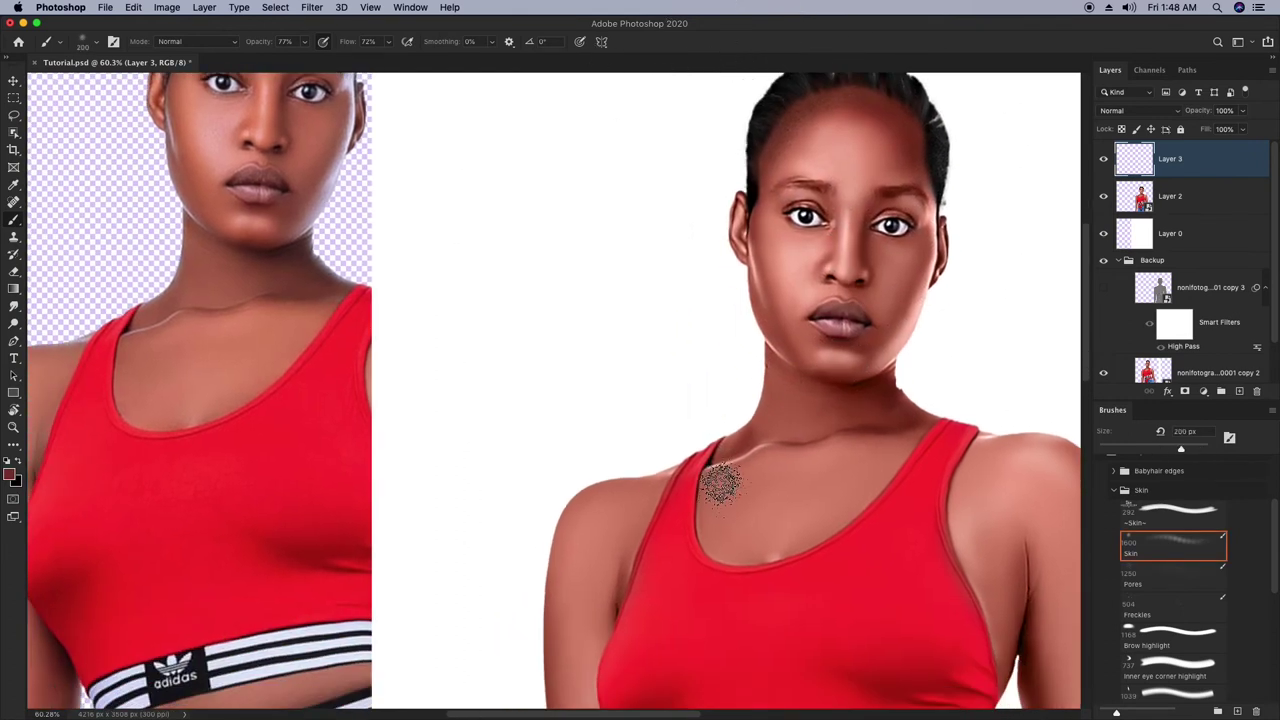
Stipple skin texture over the chest, arms and midriff on Layer 3, varying the Skin brush up to 300 px.
{"action": "key", "text": "bracketright"}
{"action": "key", "text": "bracketright"}
{"action": "key", "text": "bracketright"}
{"action": "key", "text": "bracketright"}
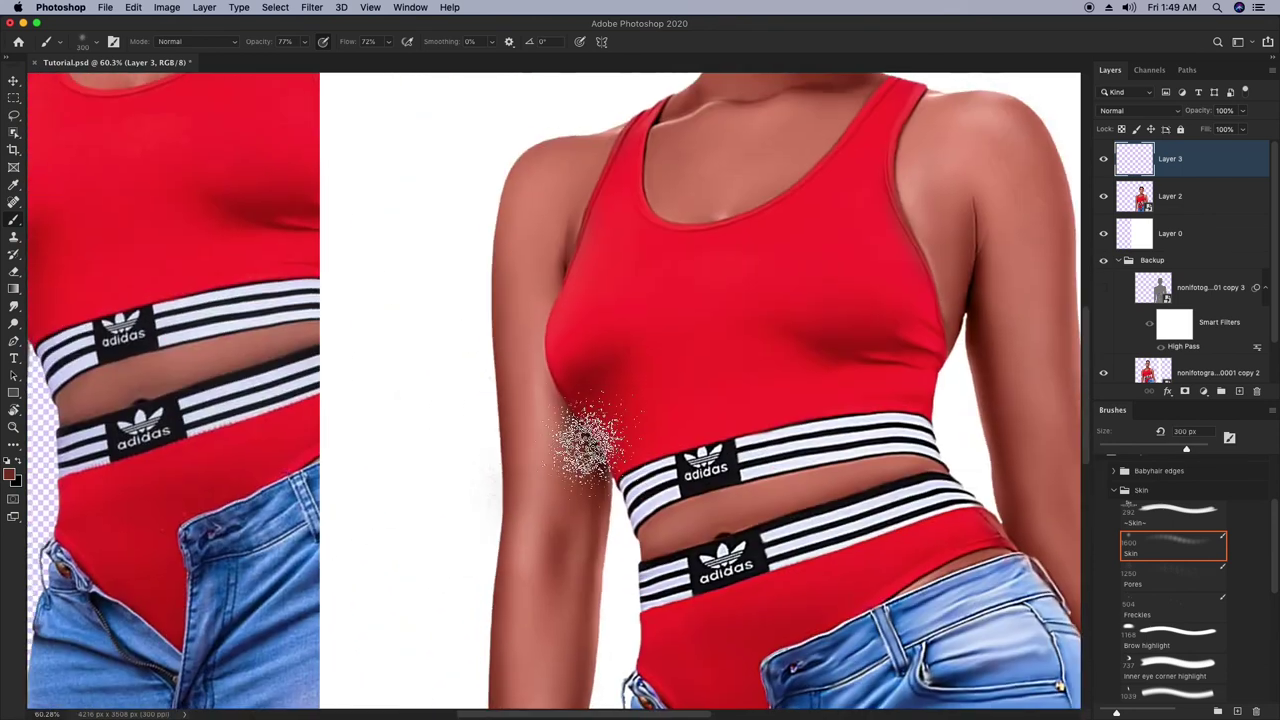
{"action": "key", "text": "bracketleft"}
{"action": "key", "text": "bracketleft"}
{"action": "key", "text": "bracketleft"}
{"action": "key", "text": "bracketleft"}
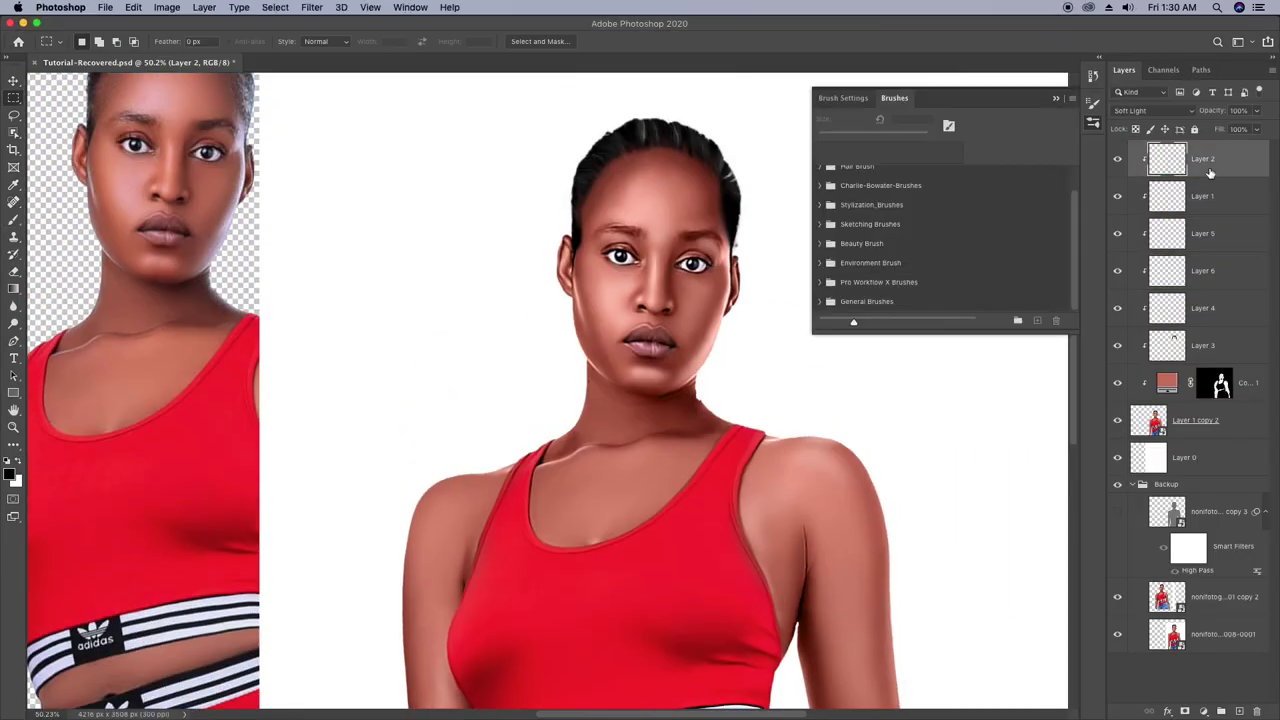
Dock the floating Brushes panel below the Layers panel and widen the panel column.
{"action": "left_click", "coordinate": [1092, 77]}
{"action": "right_click", "coordinate": [1091, 81]}
{"action": "left_click", "coordinate": [1112, 98]}
{"action": "left_click_drag", "start_coordinate": [1107, 225], "coordinate": [1081, 223]}
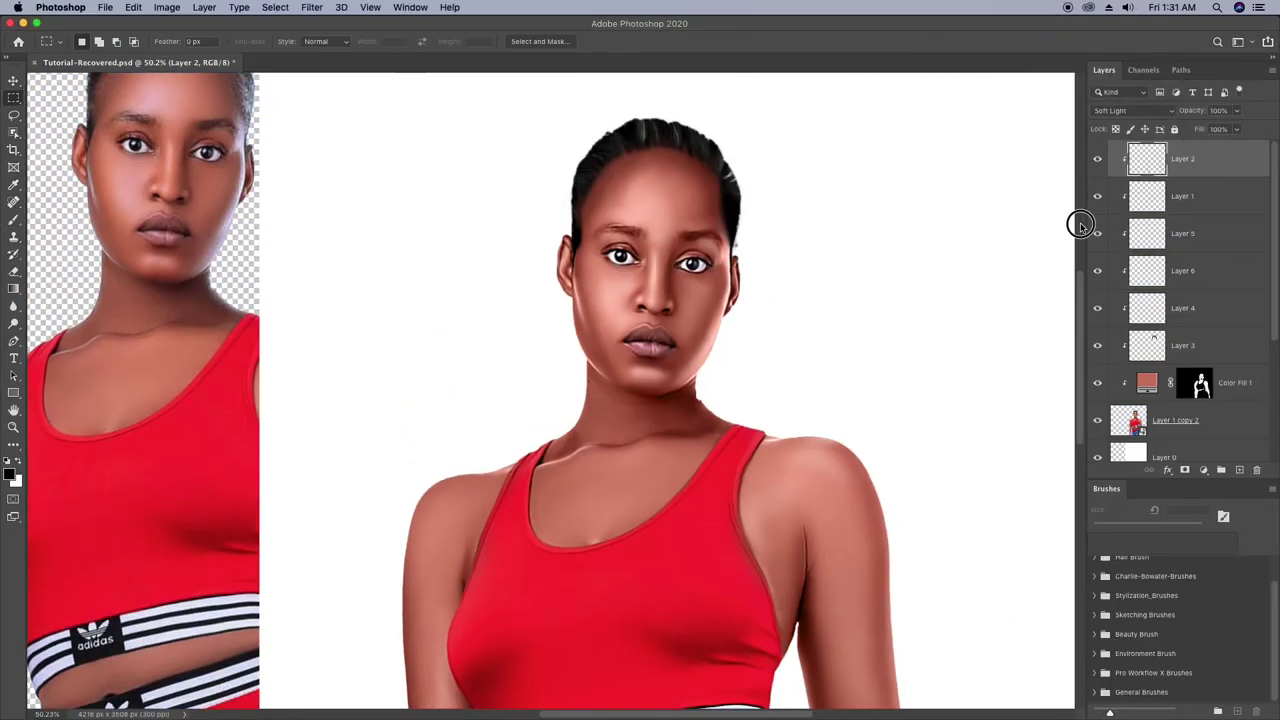
Combine the portrait and its clipped paint layers into one smart object and clip a new layer to it.
{"action": "left_click", "coordinate": [1231, 408]}
{"action": "left_click", "coordinate": [1205, 158], "text": "shift"}
{"action": "right_click", "coordinate": [1198, 160]}
{"action": "left_click", "coordinate": [1100, 321]}
{"action": "left_click", "coordinate": [1239, 470]}
{"action": "left_click", "coordinate": [1197, 176], "text": "alt"}
Choose the Skin brush from the skin brush set and reduce its size to 250 px.
{"action": "left_click", "coordinate": [1090, 672]}
{"action": "scroll", "coordinate": [1098, 668], "scroll_direction": "down", "scroll_amount": 3}
{"action": "left_click", "coordinate": [1103, 635]}
{"action": "scroll", "coordinate": [1190, 659], "scroll_direction": "down", "scroll_amount": 3}
{"action": "scroll", "coordinate": [1185, 658], "scroll_direction": "down", "scroll_amount": 5}
{"action": "scroll", "coordinate": [1180, 655], "scroll_direction": "up", "scroll_amount": 5}
{"action": "left_click", "coordinate": [1103, 635]}
{"action": "left_click", "coordinate": [1090, 615]}
{"action": "scroll", "coordinate": [1104, 602], "scroll_direction": "up", "scroll_amount": 3}
{"action": "left_click", "coordinate": [1105, 596]}
{"action": "scroll", "coordinate": [1150, 604], "scroll_direction": "down", "scroll_amount": 2}
{"action": "left_click", "coordinate": [1162, 604]}
{"action": "key", "text": "bracketleft"}
{"action": "key", "text": "bracketleft"}
{"action": "key", "text": "bracketleft"}
{"action": "key", "text": "bracketleft"}
{"action": "key", "text": "bracketleft"}
{"action": "key", "text": "bracketleft"}
{"action": "key", "text": "bracketleft"}
{"action": "key", "text": "bracketleft"}
{"action": "key", "text": "bracketleft"}
{"action": "key", "text": "bracketleft"}
{"action": "key", "text": "bracketleft"}
{"action": "key", "text": "bracketleft"}
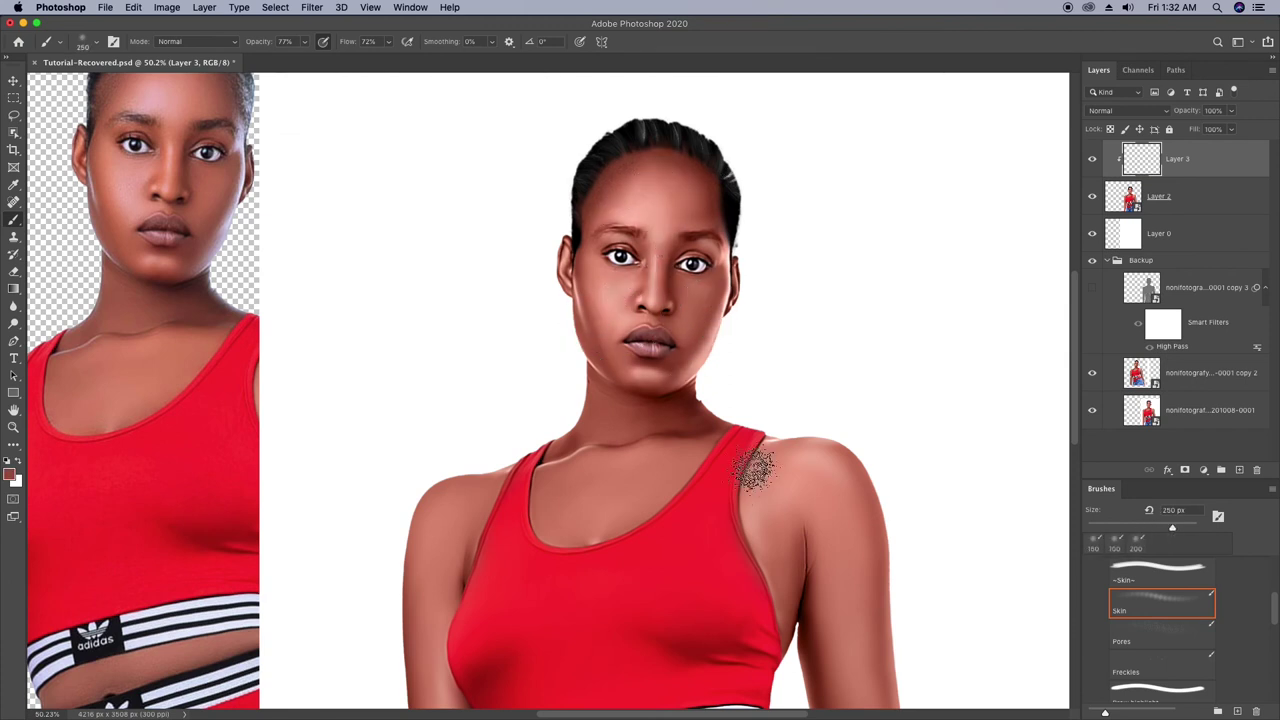
Stipple skin texture over the arms, chest and midriff on Layer 3, varying the Skin brush between 70 and 250 px.
{"action": "scroll", "coordinate": [777, 491], "scroll_direction": "down", "scroll_amount": 8}
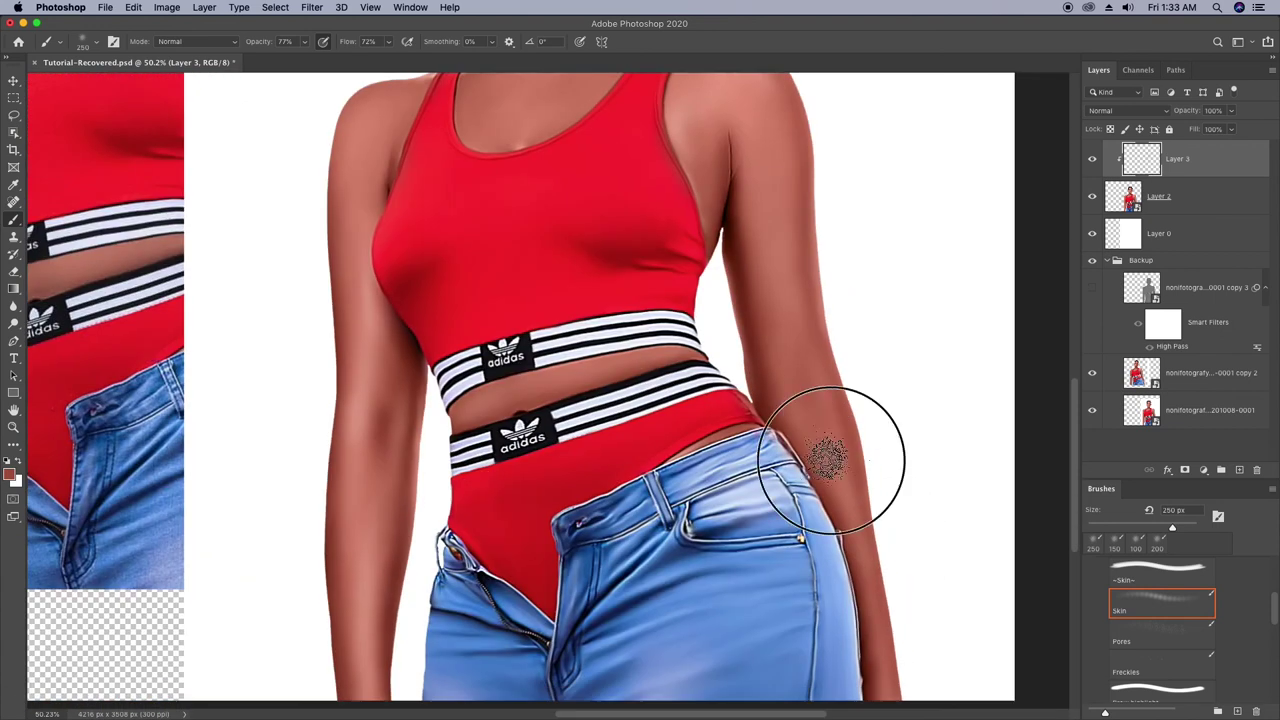
{"action": "left_click_drag", "start_coordinate": [861, 517], "coordinate": [846, 441]}
{"action": "left_click_drag", "start_coordinate": [356, 595], "coordinate": [470, 645]}
{"action": "key", "text": "bracketright"}
{"action": "mouse_move", "coordinate": [440, 392]}
{"action": "left_mouse_down"}
{"action": "mouse_move", "coordinate": [491, 594]}
{"action": "mouse_move", "coordinate": [536, 629]}
{"action": "left_mouse_up"}
{"action": "key", "text": "bracketleft"}
{"action": "key", "text": "bracketleft"}
{"action": "key", "text": "bracketleft"}
{"action": "key", "text": "bracketleft"}
{"action": "key", "text": "bracketleft"}
{"action": "left_click_drag", "start_coordinate": [519, 391], "coordinate": [526, 430]}
{"action": "key", "text": "bracketright"}
{"action": "key", "text": "bracketright"}
{"action": "left_click_drag", "start_coordinate": [667, 520], "coordinate": [630, 430]}
{"action": "left_click_drag", "start_coordinate": [631, 491], "coordinate": [674, 425]}
{"action": "left_click_drag", "start_coordinate": [714, 444], "coordinate": [742, 410]}
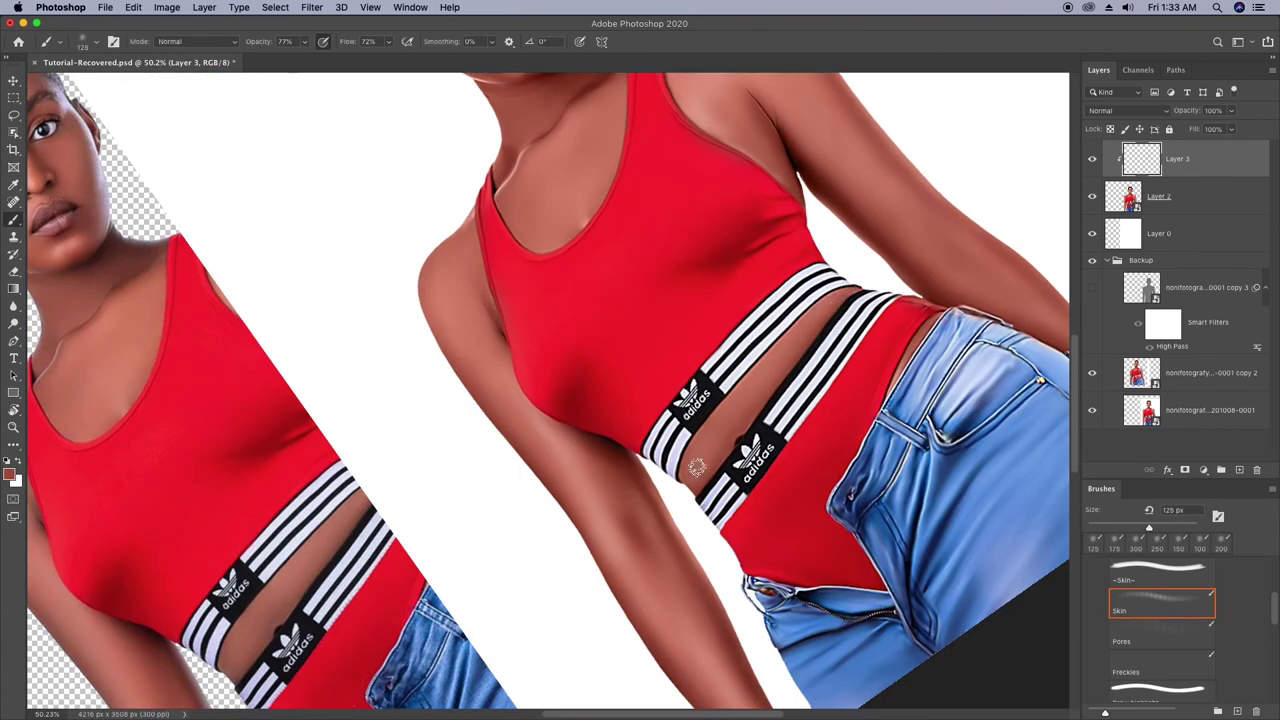
{"action": "key", "text": "r"}
{"action": "key", "text": "Escape"}
{"action": "left_click_drag", "start_coordinate": [794, 446], "coordinate": [728, 464]}
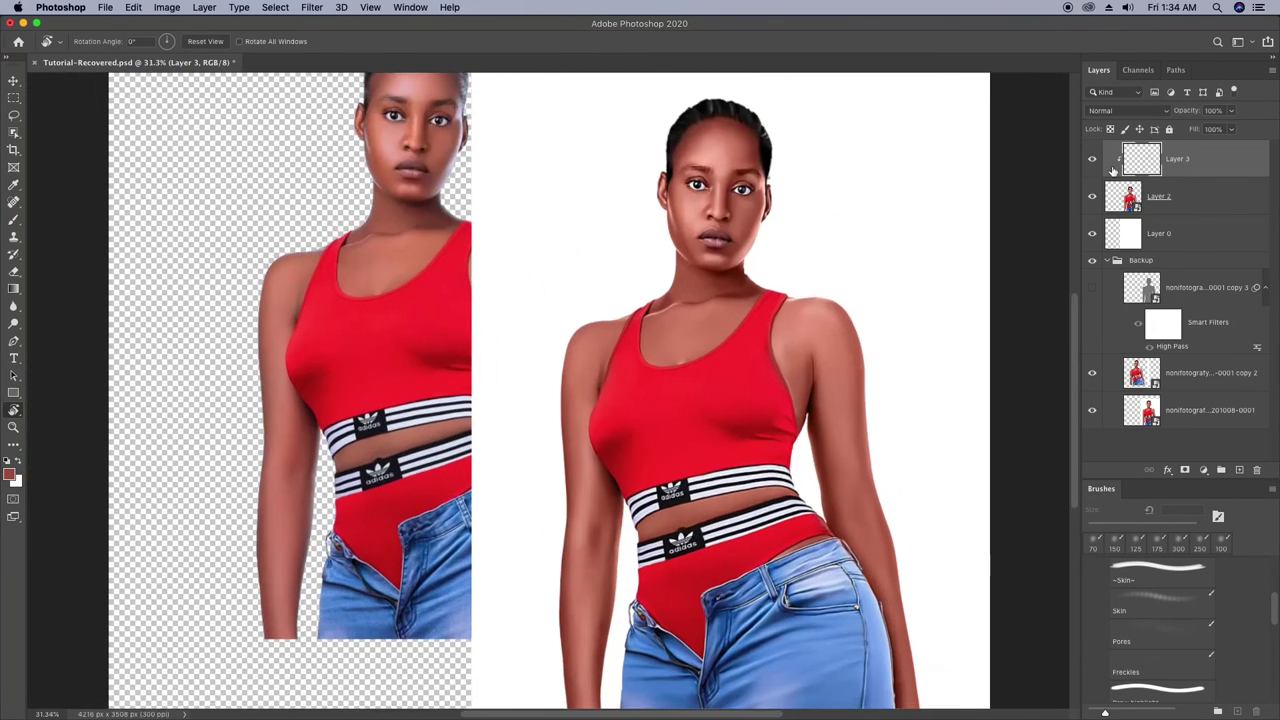
{"action": "left_click_drag", "start_coordinate": [740, 300], "coordinate": [785, 302]}
{"action": "left_click_drag", "start_coordinate": [770, 385], "coordinate": [732, 479]}
Clip a new layer above the skin texture layer and set a near-black foreground colour for the eyebrow hairs.
{"action": "left_click", "coordinate": [1239, 470]}
{"action": "left_click", "coordinate": [1216, 176], "text": "alt"}
{"action": "left_click_drag", "start_coordinate": [636, 200], "coordinate": [715, 205]}
{"action": "left_click", "coordinate": [9, 474]}
{"action": "left_click", "coordinate": [620, 406]}
{"action": "key", "text": "Return"}
Choose a 5 px hair-strand brush, try a stroke on the face and undo it.
{"action": "key", "text": "b"}
{"action": "right_click", "coordinate": [663, 303]}
{"action": "left_click_drag", "start_coordinate": [849, 466], "coordinate": [1211, 612]}
{"action": "left_click", "coordinate": [689, 506]}
{"action": "left_click", "coordinate": [697, 525]}
{"action": "double_click", "coordinate": [1063, 569]}
{"action": "mouse_move", "coordinate": [678, 276]}
{"action": "left_mouse_down"}
{"action": "mouse_move", "coordinate": [697, 360]}
{"action": "mouse_move", "coordinate": [730, 360]}
{"action": "left_mouse_up"}
{"action": "key", "text": "super+z"}
Paint dark hair strands over the woman's right eyebrow on Layer 4, rotating the canvas to follow the hair direction.
{"action": "left_click_drag", "start_coordinate": [645, 383], "coordinate": [659, 338]}
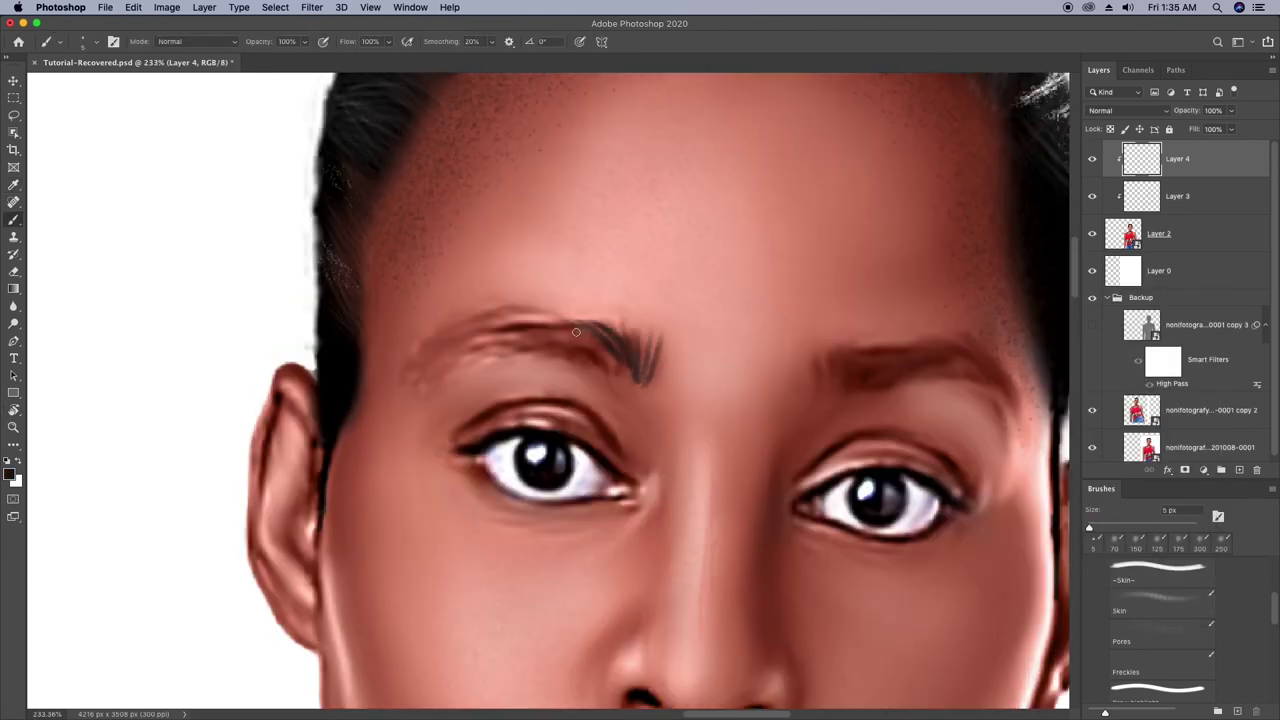
{"action": "key", "text": "r"}
{"action": "mouse_move", "coordinate": [472, 314]}
{"action": "left_mouse_down"}
{"action": "mouse_move", "coordinate": [624, 314]}
{"action": "mouse_move", "coordinate": [580, 266]}
{"action": "left_mouse_up"}
{"action": "key", "text": "r"}
{"action": "left_click_drag", "start_coordinate": [643, 223], "coordinate": [492, 207]}
{"action": "left_click_drag", "start_coordinate": [608, 404], "coordinate": [603, 378]}
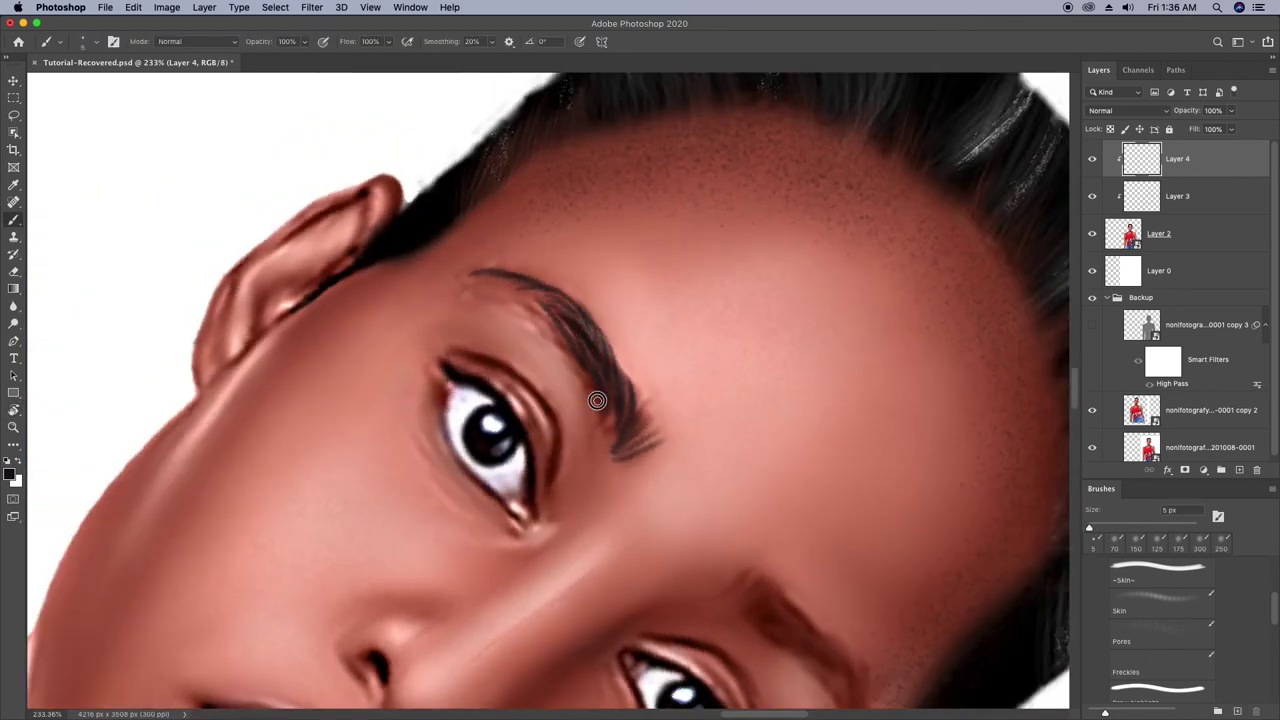
{"action": "left_click_drag", "start_coordinate": [548, 336], "coordinate": [476, 287]}
{"action": "key", "text": "r"}
{"action": "left_click_drag", "start_coordinate": [514, 303], "coordinate": [555, 297]}
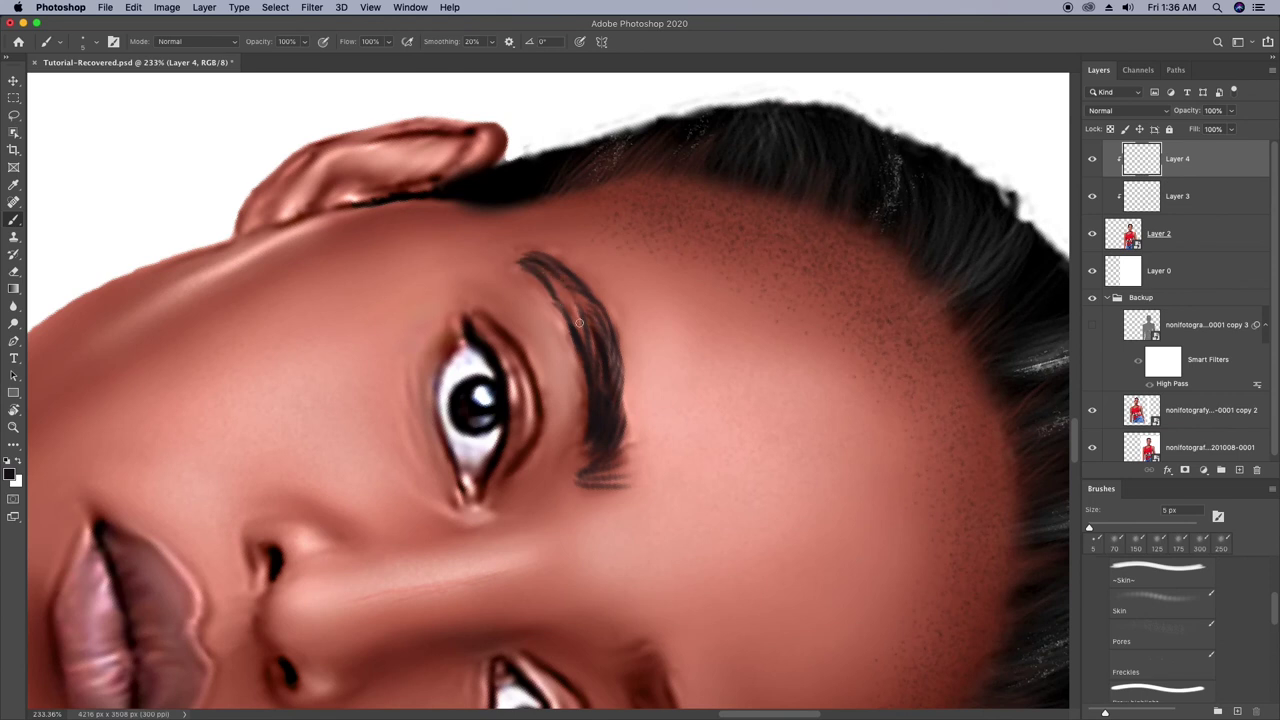
{"action": "scroll", "coordinate": [623, 334], "scroll_direction": "down", "scroll_amount": 10}
{"action": "scroll", "coordinate": [621, 395], "scroll_direction": "up", "scroll_amount": 8}
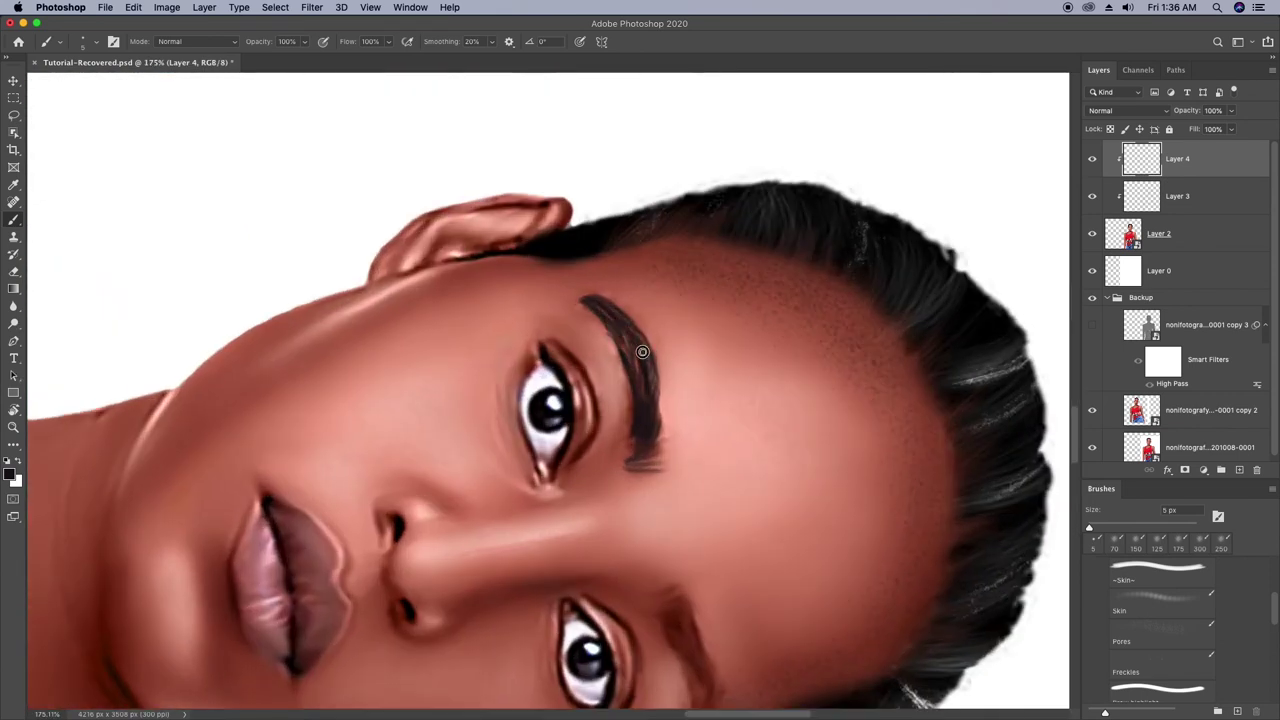
{"action": "key", "text": "r"}
{"action": "left_click_drag", "start_coordinate": [642, 354], "coordinate": [572, 310]}
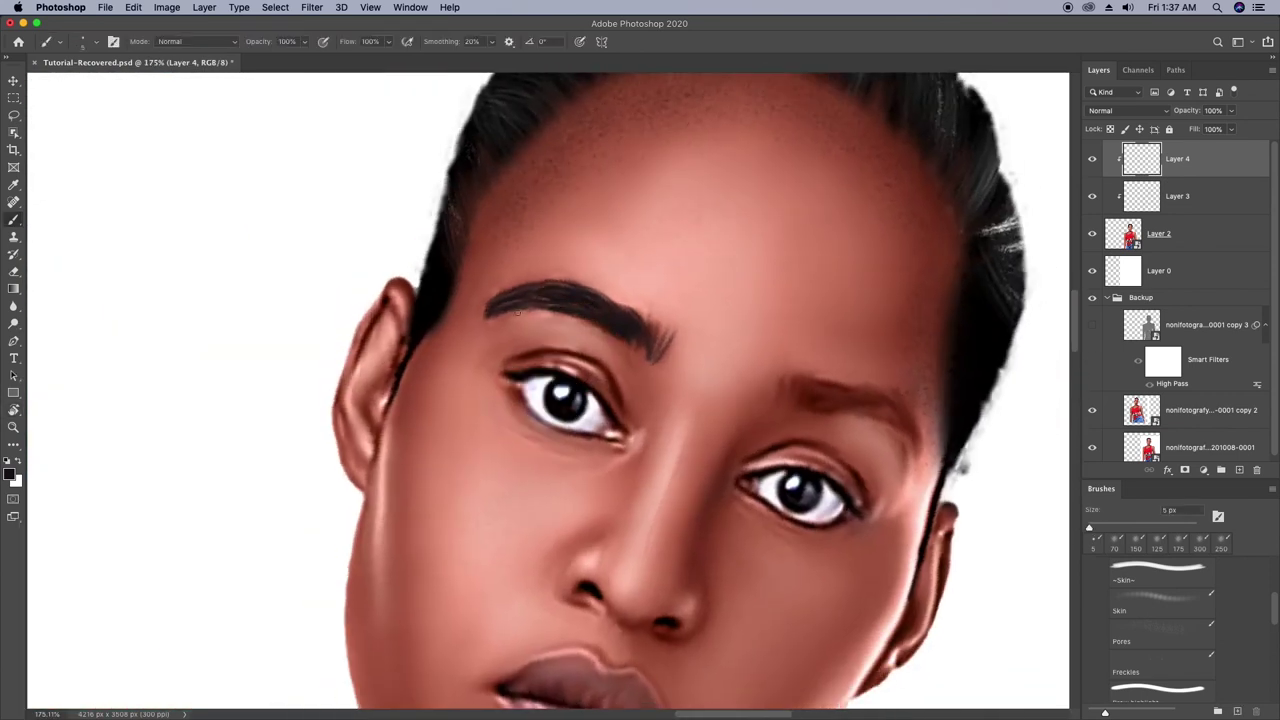
Paint matching dark hair strands over the woman's left eyebrow on Layer 4 with the 5 px brush.
{"action": "key", "text": "r"}
{"action": "left_click_drag", "start_coordinate": [802, 274], "coordinate": [763, 212]}
{"action": "left_click_drag", "start_coordinate": [845, 358], "coordinate": [744, 361]}
{"action": "mouse_move", "coordinate": [744, 361]}
{"action": "left_mouse_down"}
{"action": "mouse_move", "coordinate": [778, 362]}
{"action": "mouse_move", "coordinate": [682, 361]}
{"action": "mouse_move", "coordinate": [731, 366]}
{"action": "left_mouse_up"}
{"action": "left_click_drag", "start_coordinate": [694, 328], "coordinate": [716, 292]}
{"action": "mouse_move", "coordinate": [754, 350]}
{"action": "left_mouse_down"}
{"action": "mouse_move", "coordinate": [714, 331]}
{"action": "mouse_move", "coordinate": [751, 338]}
{"action": "left_mouse_up"}
{"action": "mouse_move", "coordinate": [751, 338]}
{"action": "left_mouse_down"}
{"action": "mouse_move", "coordinate": [690, 238]}
{"action": "mouse_move", "coordinate": [639, 383]}
{"action": "left_mouse_up"}
{"action": "mouse_move", "coordinate": [599, 372]}
{"action": "left_mouse_down"}
{"action": "mouse_move", "coordinate": [590, 350]}
{"action": "mouse_move", "coordinate": [550, 340]}
{"action": "left_mouse_up"}
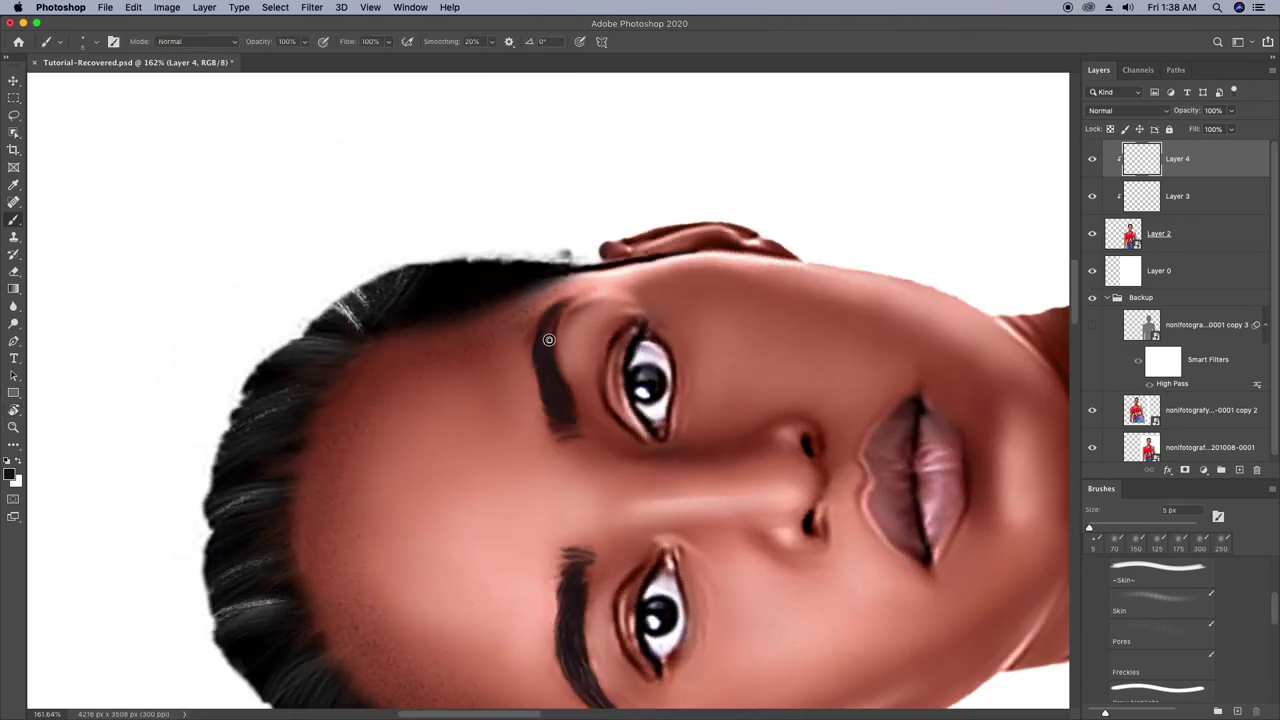
{"action": "mouse_move", "coordinate": [612, 290]}
{"action": "left_mouse_down"}
{"action": "mouse_move", "coordinate": [697, 443]}
{"action": "mouse_move", "coordinate": [754, 423]}
{"action": "mouse_move", "coordinate": [737, 434]}
{"action": "left_mouse_up"}
Choose the SoftEraser brush at 50 px for the eyebrow layer.
{"action": "key", "text": "e"}
{"action": "right_click", "coordinate": [661, 274]}
{"action": "scroll", "coordinate": [900, 570], "scroll_direction": "down", "scroll_amount": 2}
{"action": "double_click", "coordinate": [900, 570]}
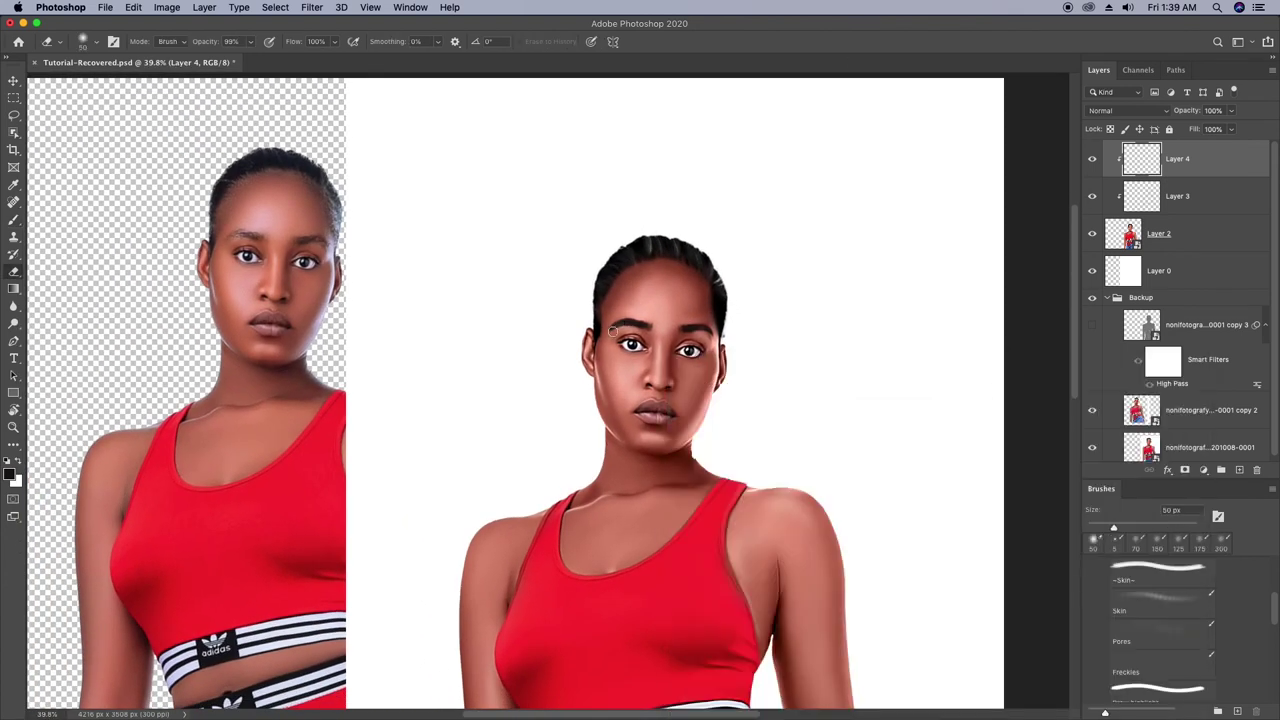
Add a brightening Curves adjustment layer above the eyebrow layer and invert its mask to black.
{"action": "scroll", "coordinate": [748, 486], "scroll_direction": "down", "scroll_amount": 3}
{"action": "scroll", "coordinate": [729, 486], "scroll_direction": "up", "scroll_amount": 4}
{"action": "left_click", "coordinate": [1203, 469]}
{"action": "left_click", "coordinate": [1203, 548]}
{"action": "left_click_drag", "start_coordinate": [816, 261], "coordinate": [811, 229]}
{"action": "left_click", "coordinate": [728, 91]}
{"action": "key", "text": "super+i"}
Choose the SoftBrush at a reduced size and set the Curves layer's blend mode to Soft Light.
{"action": "scroll", "coordinate": [708, 265], "scroll_direction": "up", "scroll_amount": 5}
{"action": "right_click", "coordinate": [645, 308]}
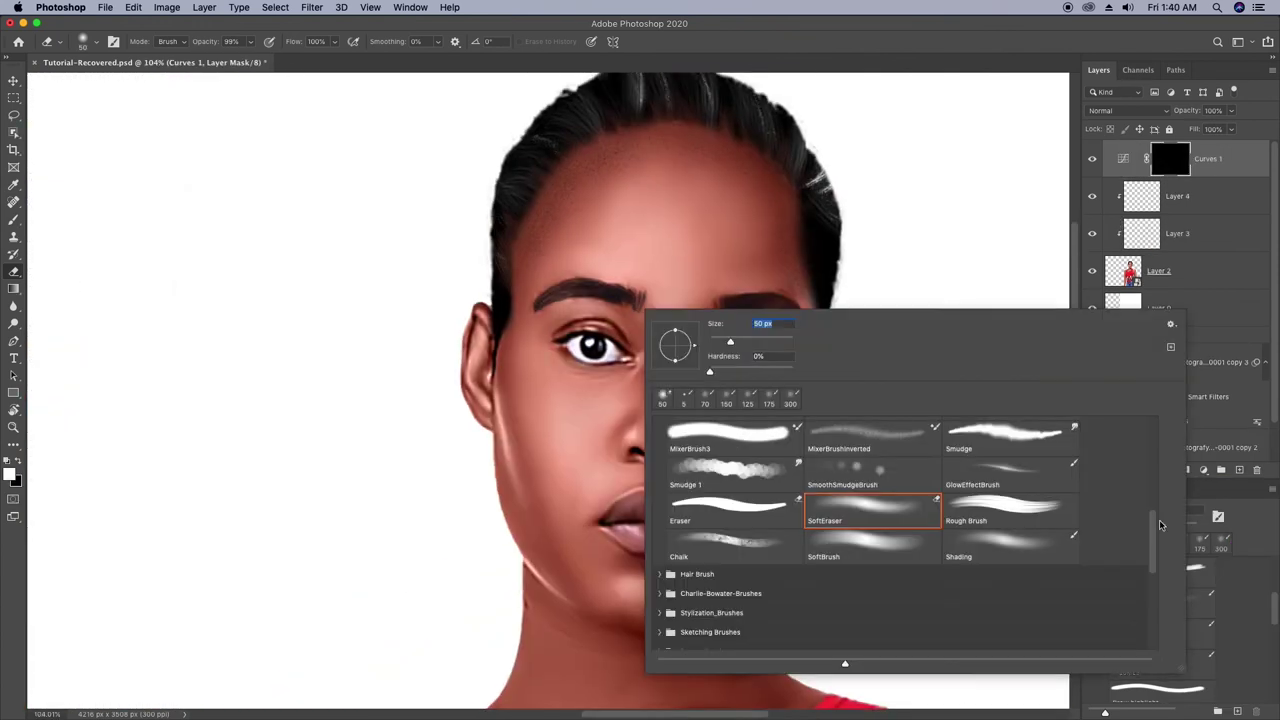
{"action": "scroll", "coordinate": [1161, 525], "scroll_direction": "up", "scroll_amount": 2}
{"action": "double_click", "coordinate": [860, 540]}
{"action": "left_click", "coordinate": [1128, 111]}
{"action": "left_click", "coordinate": [1120, 268]}
{"action": "key", "text": "bracketleft"}
{"action": "key", "text": "bracketleft"}
{"action": "key", "text": "bracketleft"}
{"action": "key", "text": "bracketleft"}
{"action": "key", "text": "bracketleft"}
{"action": "scroll", "coordinate": [616, 343], "scroll_direction": "up", "scroll_amount": 5}
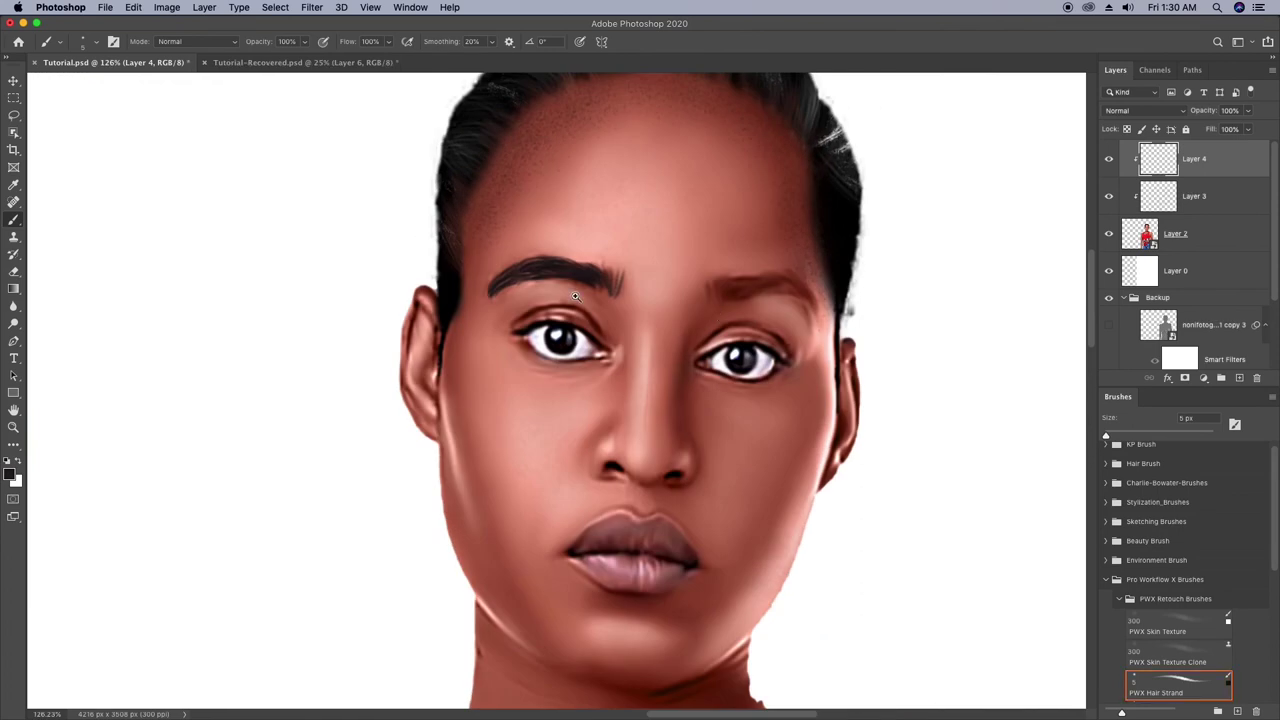
Paint dark hair strands over the woman's left eyebrow in Tutorial.psd with the PWX Hair Strand brush and save the document.
{"action": "scroll", "coordinate": [575, 296], "scroll_direction": "up", "scroll_amount": 4}
{"action": "scroll", "coordinate": [550, 330], "scroll_direction": "down", "scroll_amount": 4}
{"action": "left_click_drag", "start_coordinate": [706, 316], "coordinate": [711, 300]}
{"action": "key", "text": "r"}
{"action": "left_click_drag", "start_coordinate": [833, 222], "coordinate": [750, 135]}
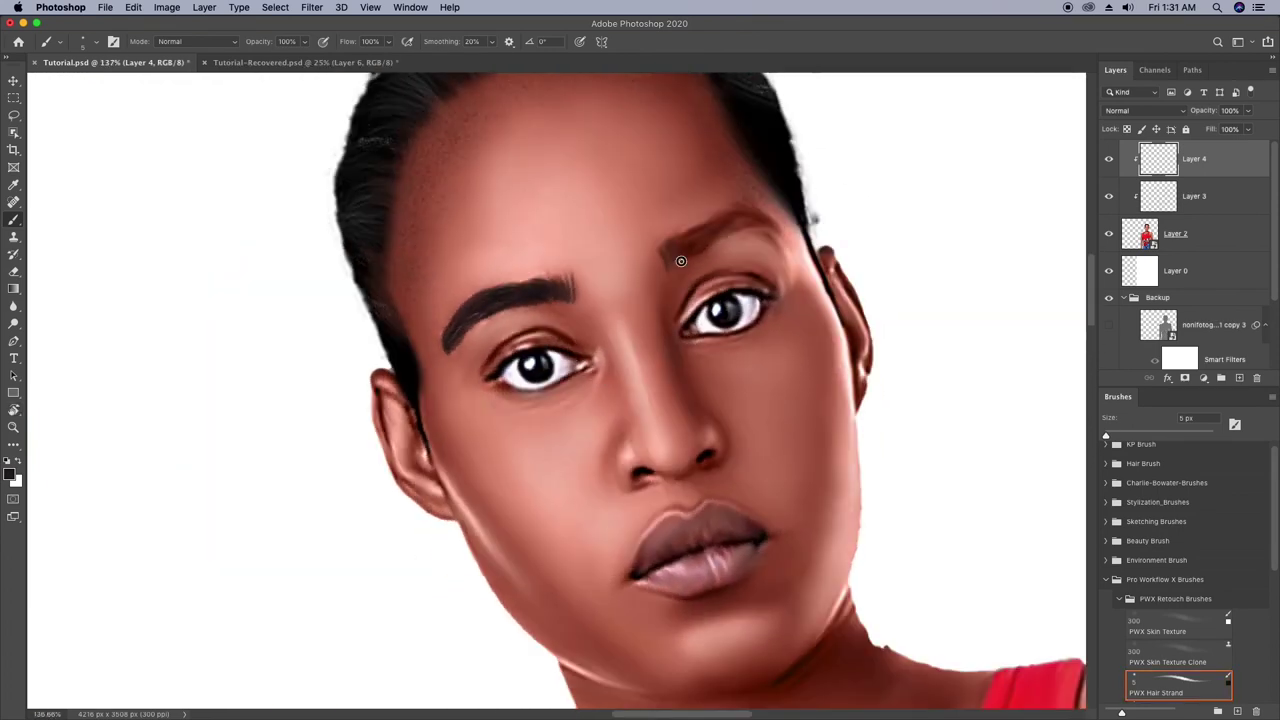
{"action": "scroll", "coordinate": [750, 135], "scroll_direction": "up", "scroll_amount": 2}
{"action": "mouse_move", "coordinate": [690, 268]}
{"action": "left_mouse_down"}
{"action": "mouse_move", "coordinate": [653, 240]}
{"action": "mouse_move", "coordinate": [557, 240]}
{"action": "mouse_move", "coordinate": [700, 350]}
{"action": "left_mouse_up"}
{"action": "key", "text": "super+s"}
{"action": "key", "text": "r"}
{"action": "scroll", "coordinate": [633, 384], "scroll_direction": "down", "scroll_amount": 10}
{"action": "key", "text": "super+s"}
{"action": "key", "text": "Escape"}
Switch to the soft eraser at 50 px for refining the painted eyebrows.
{"action": "key", "text": "e"}
{"action": "right_click", "coordinate": [728, 252]}
{"action": "key", "text": "Return"}
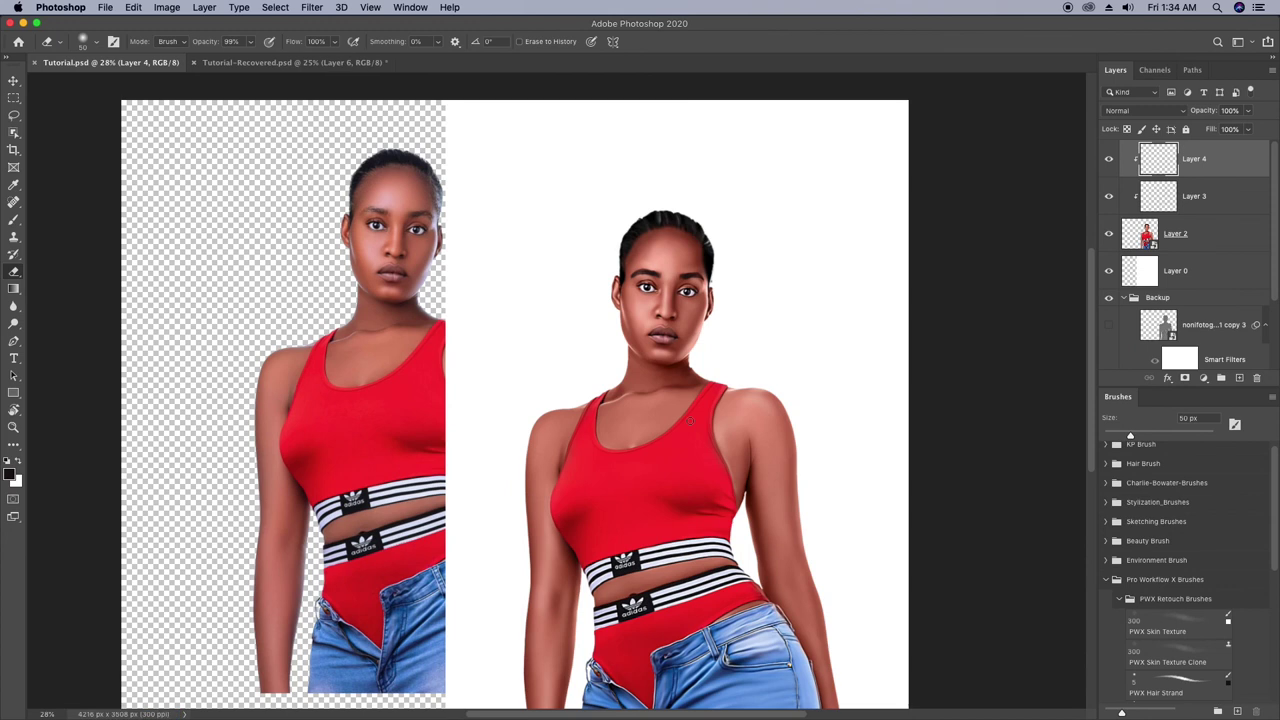
Add a Curves adjustment layer above Layer 4 and fill its mask with black by inverting it.
{"action": "left_click", "coordinate": [1203, 377]}
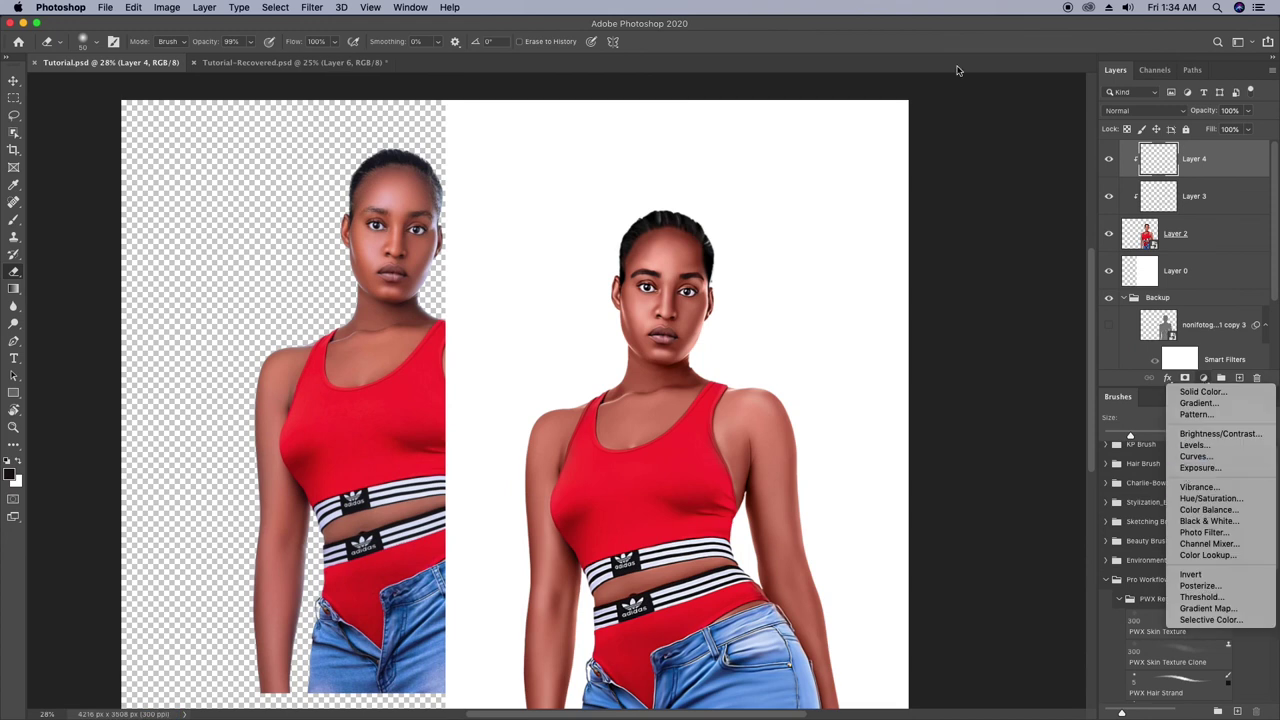
{"action": "left_click", "coordinate": [1190, 470]}
{"action": "key", "text": "ctrl+i"}
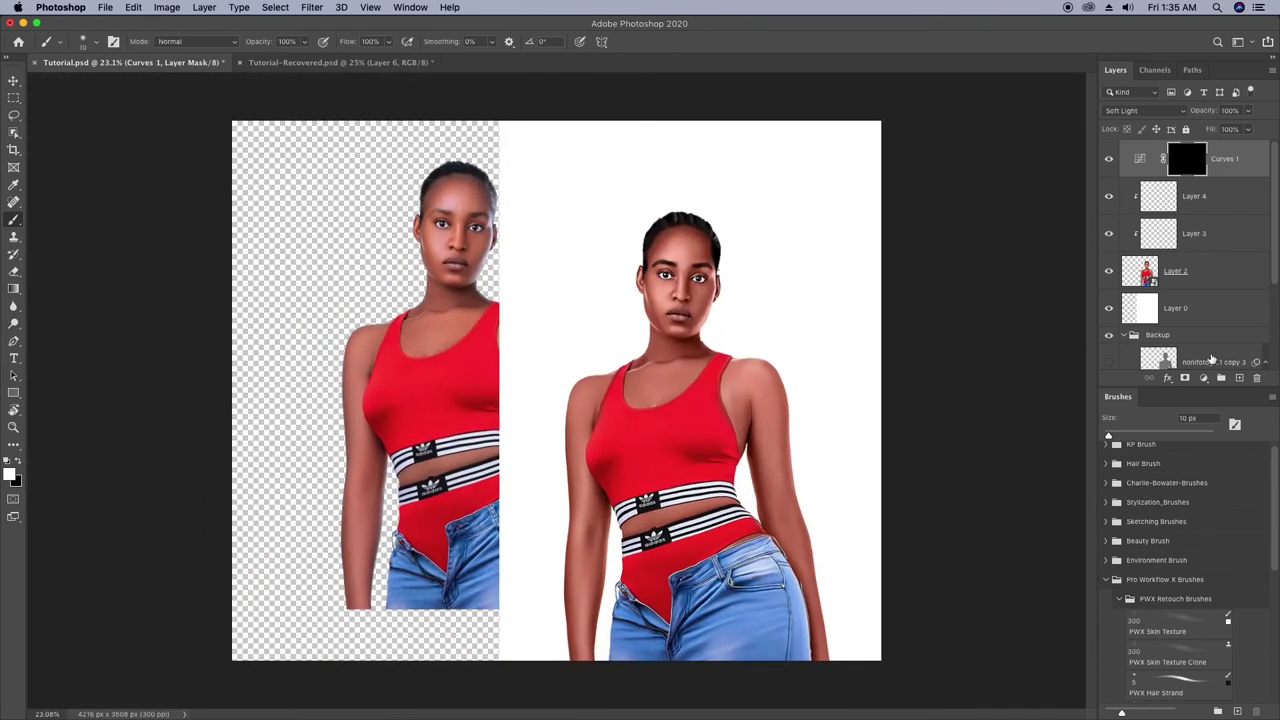
Clip a new Soft Light layer above the Curves layer and prepare a black brush at 30% opacity.
{"action": "key", "text": "ctrl+shift+alt+n"}
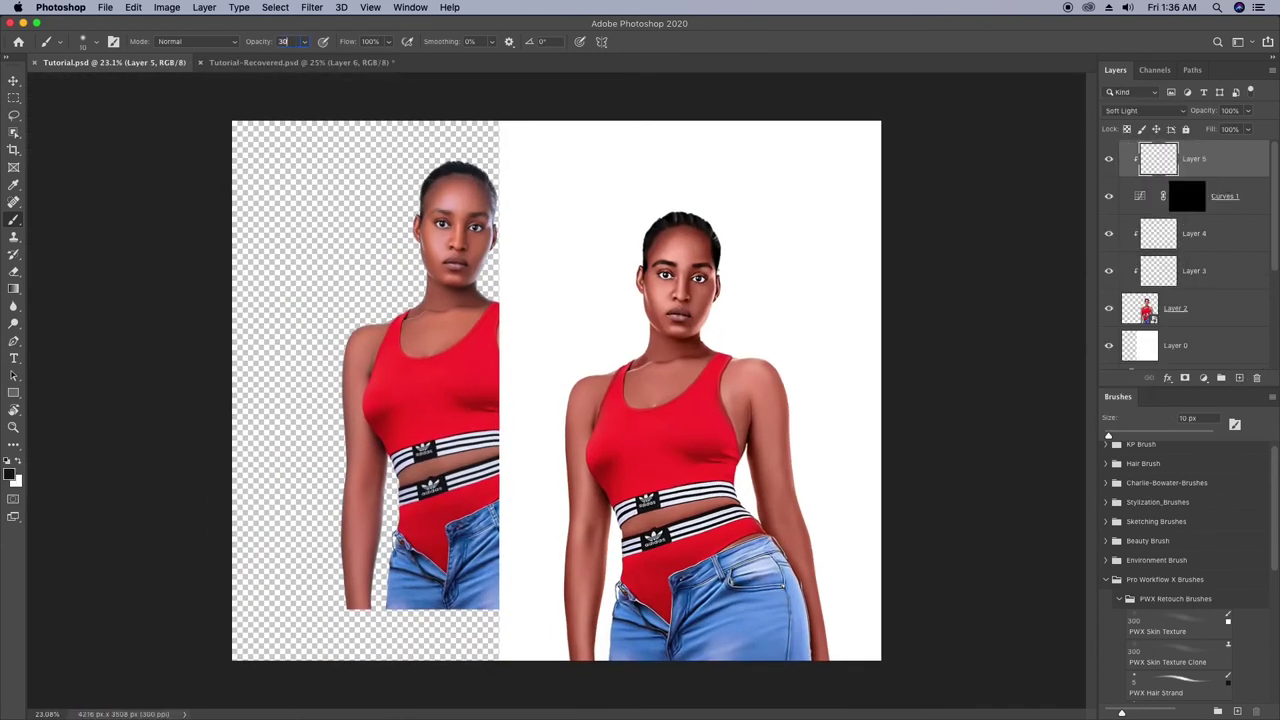
{"action": "key", "text": "bracketright"}
{"action": "key", "text": "ctrl+alt+g"}
{"action": "key", "text": "x"}
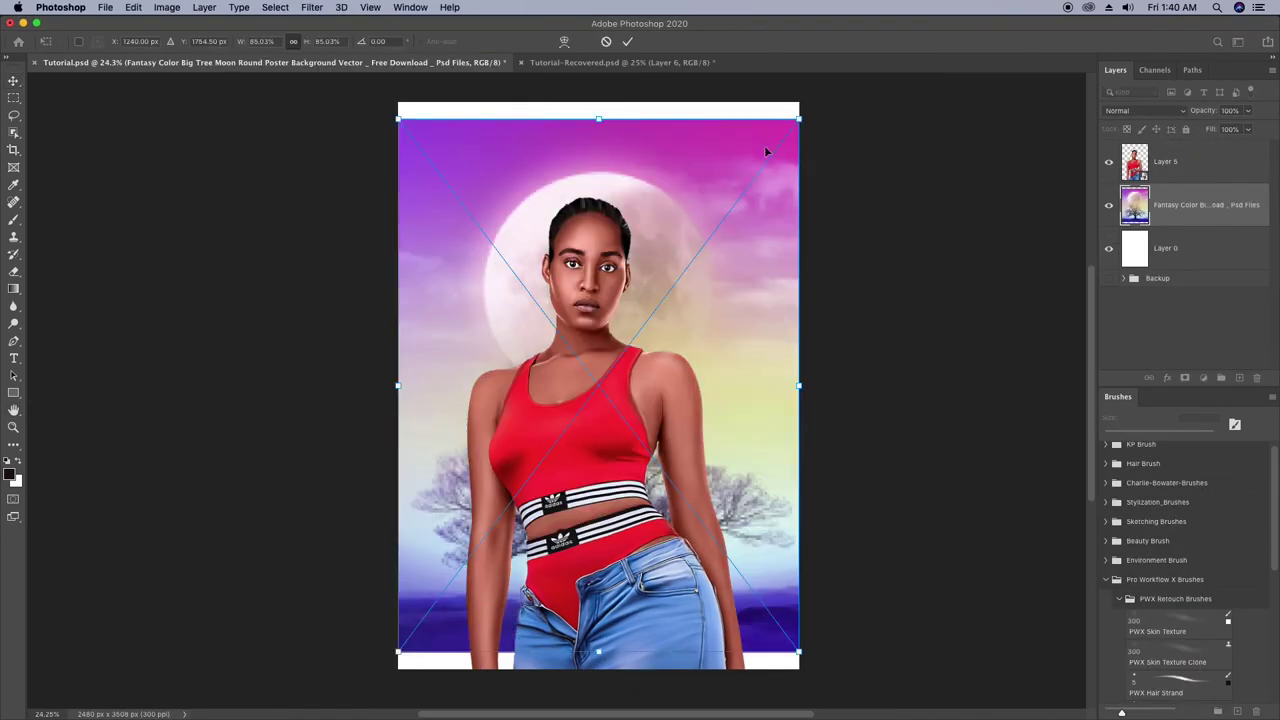
Enlarge the placed fantasy moon background to cover the whole canvas and apply a Box Blur to it.
{"action": "left_click_drag", "start_coordinate": [799, 119], "coordinate": [815, 98], "text": "alt"}
{"action": "key", "text": "Return"}
{"action": "left_click", "coordinate": [312, 7]}
{"action": "mouse_move", "coordinate": [317, 166]}
{"action": "left_click", "coordinate": [514, 204]}
{"action": "left_click_drag", "start_coordinate": [790, 351], "coordinate": [807, 352]}
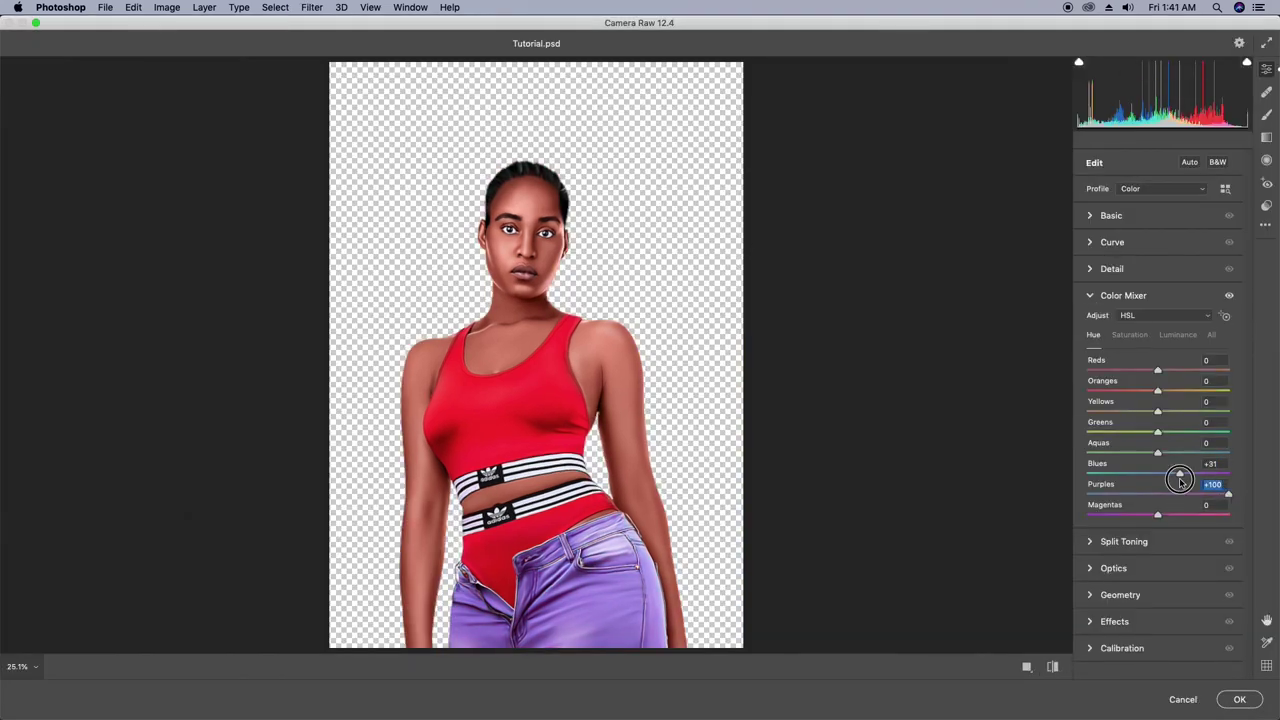
Lower the Blues hue, raise the Blues saturation and shift the Reds and Oranges hues slightly down in the Camera Raw Color Mixer.
{"action": "left_click_drag", "start_coordinate": [1179, 473], "coordinate": [1162, 473]}
{"action": "left_click", "coordinate": [1130, 335]}
{"action": "left_click_drag", "start_coordinate": [1158, 473], "coordinate": [1214, 476]}
{"action": "left_click", "coordinate": [1093, 335]}
{"action": "mouse_move", "coordinate": [1158, 370]}
{"action": "left_mouse_down"}
{"action": "mouse_move", "coordinate": [1180, 371]}
{"action": "mouse_move", "coordinate": [1144, 371]}
{"action": "left_mouse_up"}
{"action": "left_click_drag", "start_coordinate": [1158, 391], "coordinate": [1152, 390]}
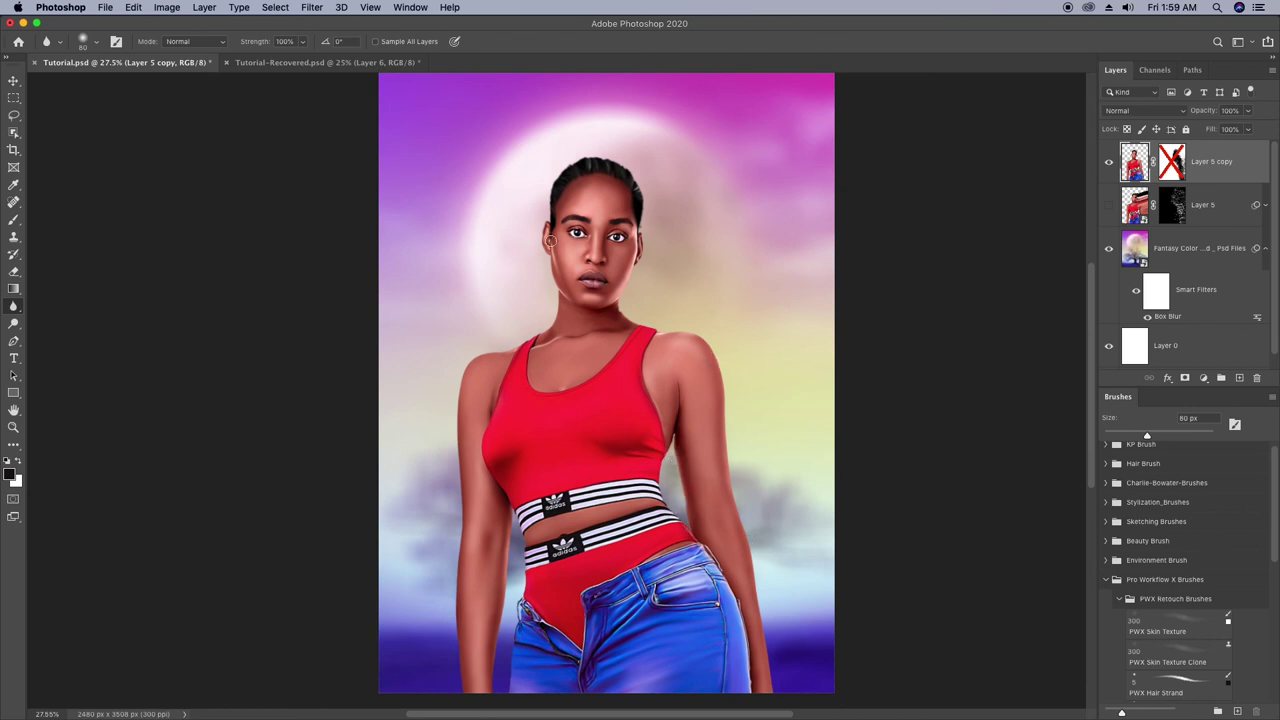
Add a new layer above the portrait and sample a pale background tone for the soft brush.
{"action": "left_click", "coordinate": [1240, 377]}
{"action": "key", "text": "b"}
{"action": "right_click", "coordinate": [682, 270]}
{"action": "left_click", "coordinate": [735, 352], "text": "alt"}
Paint background-coloured light along the head, shoulders and arms on the Soft Light layer with the 250 px brush.
{"action": "left_click_drag", "start_coordinate": [712, 349], "coordinate": [746, 492]}
{"action": "left_click_drag", "start_coordinate": [652, 304], "coordinate": [643, 174]}
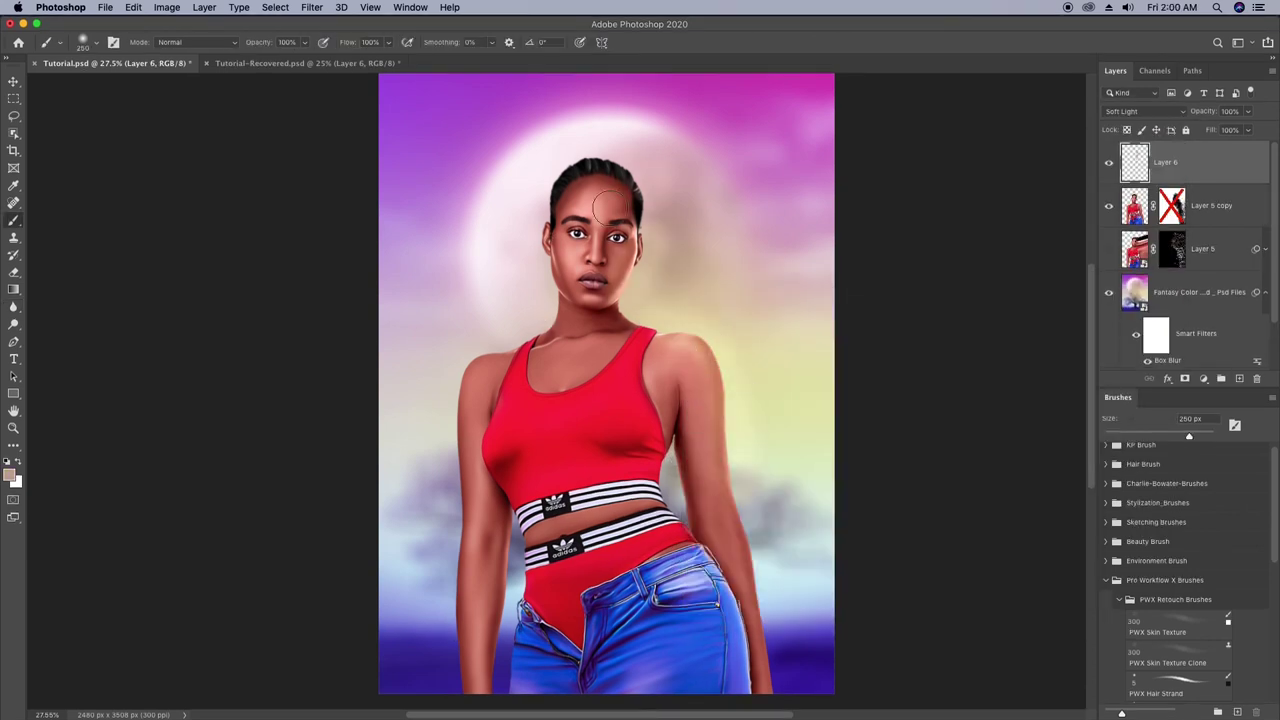
{"action": "left_click_drag", "start_coordinate": [548, 208], "coordinate": [500, 345]}
{"action": "left_click_drag", "start_coordinate": [475, 350], "coordinate": [431, 639]}
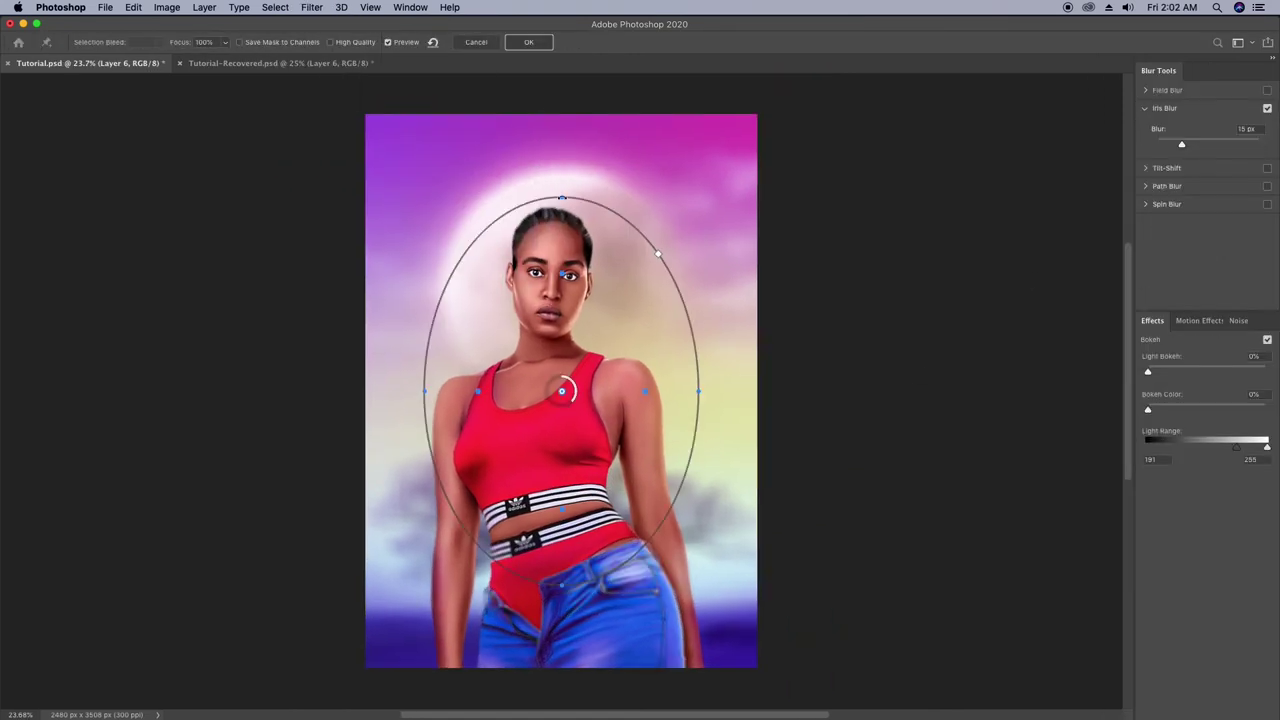
Enlarge and tilt the Iris Blur ellipse around the woman's upper body and apply the filter at 29 px blur.
{"action": "left_click_drag", "start_coordinate": [562, 198], "coordinate": [597, 201]}
{"action": "left_click_drag", "start_coordinate": [596, 308], "coordinate": [588, 286]}
{"action": "left_click_drag", "start_coordinate": [565, 378], "coordinate": [554, 384]}
{"action": "left_click_drag", "start_coordinate": [533, 485], "coordinate": [517, 499]}
{"action": "left_click_drag", "start_coordinate": [511, 554], "coordinate": [505, 578]}
{"action": "left_click_drag", "start_coordinate": [687, 406], "coordinate": [704, 411]}
{"action": "left_click_drag", "start_coordinate": [586, 225], "coordinate": [584, 236]}
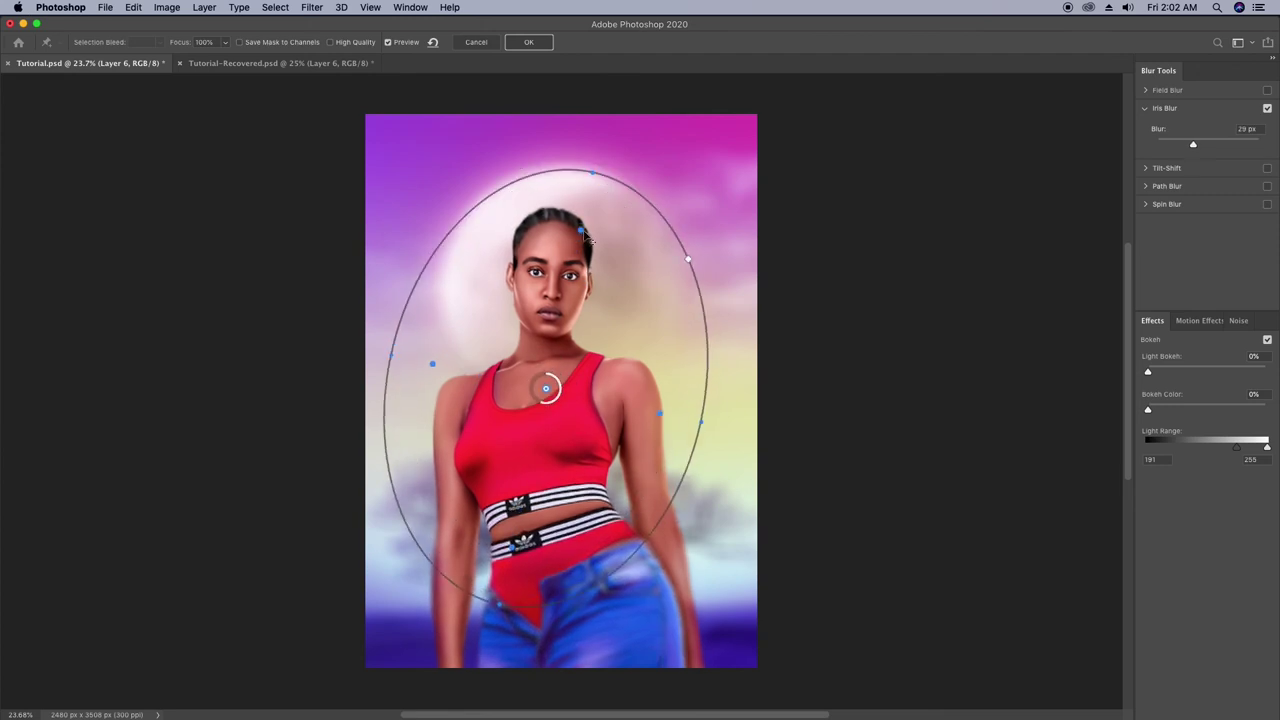
{"action": "key", "text": "Return"}
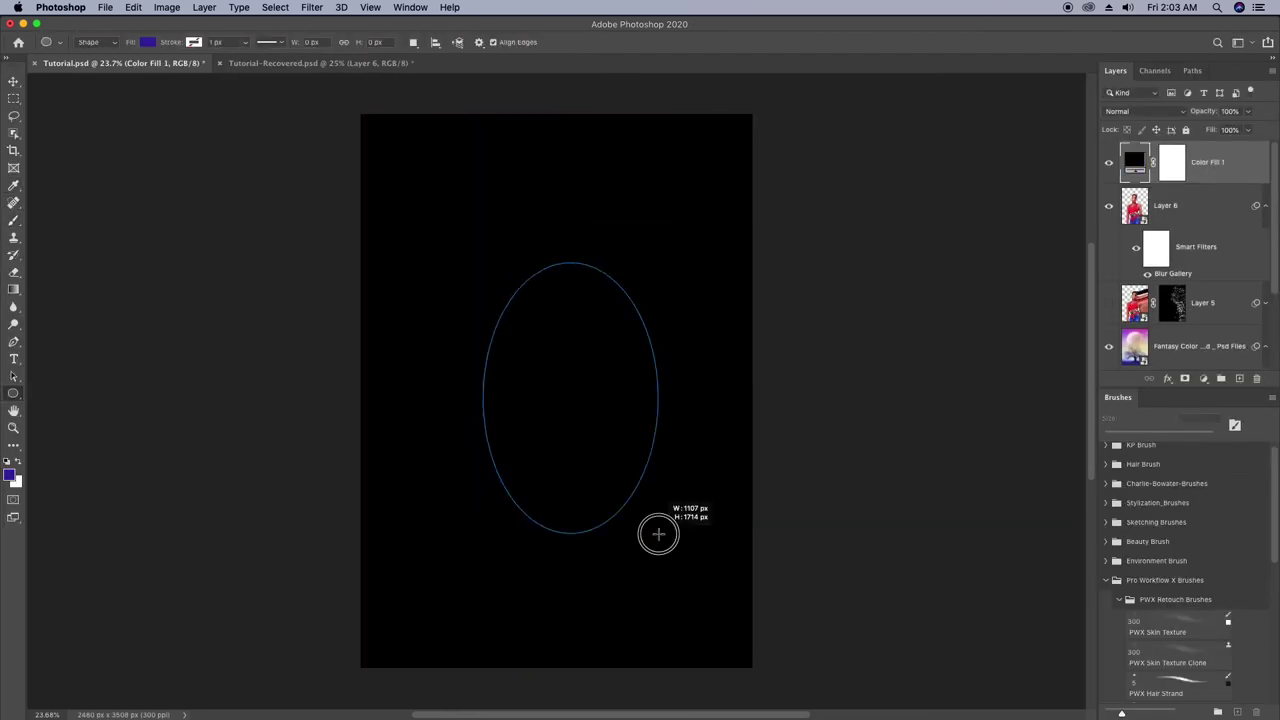
Draw a large centred ellipse over the canvas, fill that selection with black on the Color Fill 1 mask and feather the mask heavily.
{"action": "mouse_move", "coordinate": [657, 531]}
{"action": "left_mouse_down"}
{"action": "mouse_move", "coordinate": [671, 551]}
{"action": "mouse_move", "coordinate": [686, 383]}
{"action": "left_mouse_up"}
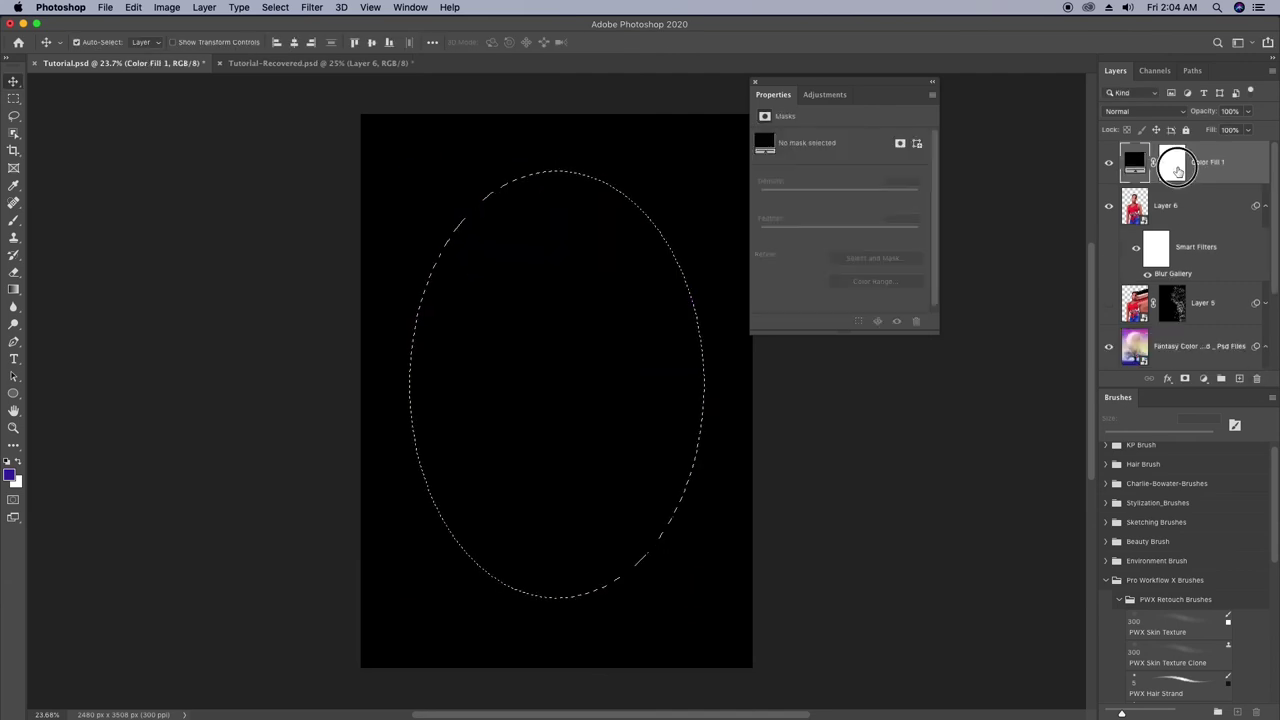
{"action": "left_click", "coordinate": [1177, 168]}
{"action": "key", "text": "alt+BackSpace"}
{"action": "left_click_drag", "start_coordinate": [838, 82], "coordinate": [916, 86]}
{"action": "left_click_drag", "start_coordinate": [840, 236], "coordinate": [973, 236]}
Enlarge the feathered mask ellipse towards the canvas corners to form a vignette, and hide the Color Fill 1 layer.
{"action": "key", "text": "super+t"}
{"action": "left_click_drag", "start_coordinate": [706, 171], "coordinate": [750, 118]}
{"action": "left_click", "coordinate": [1109, 163]}
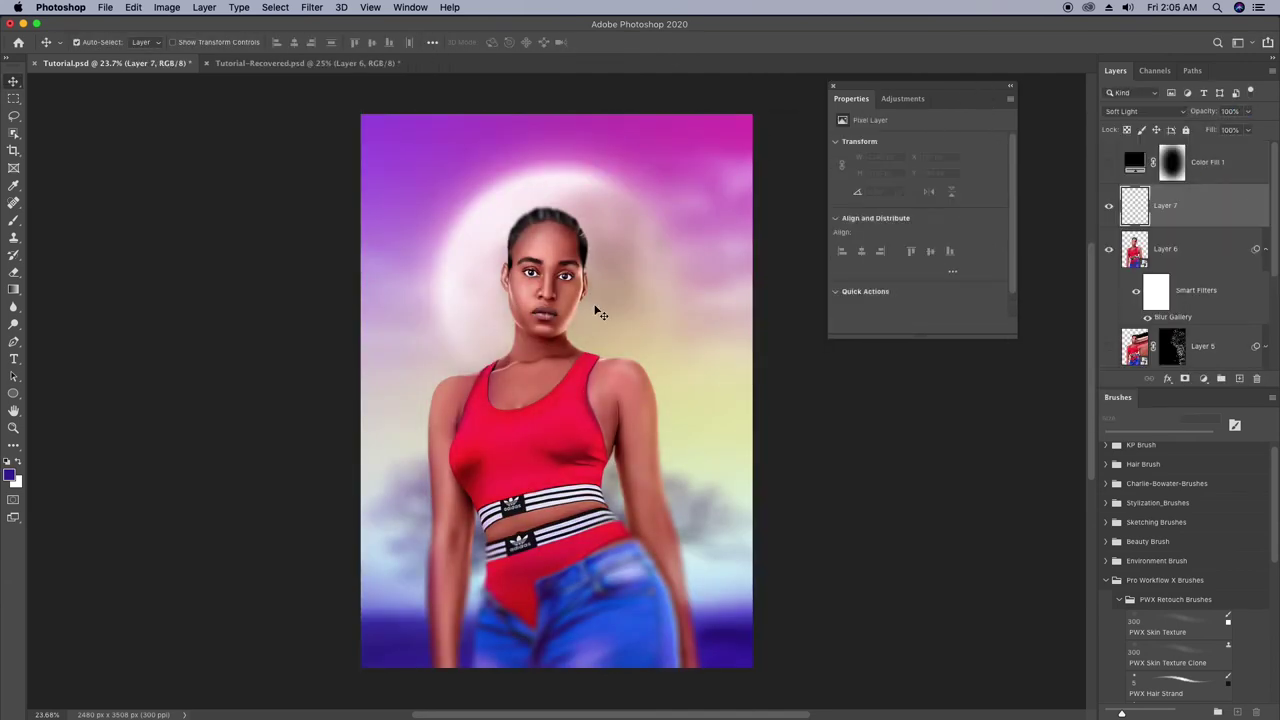
Paint black shading over the woman's hair and upper forehead on the Soft Light layer above the portrait with a soft 175 px brush.
{"action": "key", "text": "b"}
{"action": "key", "text": "d"}
{"action": "key", "text": "bracketright"}
{"action": "left_click_drag", "start_coordinate": [545, 235], "coordinate": [588, 229]}
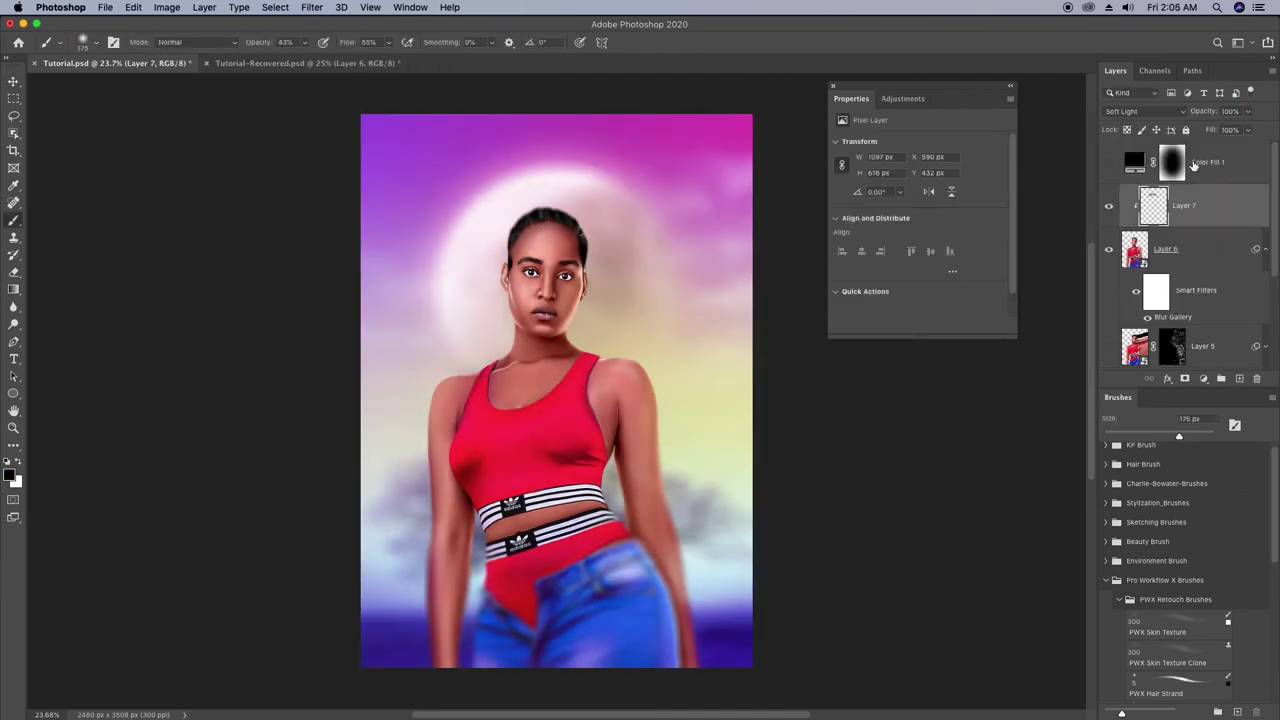